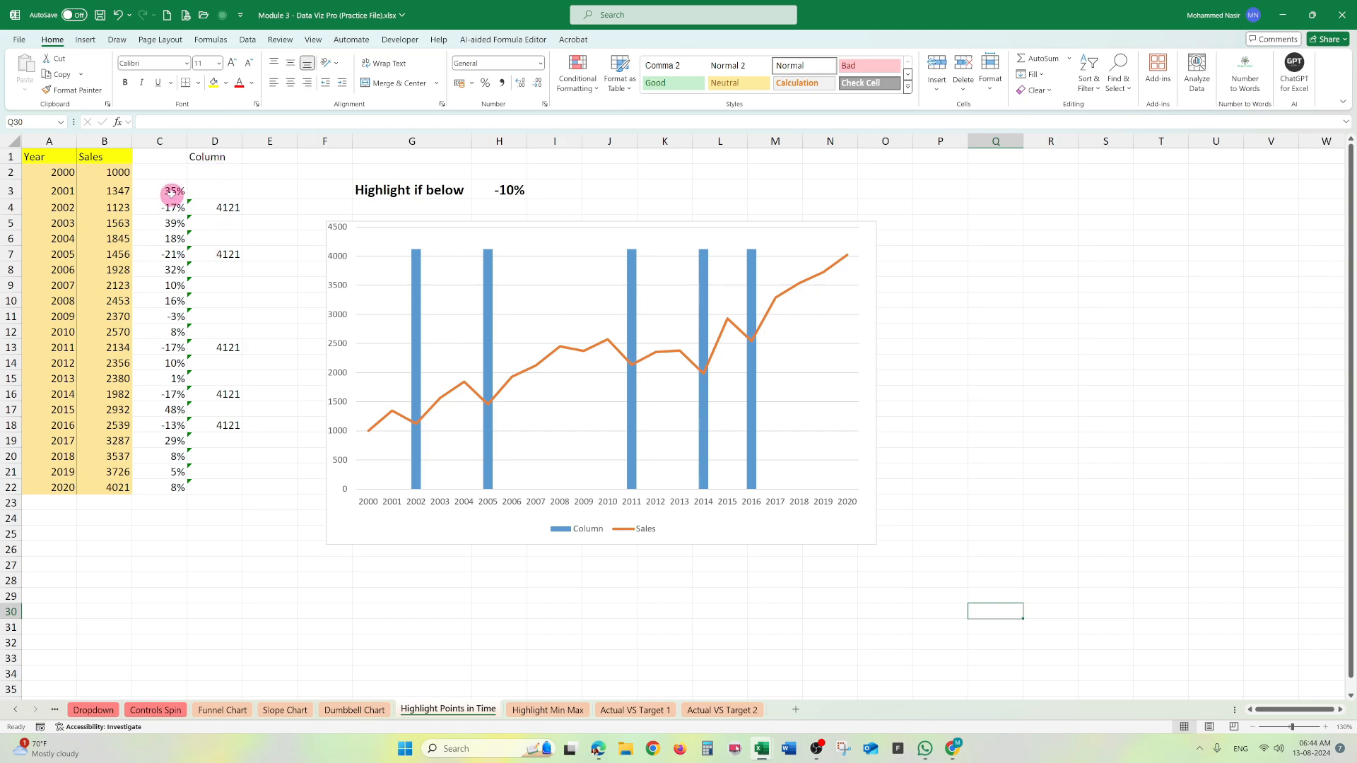
- Enter the formula =(B3-B2)/B2 in cell H28 to calculate the year-over-year sales change
{"action": "left_click", "coordinate": [170, 192]}
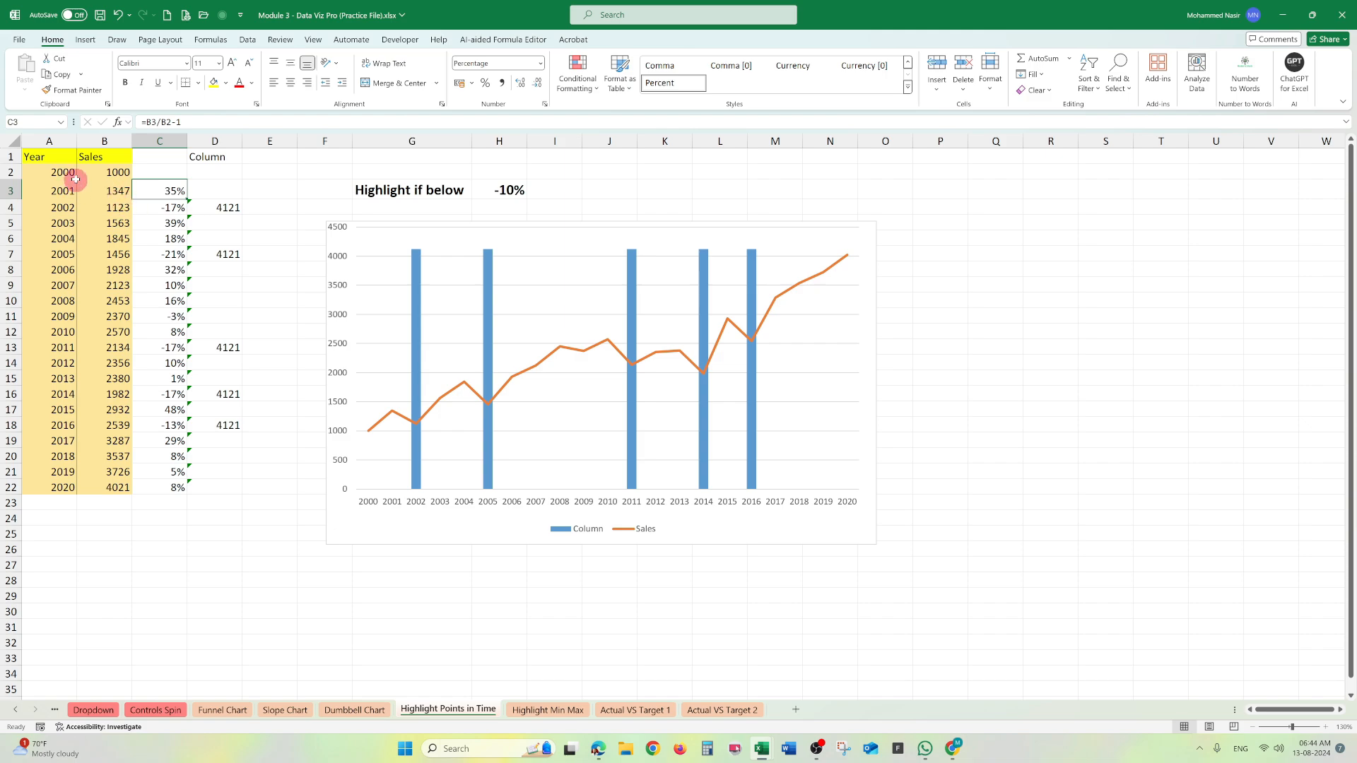
{"action": "left_click", "coordinate": [499, 580]}
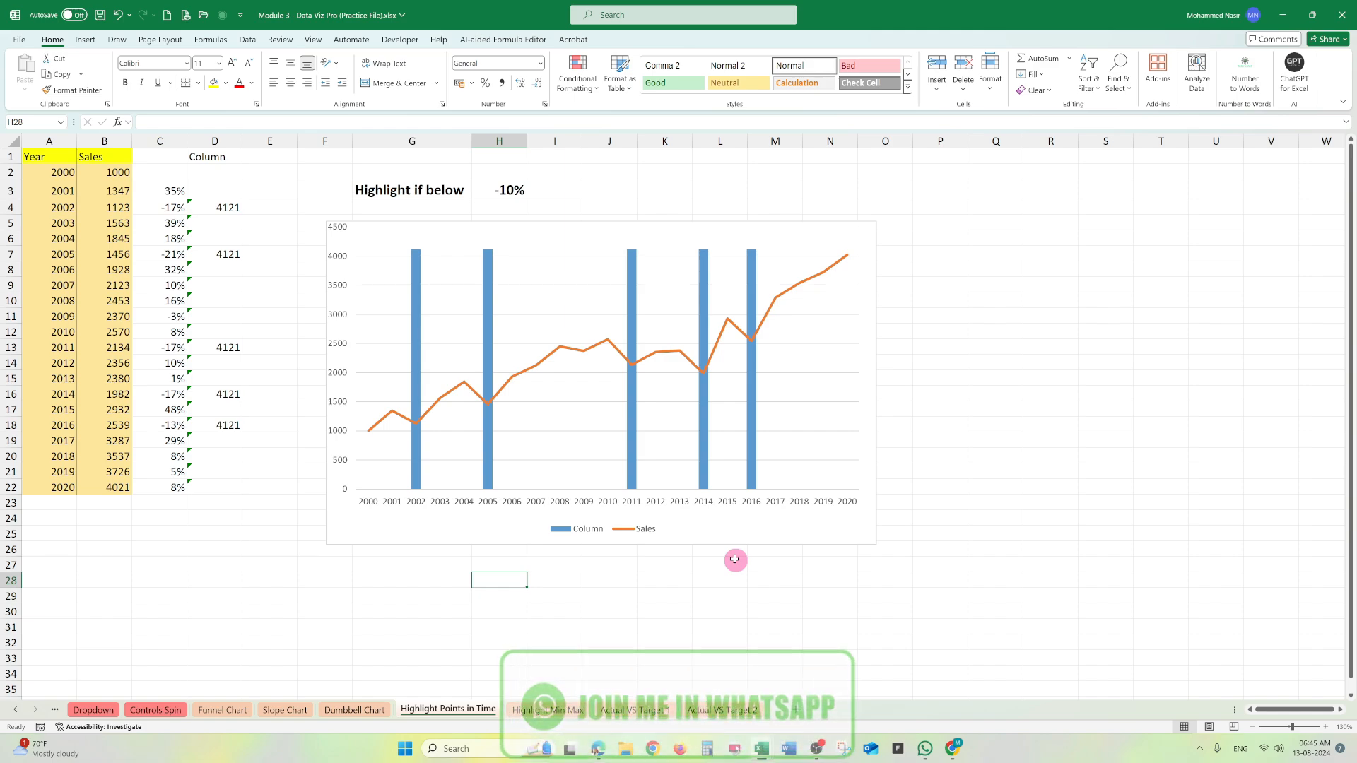
{"action": "type", "text": "="}
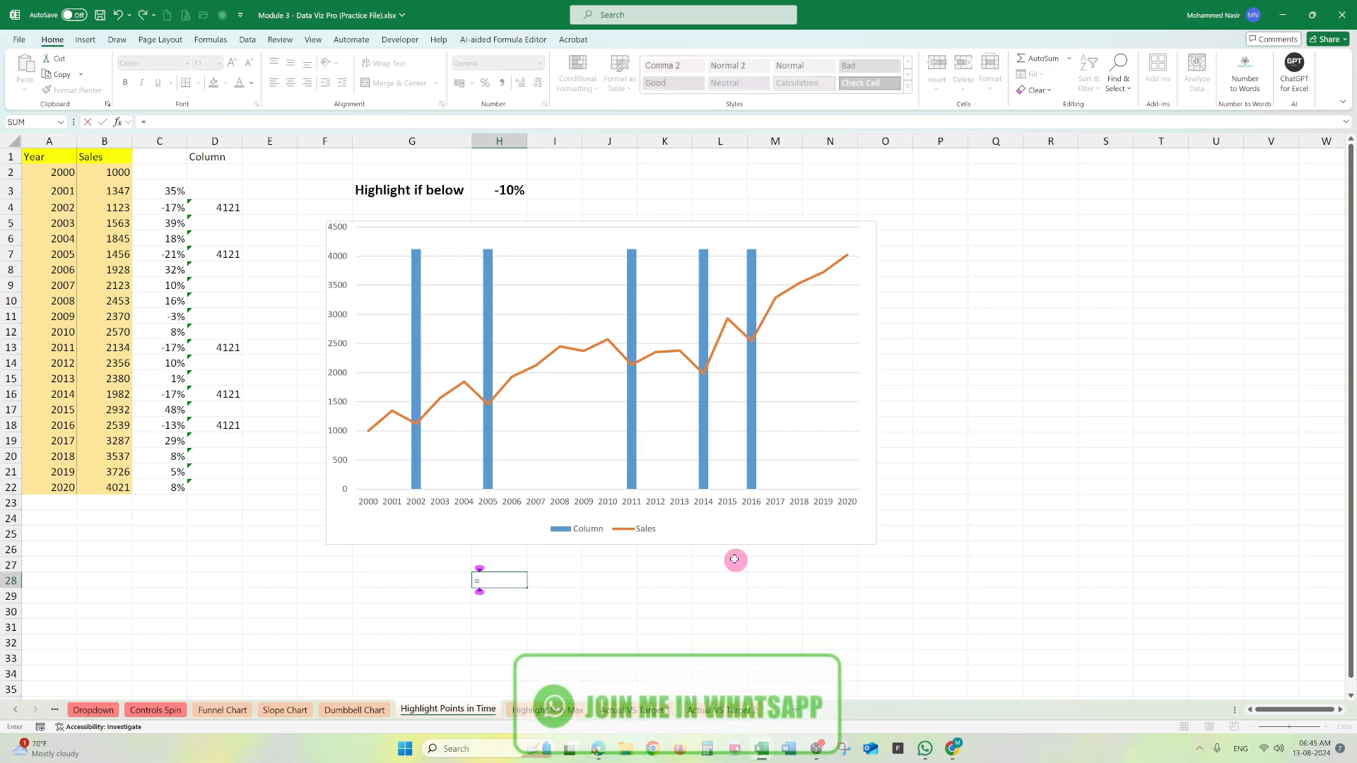
{"action": "left_click", "coordinate": [123, 189]}
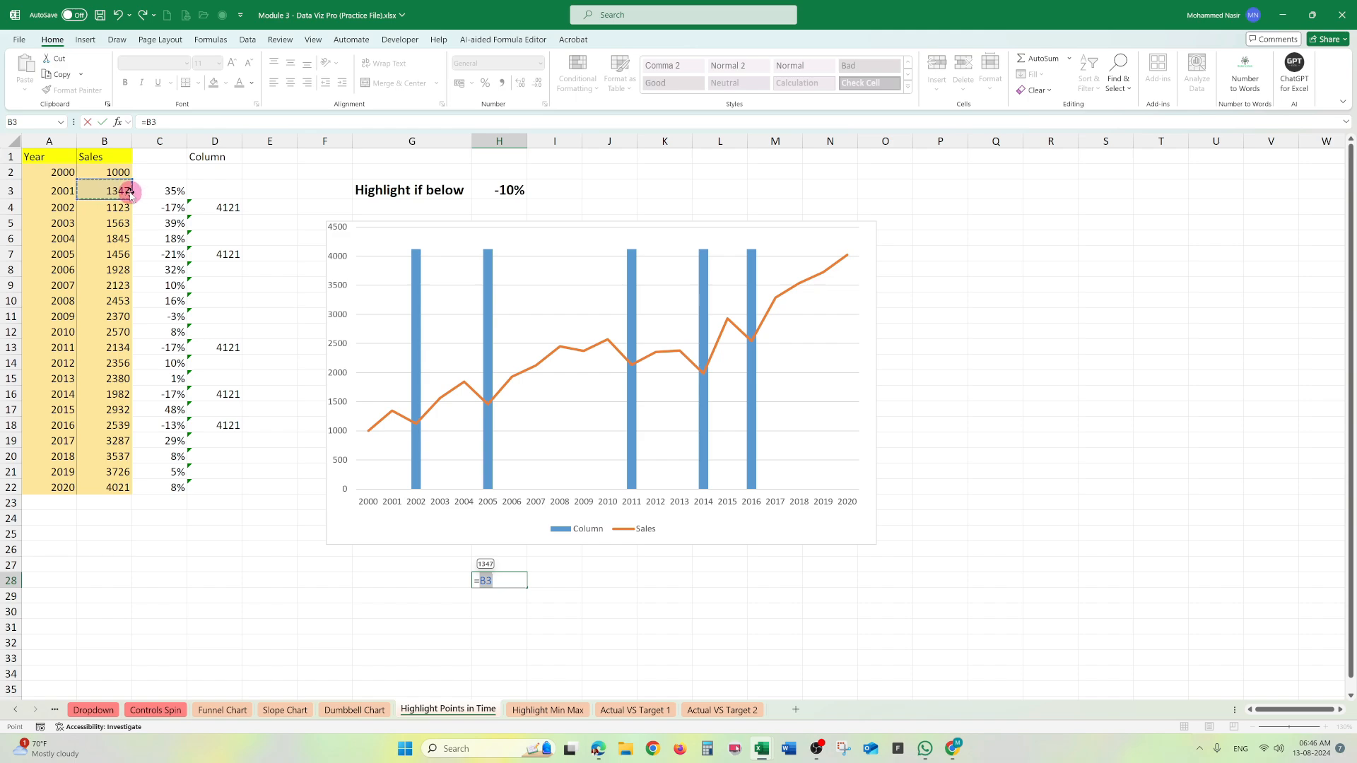
{"action": "type", "text": "-"}
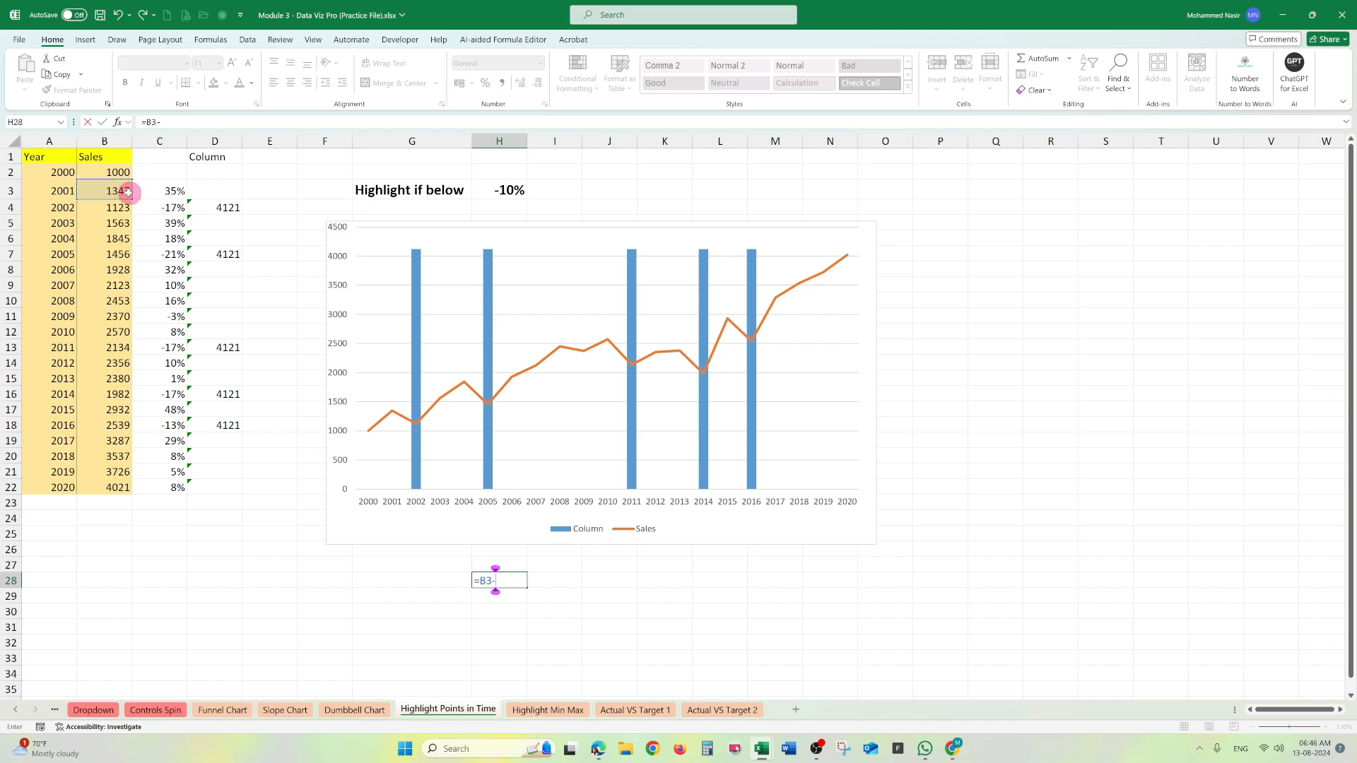
{"action": "left_click", "coordinate": [119, 170]}
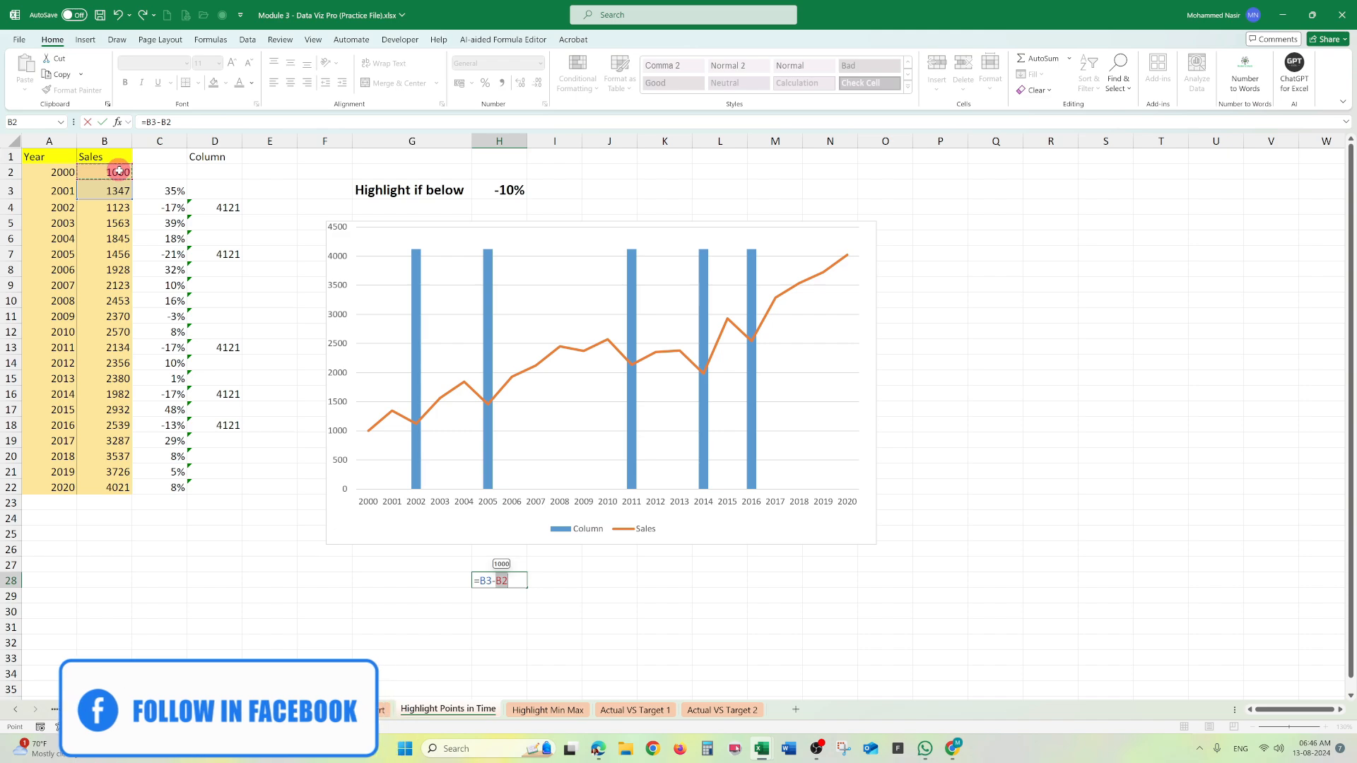
{"action": "type", "text": ")"}
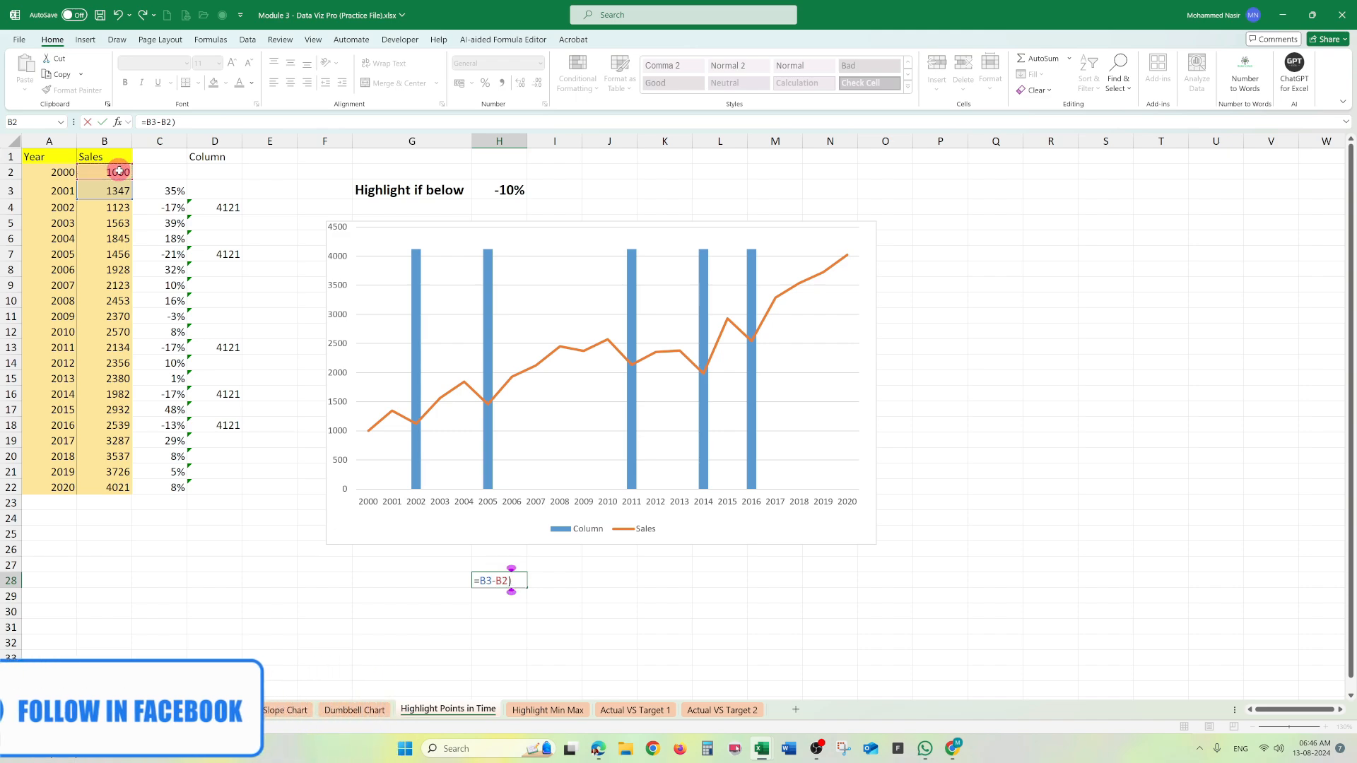
{"action": "left_click", "coordinate": [147, 121]}
{"action": "type", "text": "("}
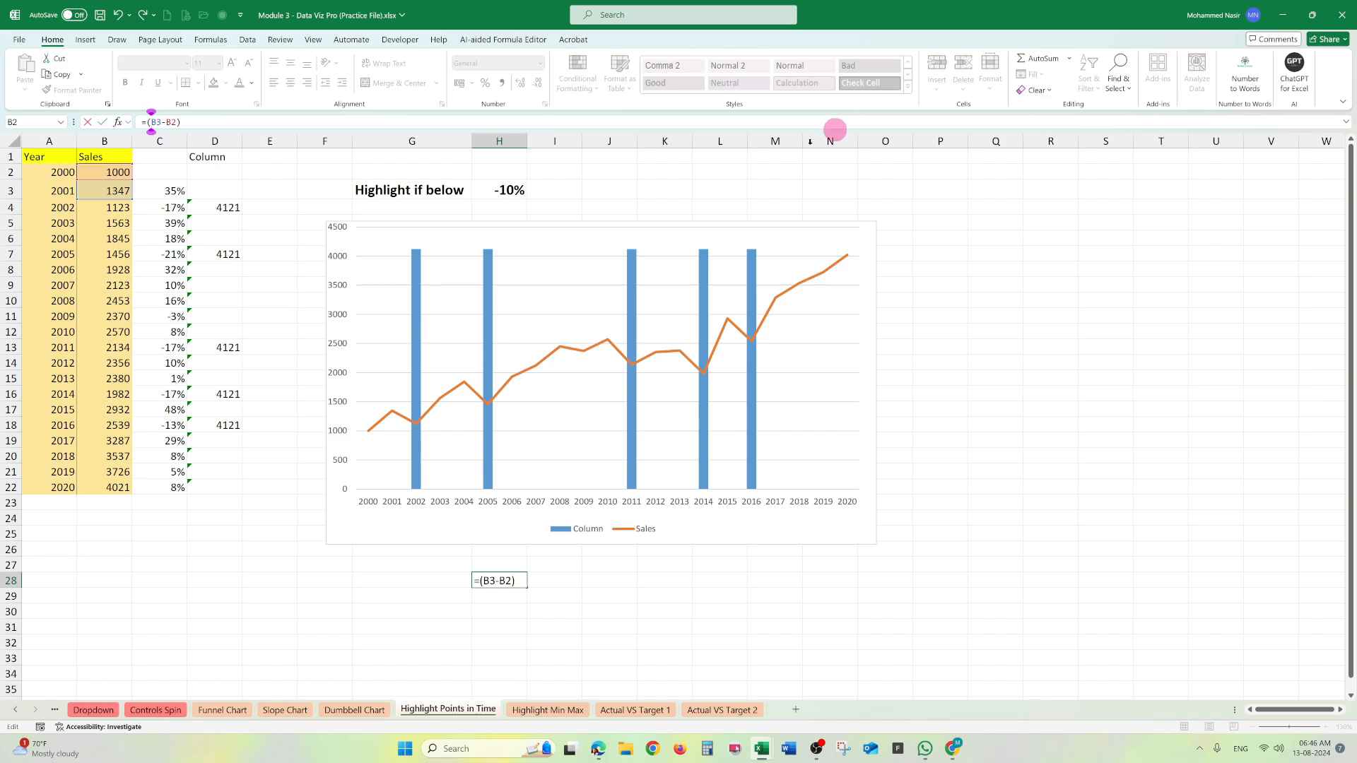
{"action": "left_click", "coordinate": [326, 122]}
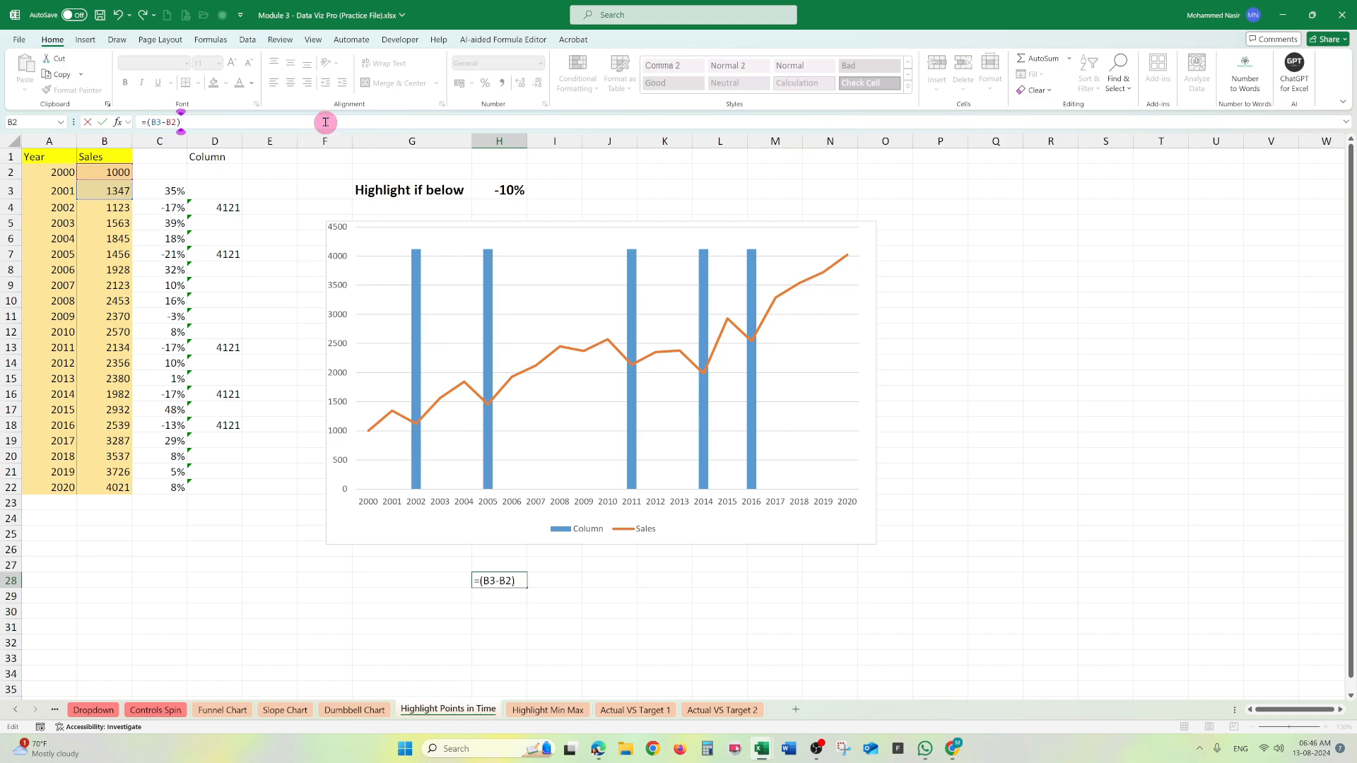
{"action": "left_click", "coordinate": [94, 168]}
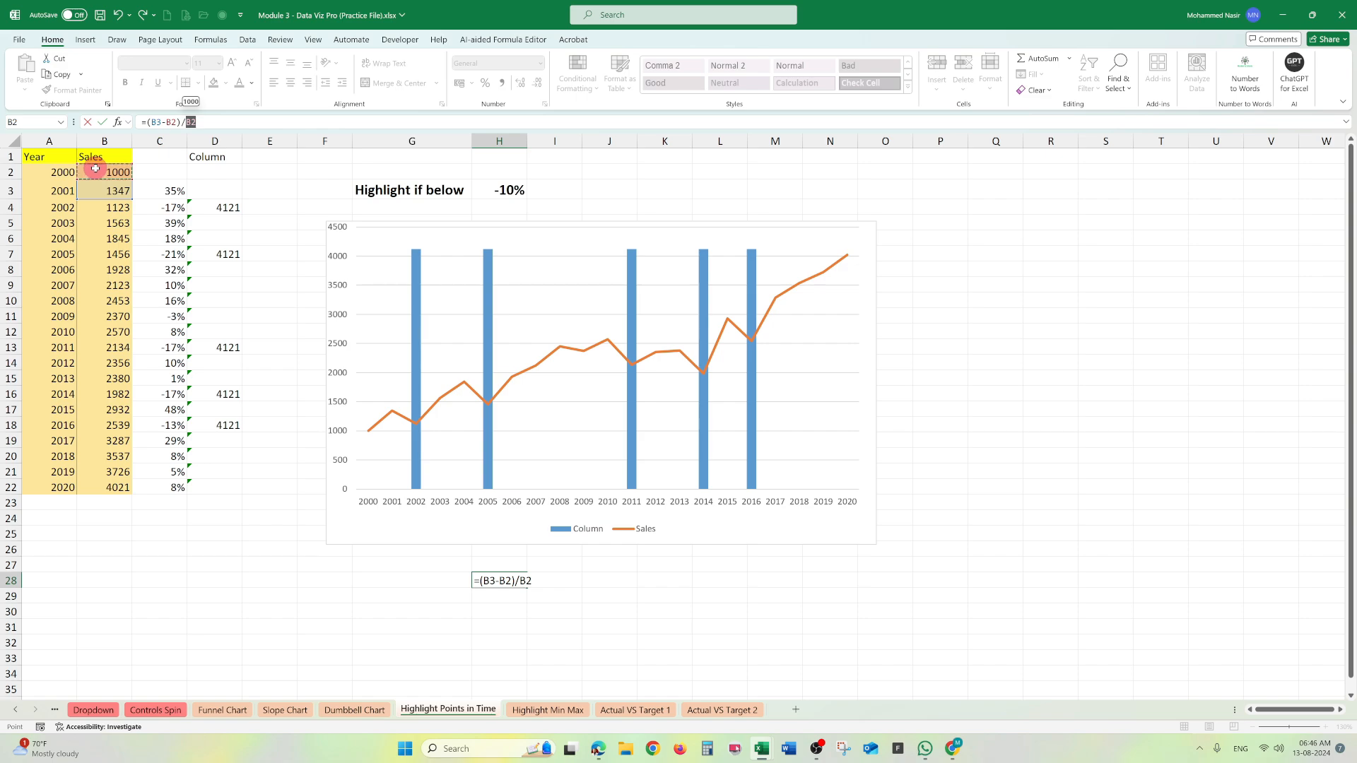
{"action": "key", "text": "Return"}
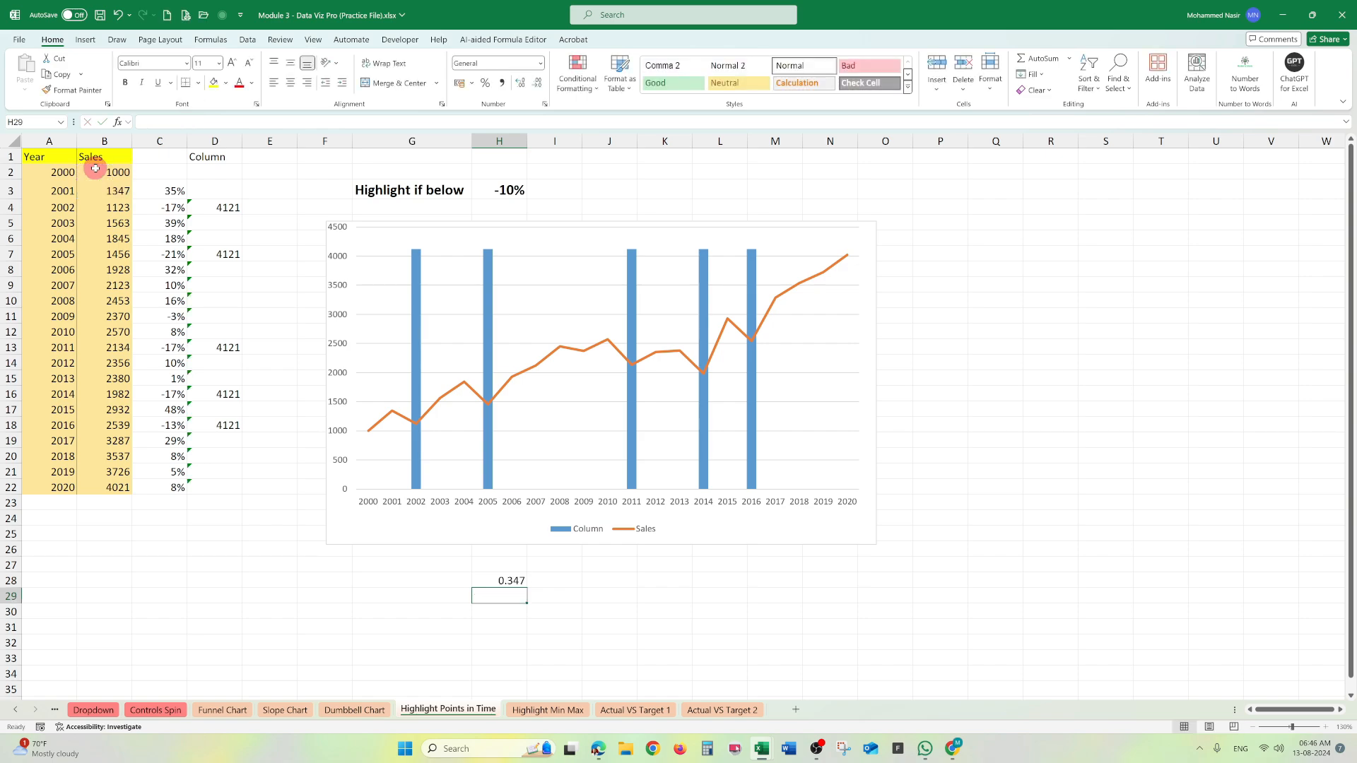
- Format H28 as a percentage and fill its formula down to H32
{"action": "key", "text": "Up"}
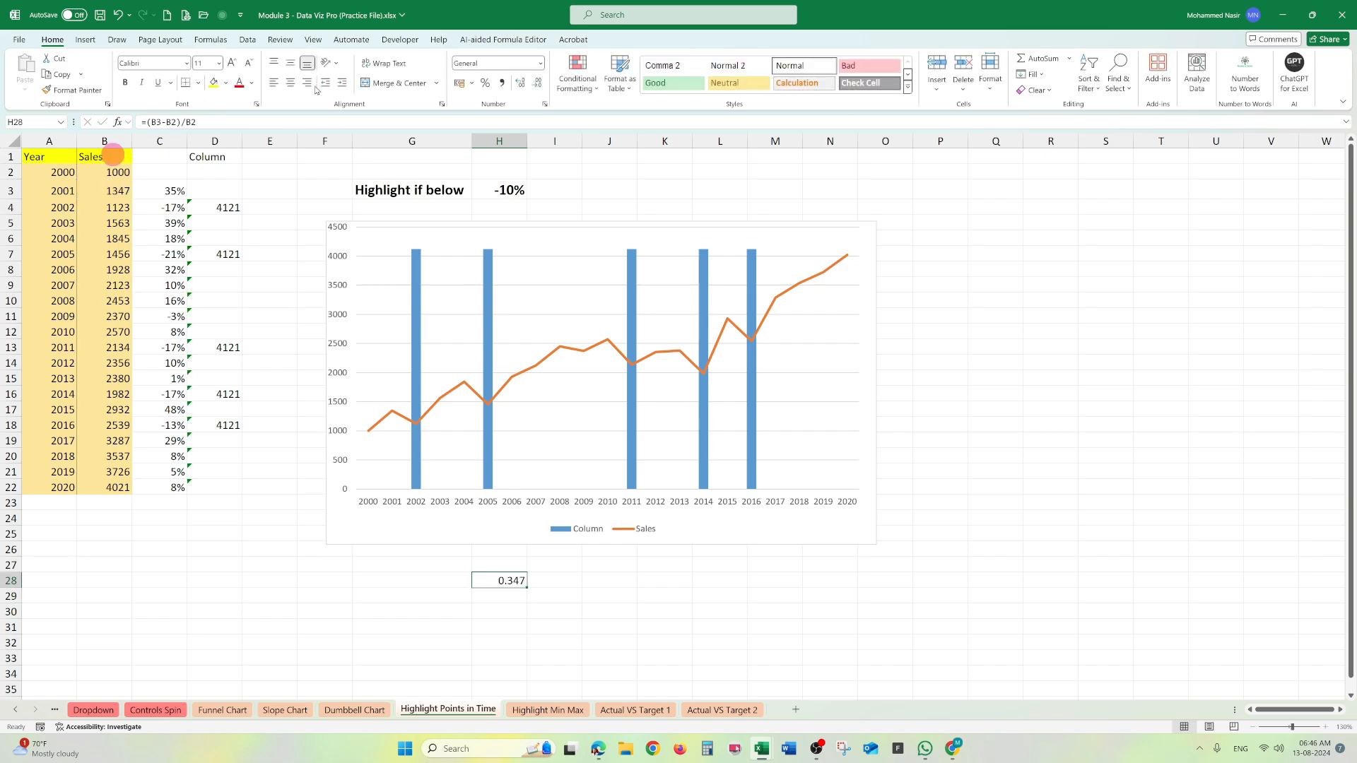
{"action": "left_click", "coordinate": [486, 84]}
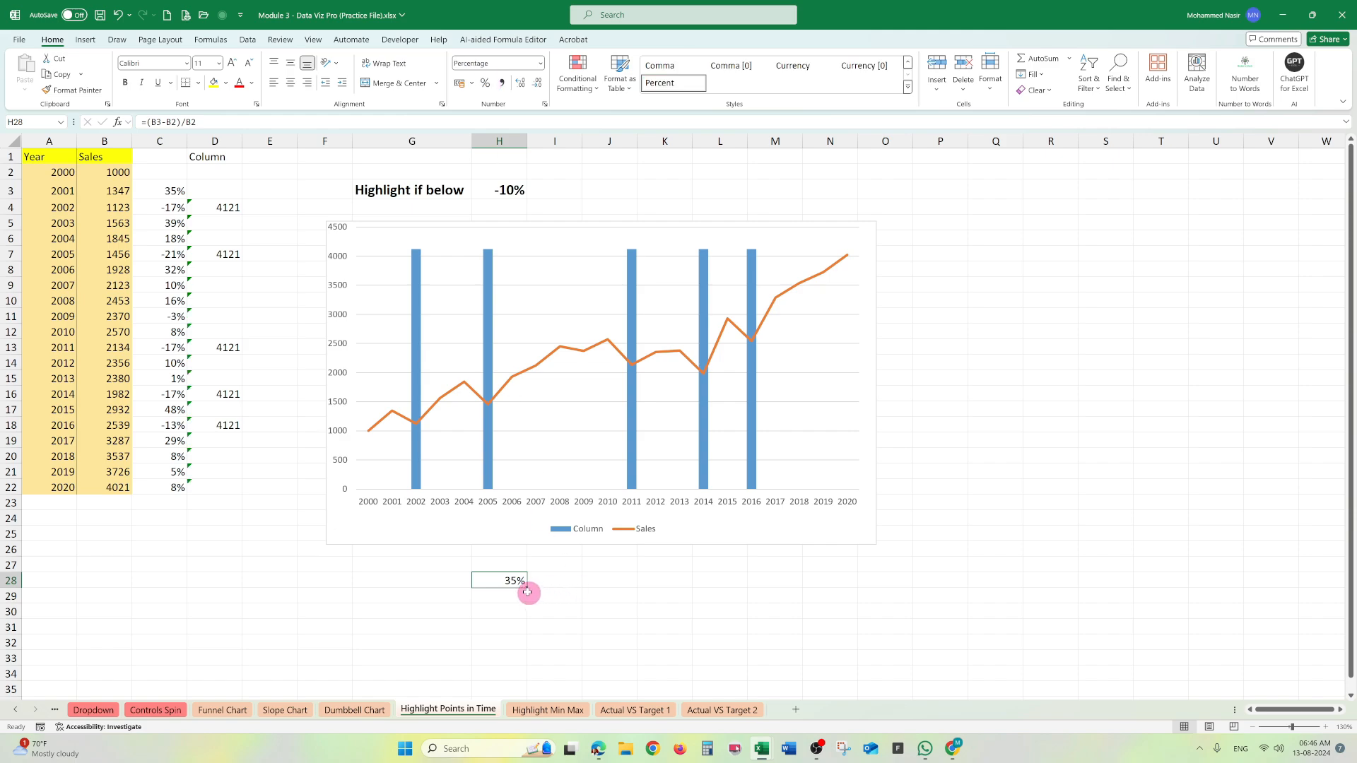
{"action": "left_click_drag", "start_coordinate": [527, 588], "coordinate": [522, 644]}
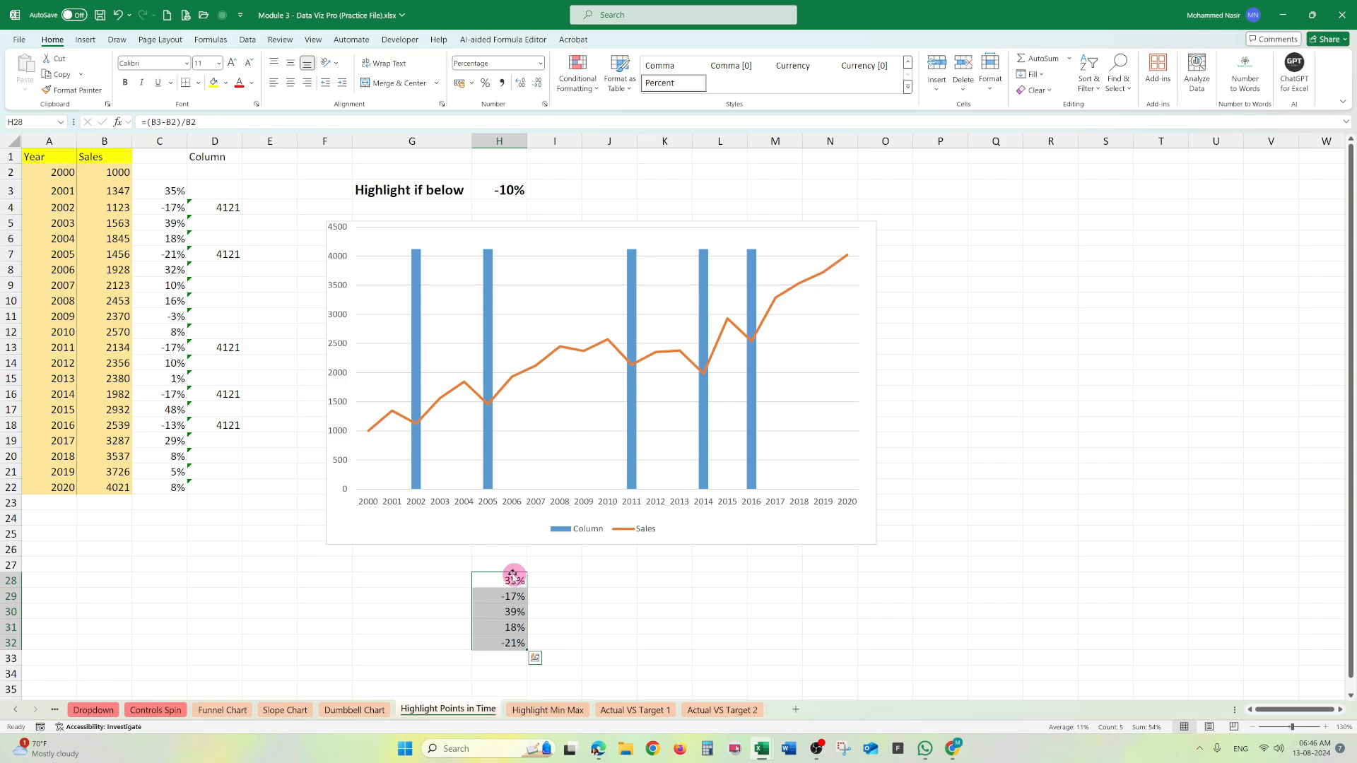
{"action": "key", "text": "ctrl+Up"}
{"action": "key", "text": "Down"}
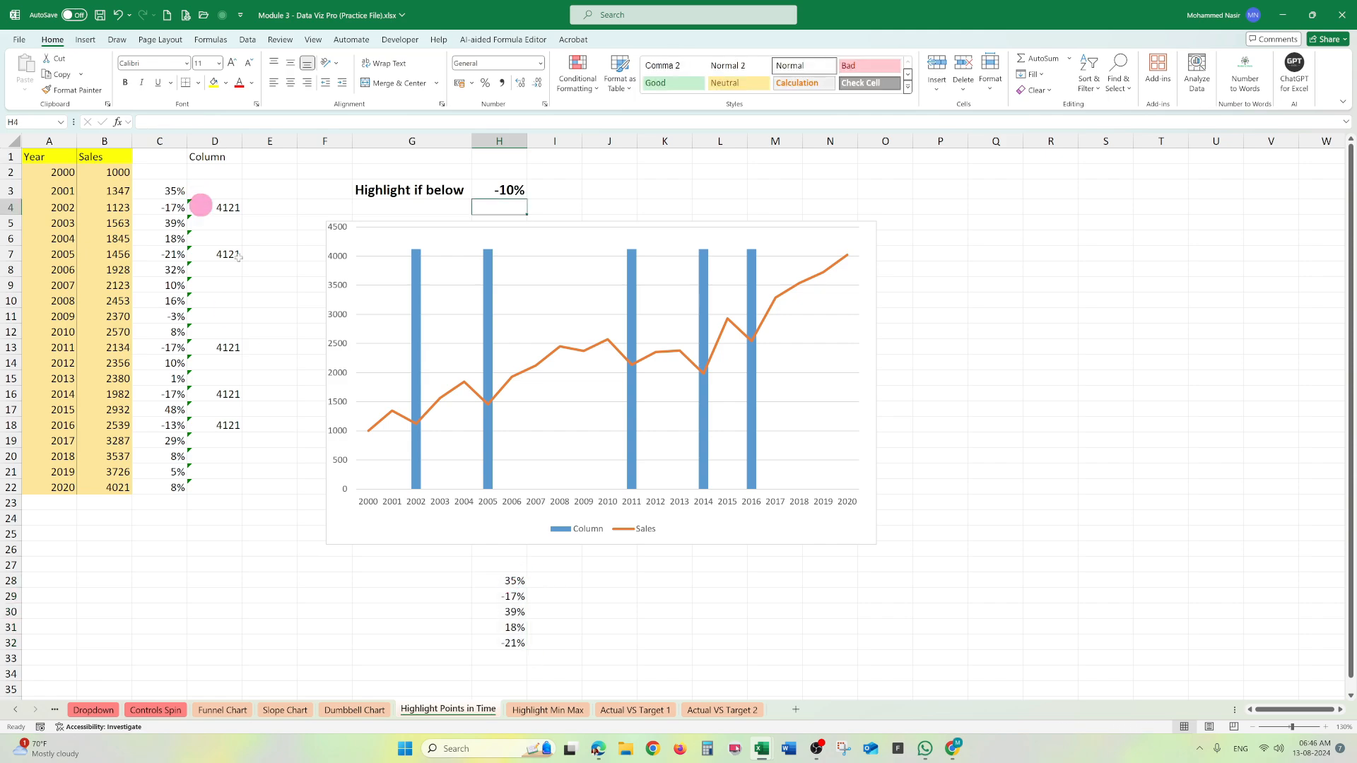
{"action": "left_click", "coordinate": [514, 581]}
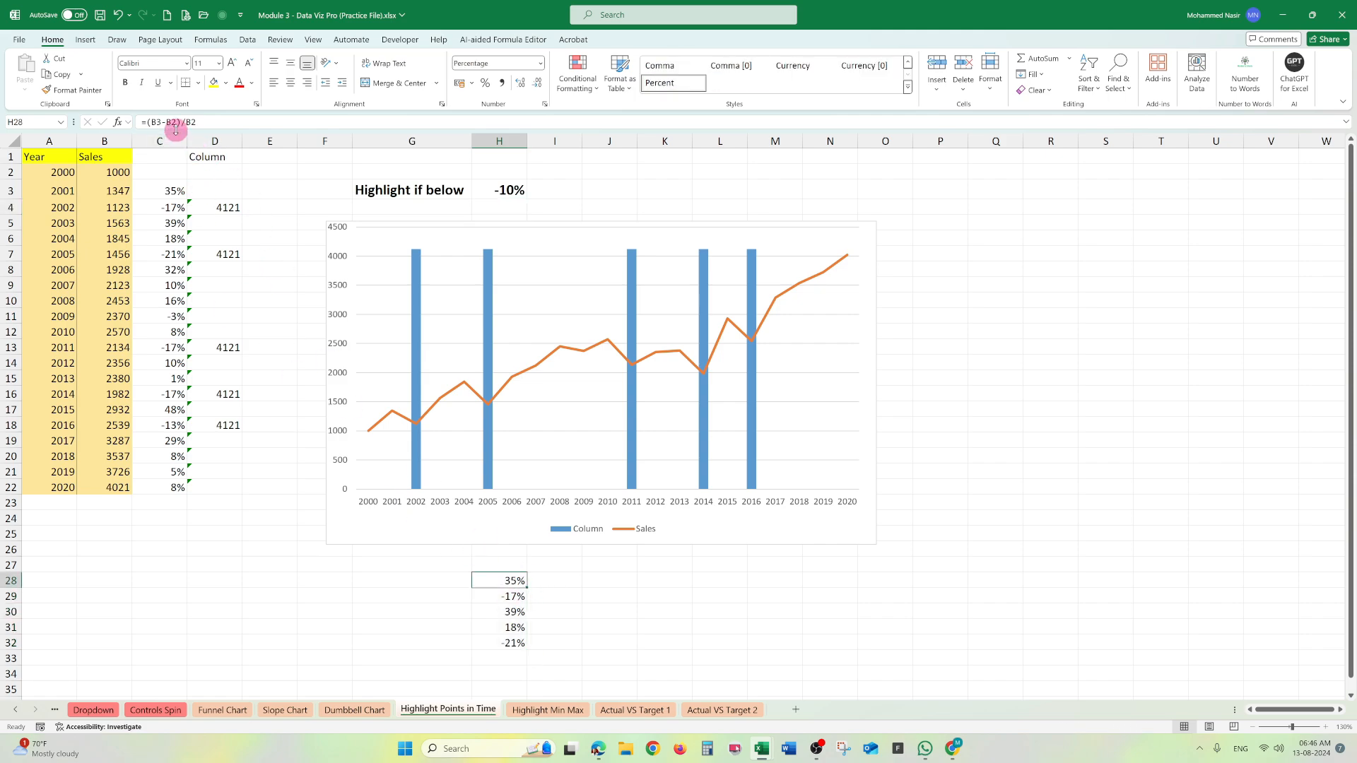
- Enter the alternative growth formula =B3/B2-1 in cell I28
{"action": "left_click", "coordinate": [562, 580]}
{"action": "type", "text": "="}
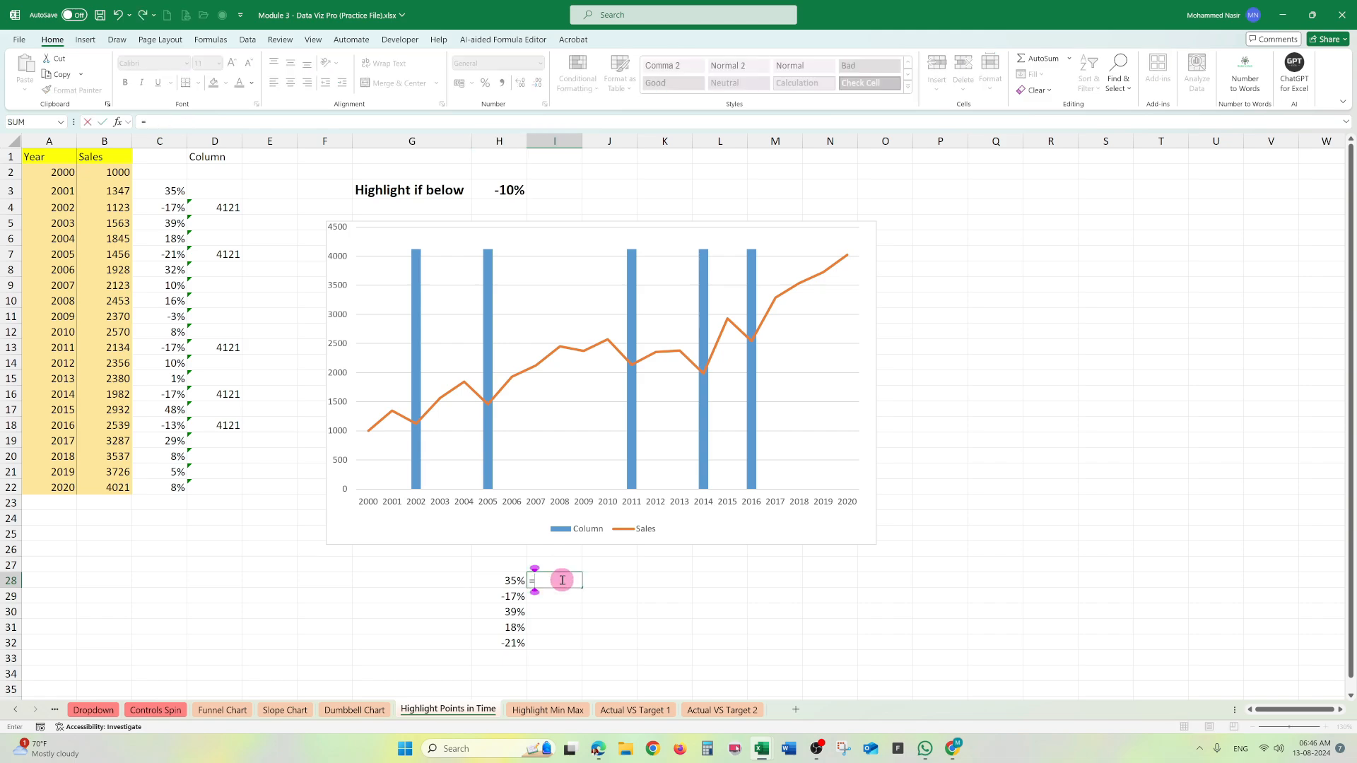
{"action": "left_click", "coordinate": [118, 191]}
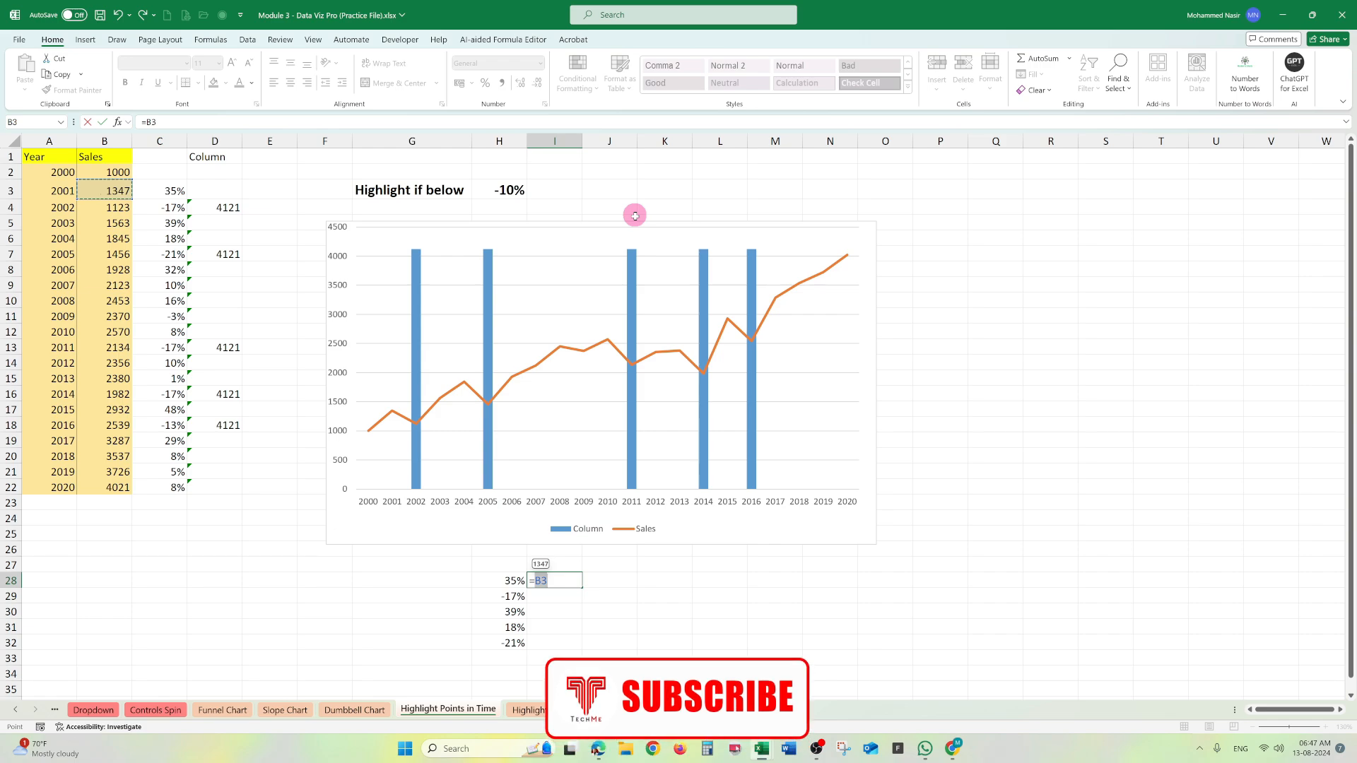
{"action": "type", "text": "/"}
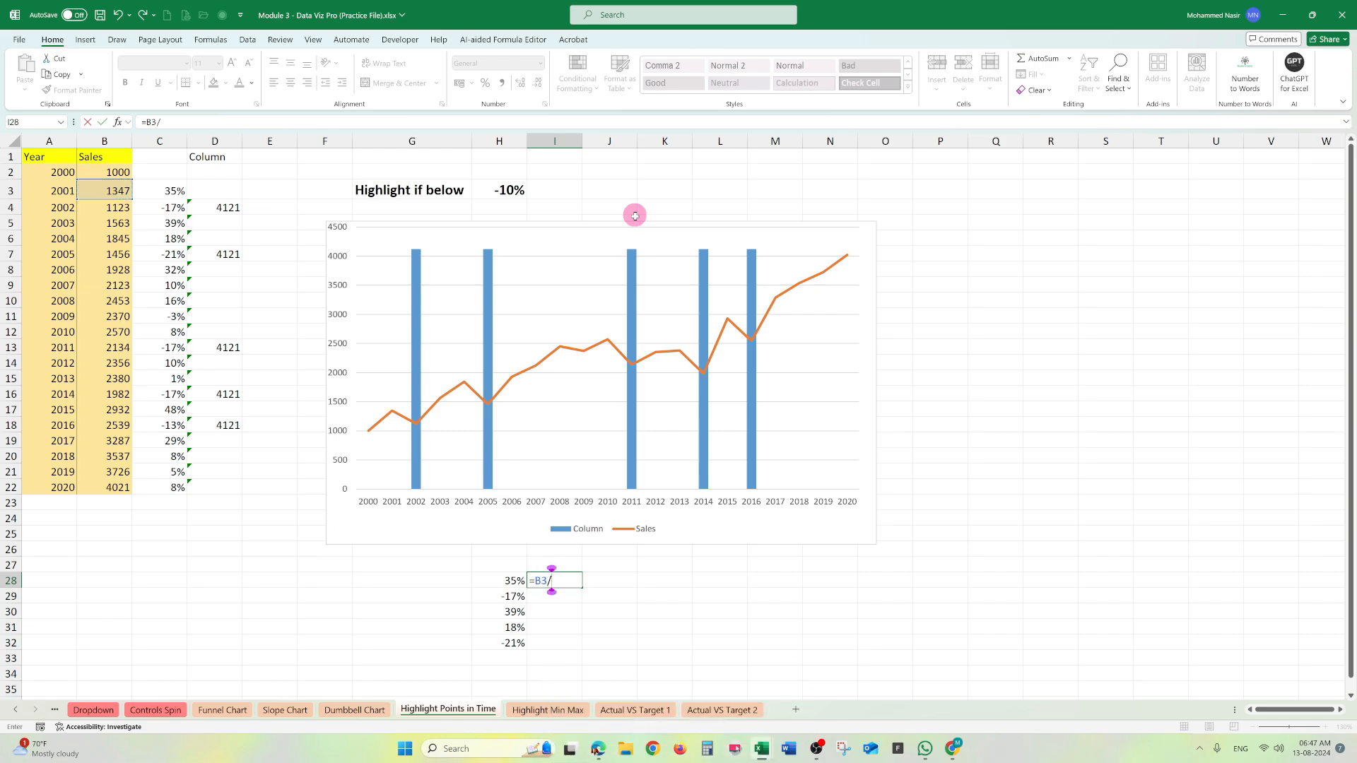
{"action": "key", "text": "Up"}
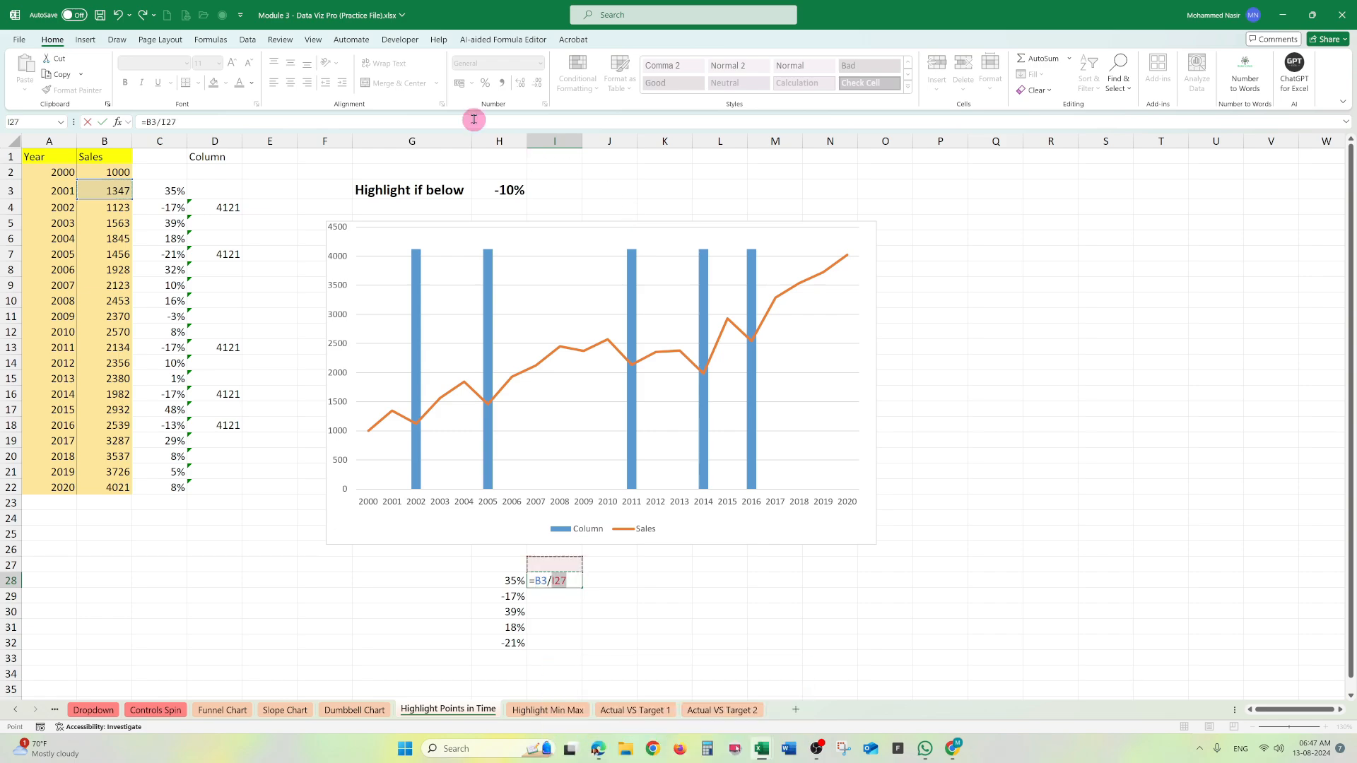
{"action": "left_click", "coordinate": [104, 171]}
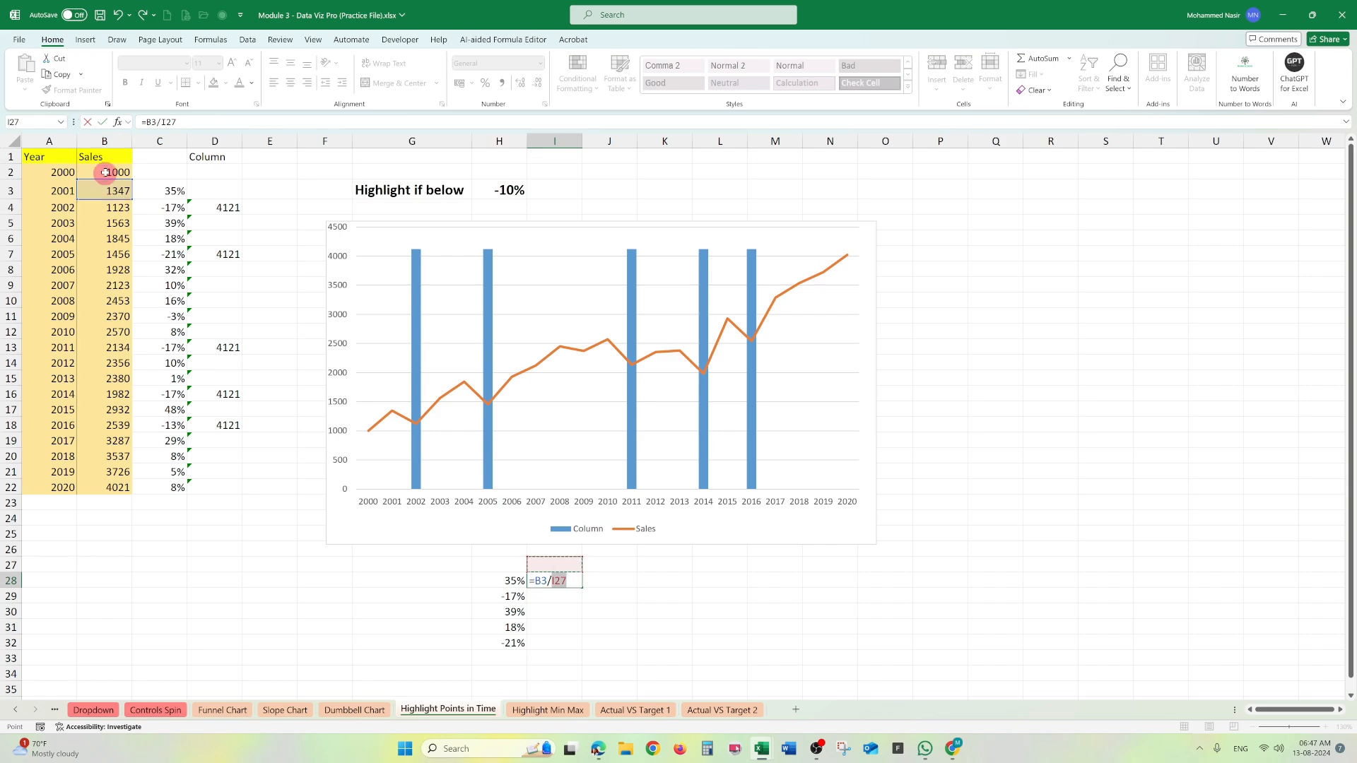
{"action": "type", "text": "-1"}
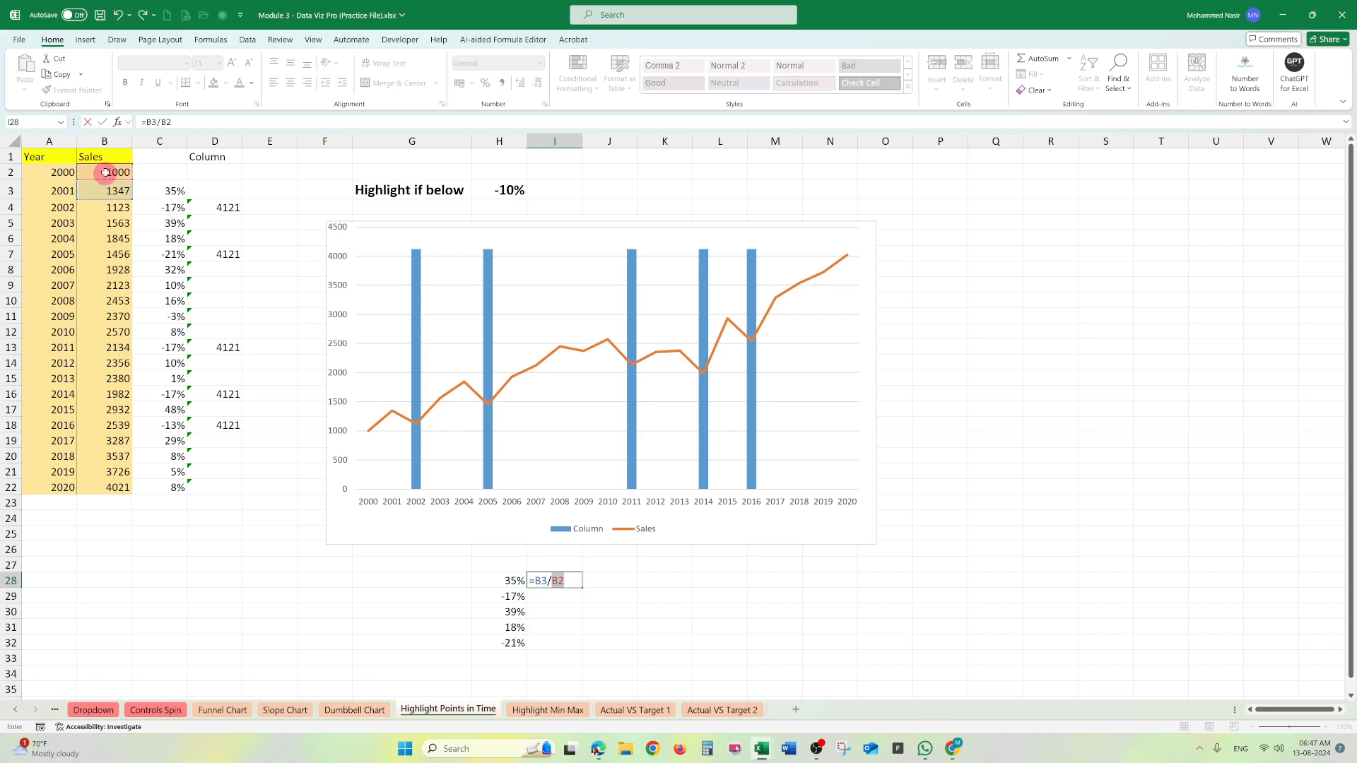
{"action": "key", "text": "Return"}
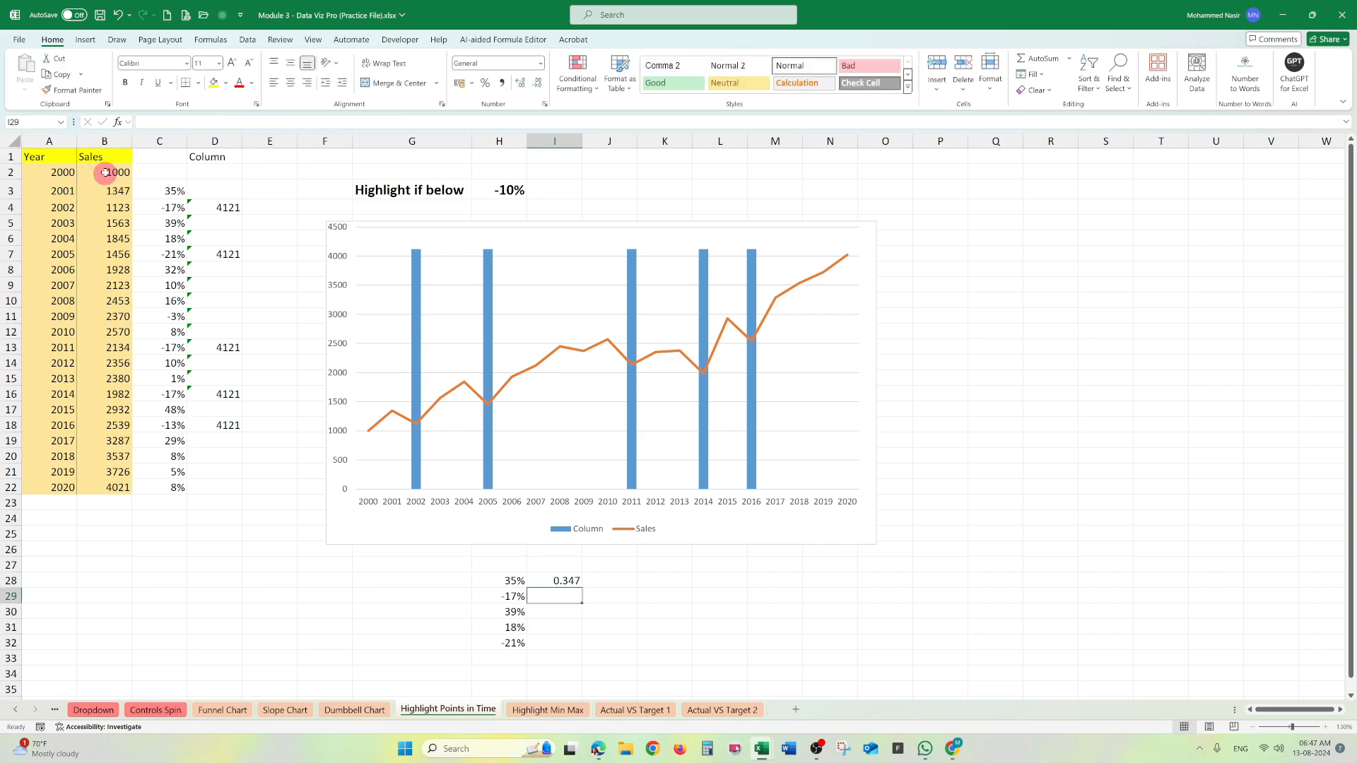
- Format I28 as a percentage and fill its formula down to I32
{"action": "key", "text": "Up"}
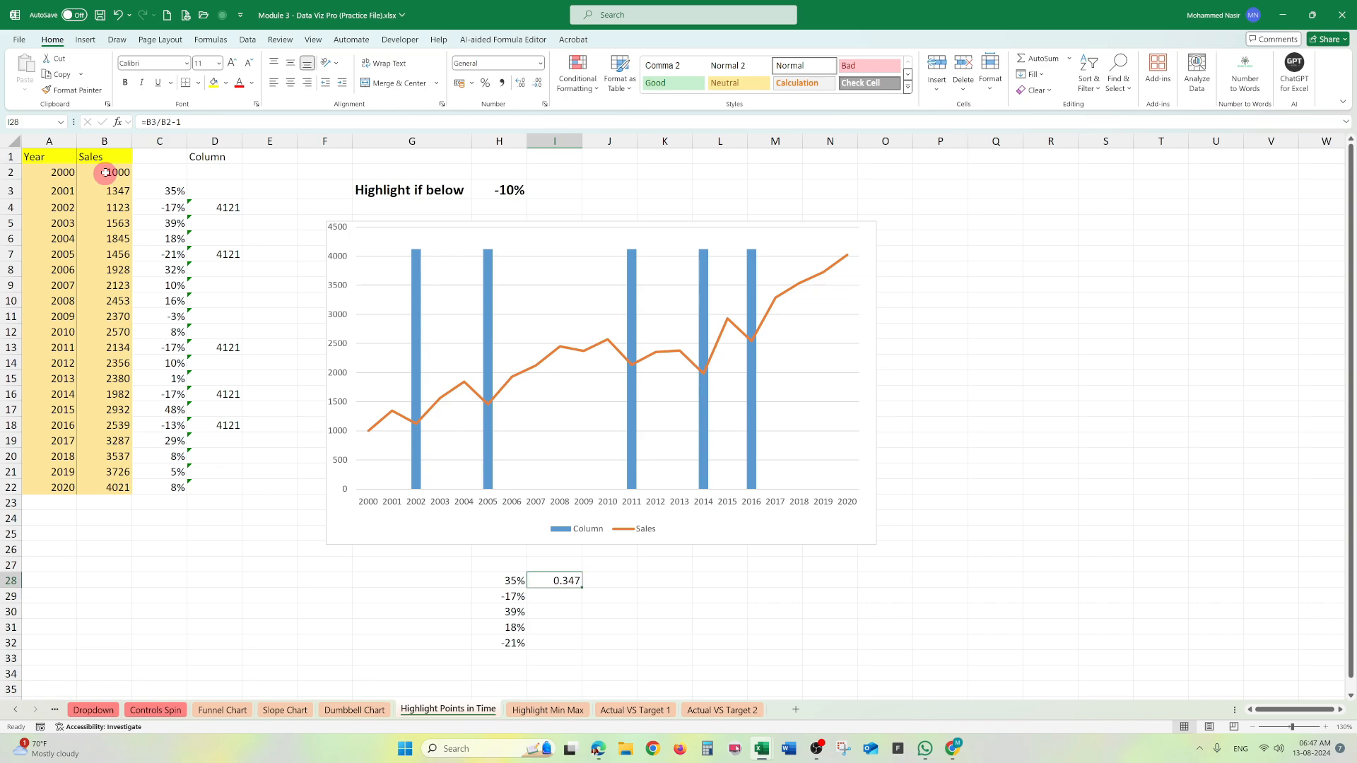
{"action": "left_click", "coordinate": [484, 82]}
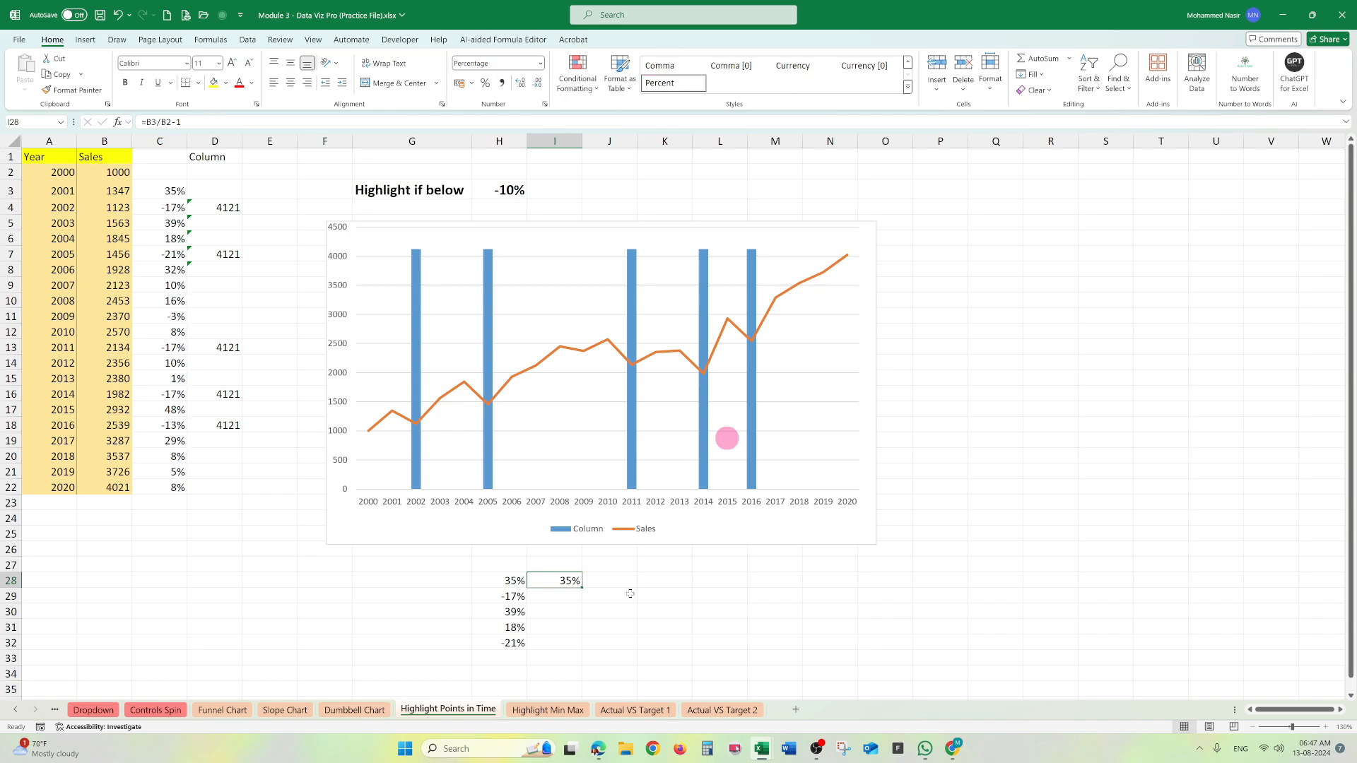
{"action": "double_click", "coordinate": [581, 590]}
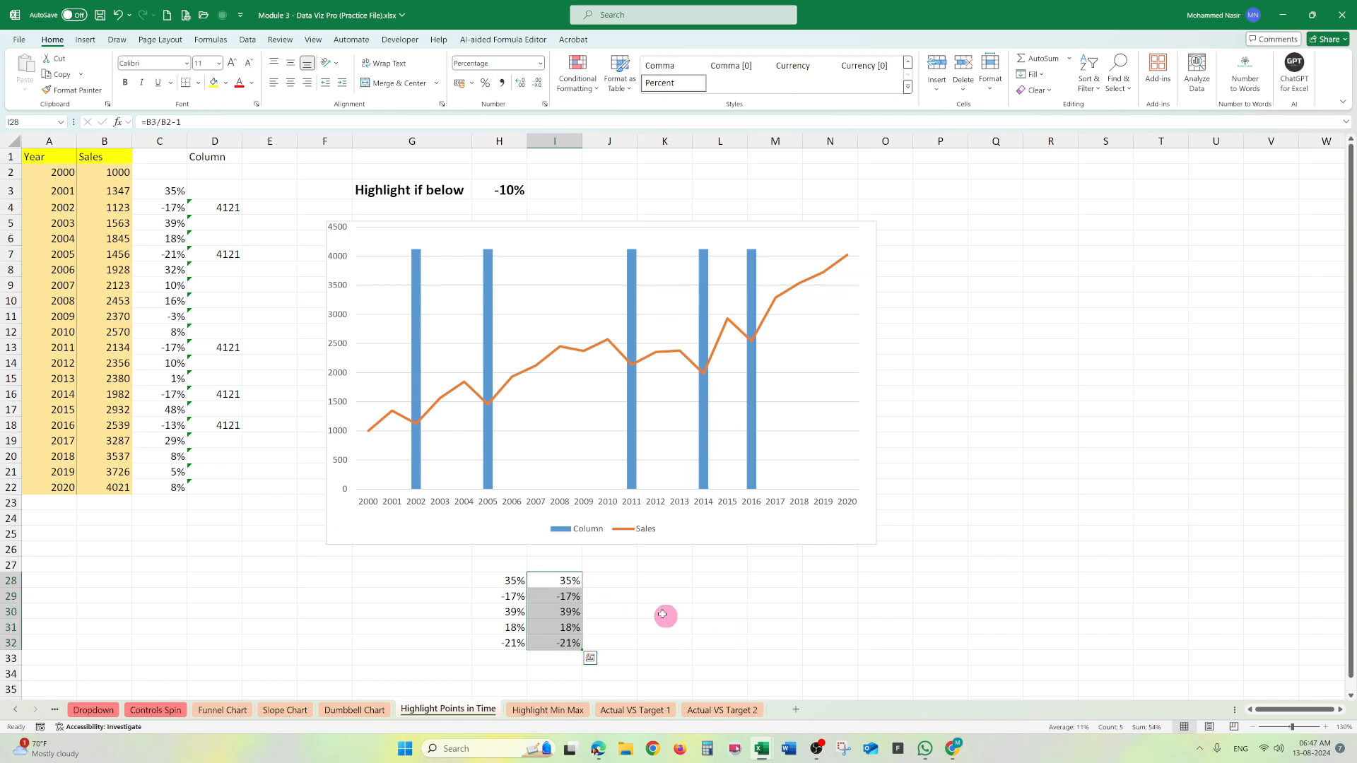
- Set the "Highlight if below" threshold in H3 to -20%
{"action": "left_click", "coordinate": [164, 192]}
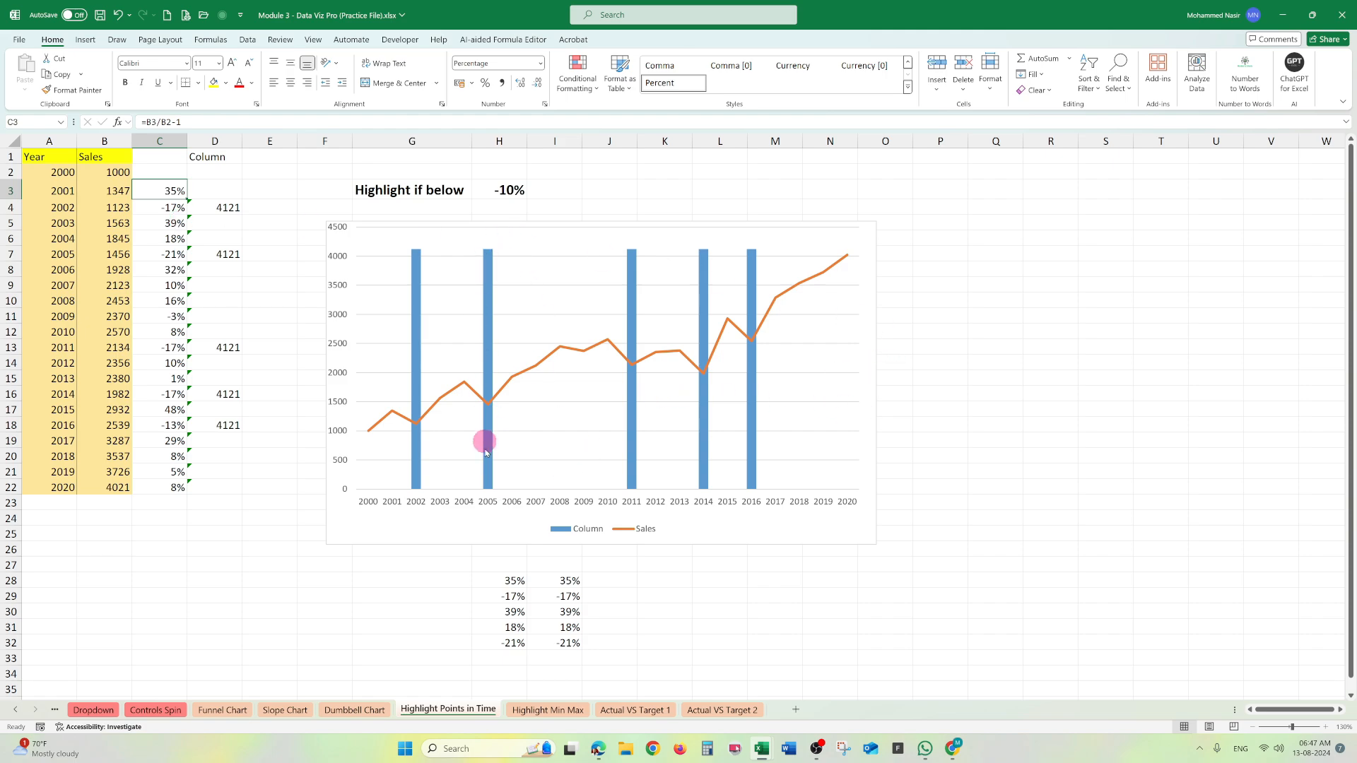
{"action": "left_click", "coordinate": [512, 188]}
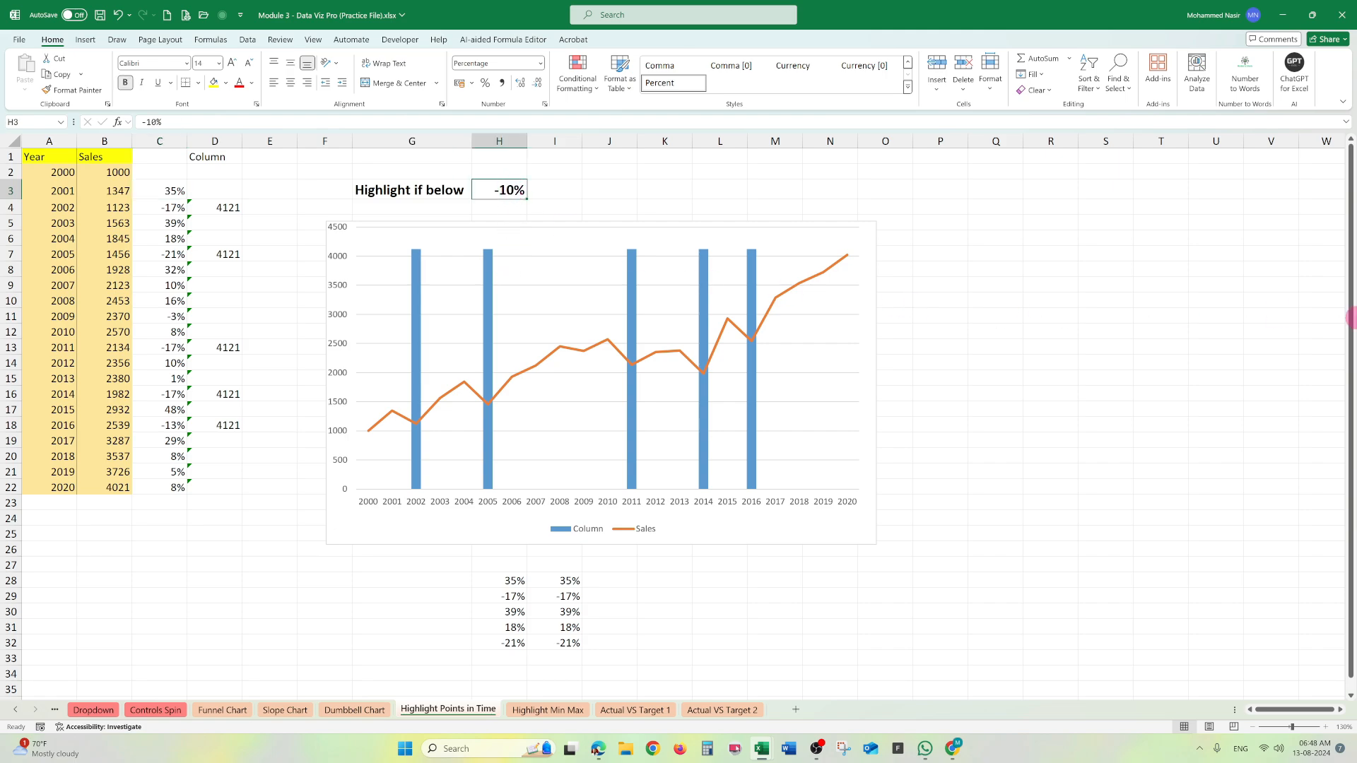
{"action": "type", "text": "-20"}
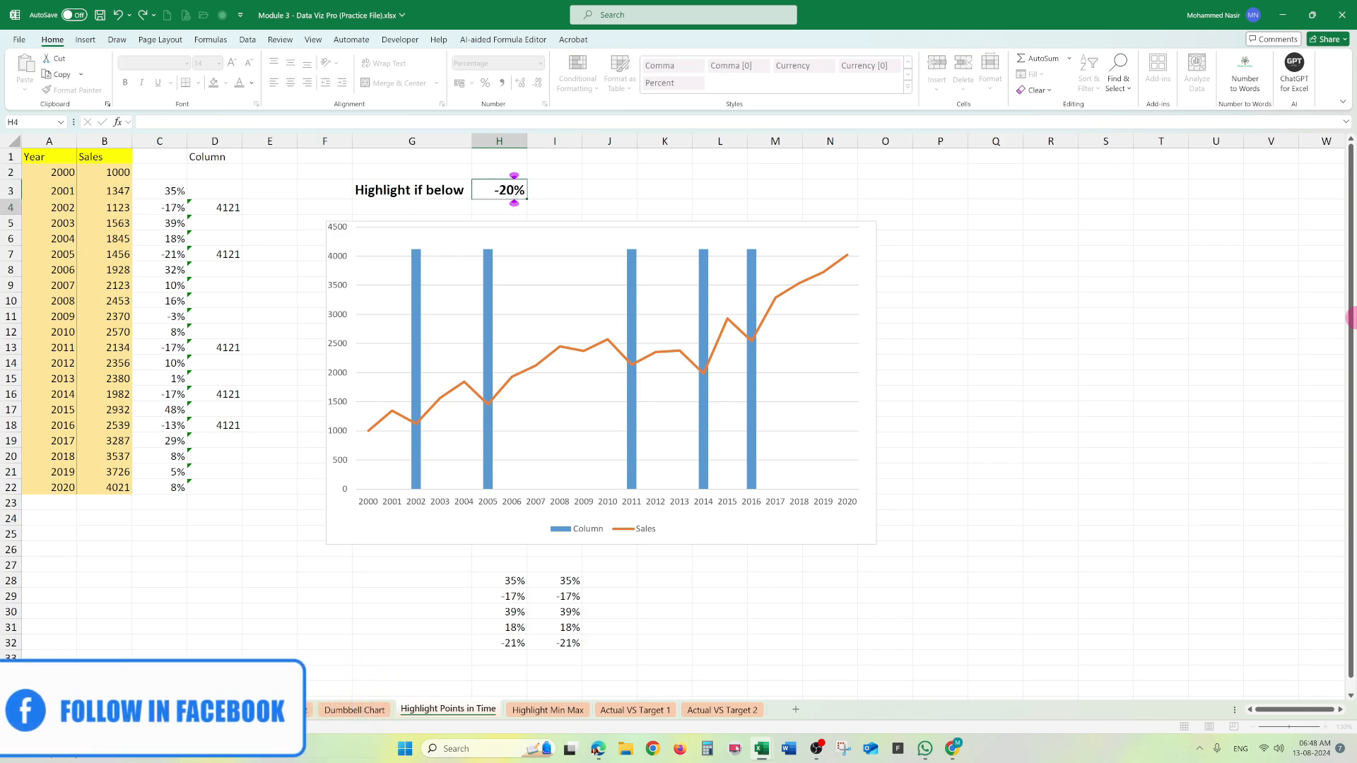
{"action": "key", "text": "Return"}
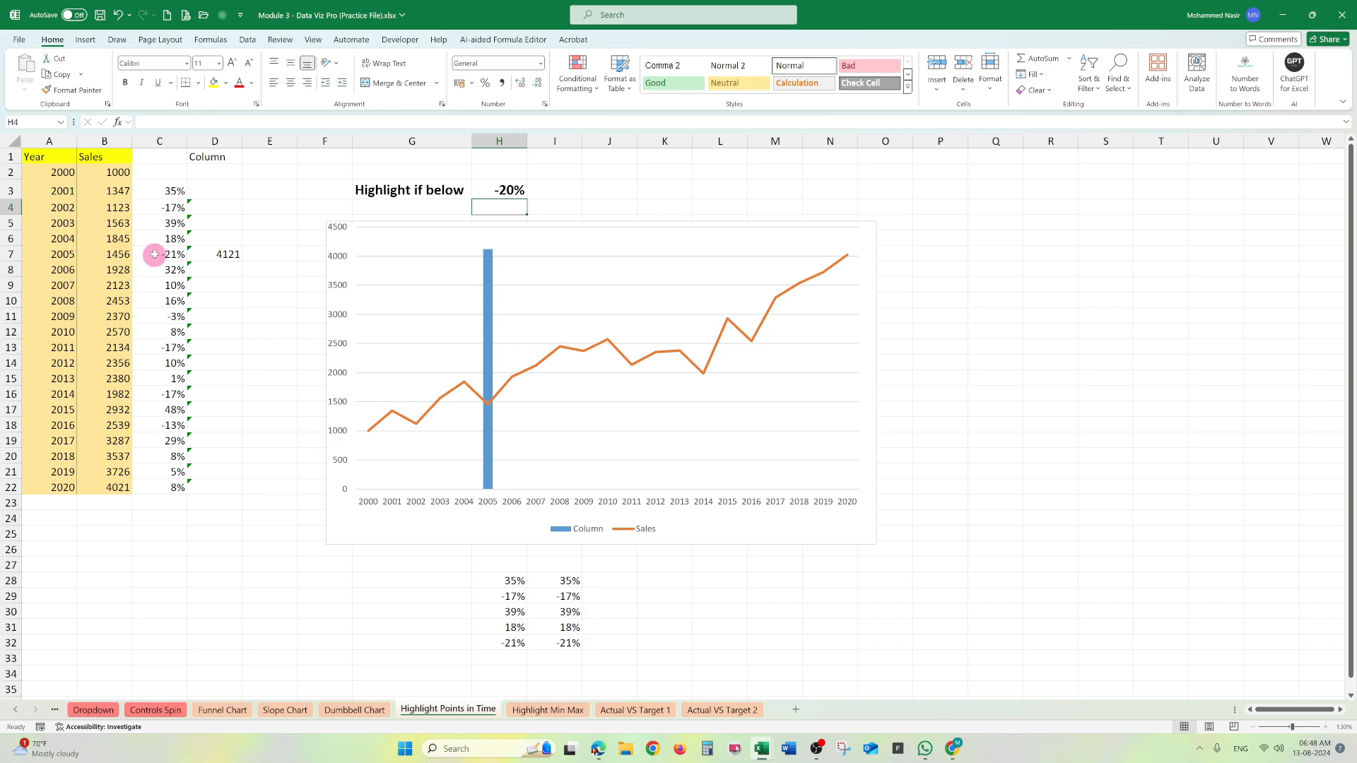
- Change the "Highlight if below" threshold in H3 to -2%
{"action": "double_click", "coordinate": [516, 187]}
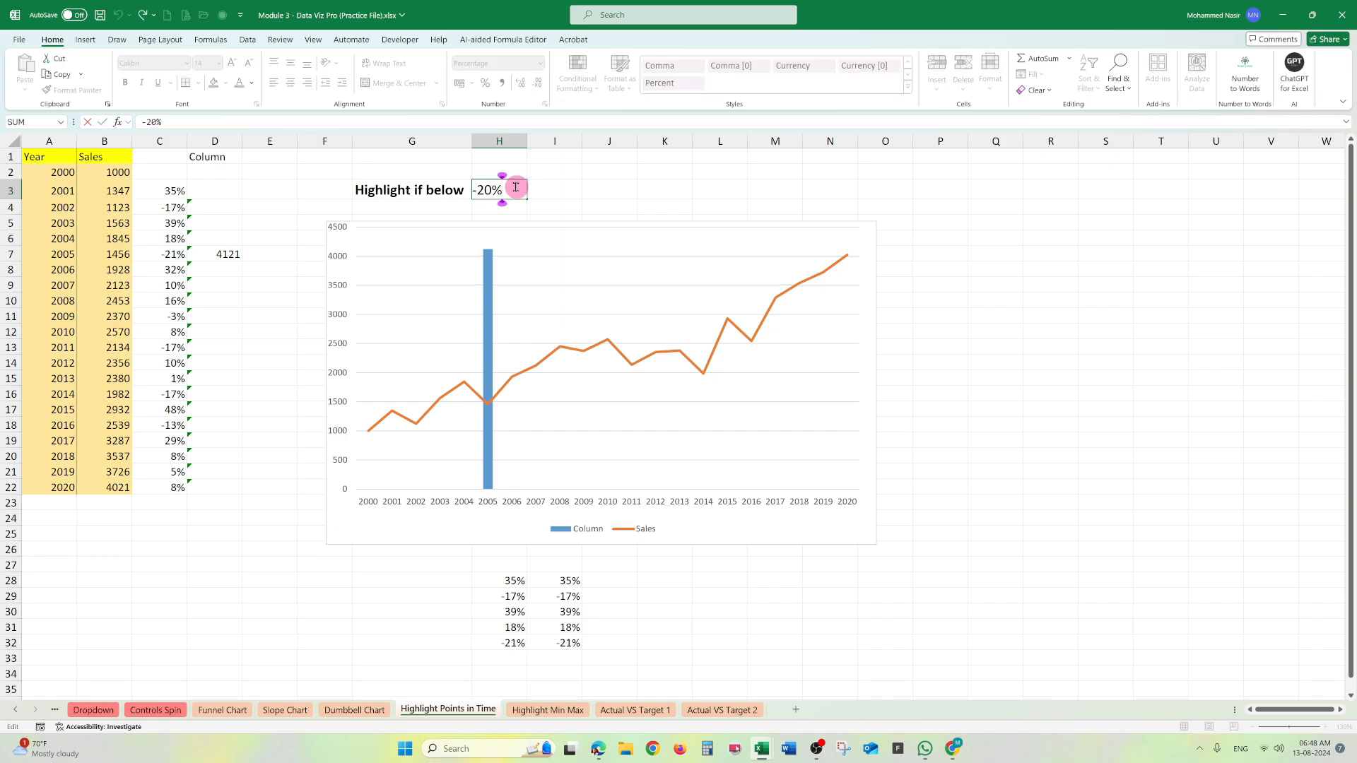
{"action": "key", "text": "BackSpace"}
{"action": "key", "text": "BackSpace"}
{"action": "key", "text": "BackSpace"}
{"action": "type", "text": "2%"}
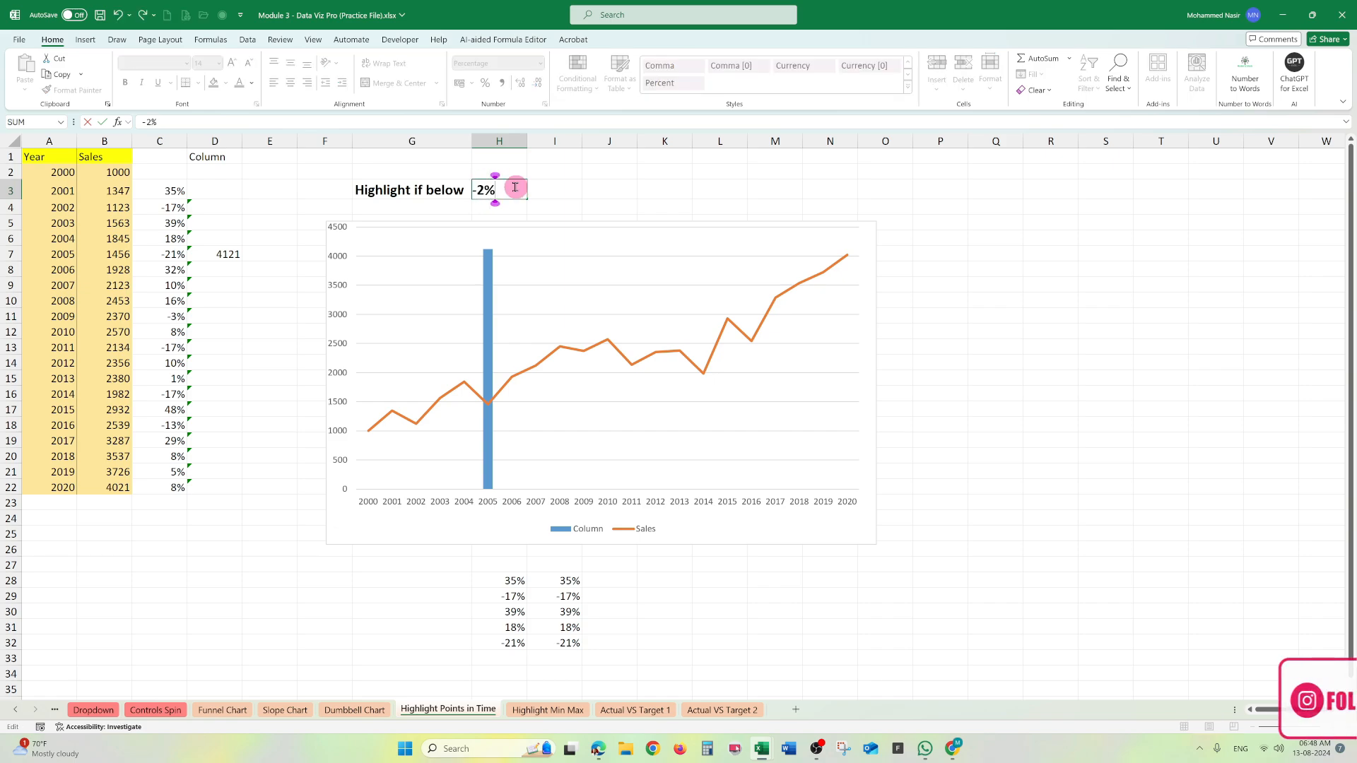
{"action": "key", "text": "Return"}
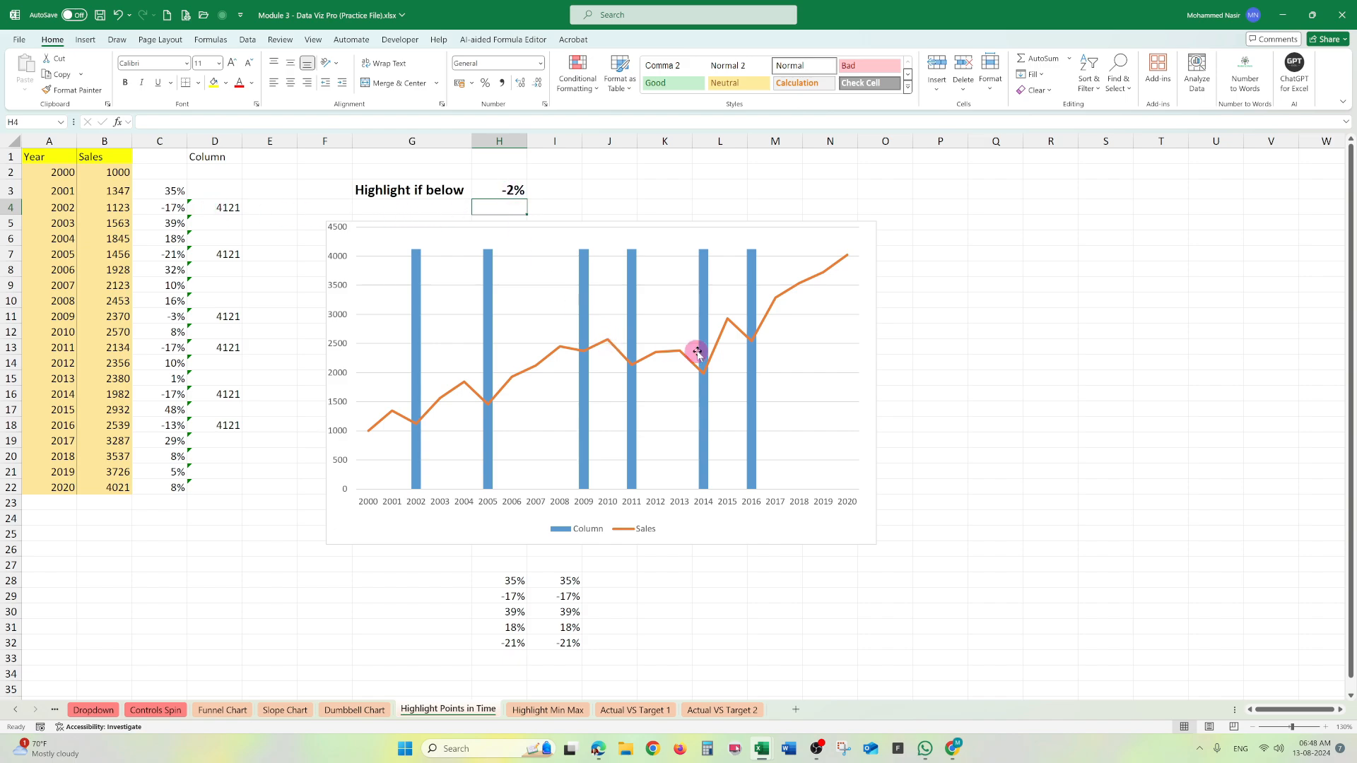
- Examine the IF formulas in D5 and D4 that generate the chart's highlight columns
{"action": "left_click", "coordinate": [225, 223]}
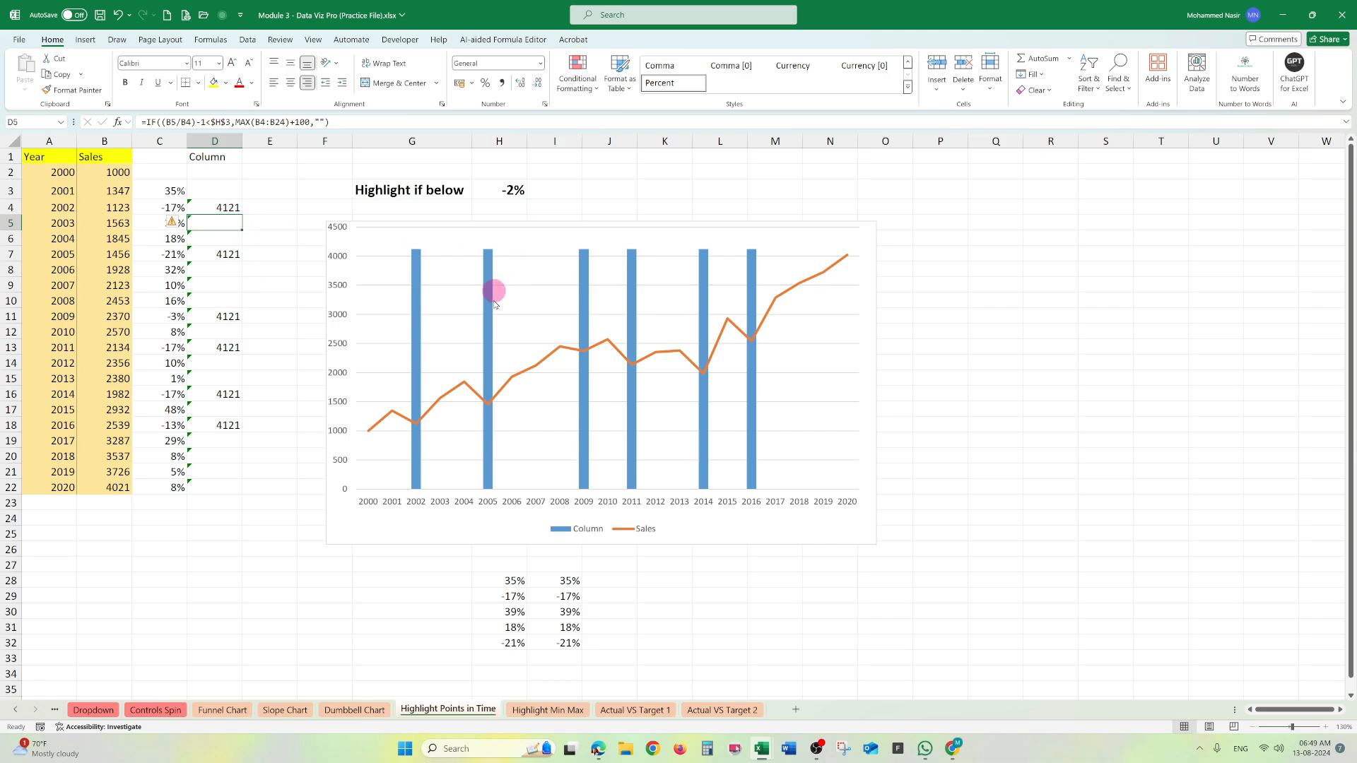
{"action": "left_click", "coordinate": [229, 207]}
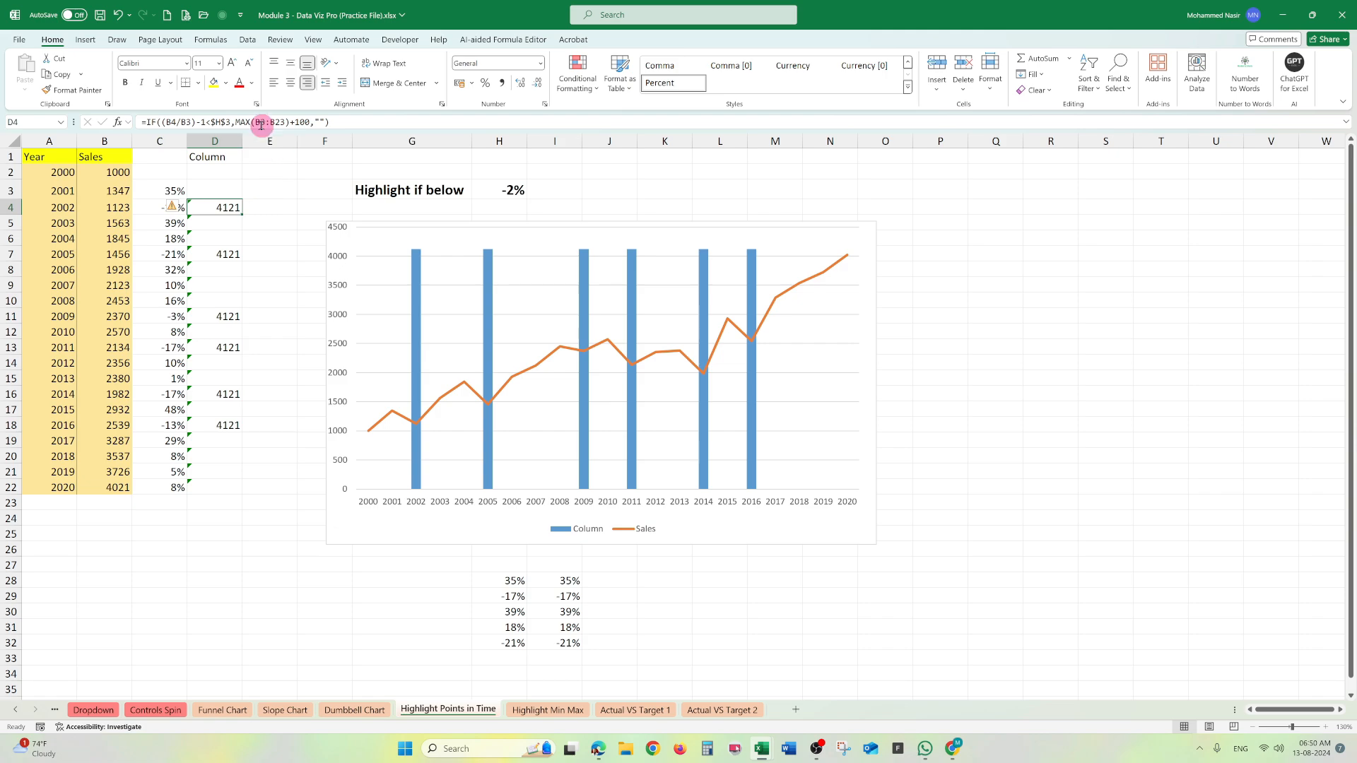
- Set the value-if-true argument of the IF formula in D4 to 1000 and fill the formula down to D22
{"action": "triple_click", "coordinate": [235, 122]}
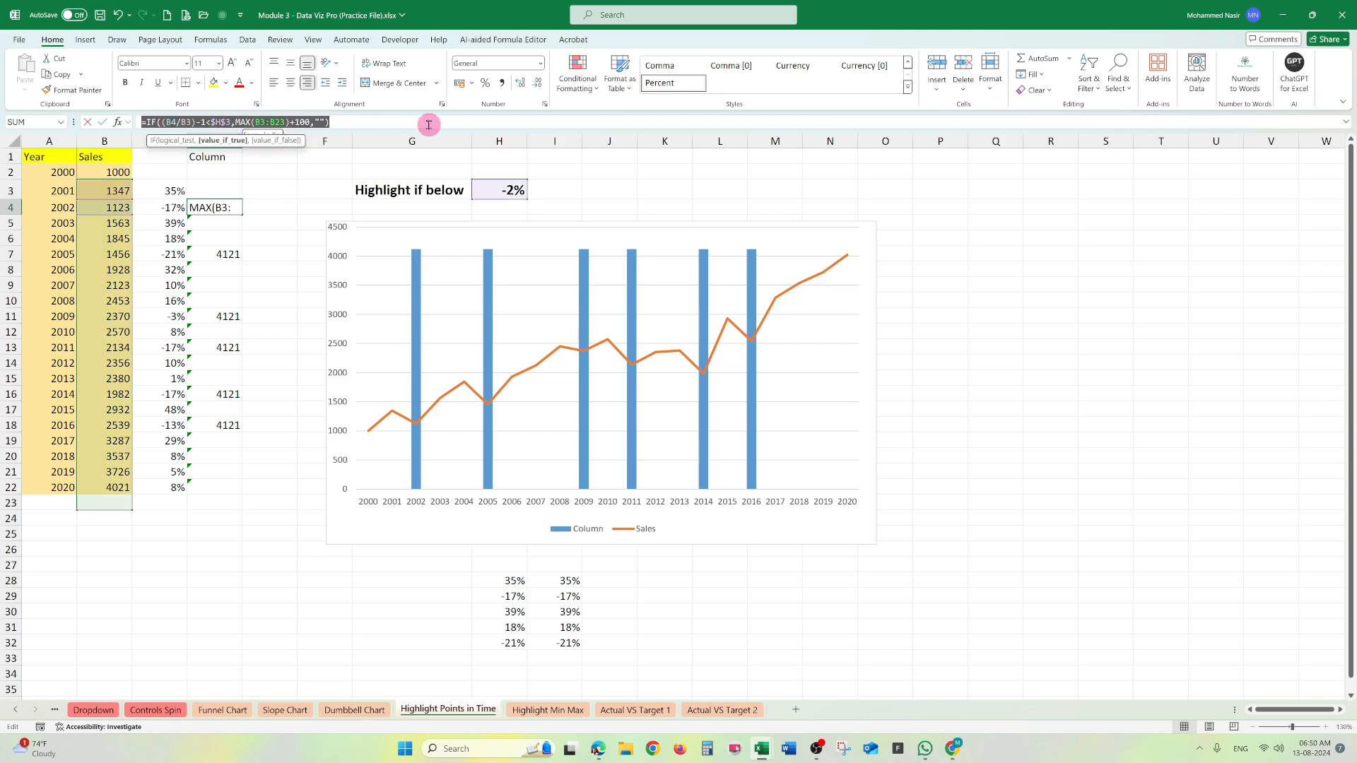
{"action": "left_click", "coordinate": [288, 121]}
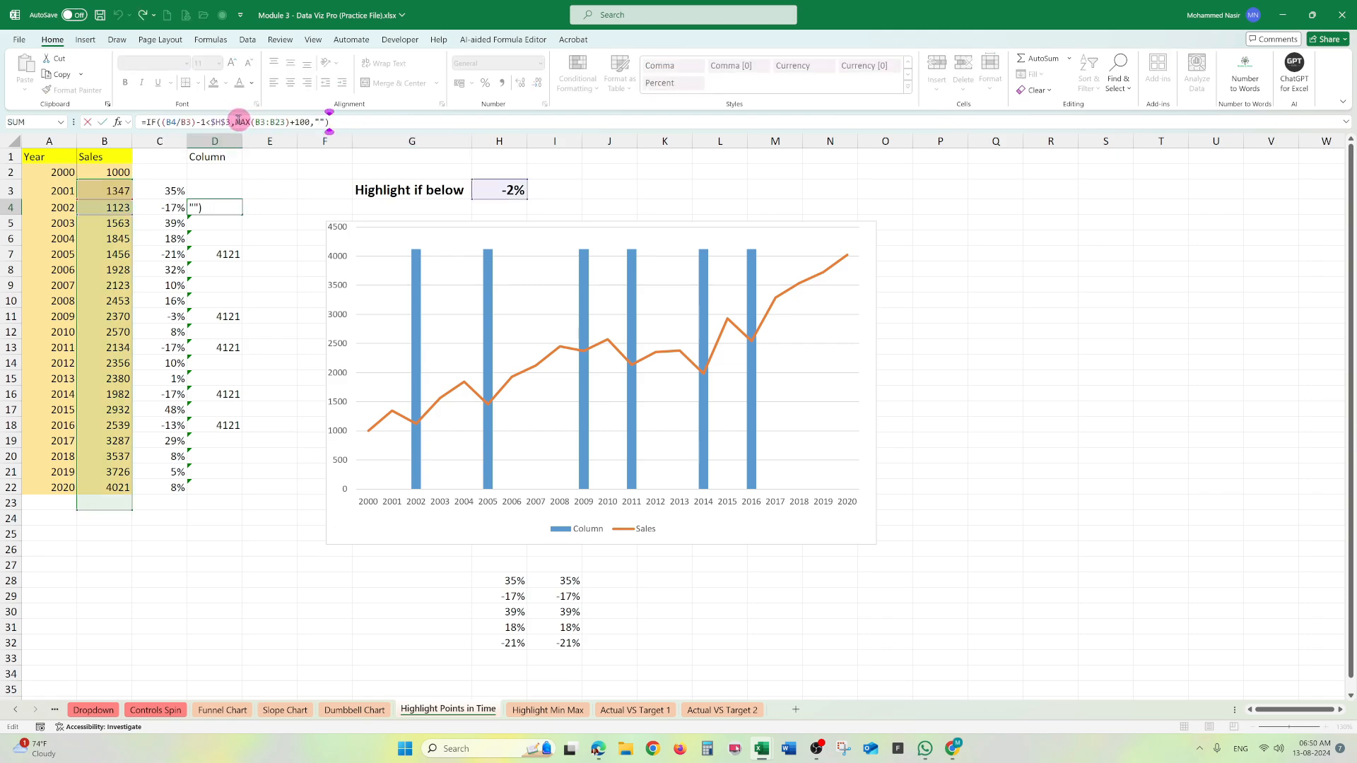
{"action": "left_click_drag", "start_coordinate": [239, 122], "coordinate": [309, 130]}
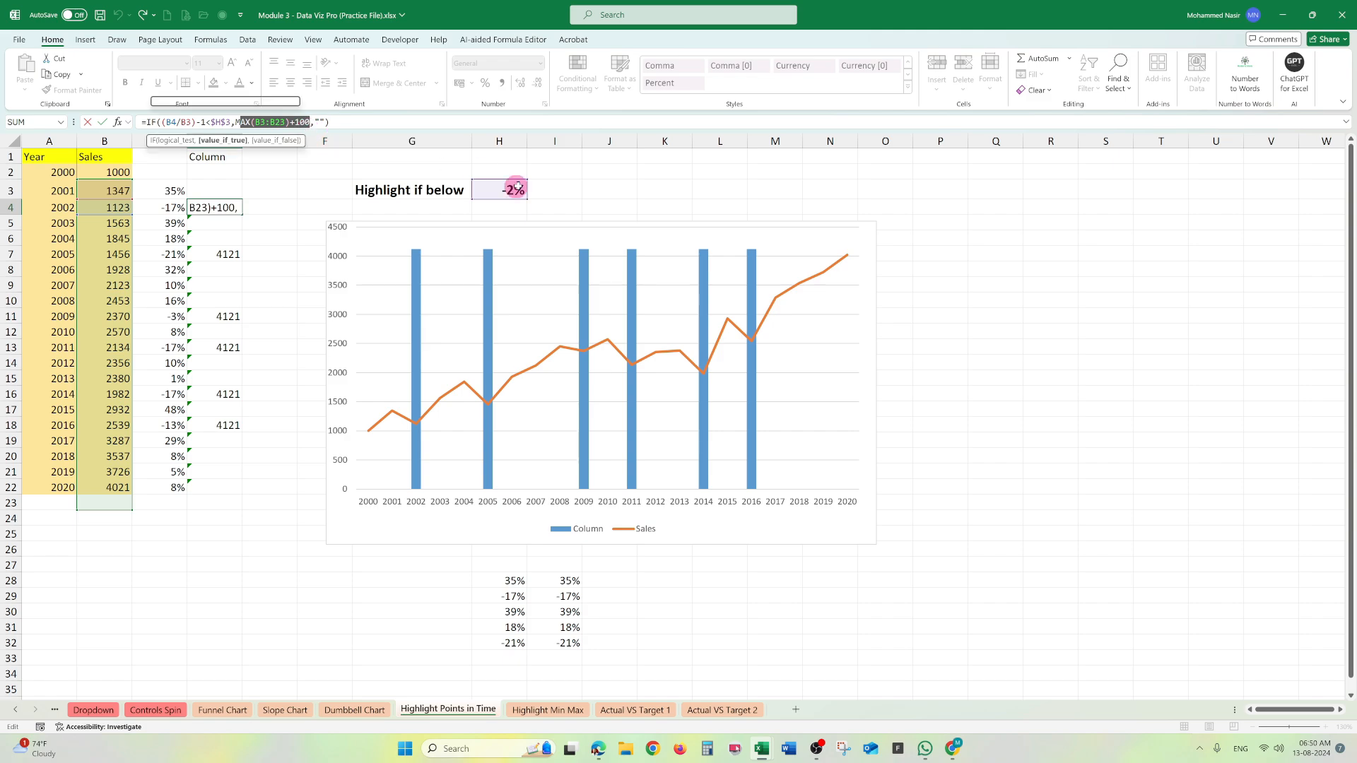
{"action": "key", "text": "Delete"}
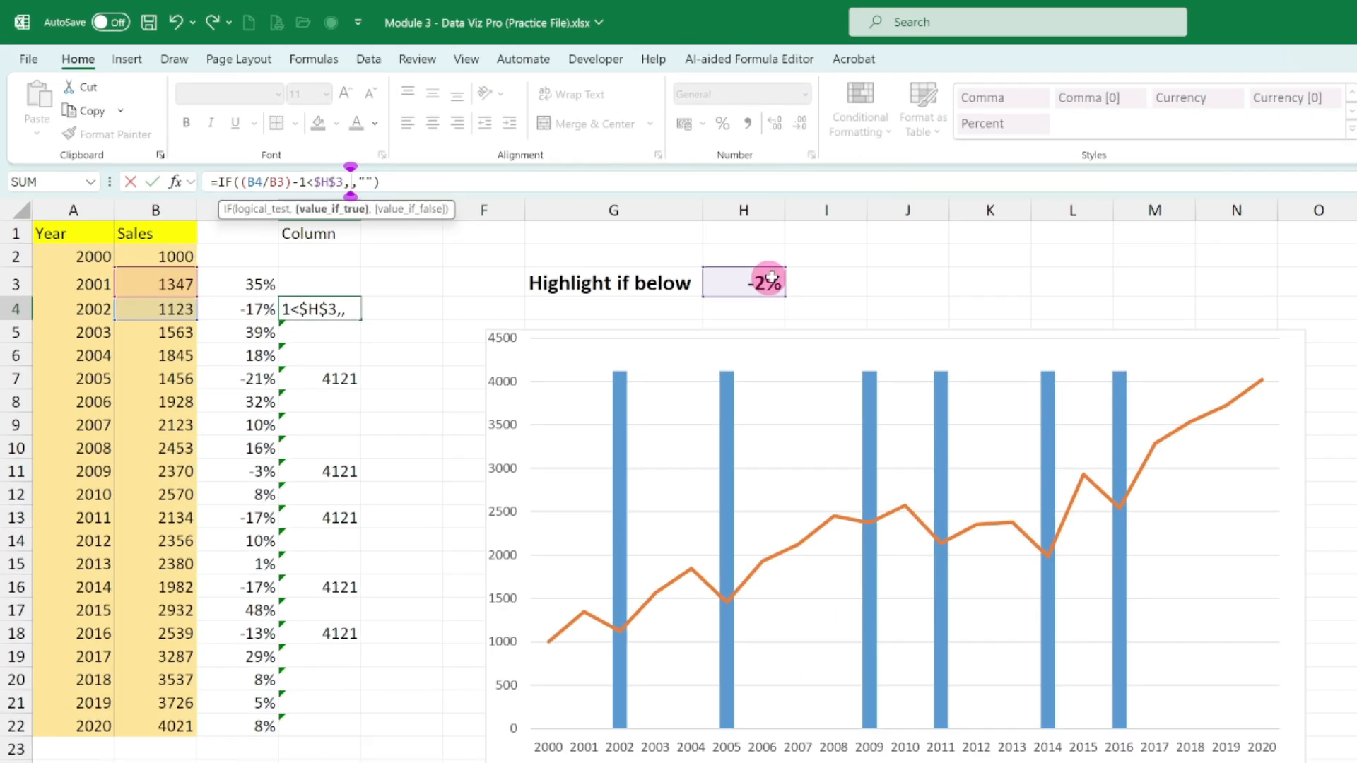
{"action": "type", "text": "1000"}
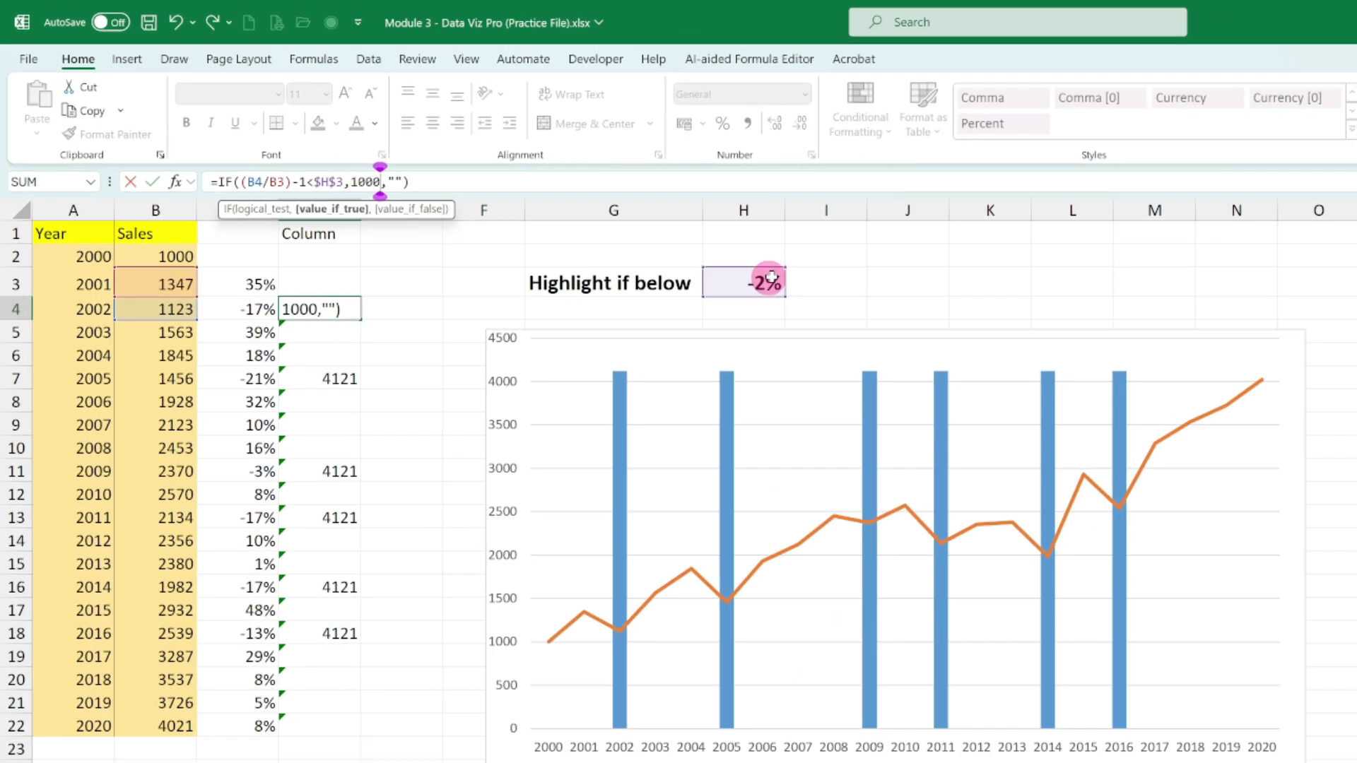
{"action": "key", "text": "Return"}
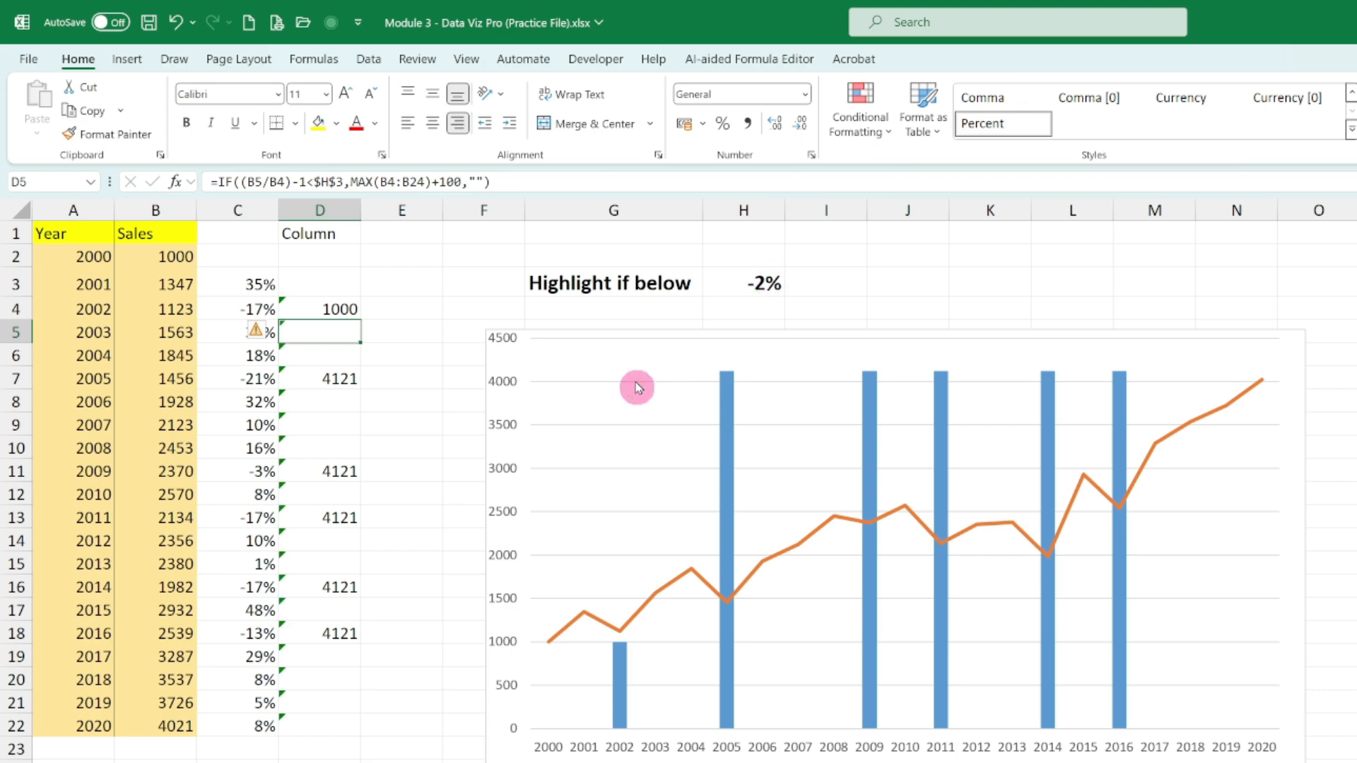
{"action": "left_click", "coordinate": [348, 309]}
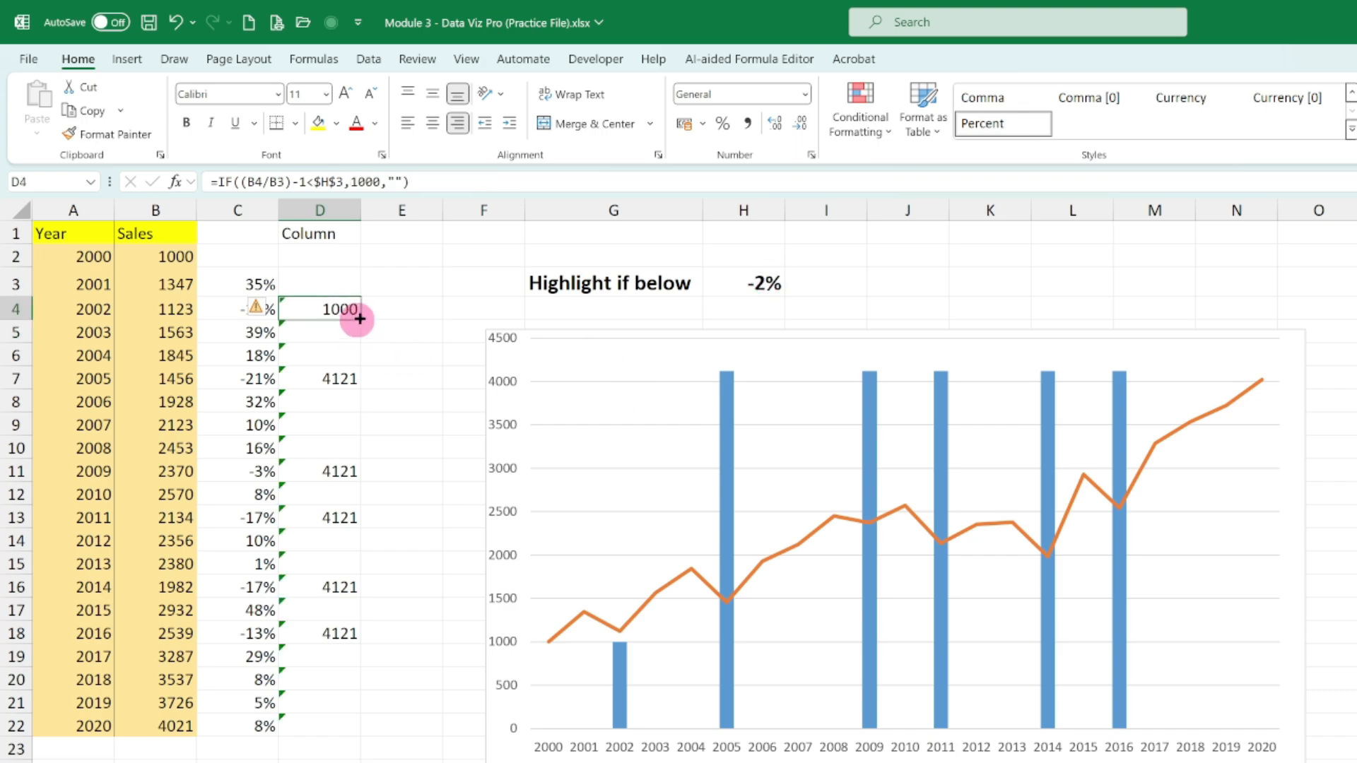
{"action": "left_click_drag", "start_coordinate": [361, 319], "coordinate": [346, 735]}
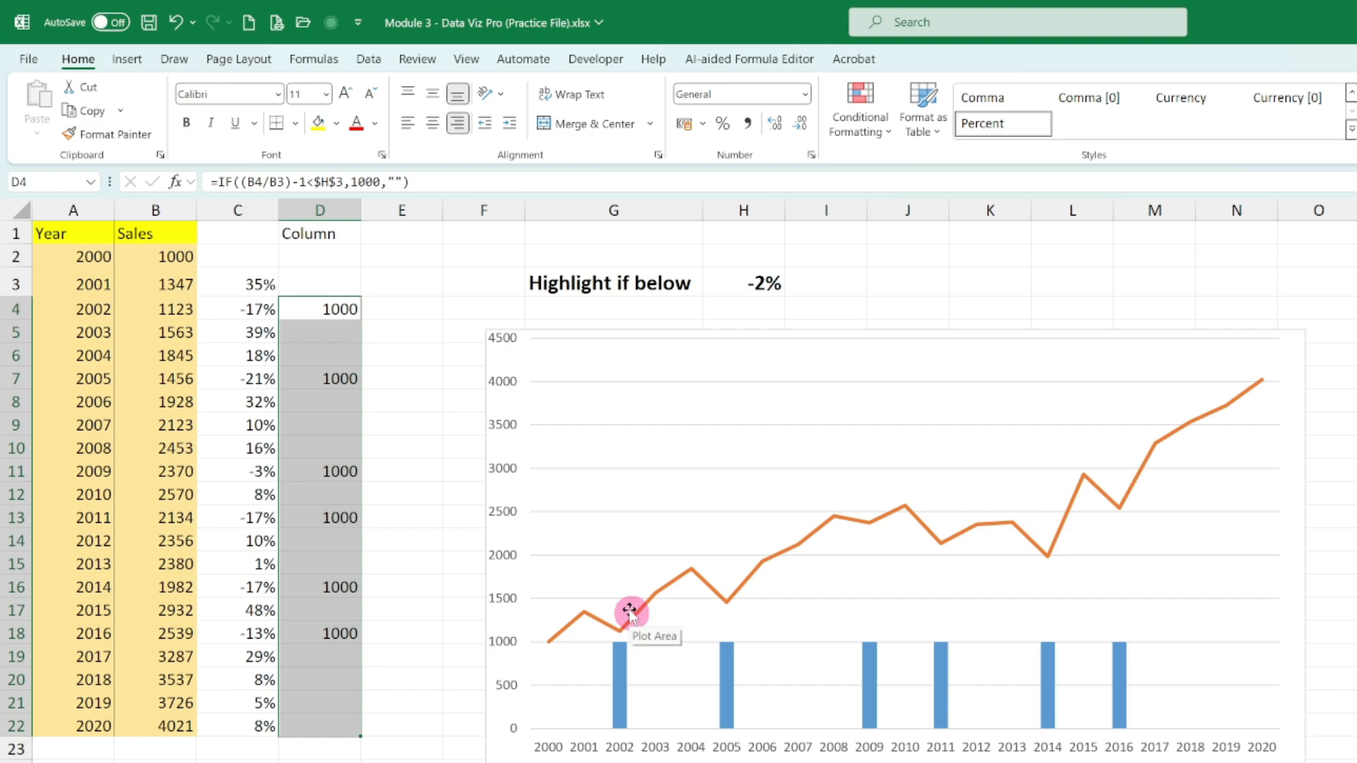
{"action": "mouse_move", "coordinate": [736, 647]}
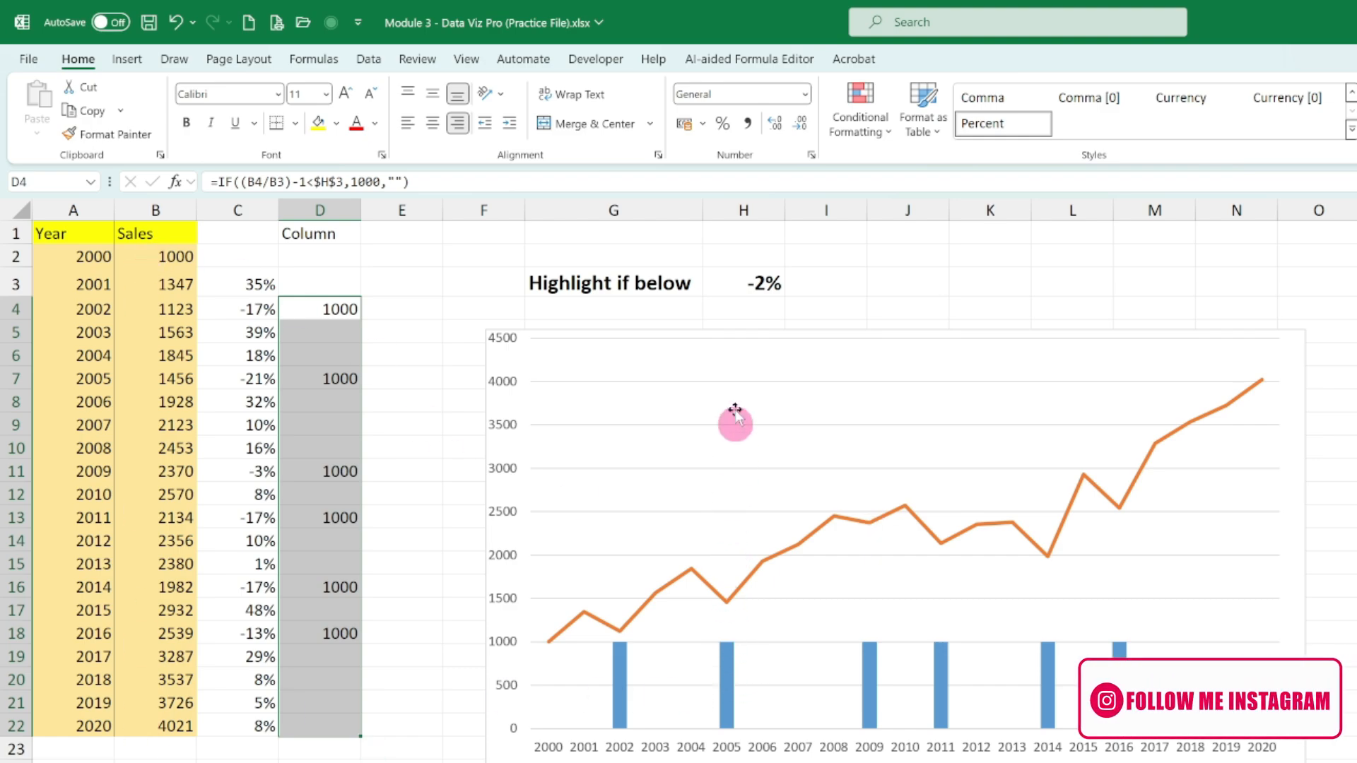
{"action": "mouse_move", "coordinate": [724, 605]}
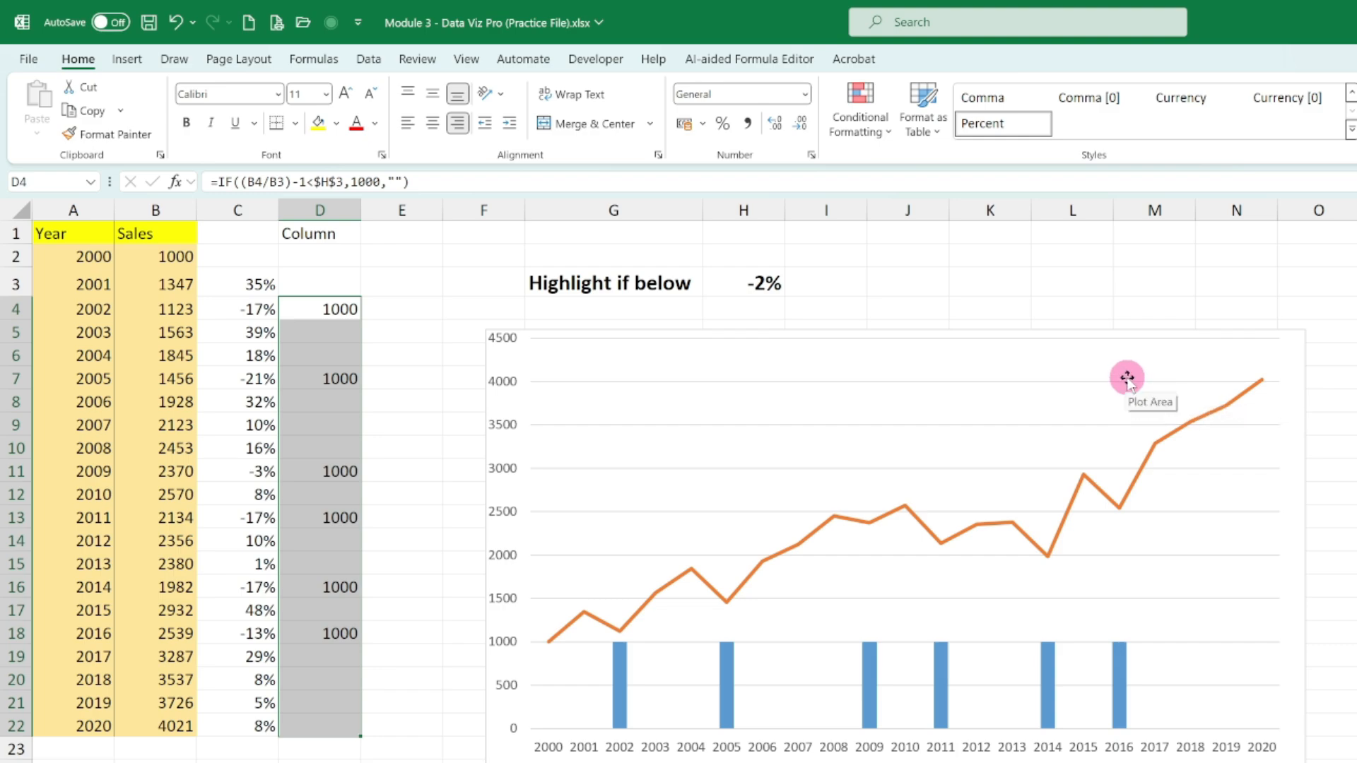
- Change the value-if-true argument in D4's IF formula to 4021 and fill it down through D22
{"action": "left_click", "coordinate": [346, 309]}
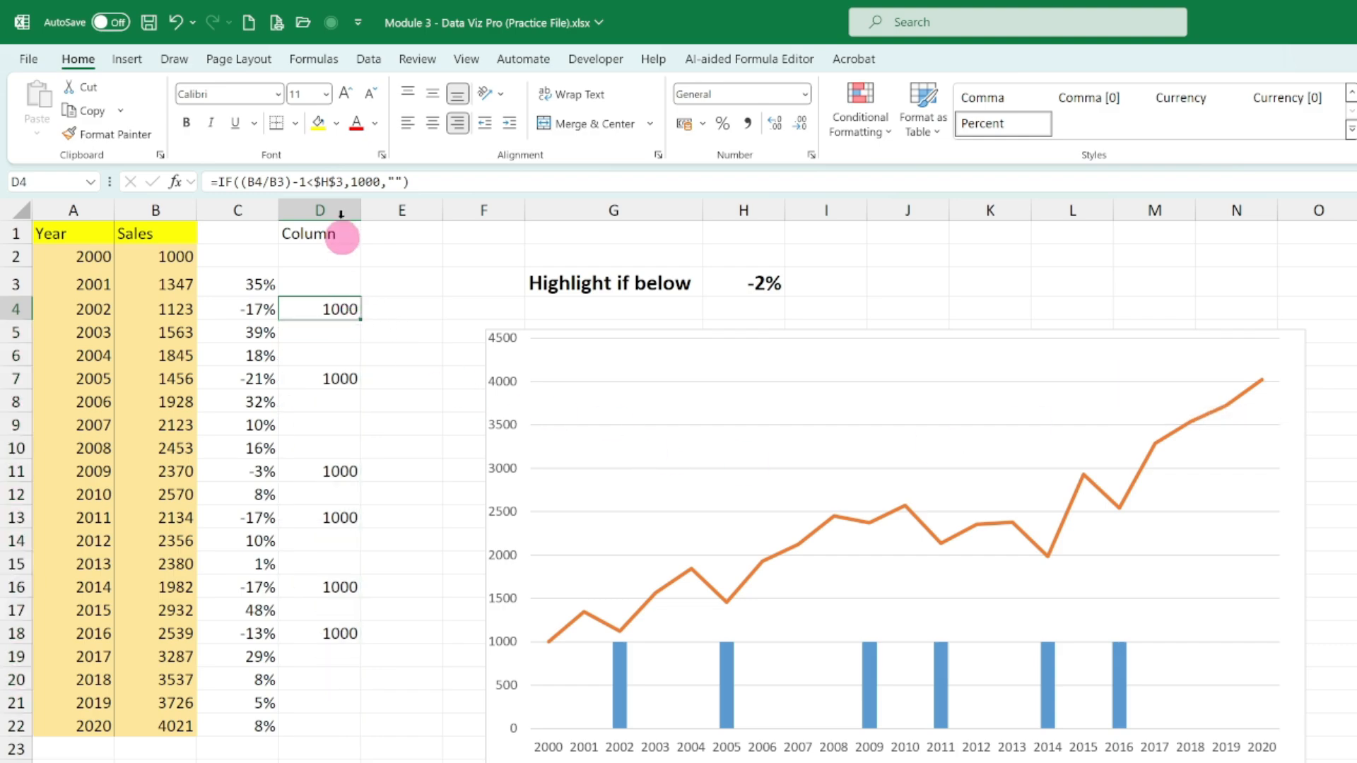
{"action": "left_click", "coordinate": [360, 174]}
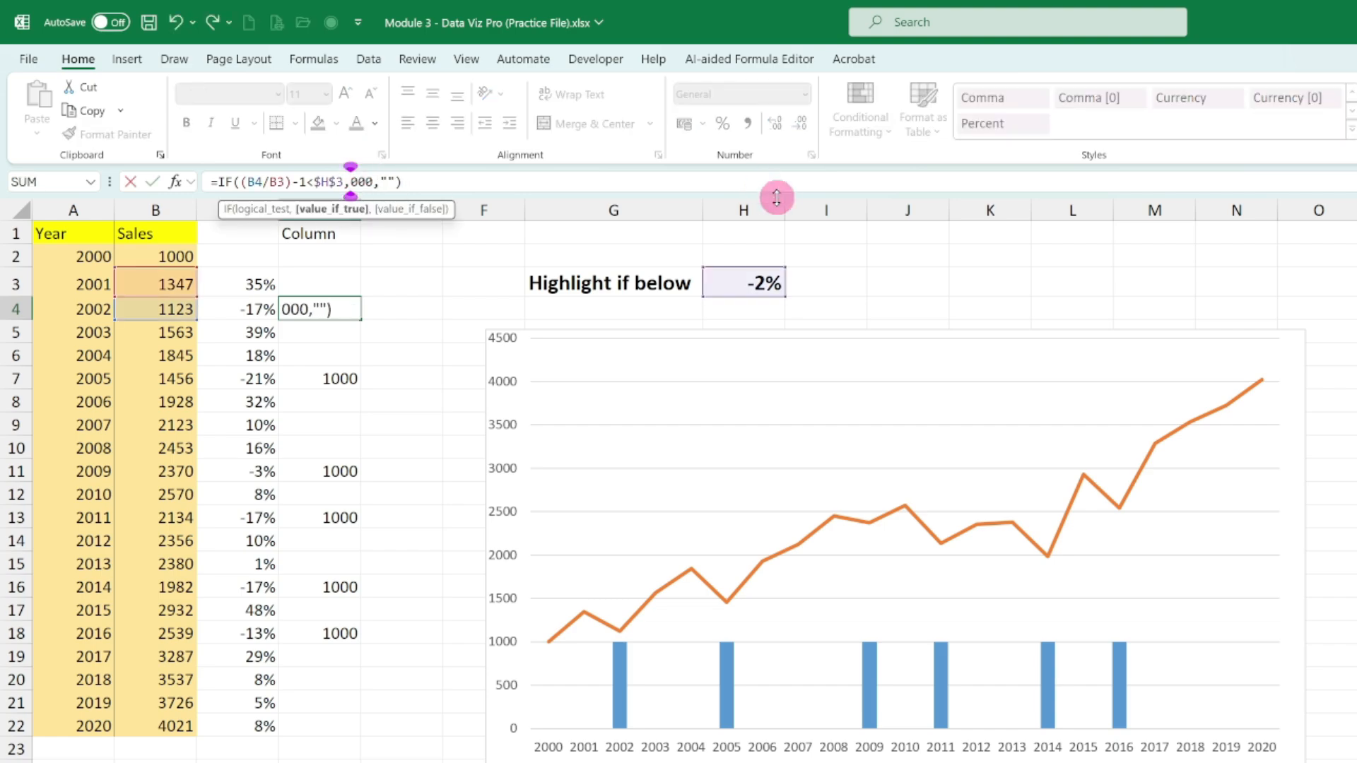
{"action": "key", "text": "Delete"}
{"action": "key", "text": "Delete"}
{"action": "key", "text": "Delete"}
{"action": "type", "text": "4"}
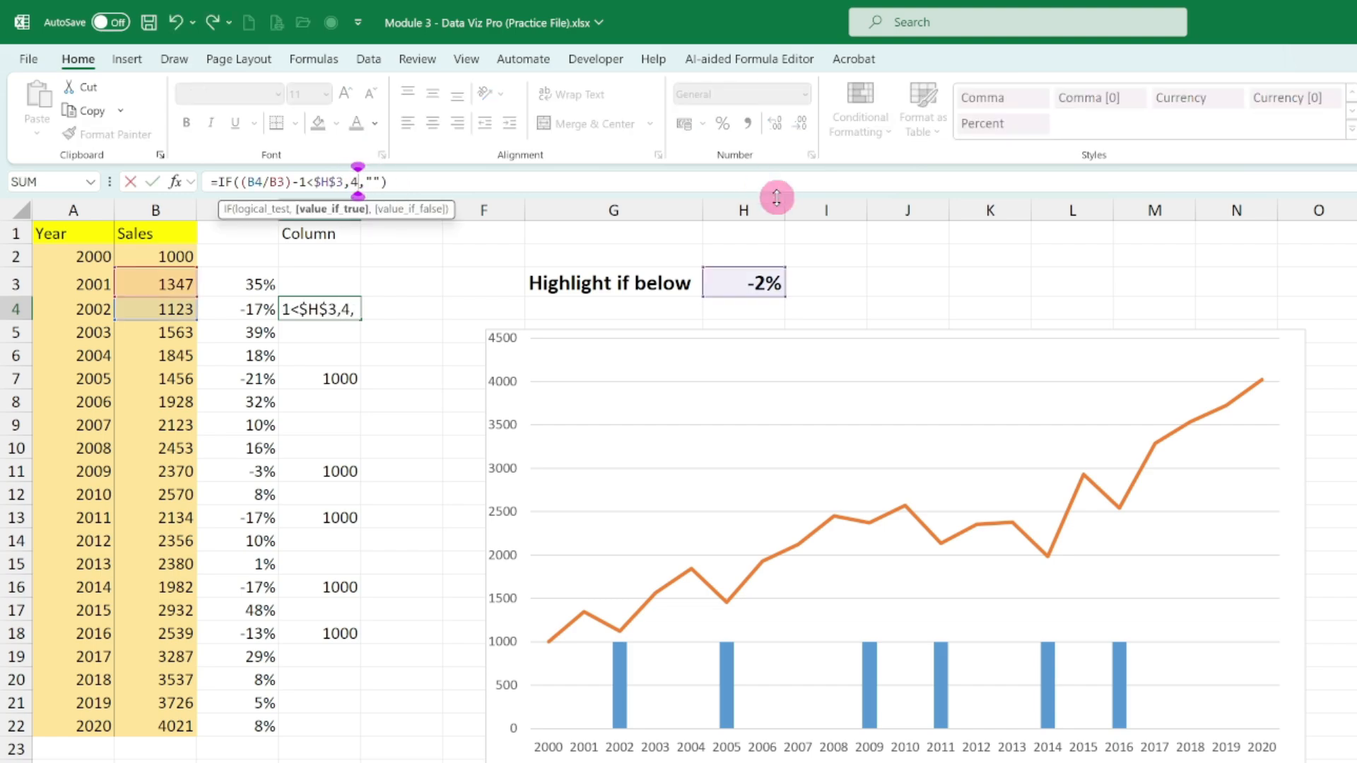
{"action": "type", "text": "2"}
{"action": "key", "text": "BackSpace"}
{"action": "type", "text": "021"}
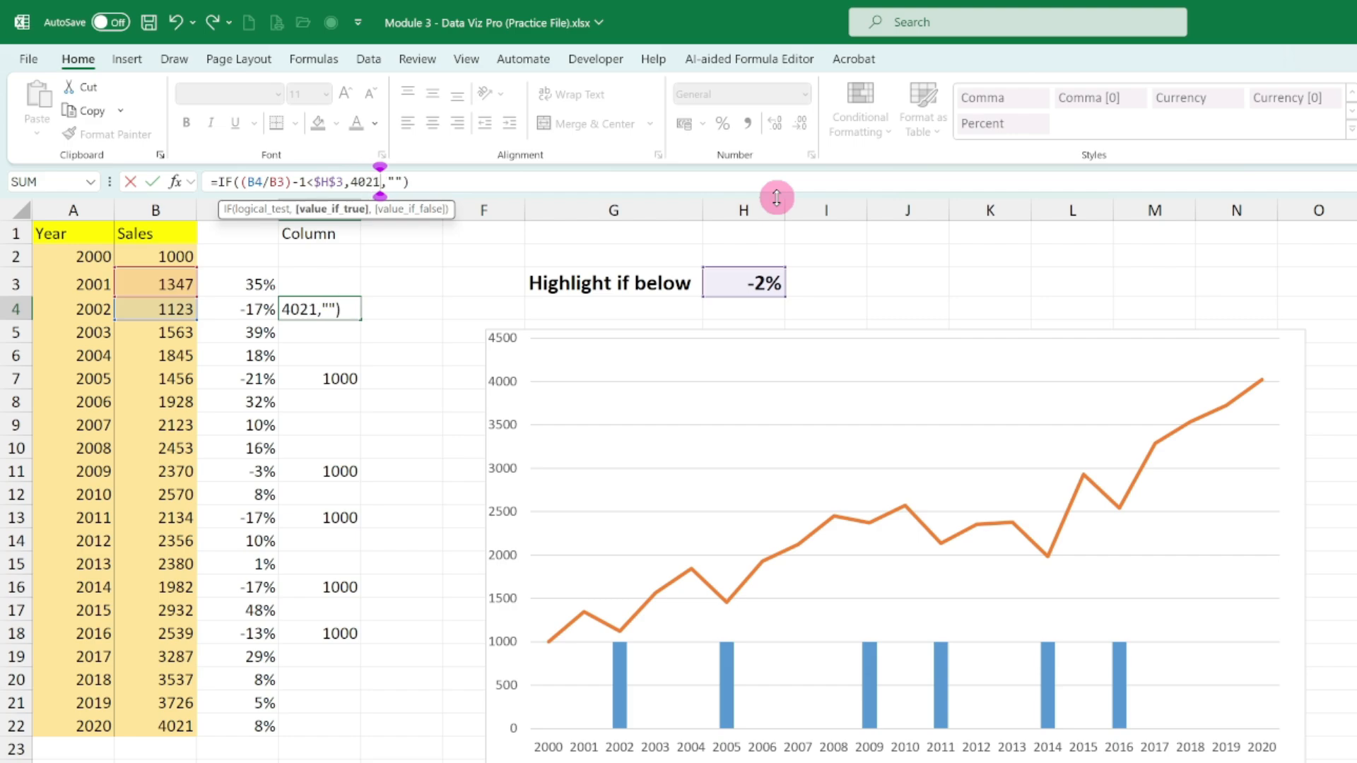
{"action": "key", "text": "Return"}
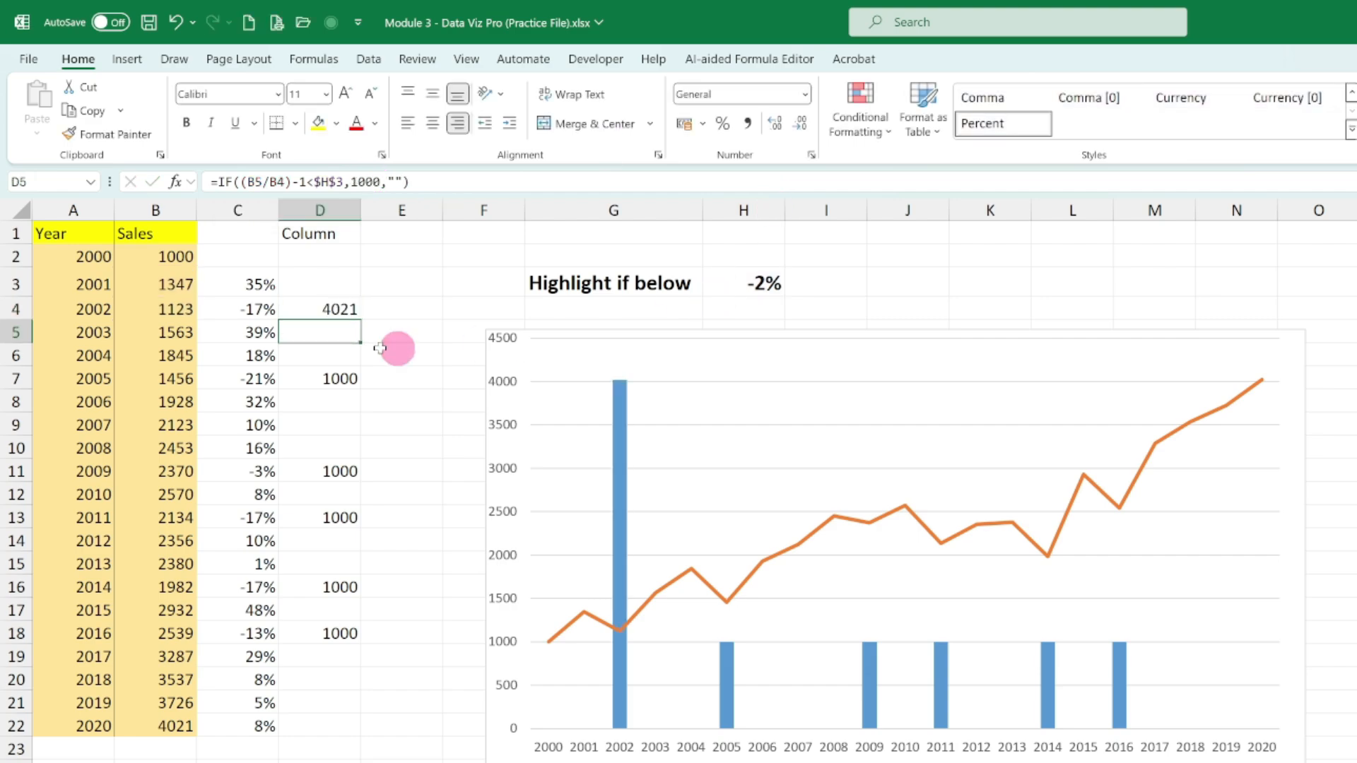
{"action": "left_click", "coordinate": [345, 311]}
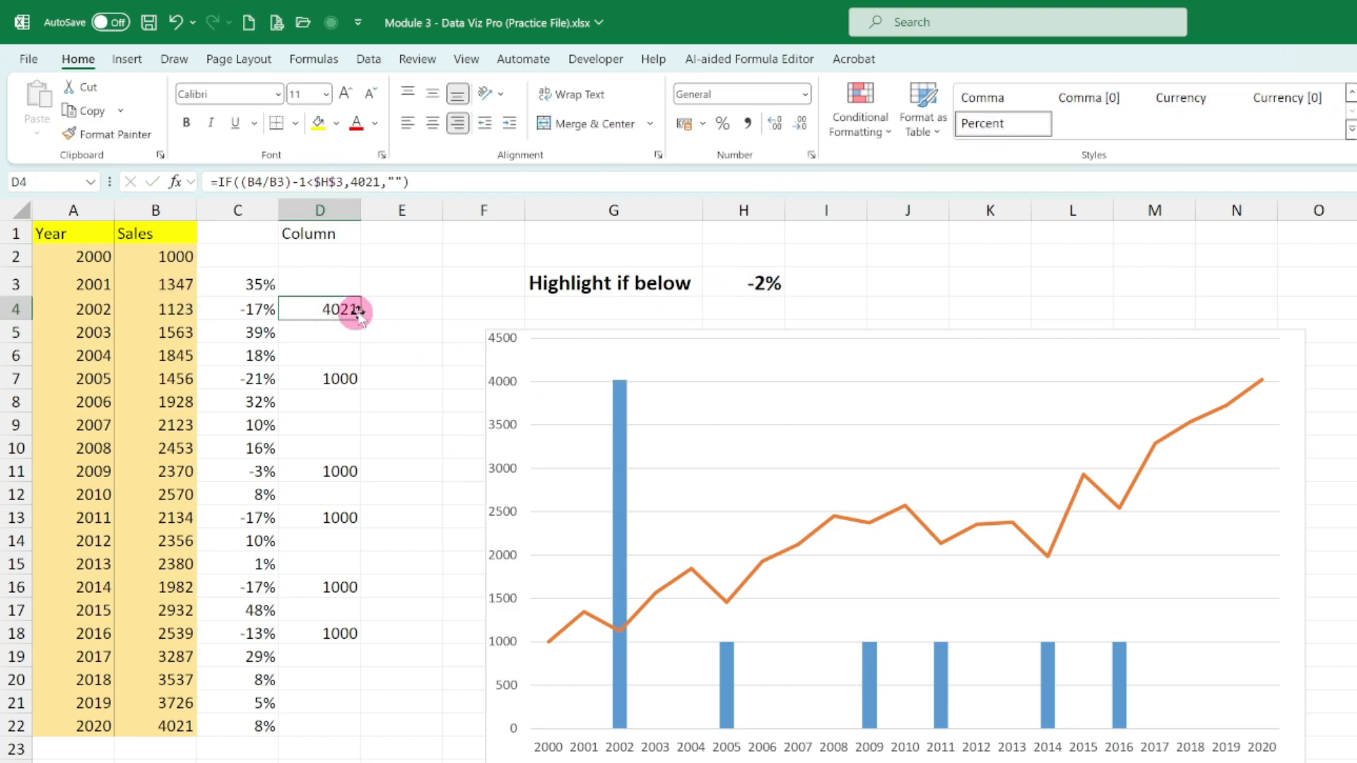
{"action": "double_click", "coordinate": [360, 320]}
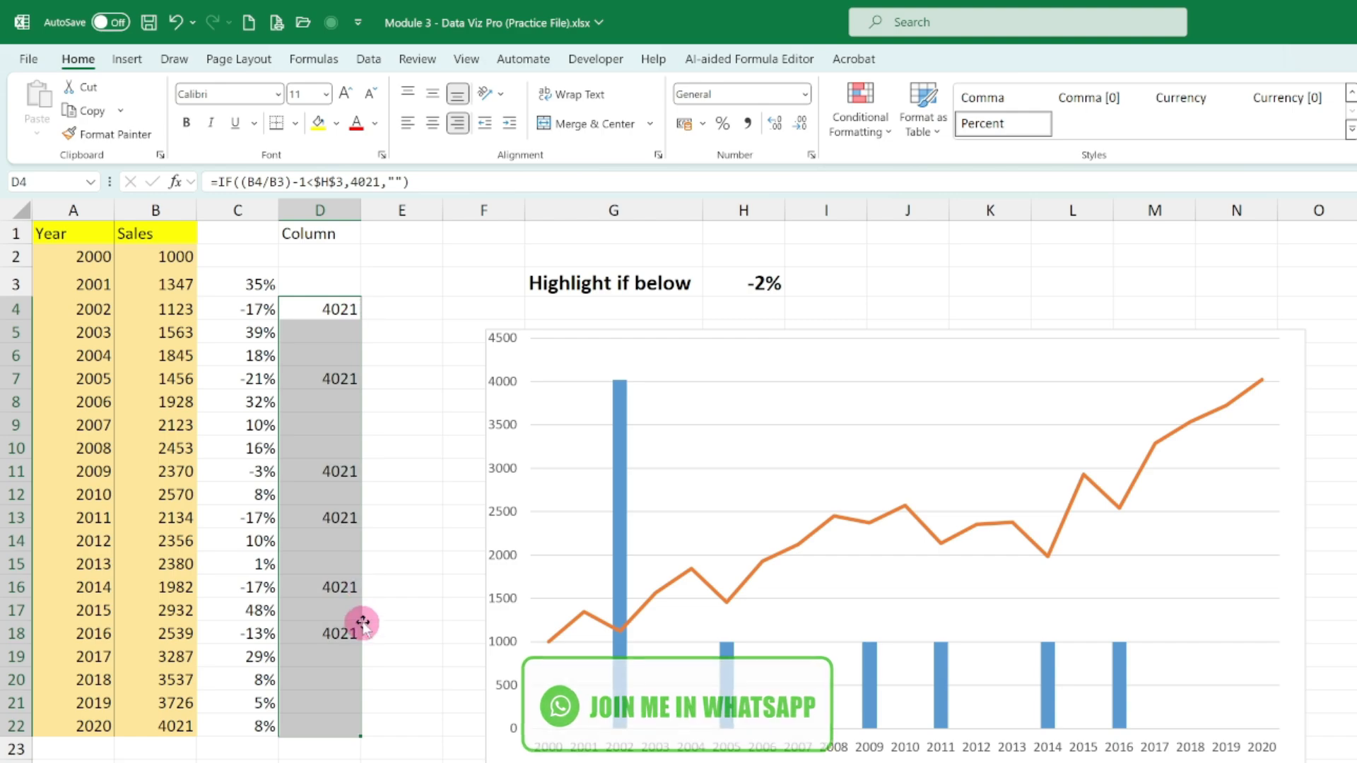
{"action": "mouse_move", "coordinate": [1121, 391]}
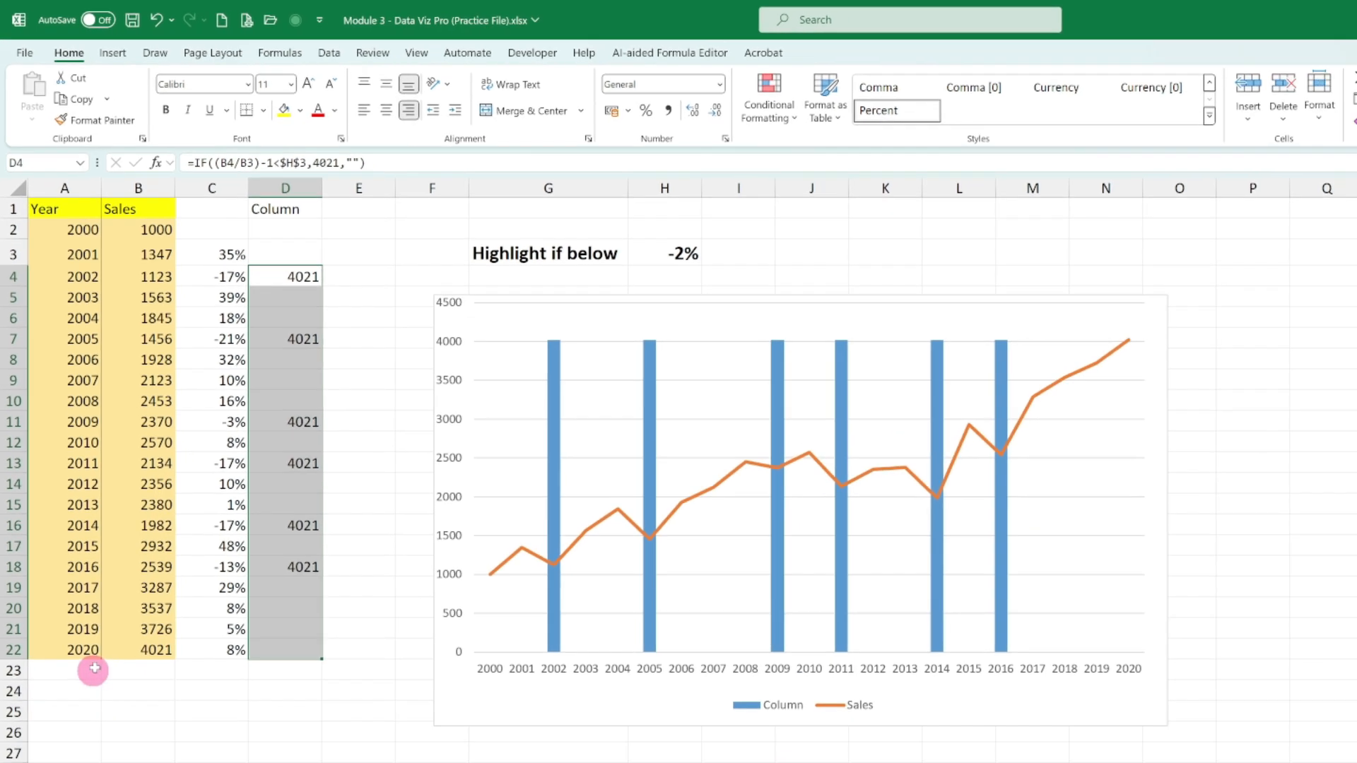
- Add a new data row in row 23 with year 2021 and sales of 5000
{"action": "left_click", "coordinate": [106, 750]}
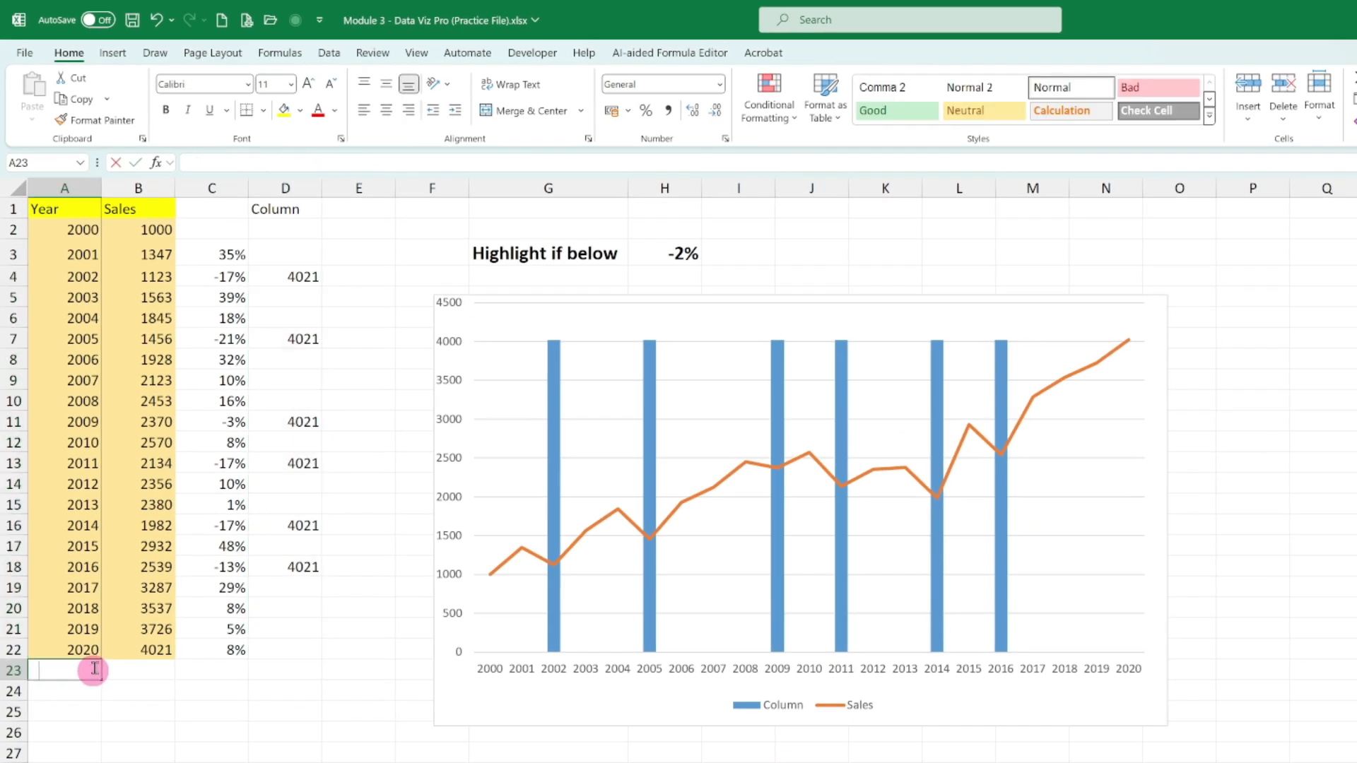
{"action": "type", "text": "2021"}
{"action": "key", "text": "Tab"}
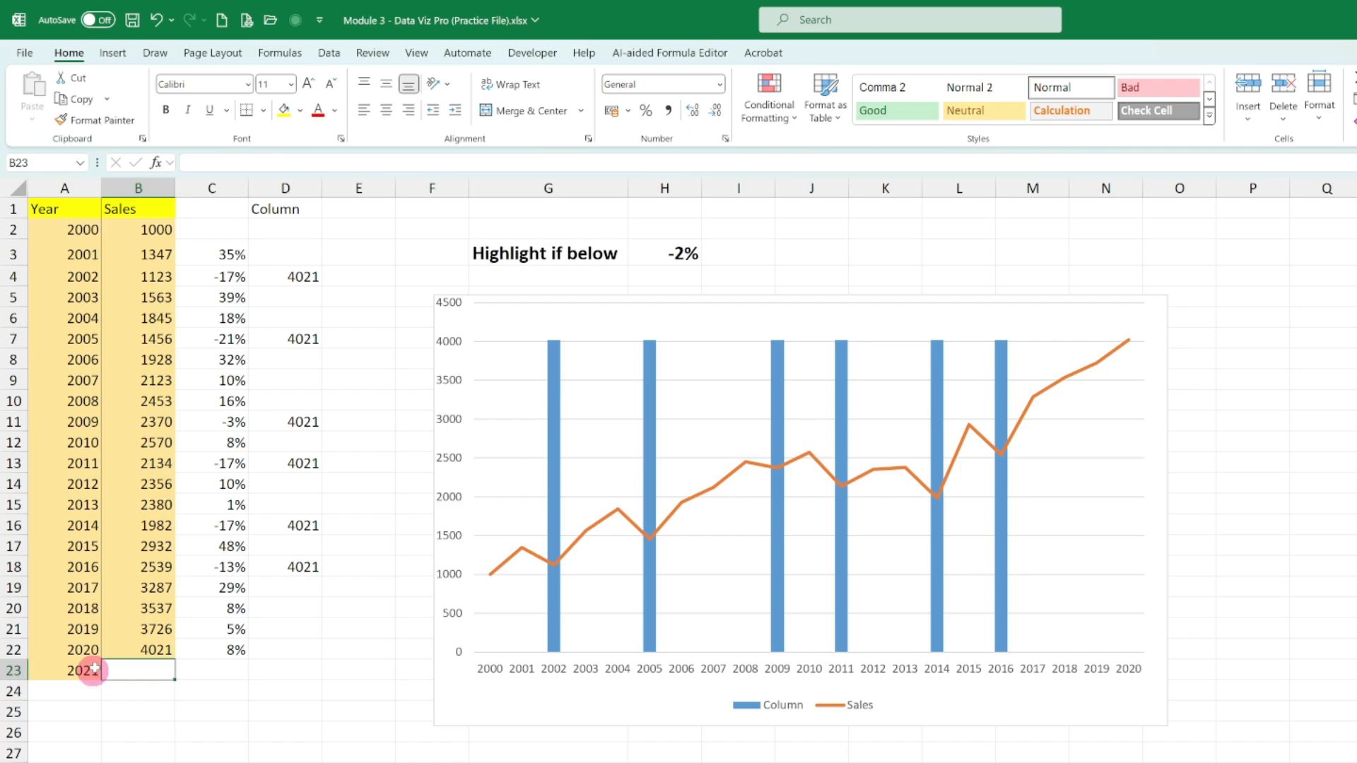
{"action": "type", "text": "5000"}
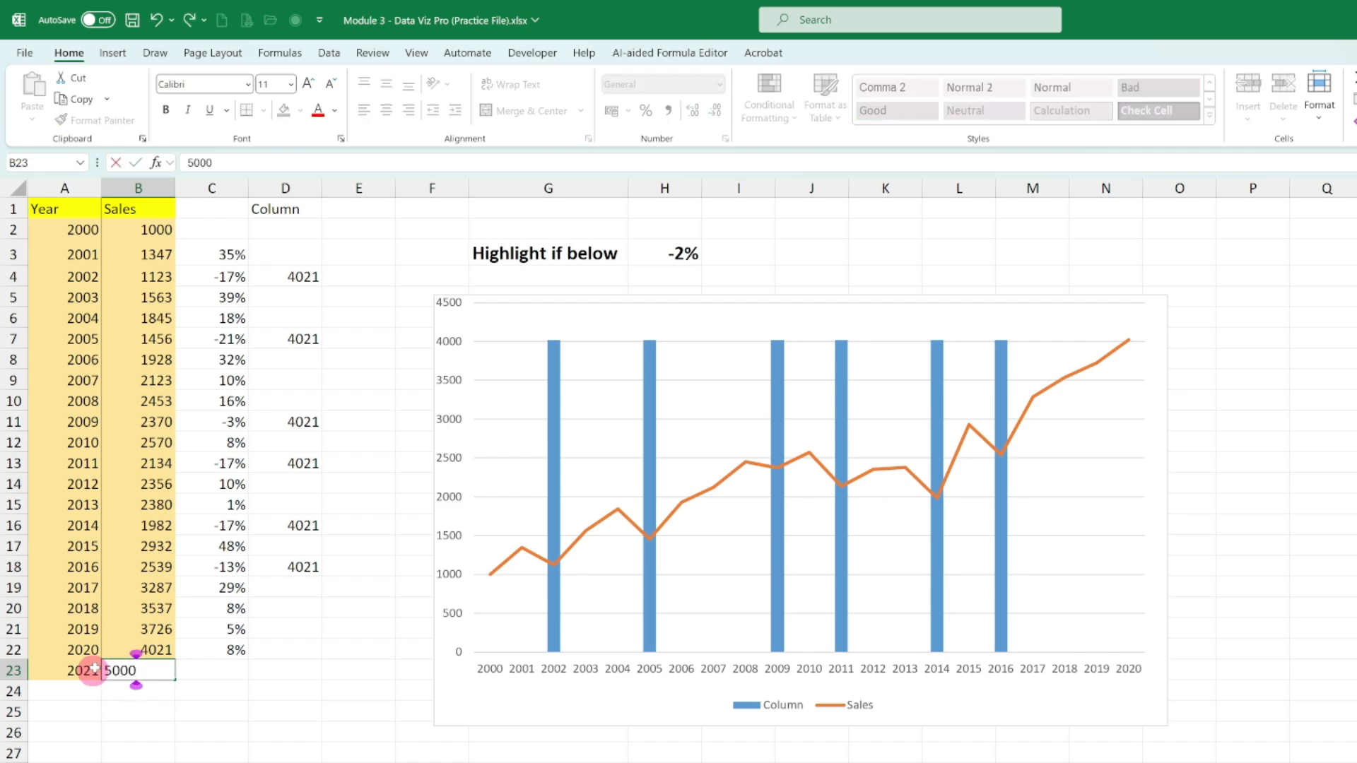
{"action": "key", "text": "Return"}
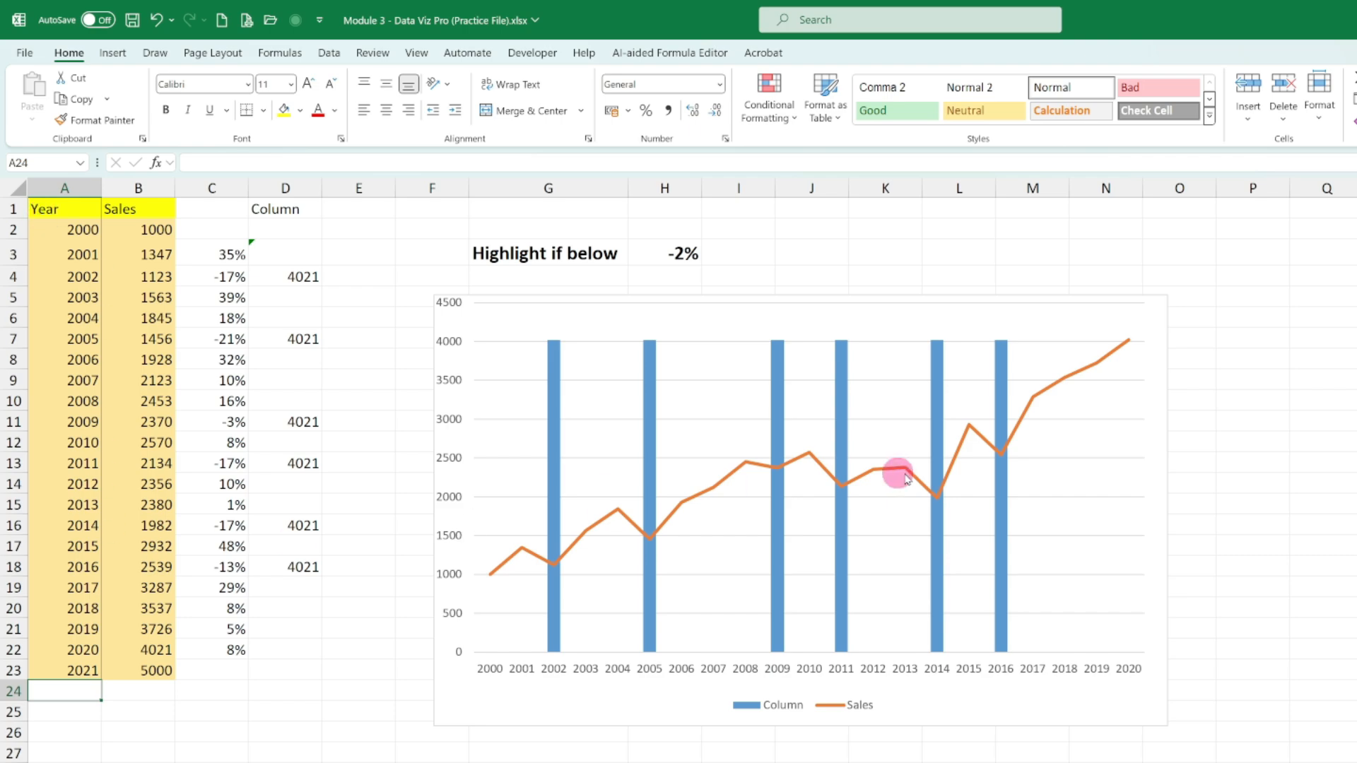
- Extend the chart's Sales series and year range to include the 2021 data in row 23
{"action": "left_click", "coordinate": [984, 318]}
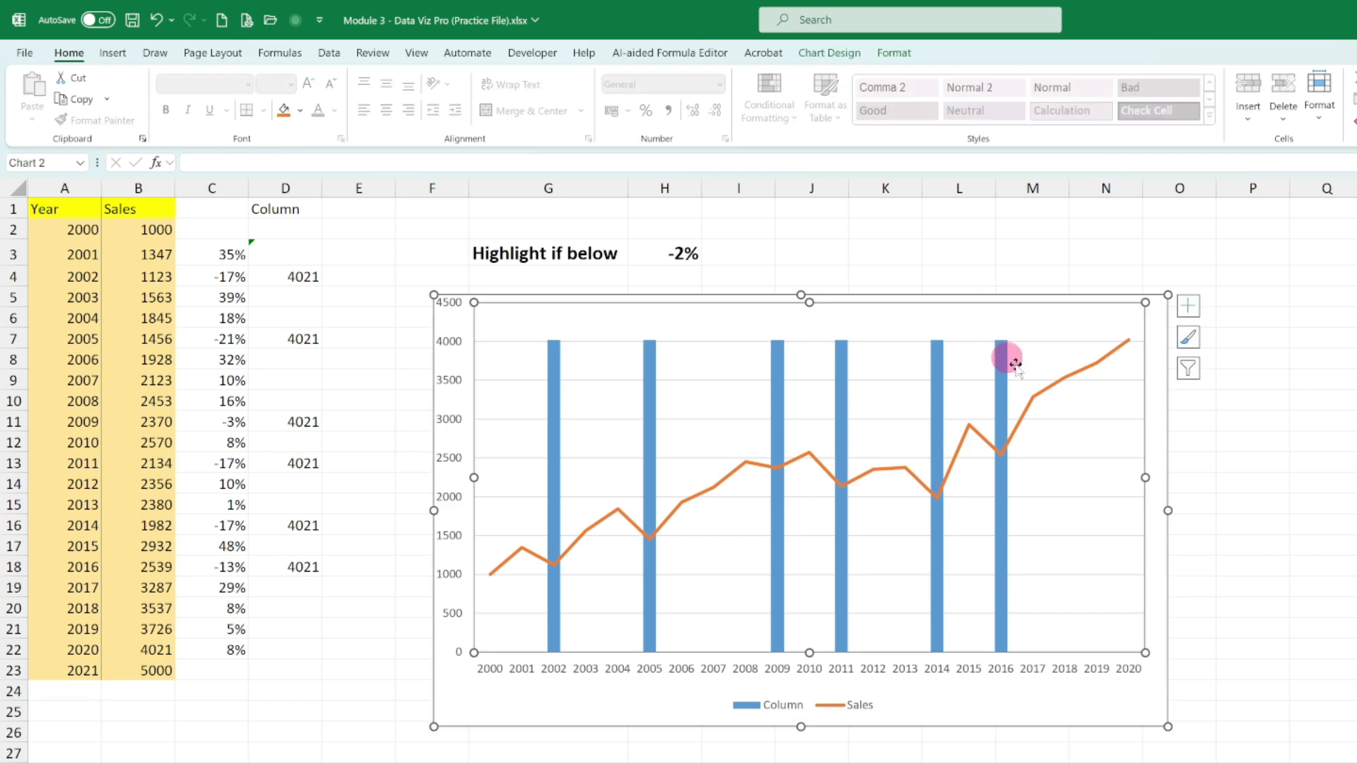
{"action": "left_click", "coordinate": [1045, 400]}
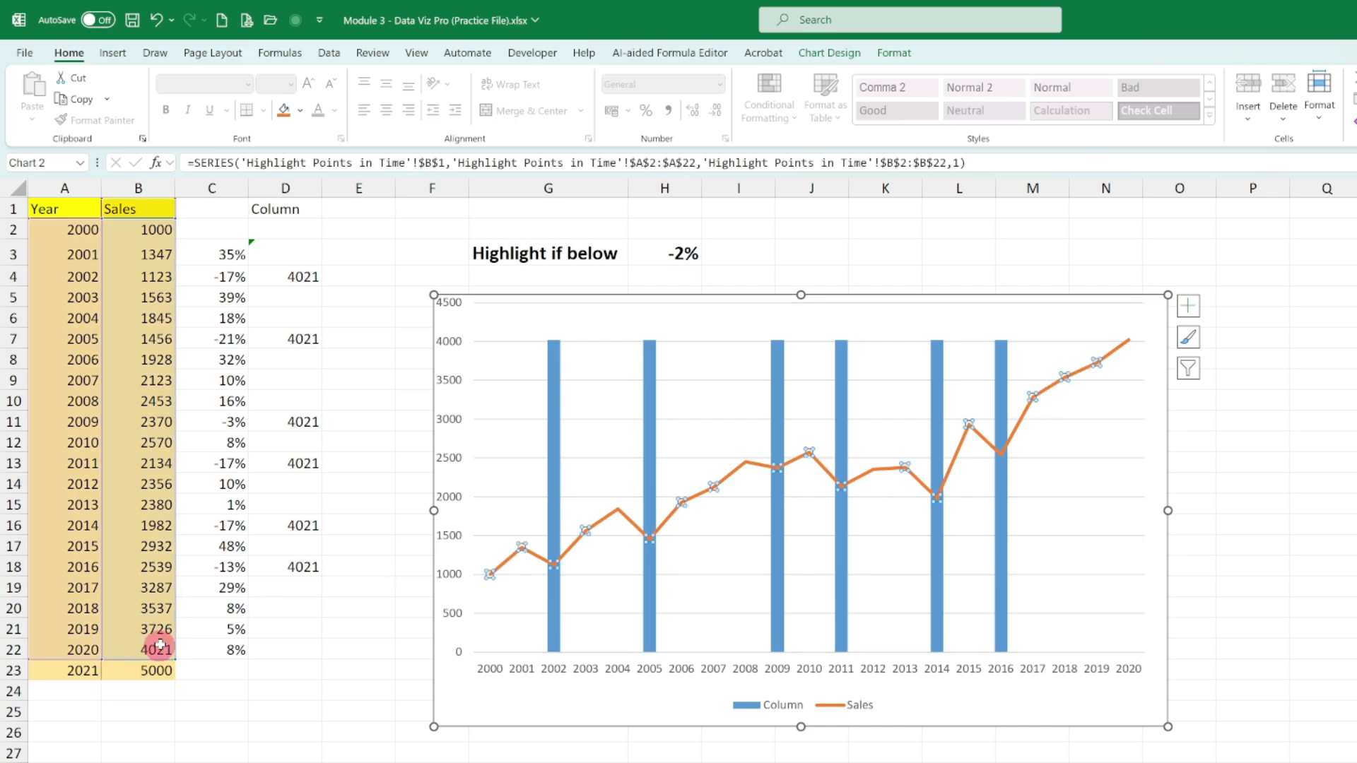
{"action": "left_click_drag", "start_coordinate": [172, 651], "coordinate": [174, 677]}
{"action": "left_click_drag", "start_coordinate": [97, 660], "coordinate": [99, 673]}
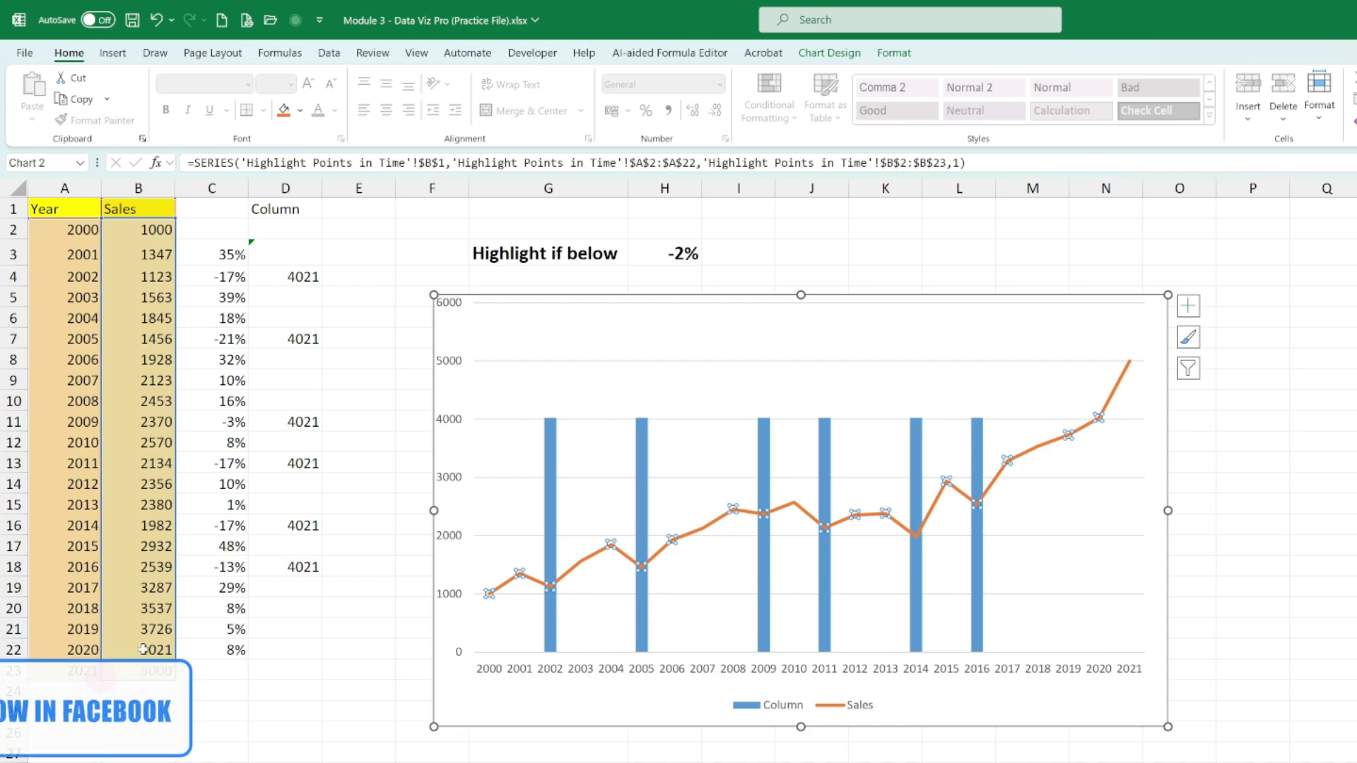
- Fill the percentage-change formula from C22 into C23 and the highlight IF formula from D18 down to D23
{"action": "left_click", "coordinate": [230, 650]}
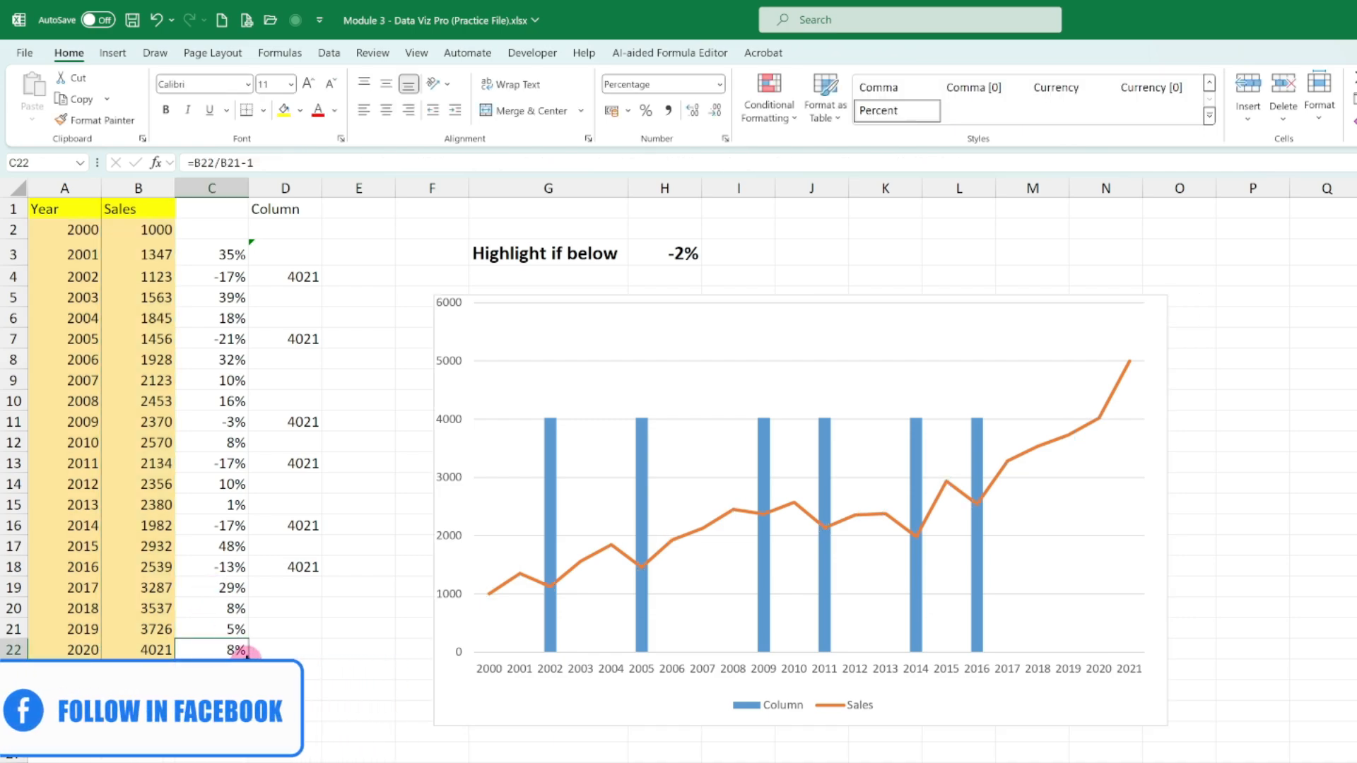
{"action": "left_click_drag", "start_coordinate": [247, 670], "coordinate": [247, 671]}
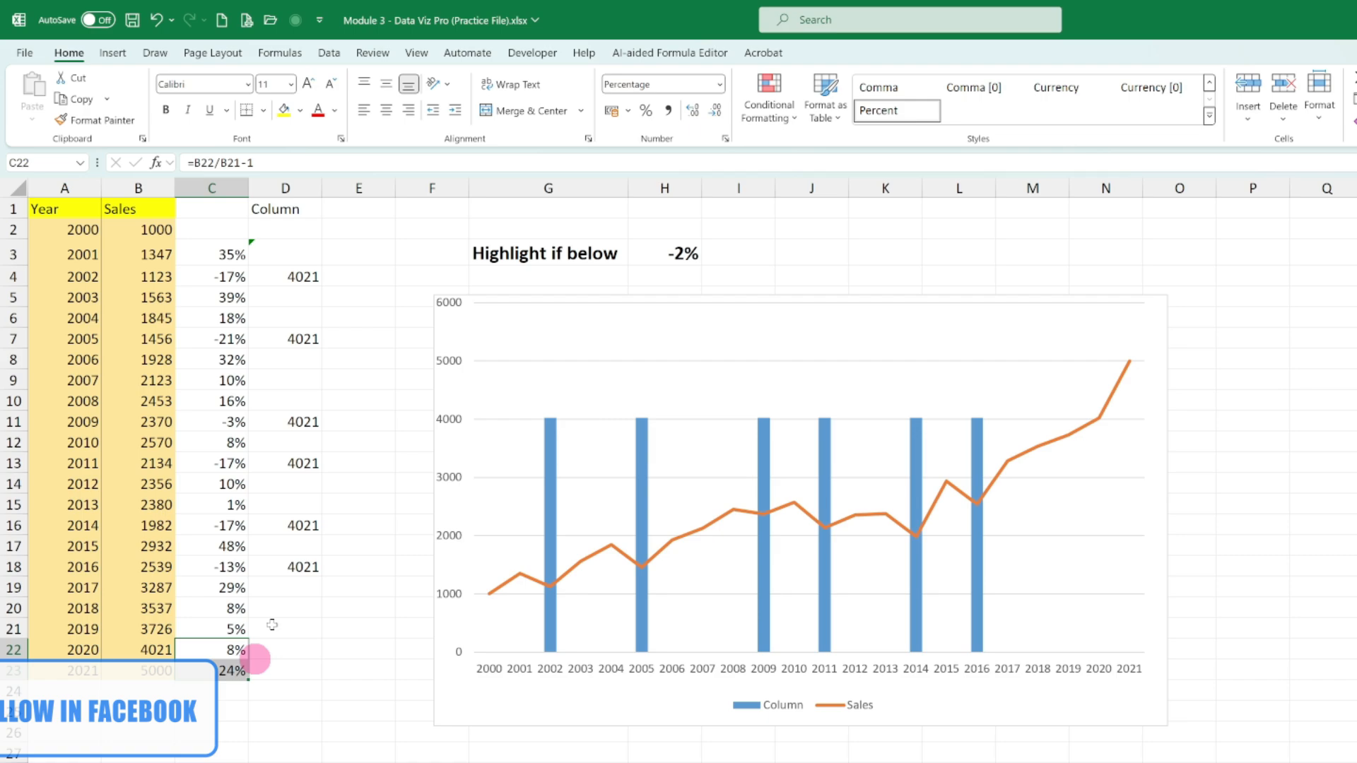
{"action": "left_click", "coordinate": [291, 567]}
{"action": "left_click_drag", "start_coordinate": [321, 580], "coordinate": [315, 685]}
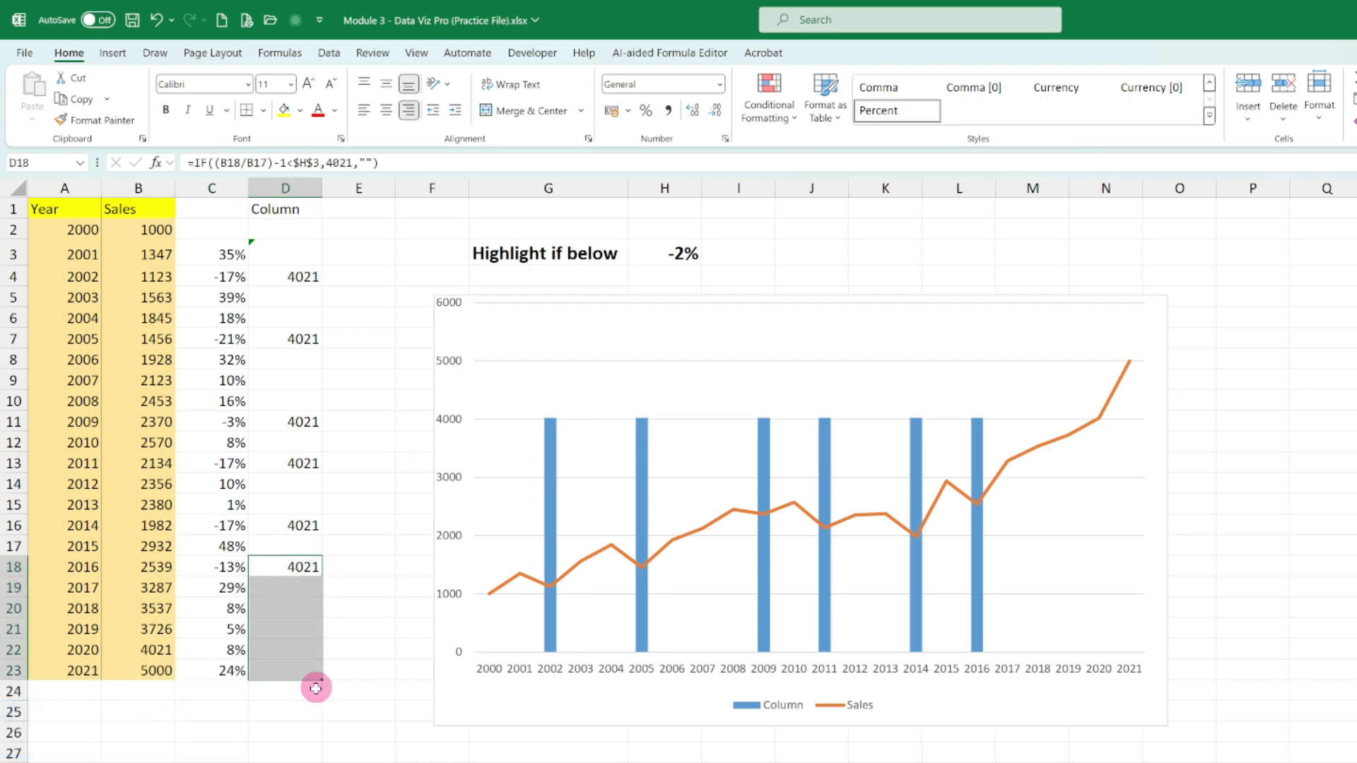
{"action": "left_click", "coordinate": [1258, 626]}
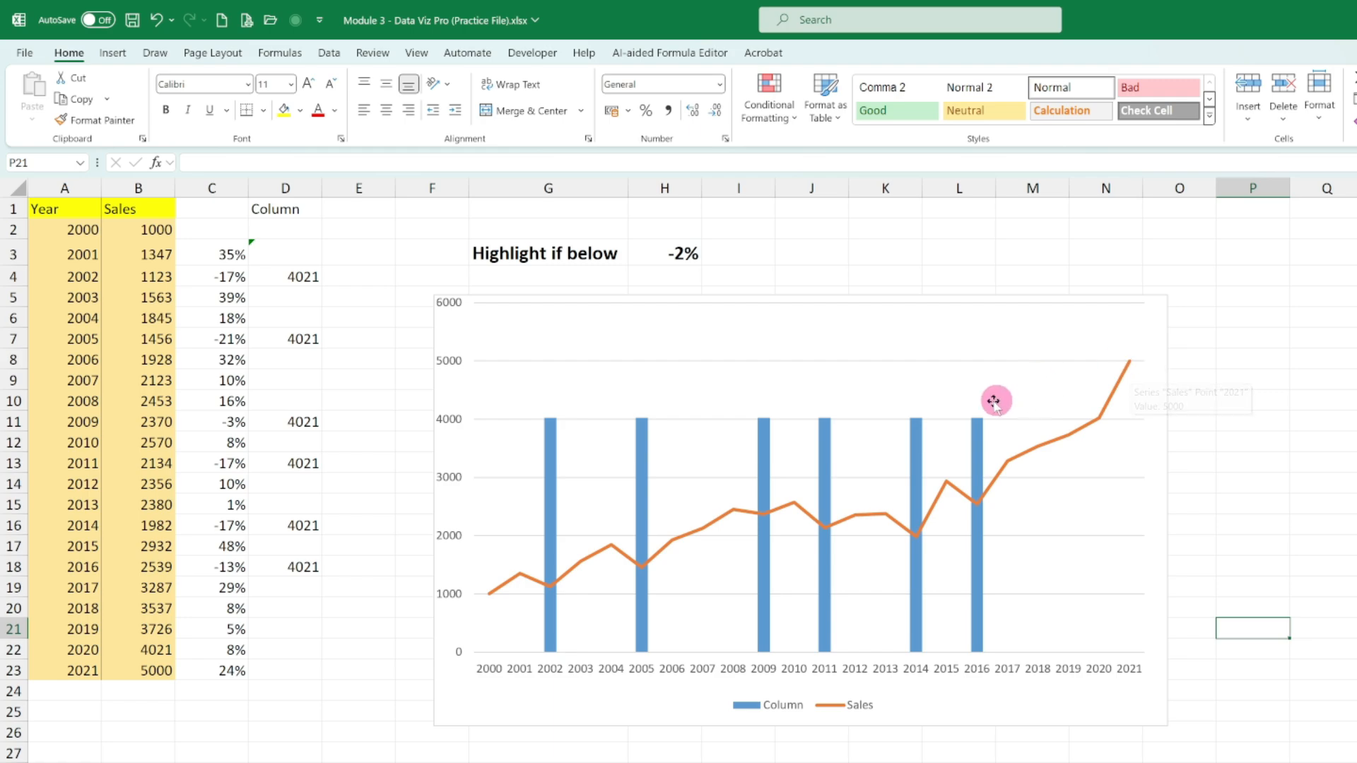
{"action": "mouse_move", "coordinate": [975, 444]}
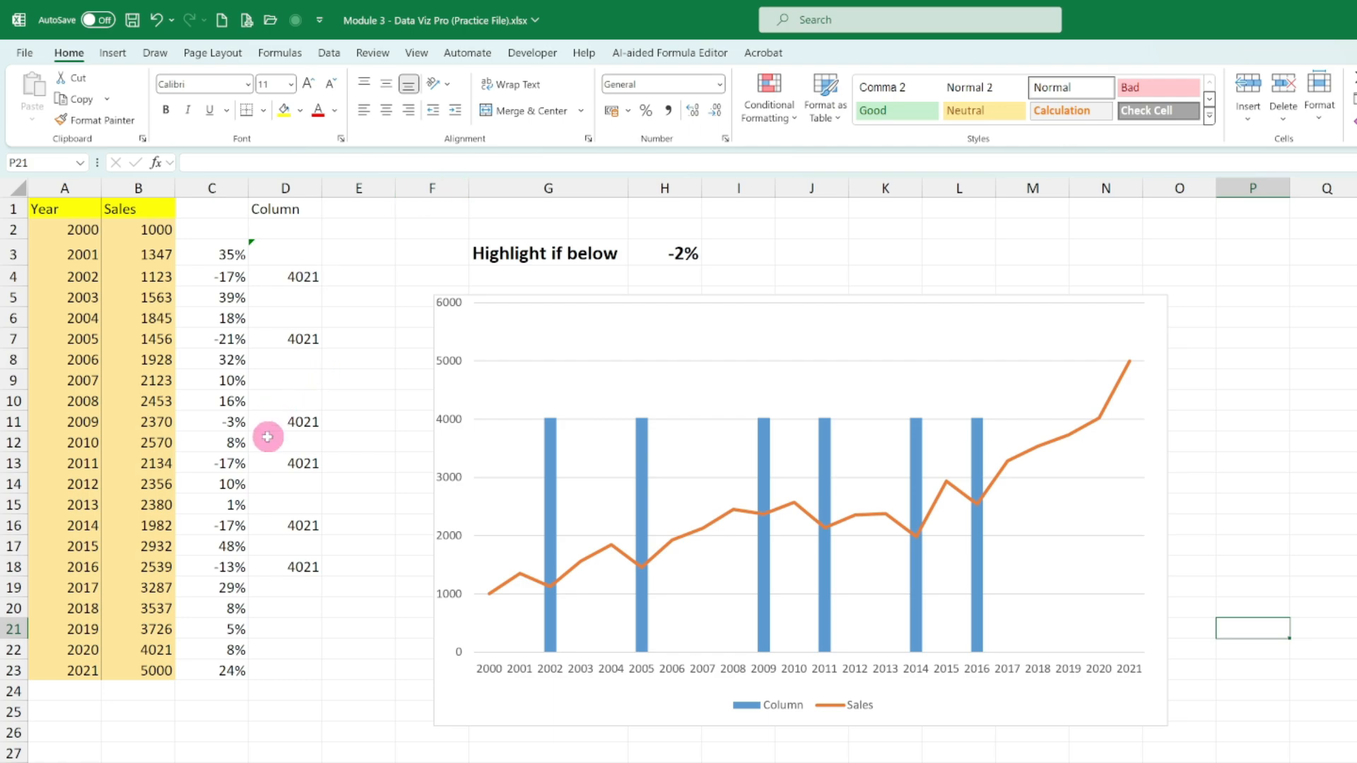
- Delete the sales chart and clear the "Highlight if below" threshold in H3
{"action": "left_click", "coordinate": [499, 300]}
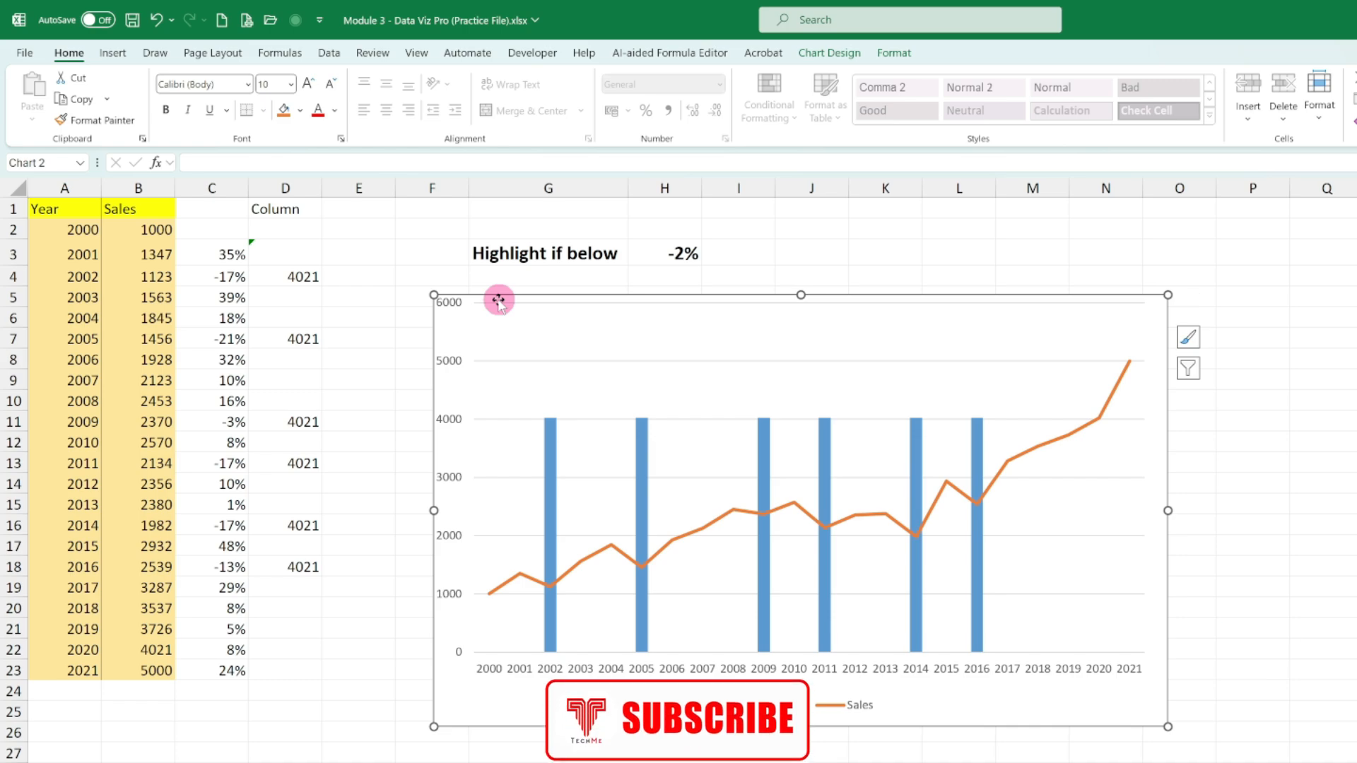
{"action": "key", "text": "Delete"}
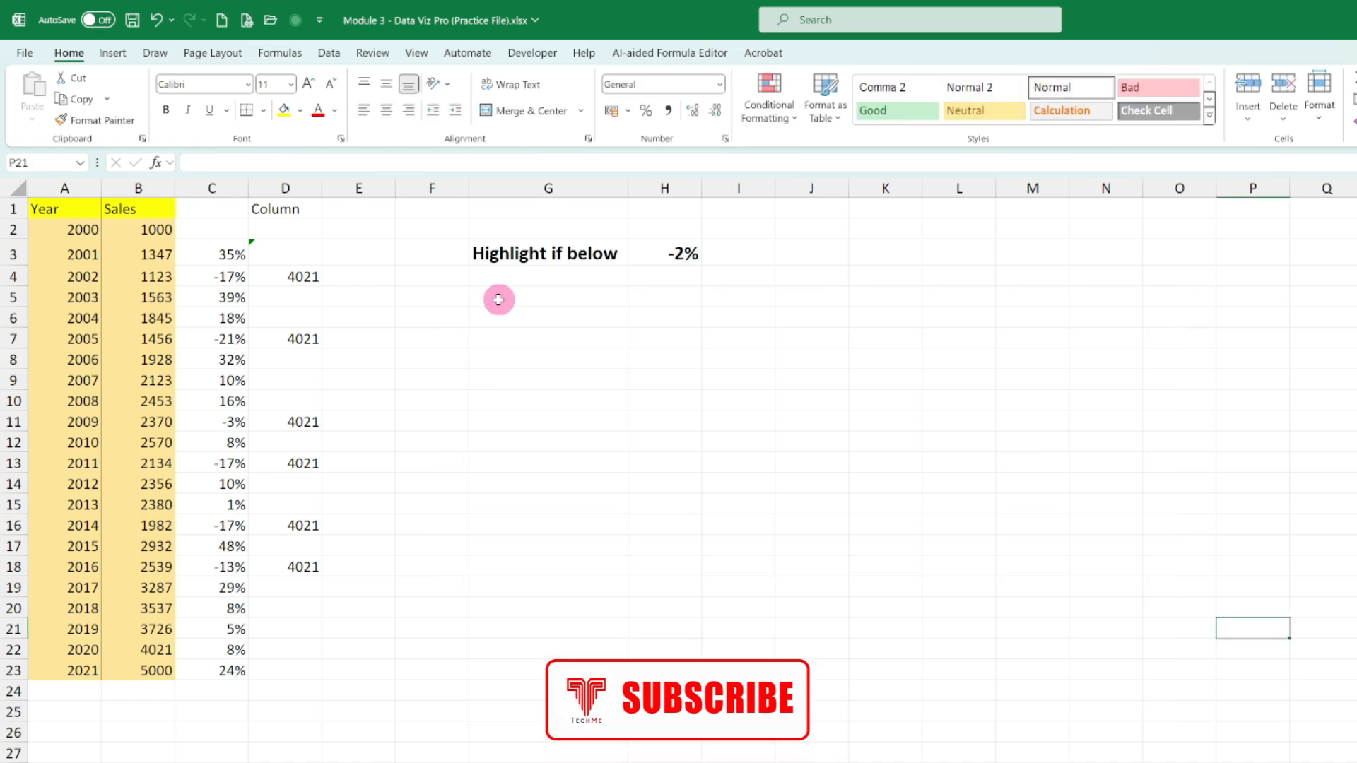
{"action": "left_click", "coordinate": [670, 254]}
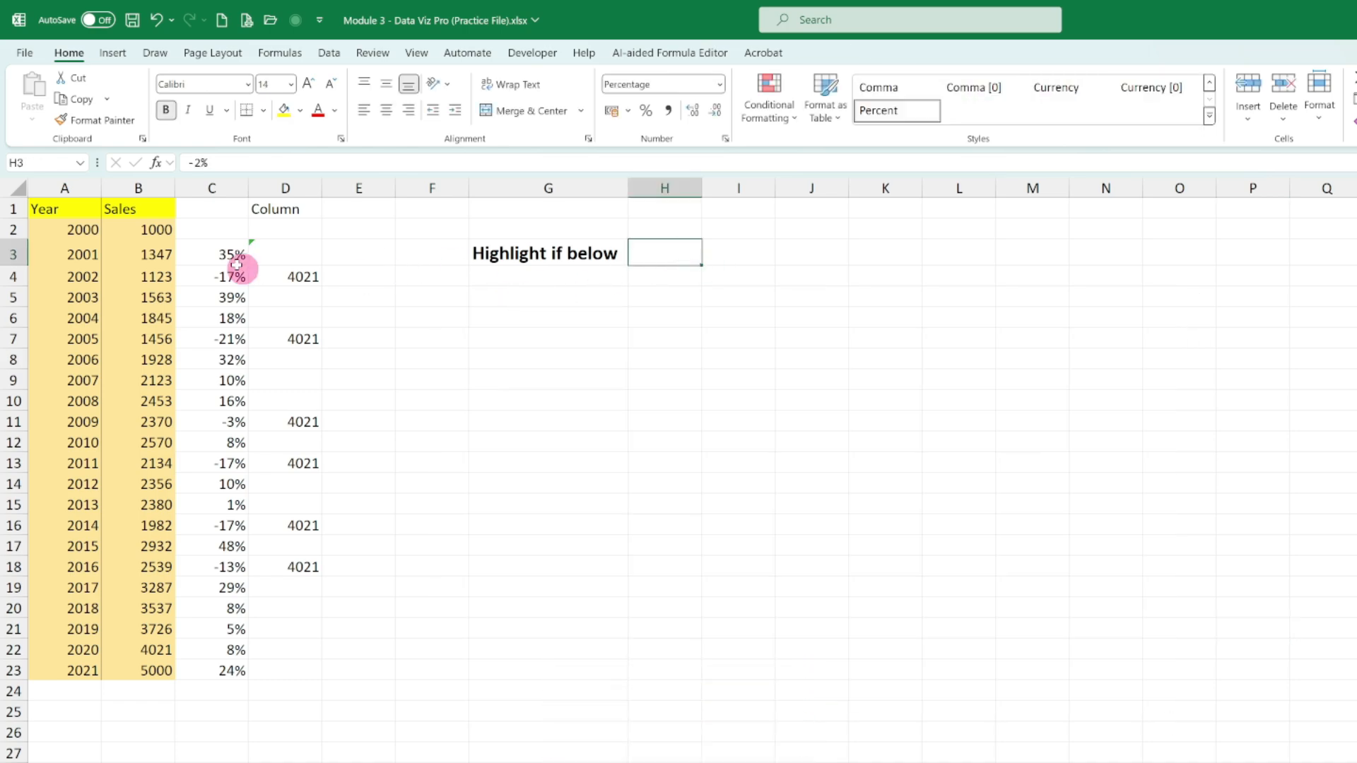
- Clear the contents of columns C and D
{"action": "left_click_drag", "start_coordinate": [236, 188], "coordinate": [309, 188]}
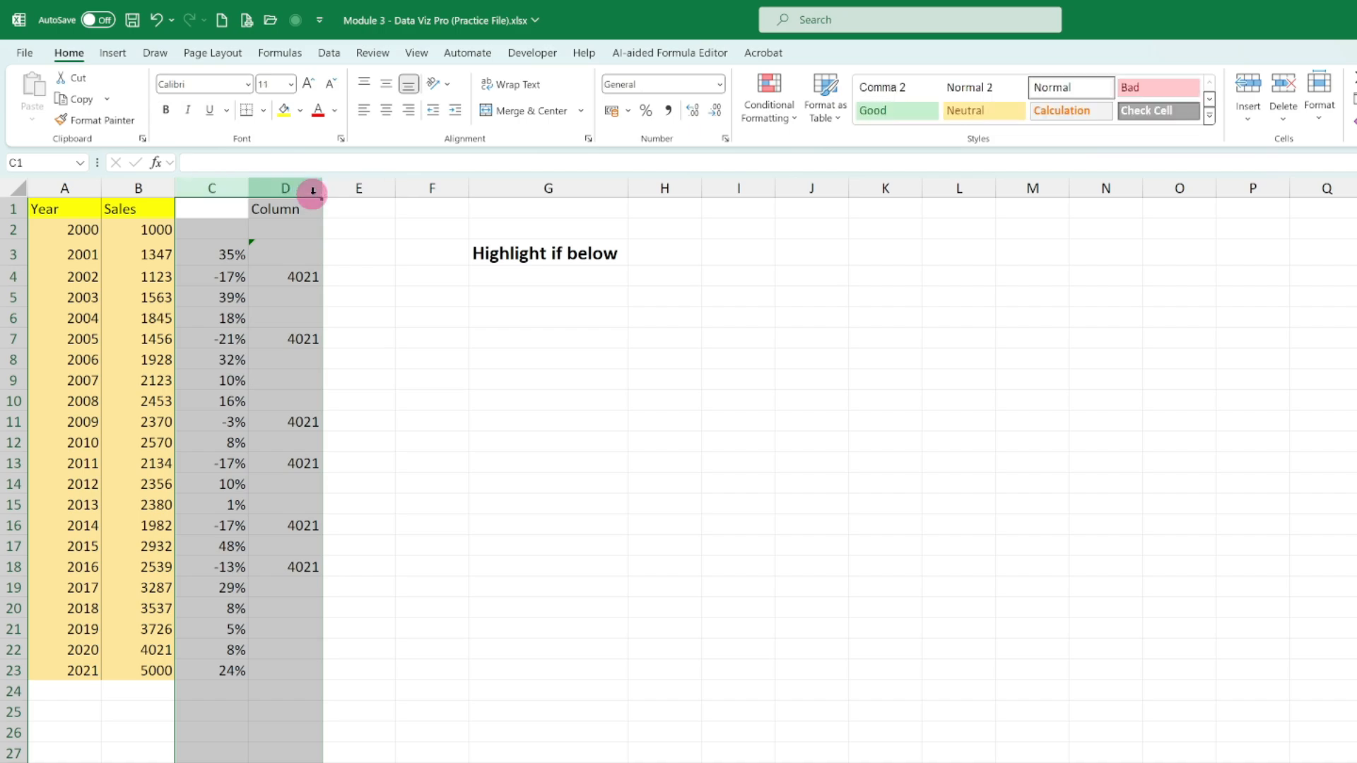
{"action": "key", "text": "Delete"}
{"action": "left_click_drag", "start_coordinate": [660, 762], "coordinate": [739, 762]}
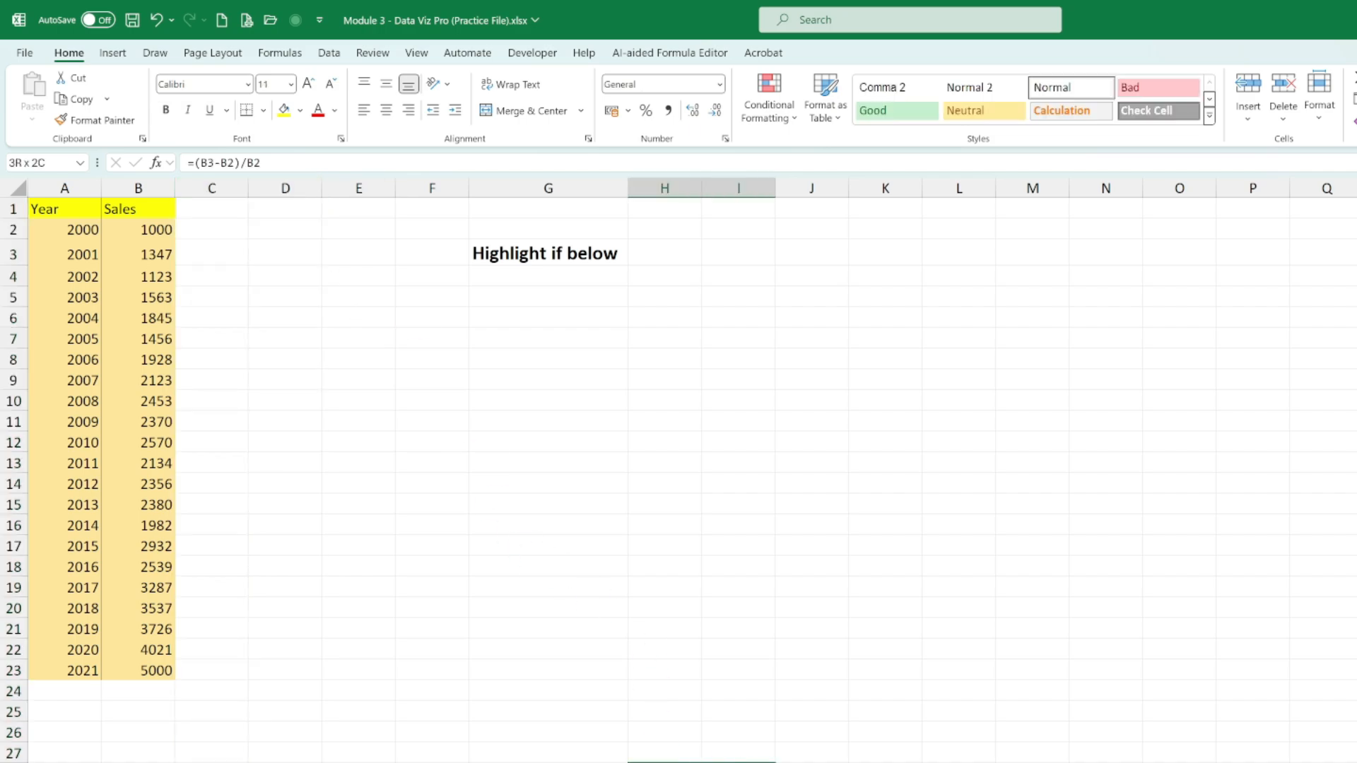
{"action": "left_click", "coordinate": [782, 609]}
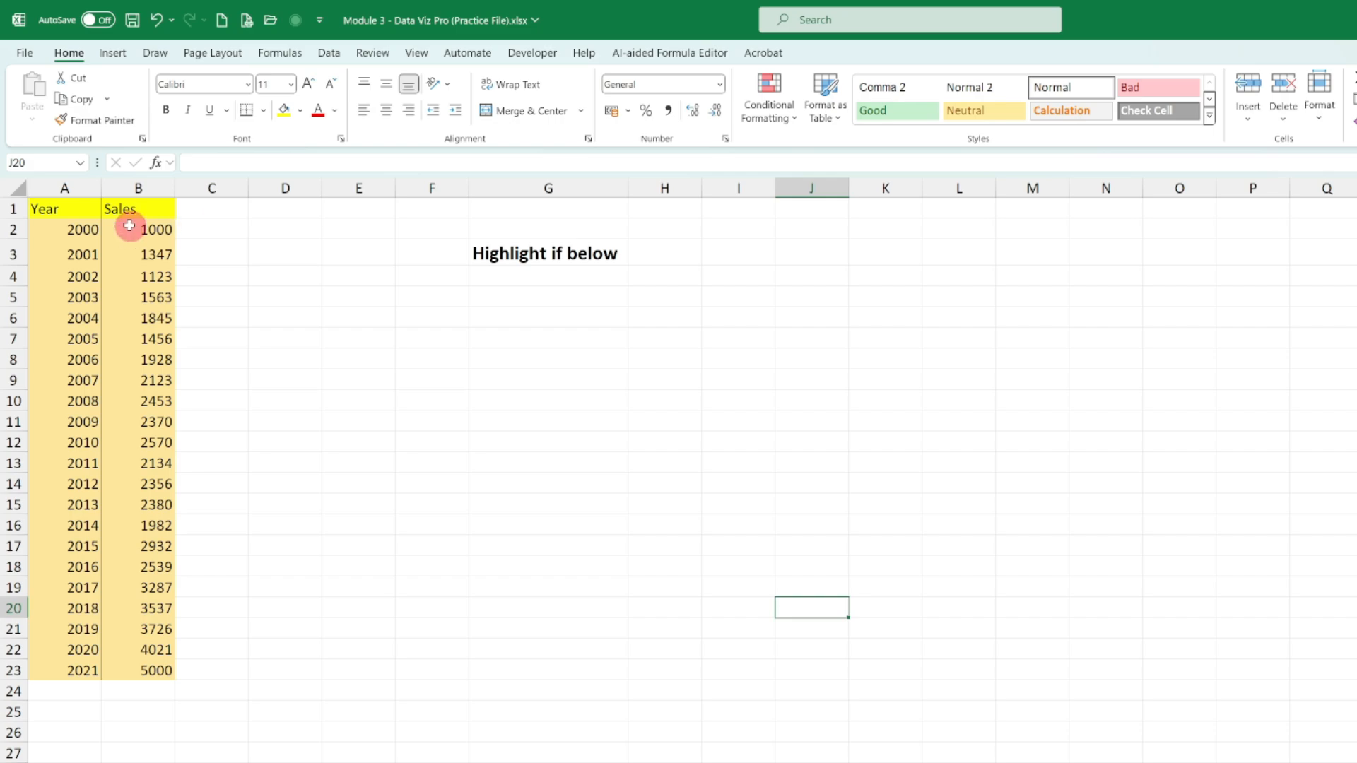
- Insert a line chart from the Year and Sales data in A1:B23
{"action": "left_click", "coordinate": [79, 209]}
{"action": "left_click_drag", "start_coordinate": [123, 207], "coordinate": [150, 683]}
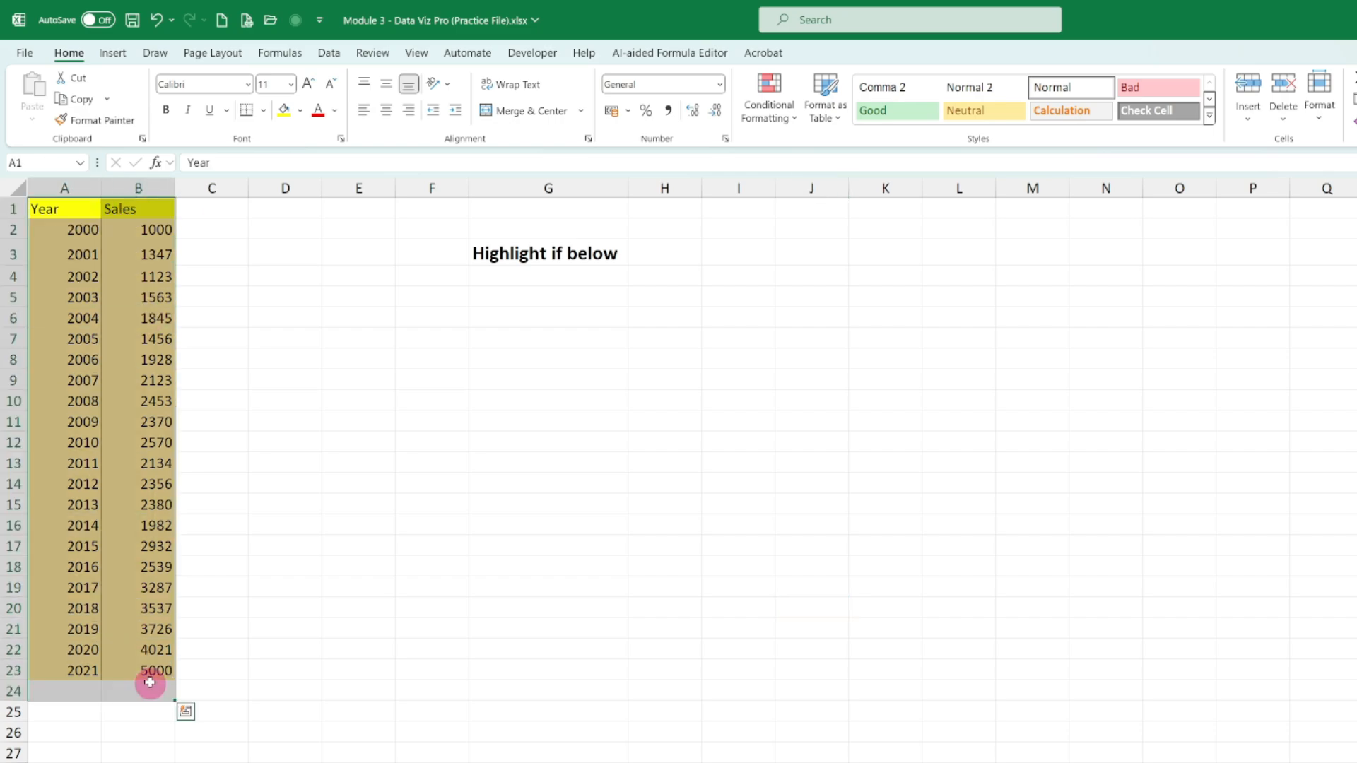
{"action": "left_click", "coordinate": [153, 668], "text": "shift"}
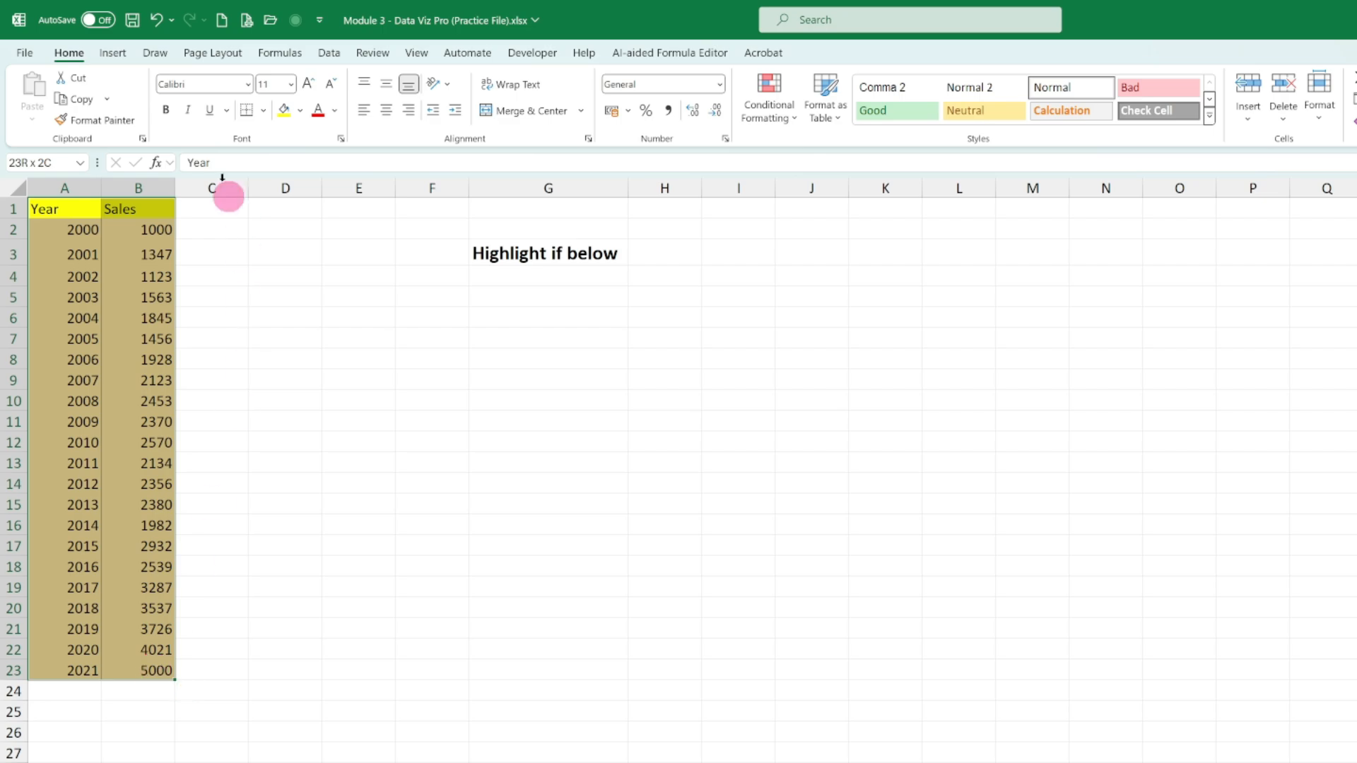
{"action": "left_click", "coordinate": [127, 57]}
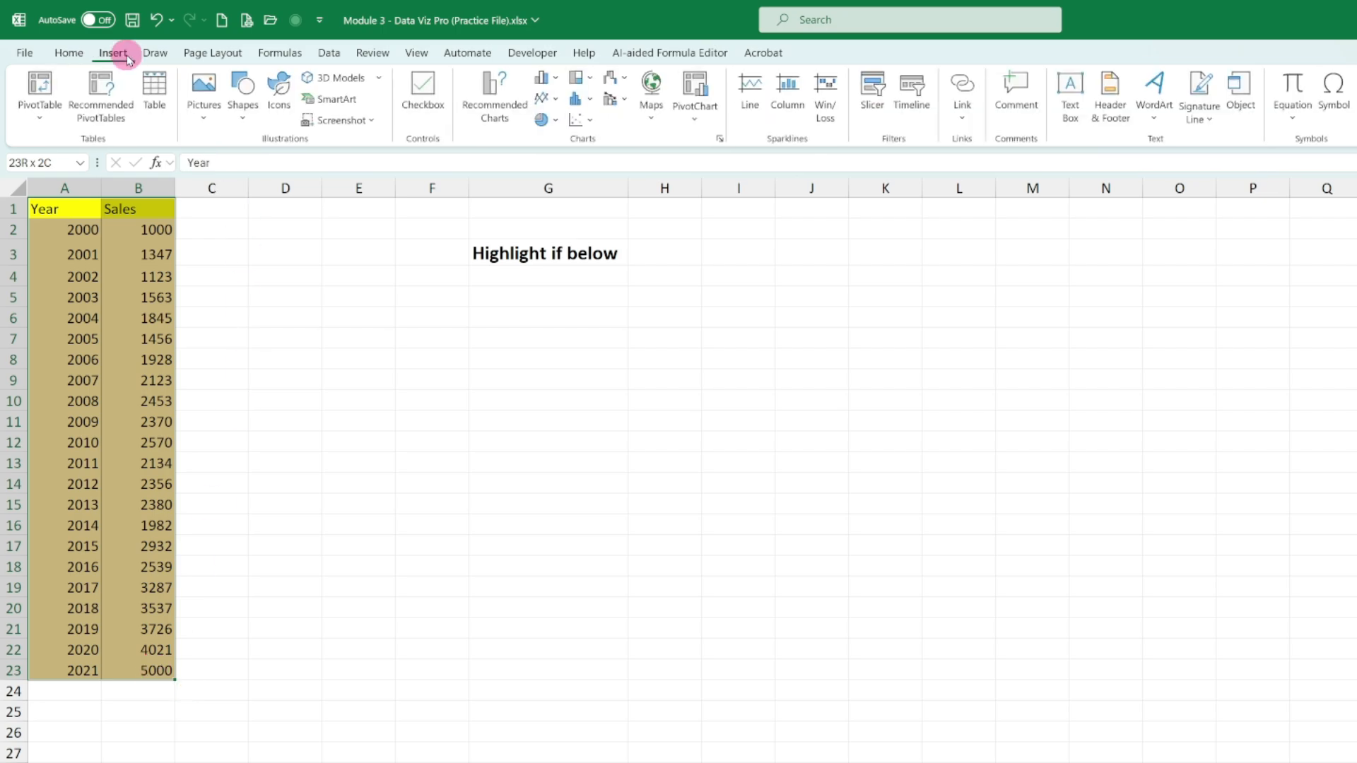
{"action": "left_click", "coordinate": [556, 104]}
{"action": "left_click", "coordinate": [558, 156]}
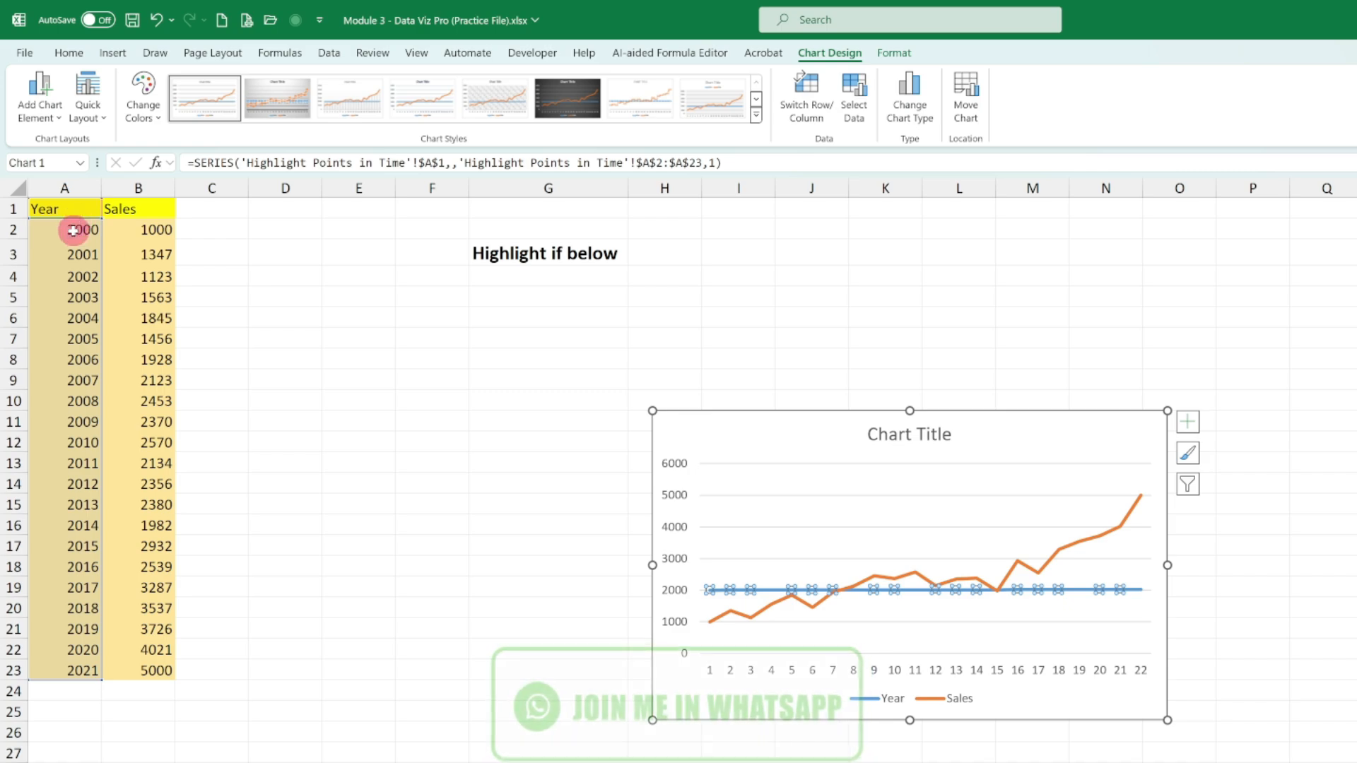
- Open the data source settings of the new line chart and place the dialog where its options are reachable
{"action": "left_click", "coordinate": [761, 436]}
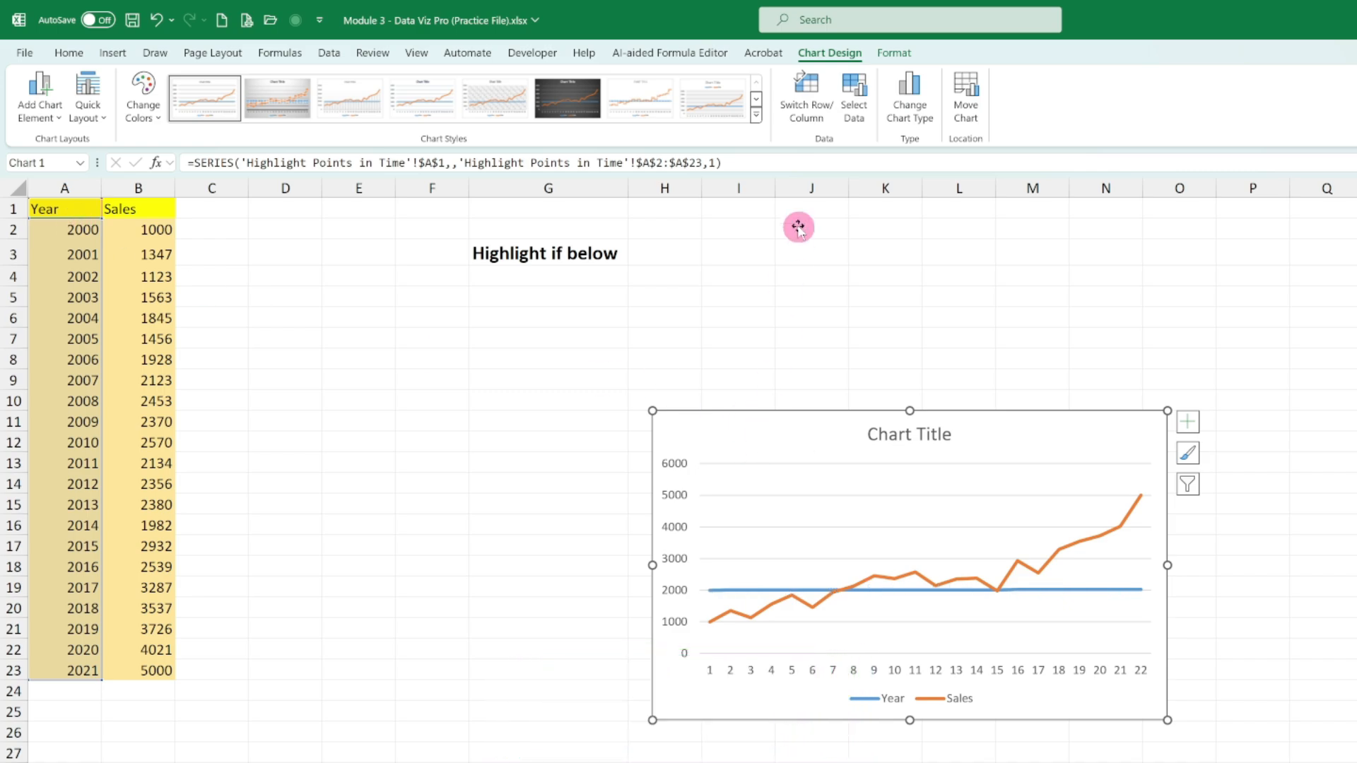
{"action": "right_click", "coordinate": [778, 433]}
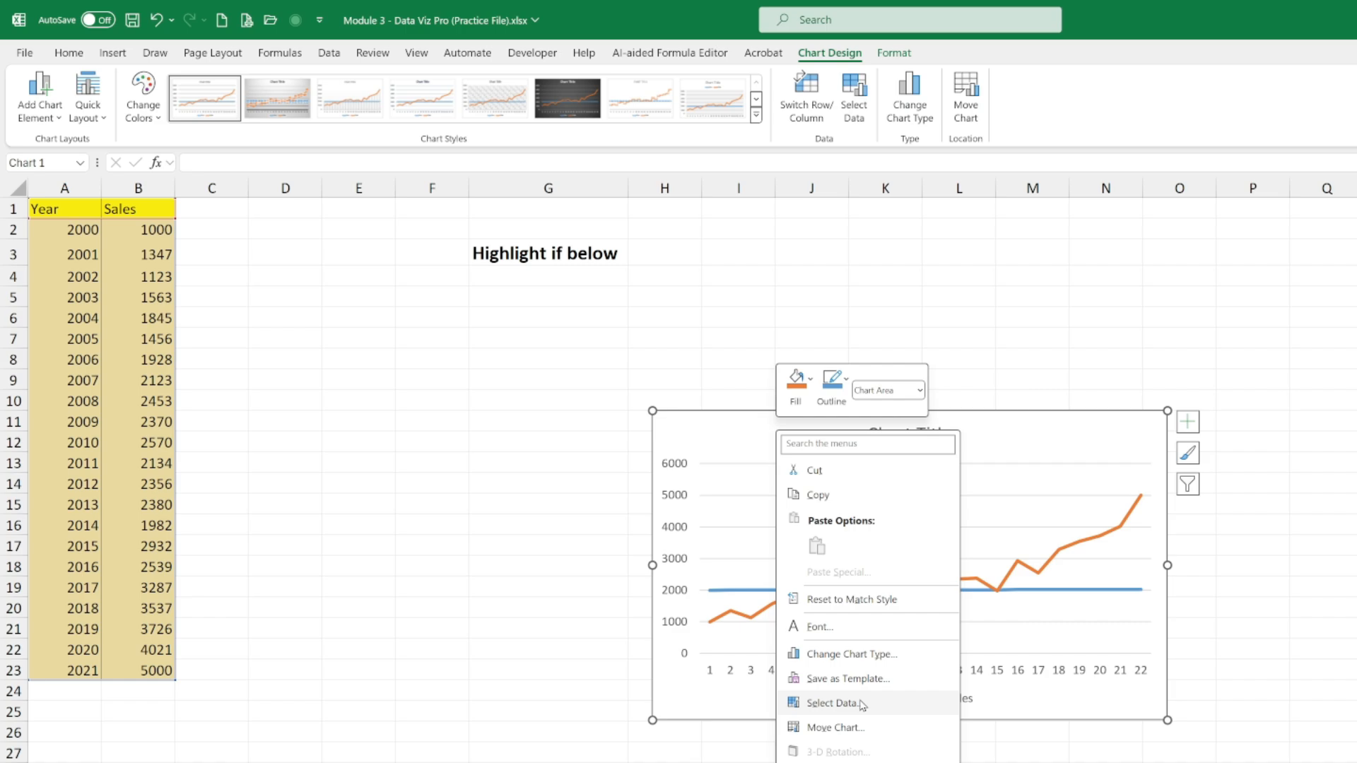
{"action": "left_click", "coordinate": [861, 703]}
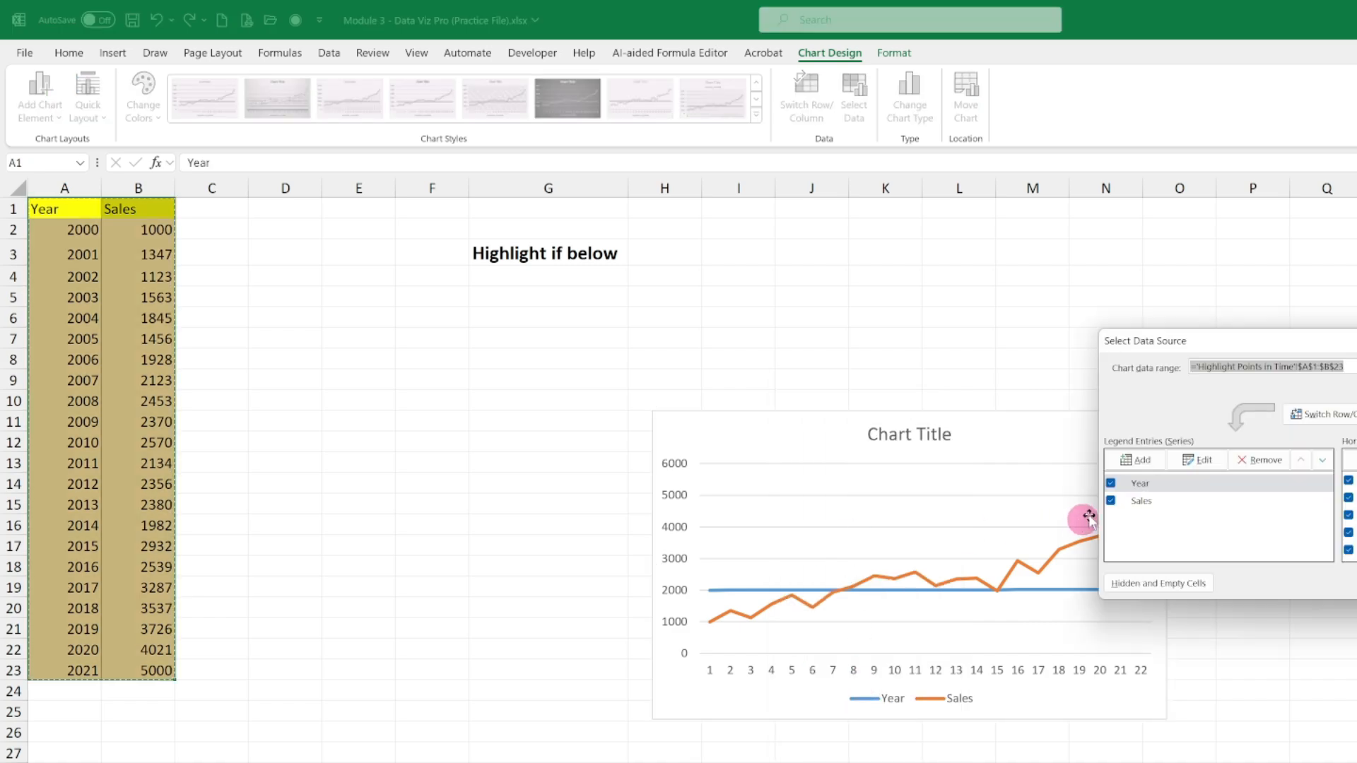
{"action": "left_click_drag", "start_coordinate": [1166, 348], "coordinate": [609, 248]}
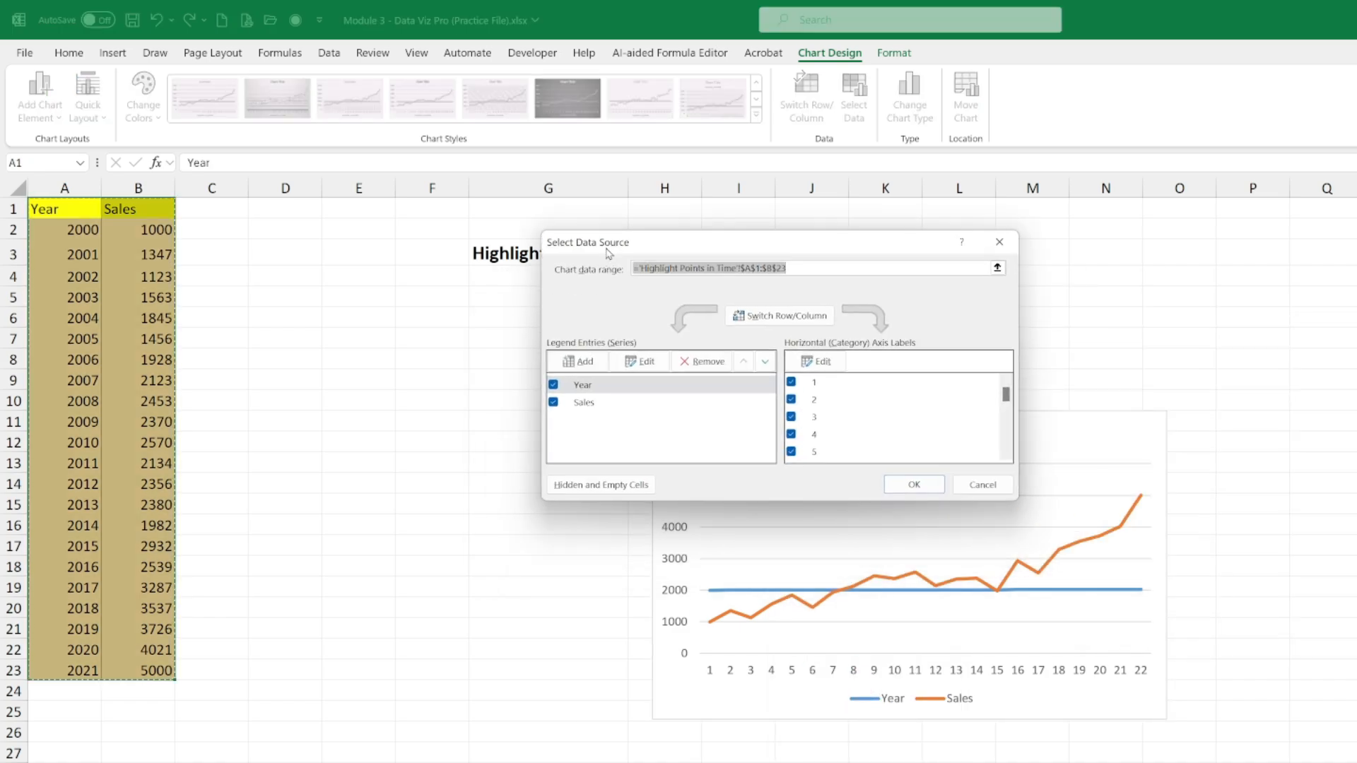
{"action": "left_click", "coordinate": [816, 362]}
{"action": "left_click", "coordinate": [812, 359]}
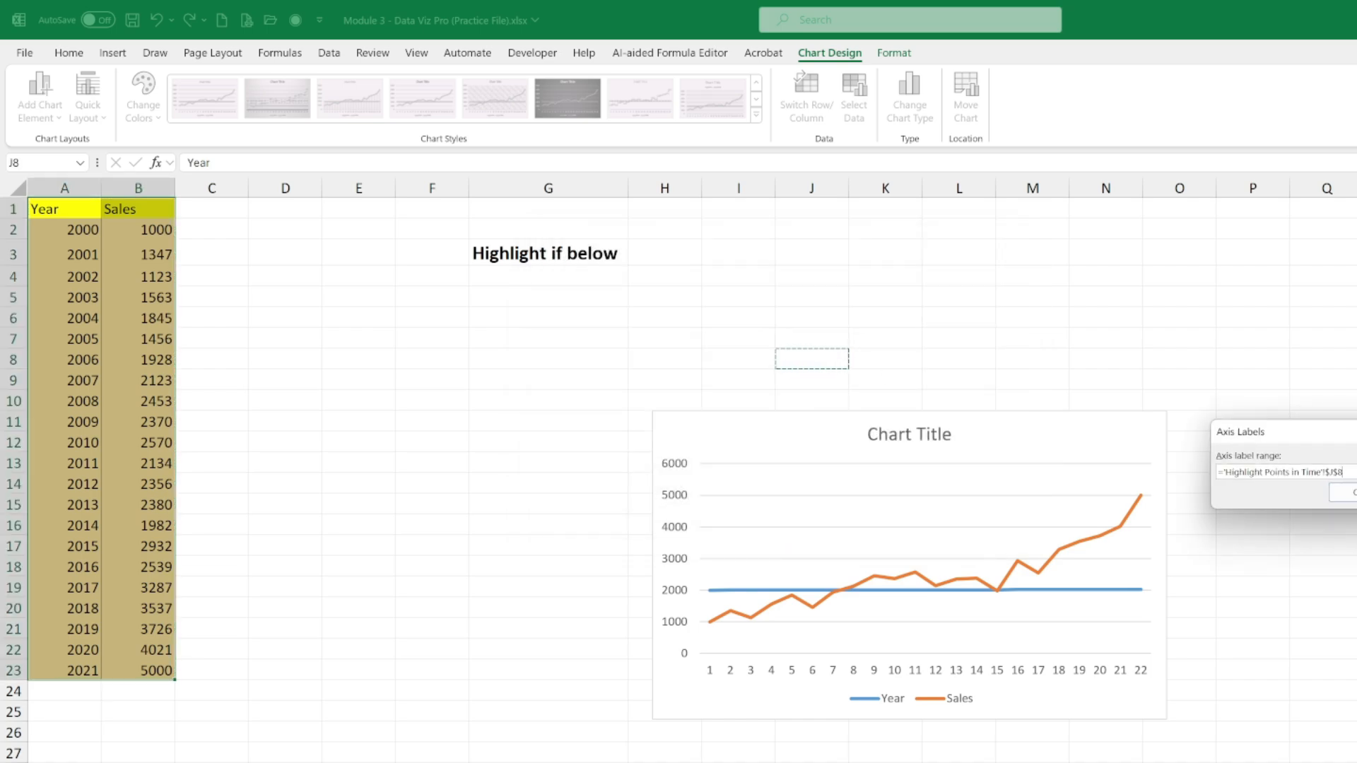
{"action": "key", "text": "Return"}
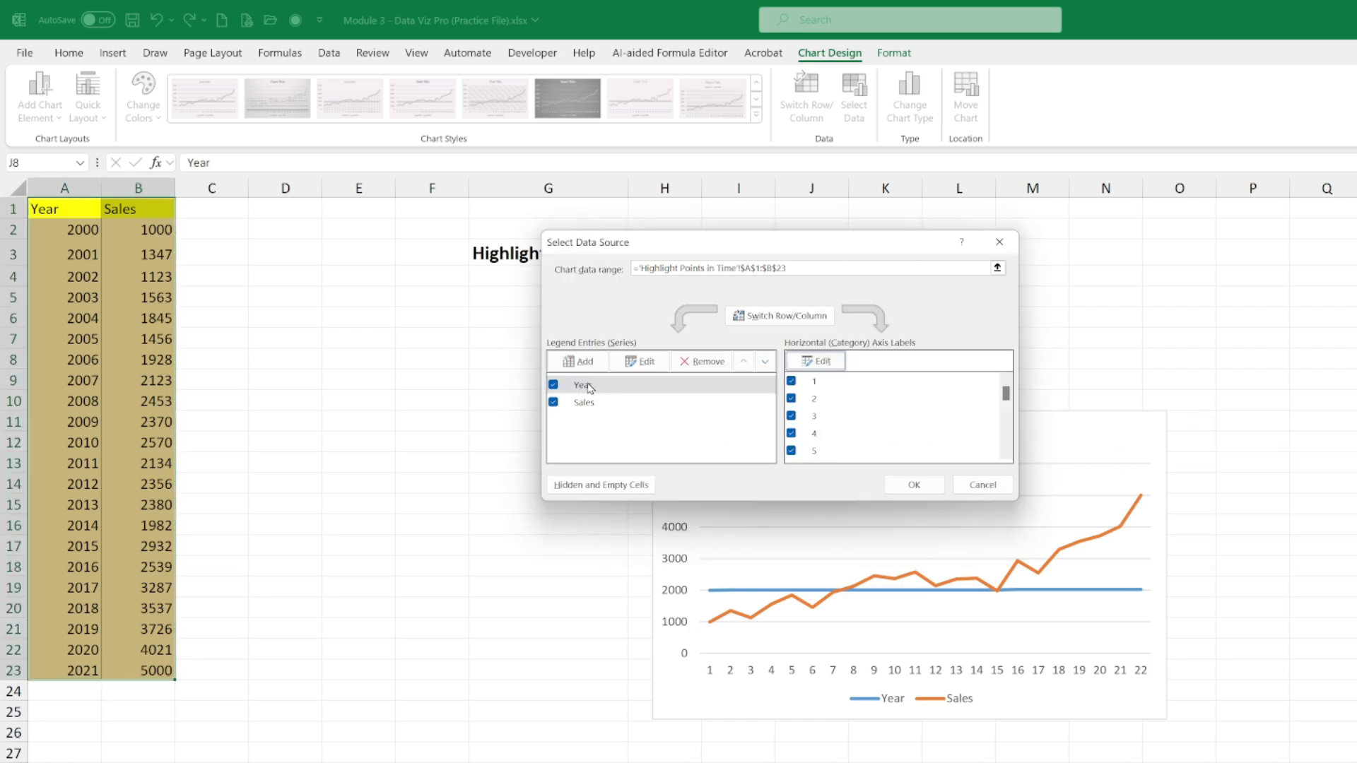
- Remove the Year series from the chart and set its horizontal axis labels to the years in A2:A23
{"action": "left_click", "coordinate": [589, 386]}
{"action": "left_click", "coordinate": [703, 361]}
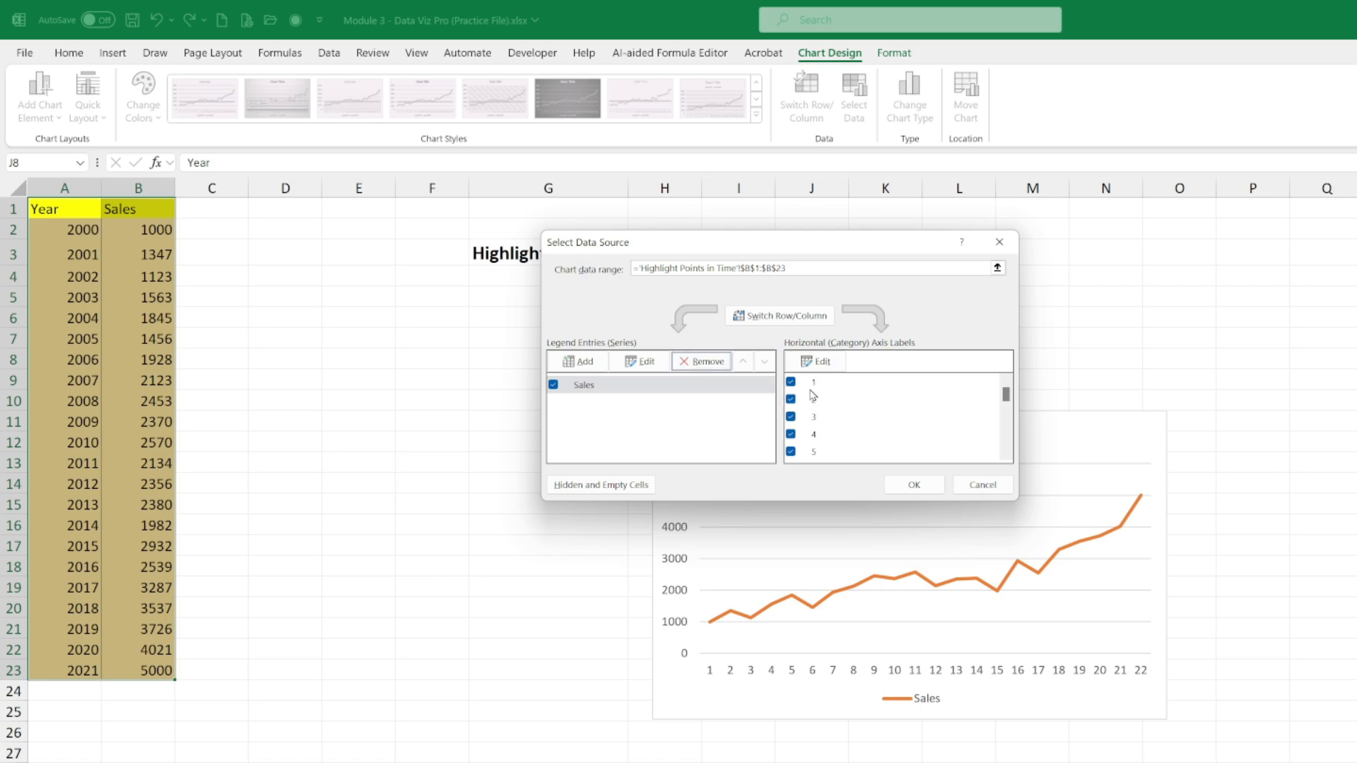
{"action": "left_click", "coordinate": [816, 361]}
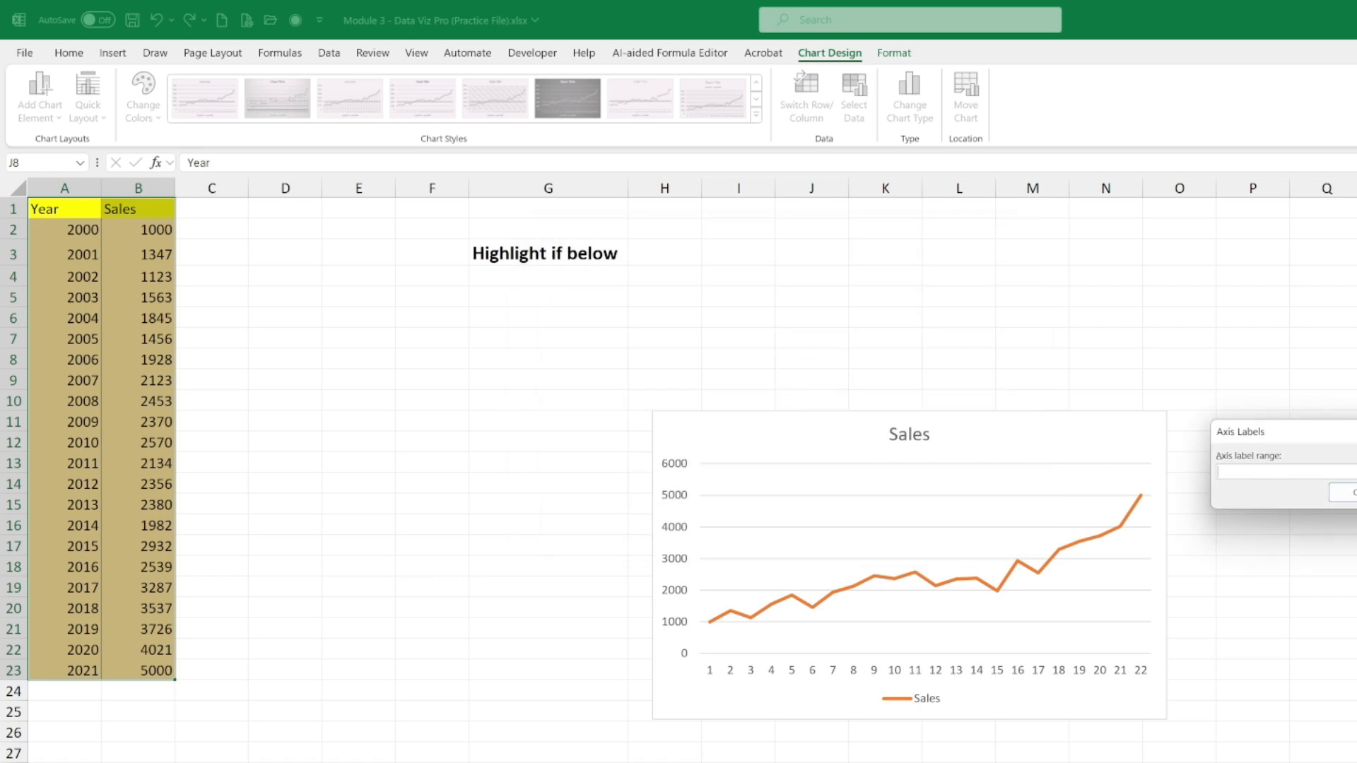
{"action": "left_click_drag", "start_coordinate": [78, 233], "coordinate": [70, 673]}
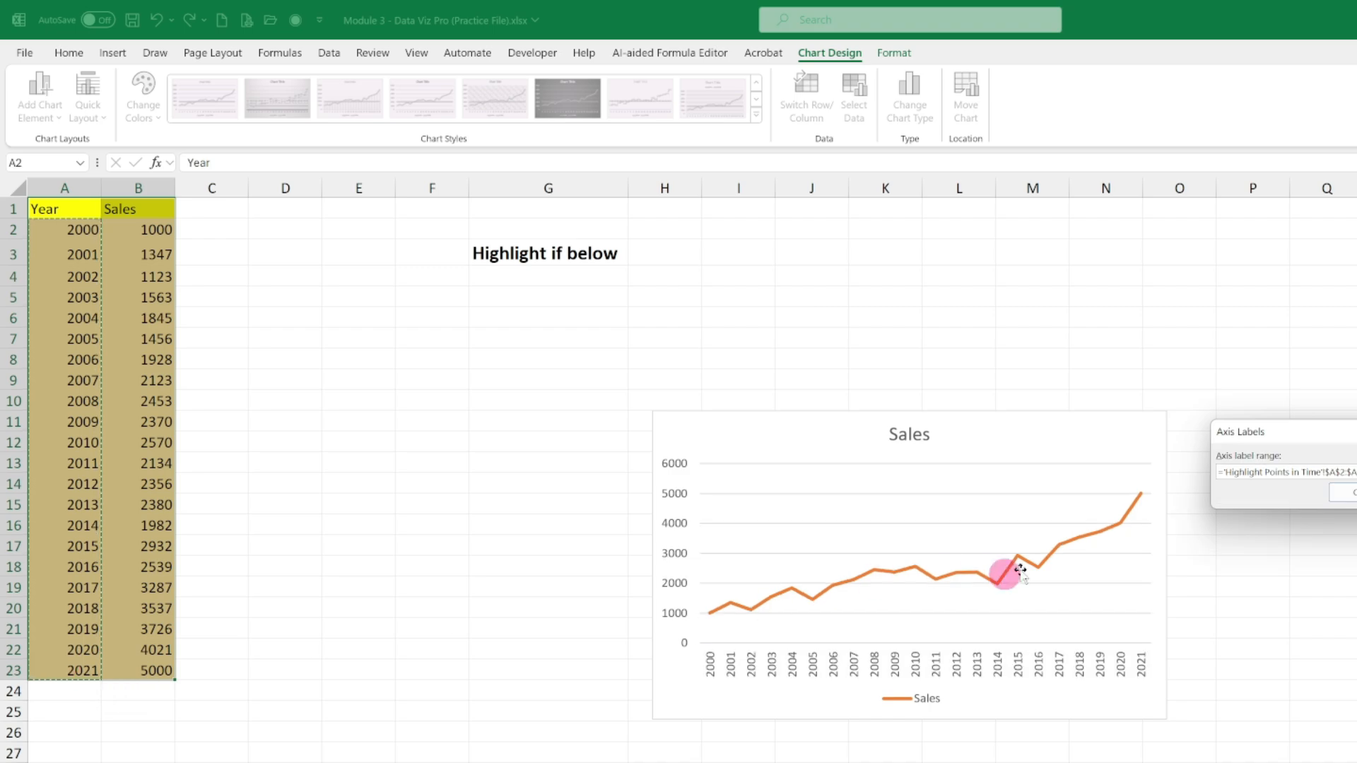
{"action": "left_click", "coordinate": [1346, 492]}
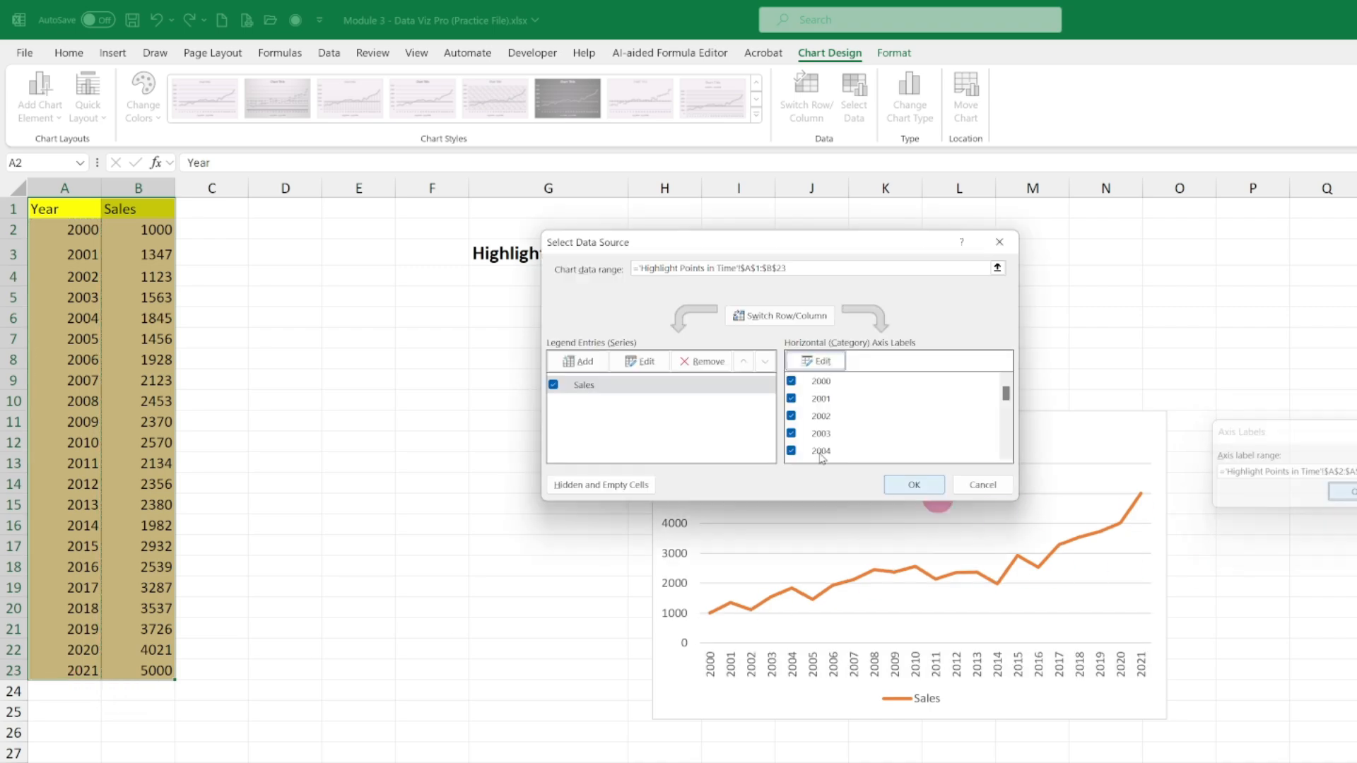
{"action": "left_click", "coordinate": [912, 484]}
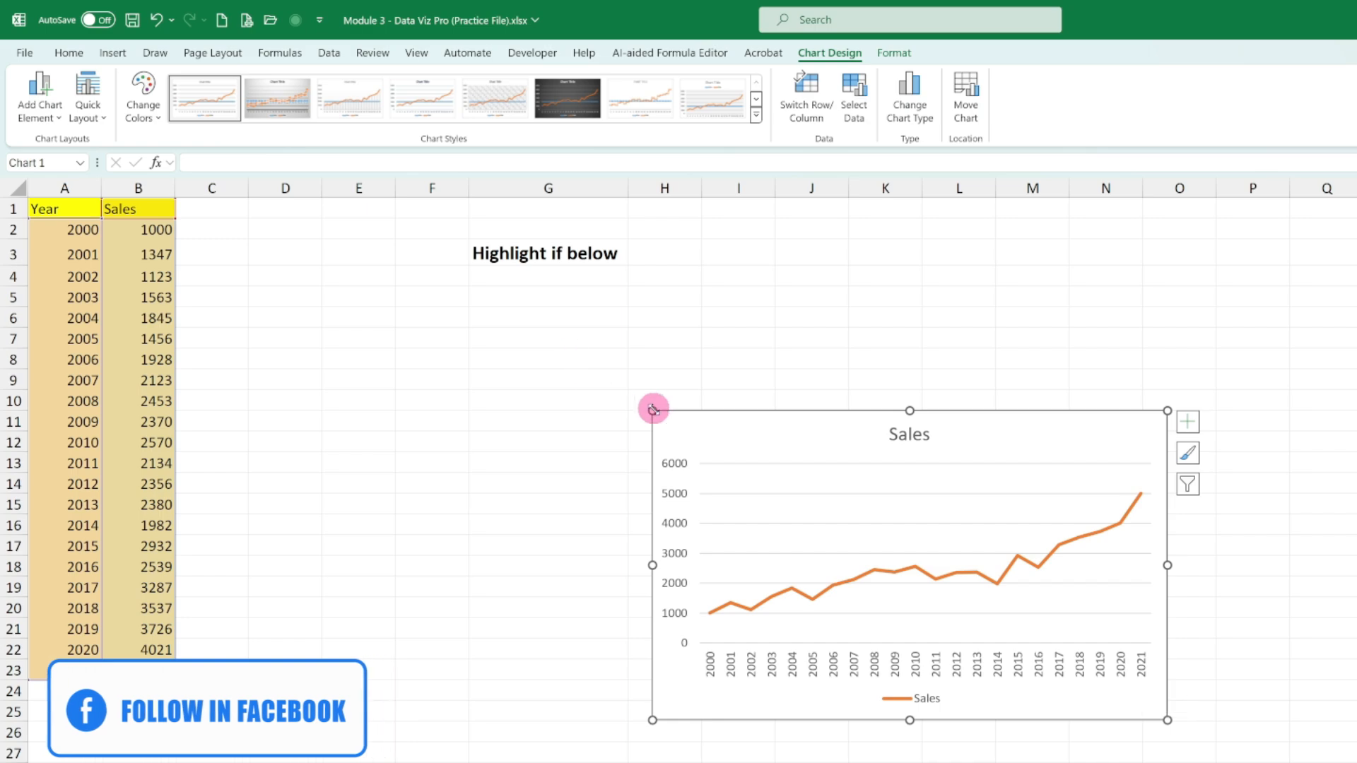
- Enlarge the Sales chart and place it directly beneath the "Highlight if below" label, spanning about columns G to O
{"action": "left_click_drag", "start_coordinate": [653, 410], "coordinate": [394, 293]}
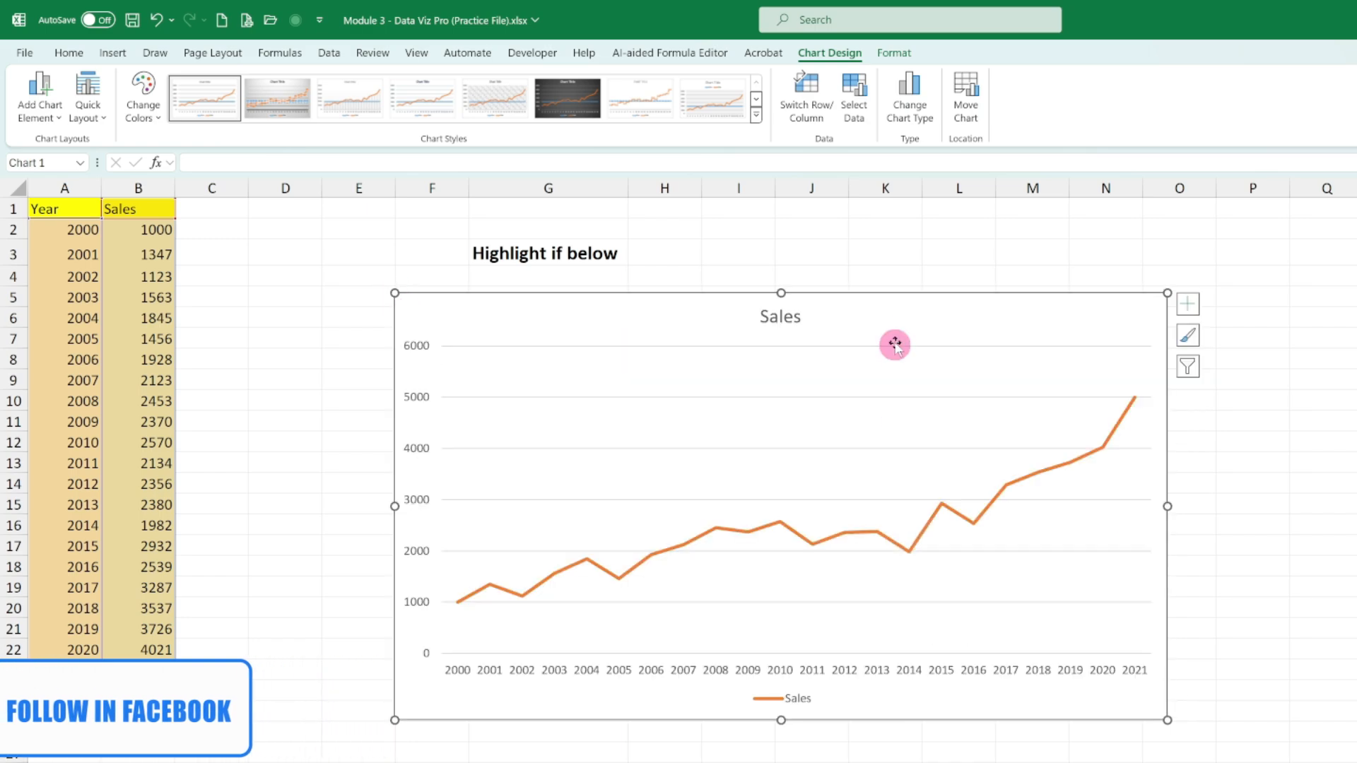
{"action": "left_click_drag", "start_coordinate": [895, 345], "coordinate": [970, 320]}
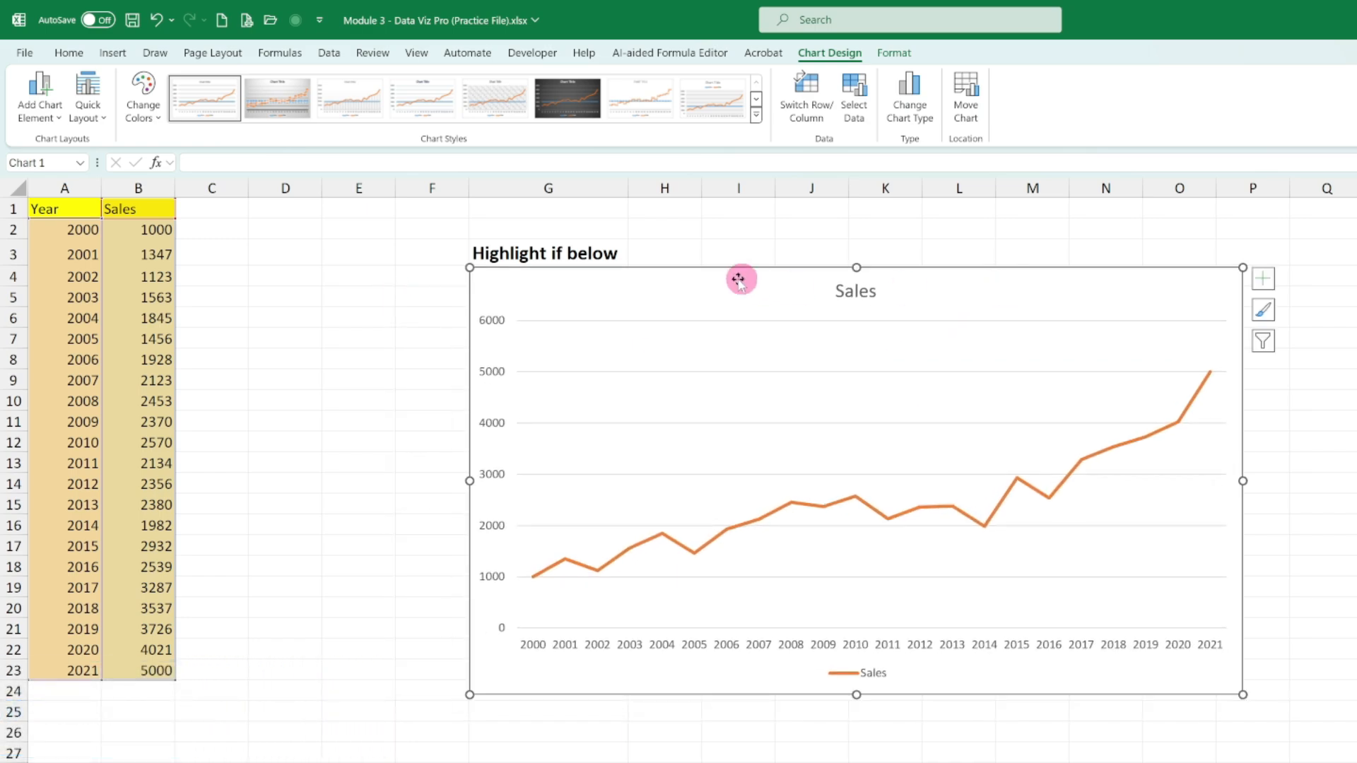
{"action": "left_click", "coordinate": [232, 256]}
- Enter the header "Growth Percentage" in C1
{"action": "left_click", "coordinate": [211, 213]}
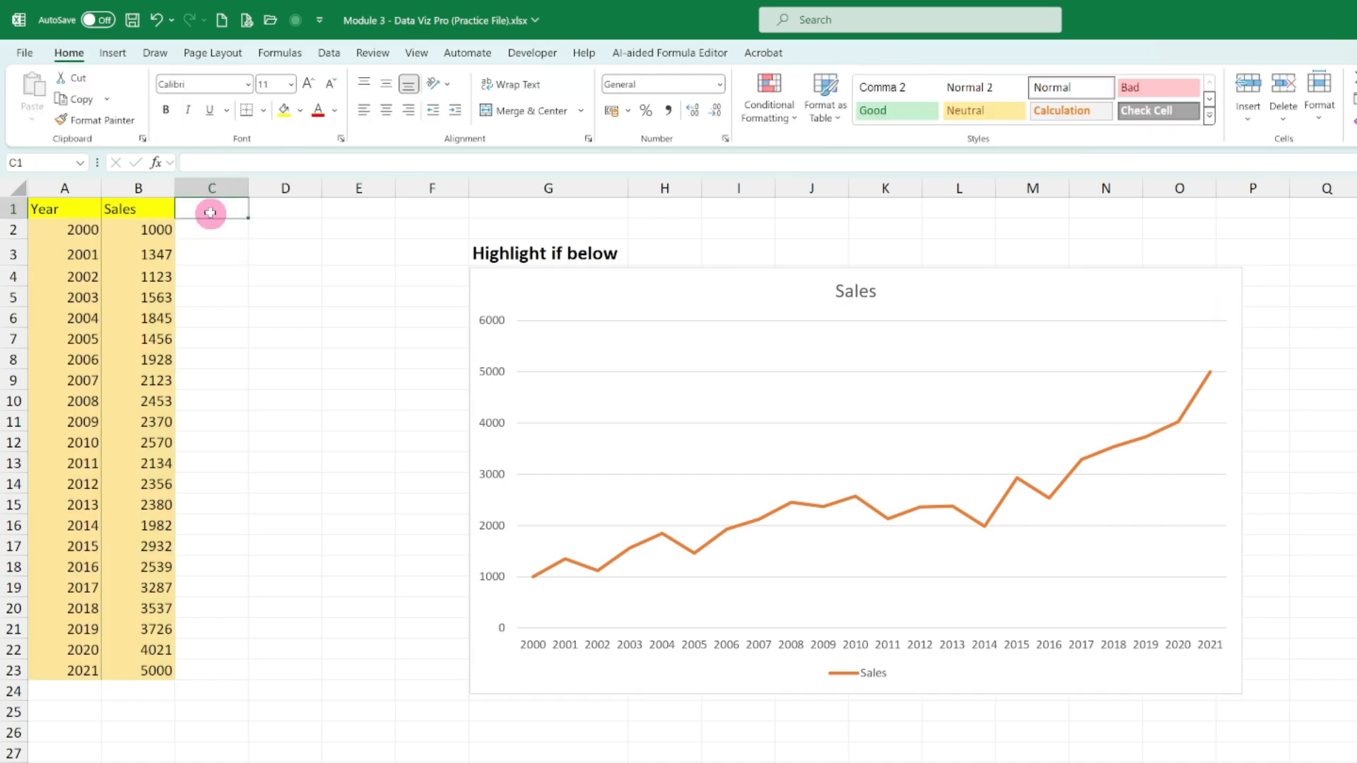
{"action": "double_click", "coordinate": [210, 213]}
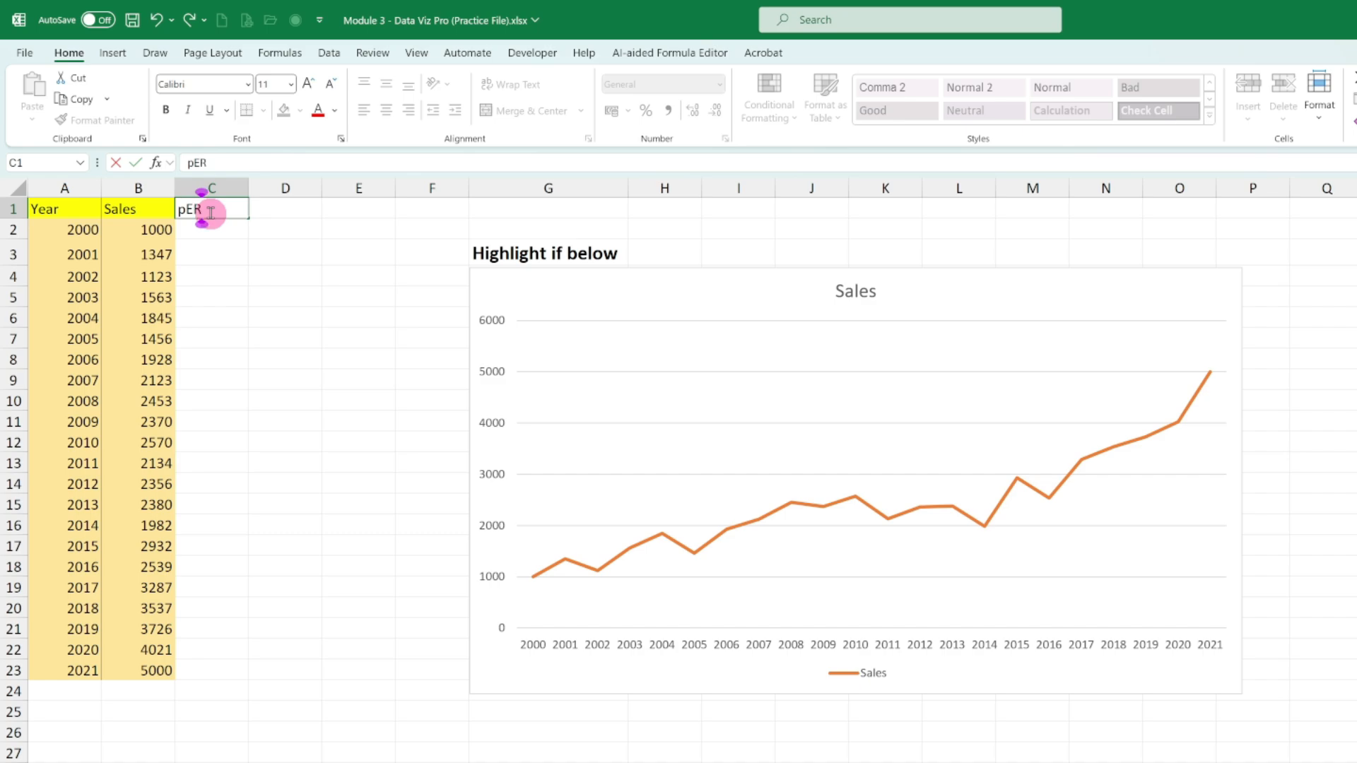
{"action": "type", "text": "Growth Percentage"}
{"action": "key", "text": "Tab"}
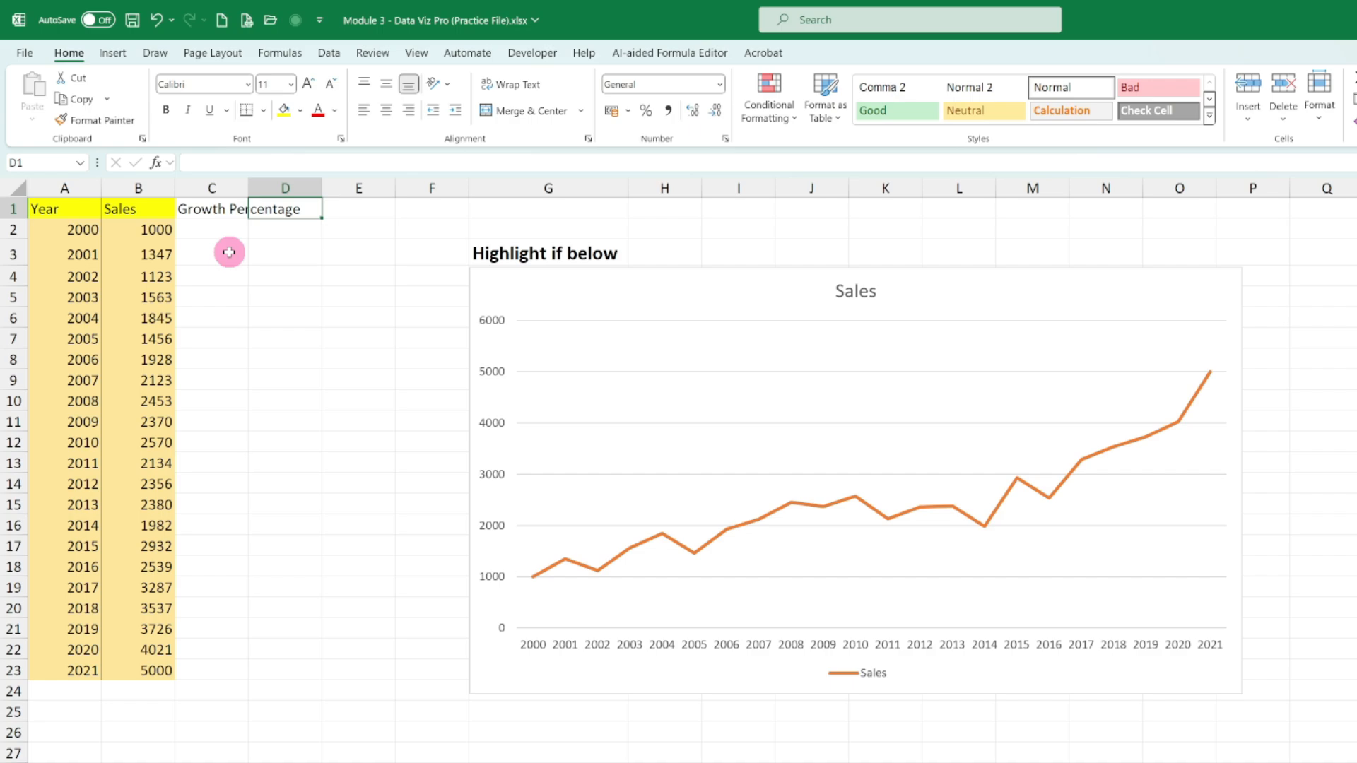
- Calculate the 2001 sales growth in C3 with the formula =B3/B2-1
{"action": "left_click", "coordinate": [159, 230]}
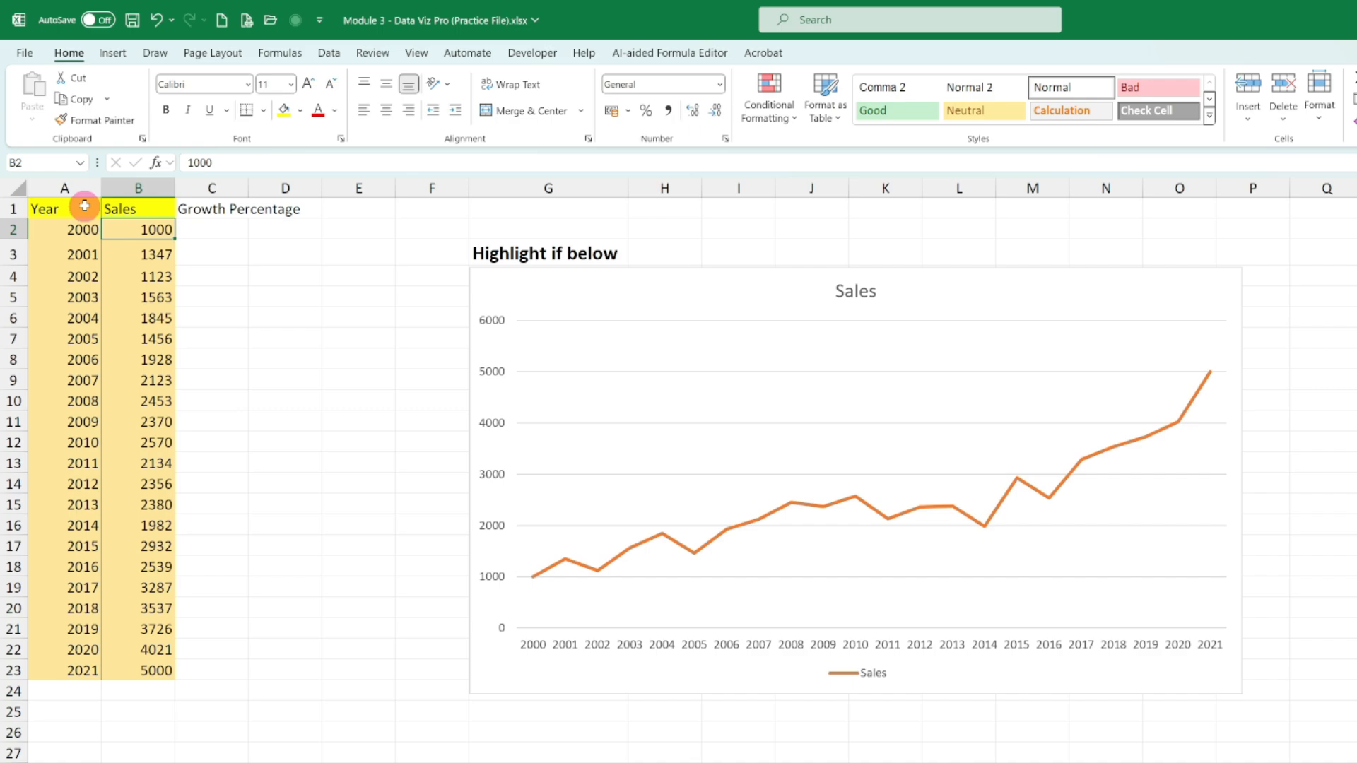
{"action": "left_click", "coordinate": [186, 256]}
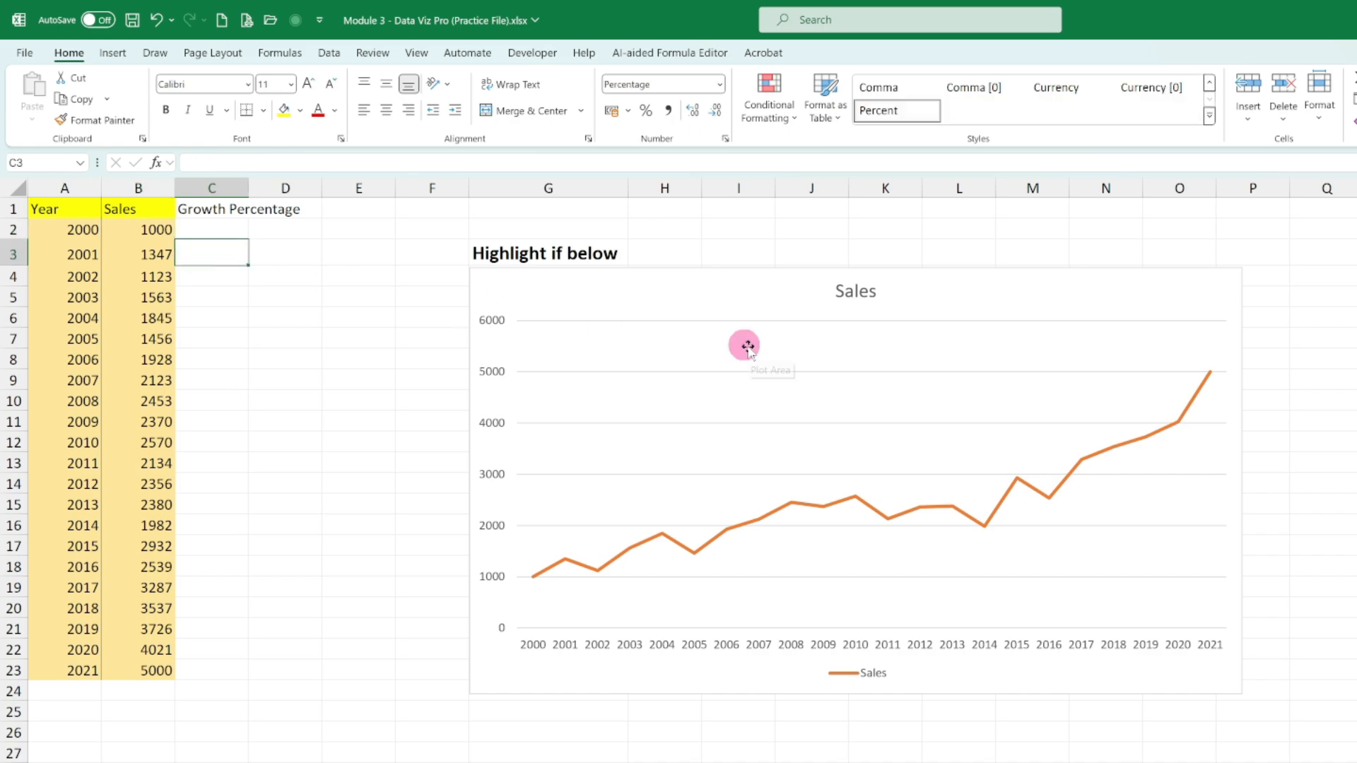
{"action": "type", "text": "="}
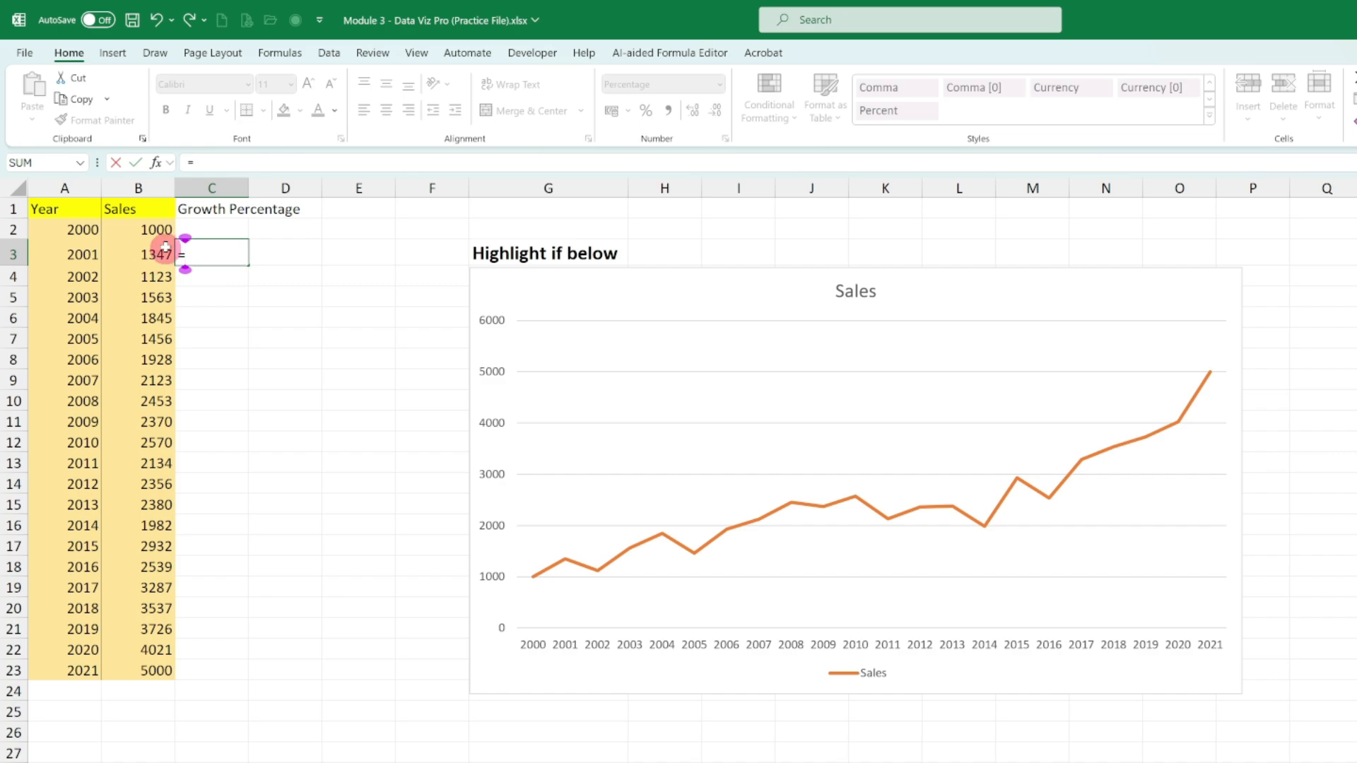
{"action": "left_click", "coordinate": [161, 252]}
{"action": "type", "text": "/"}
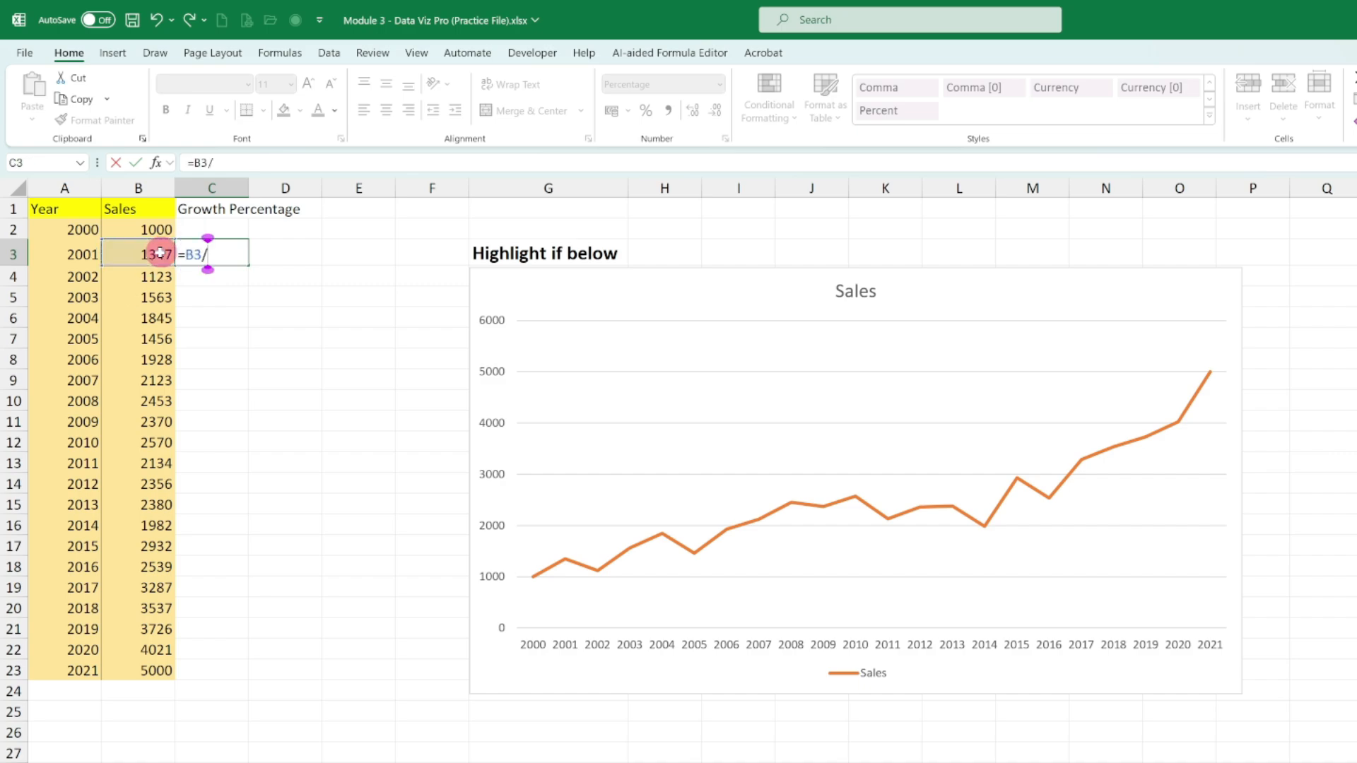
{"action": "left_click", "coordinate": [154, 224]}
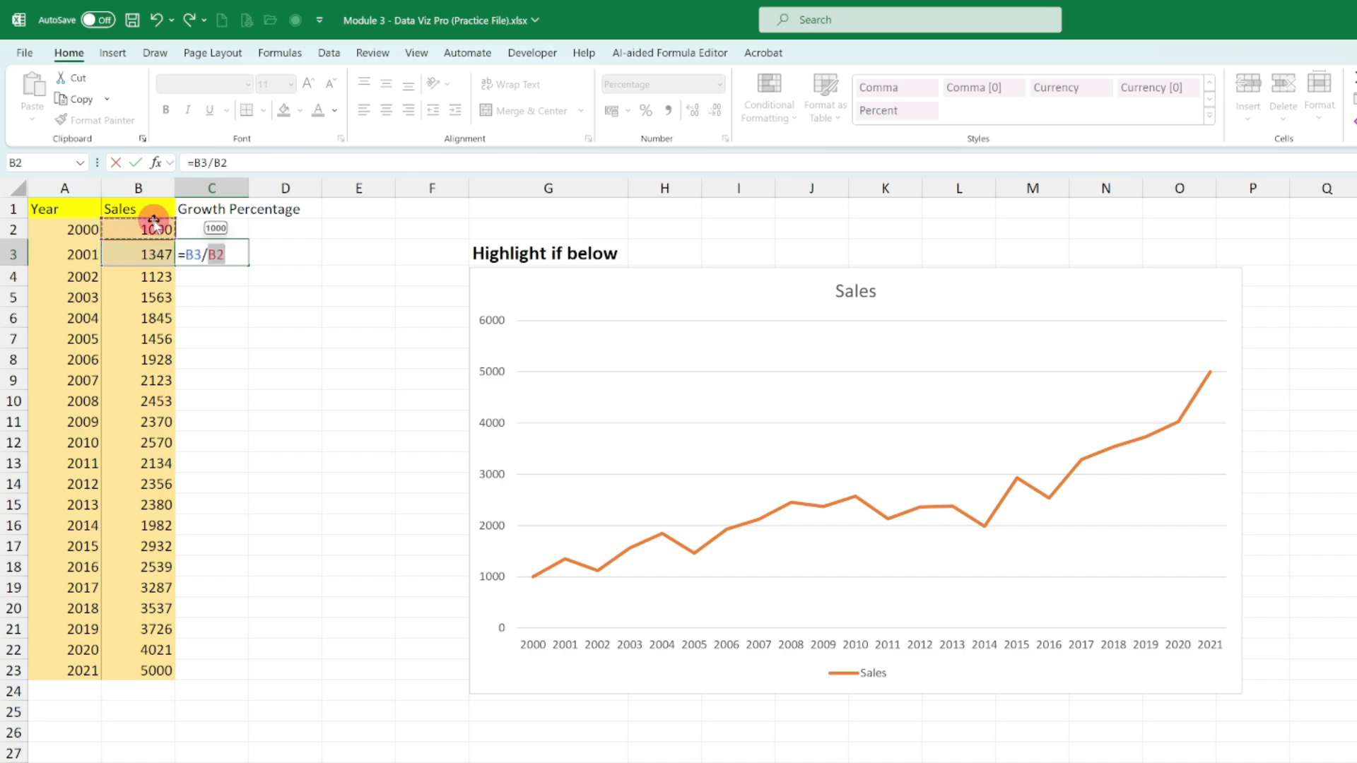
{"action": "type", "text": "-1"}
{"action": "key", "text": "Return"}
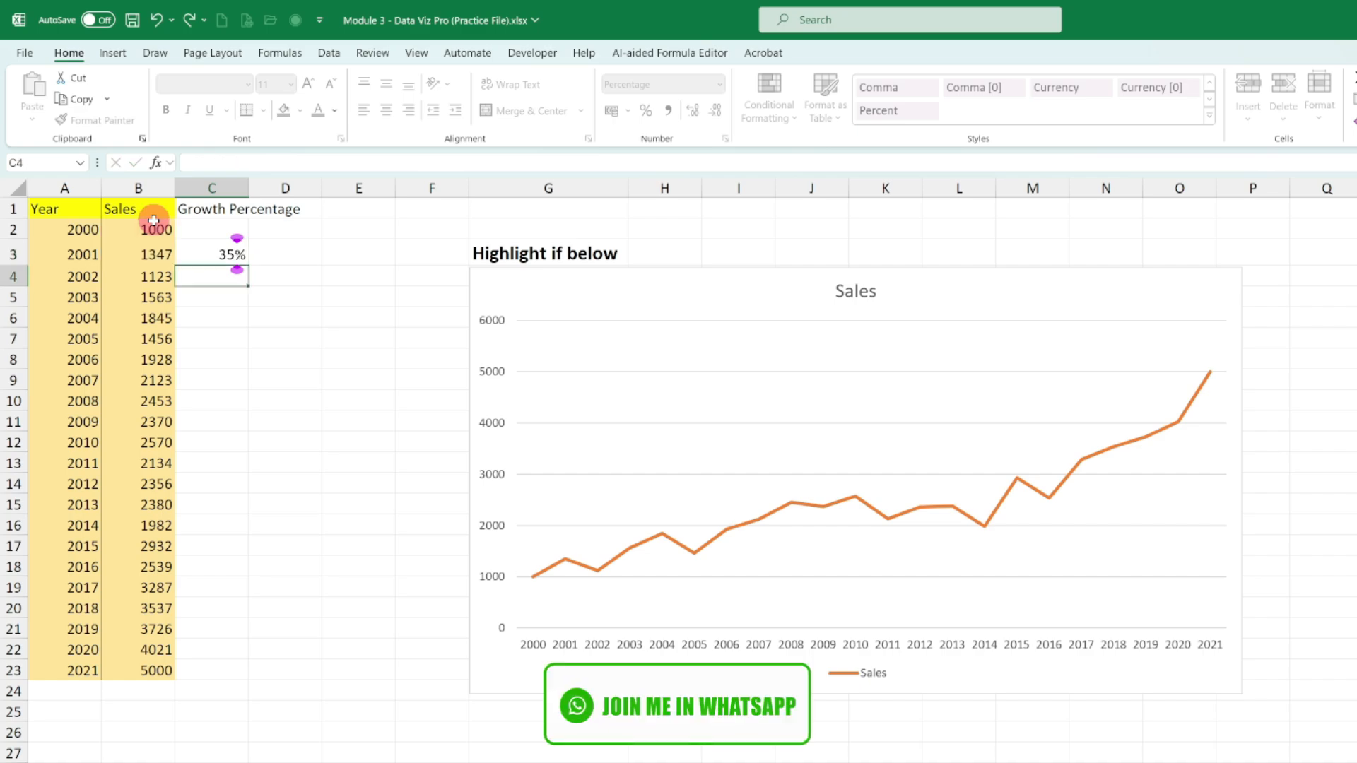
- Switch the number format of C3 to General and back to Percent Style
{"action": "left_click", "coordinate": [202, 256]}
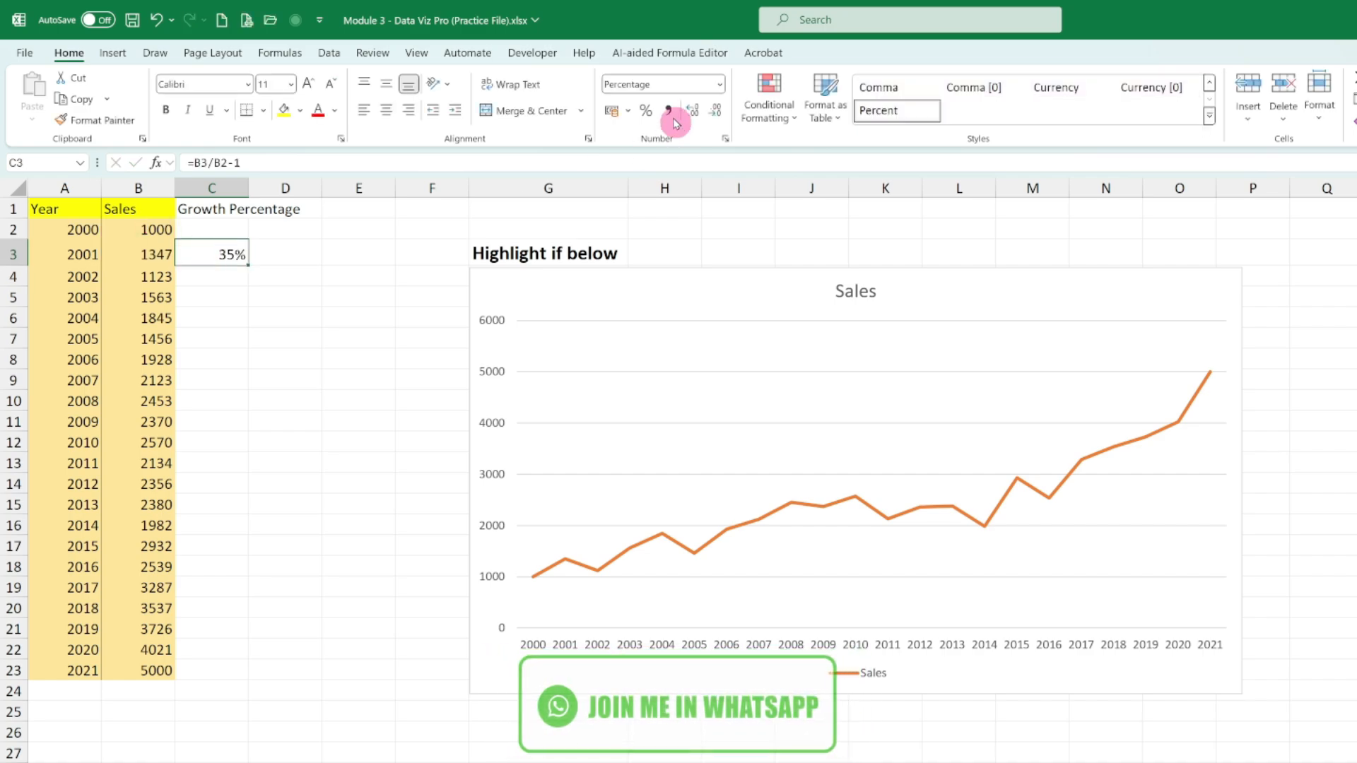
{"action": "left_click", "coordinate": [720, 85]}
{"action": "left_click", "coordinate": [636, 111]}
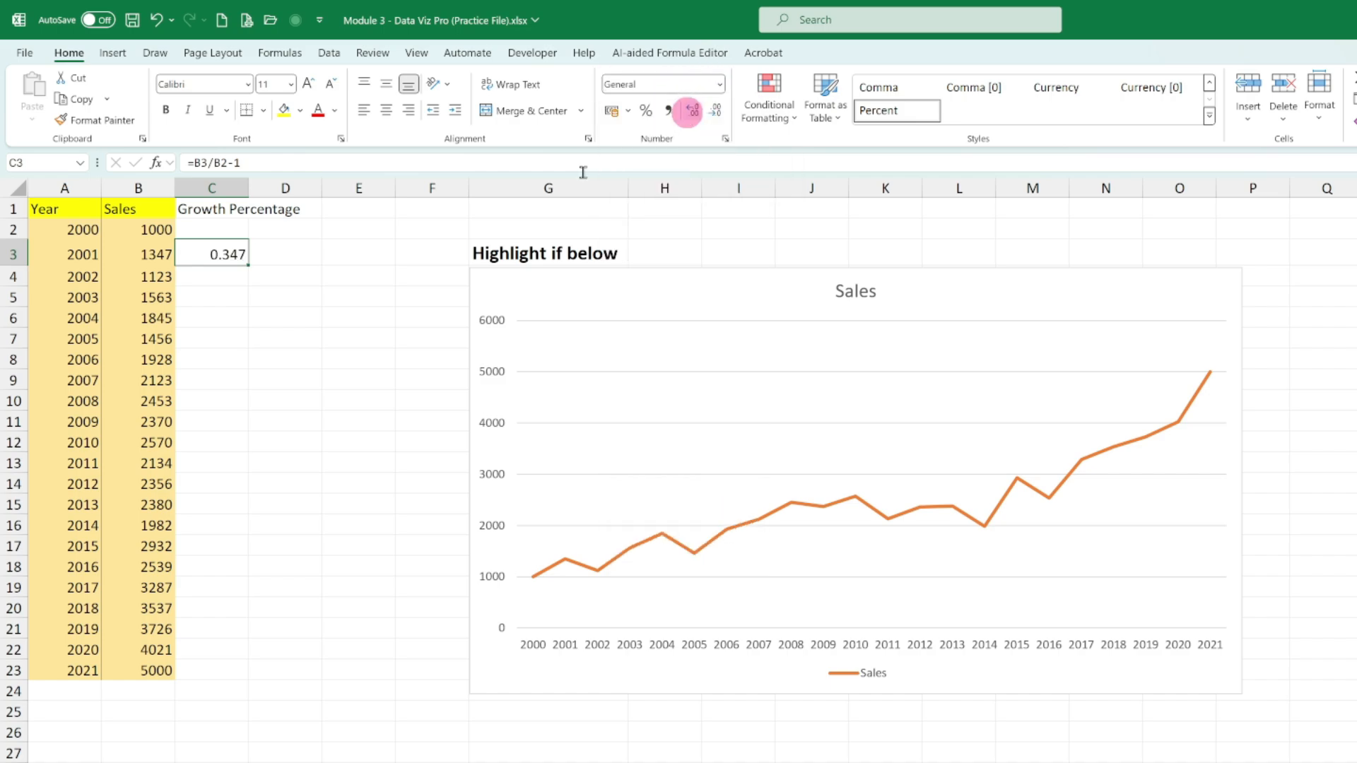
{"action": "left_click", "coordinate": [648, 110]}
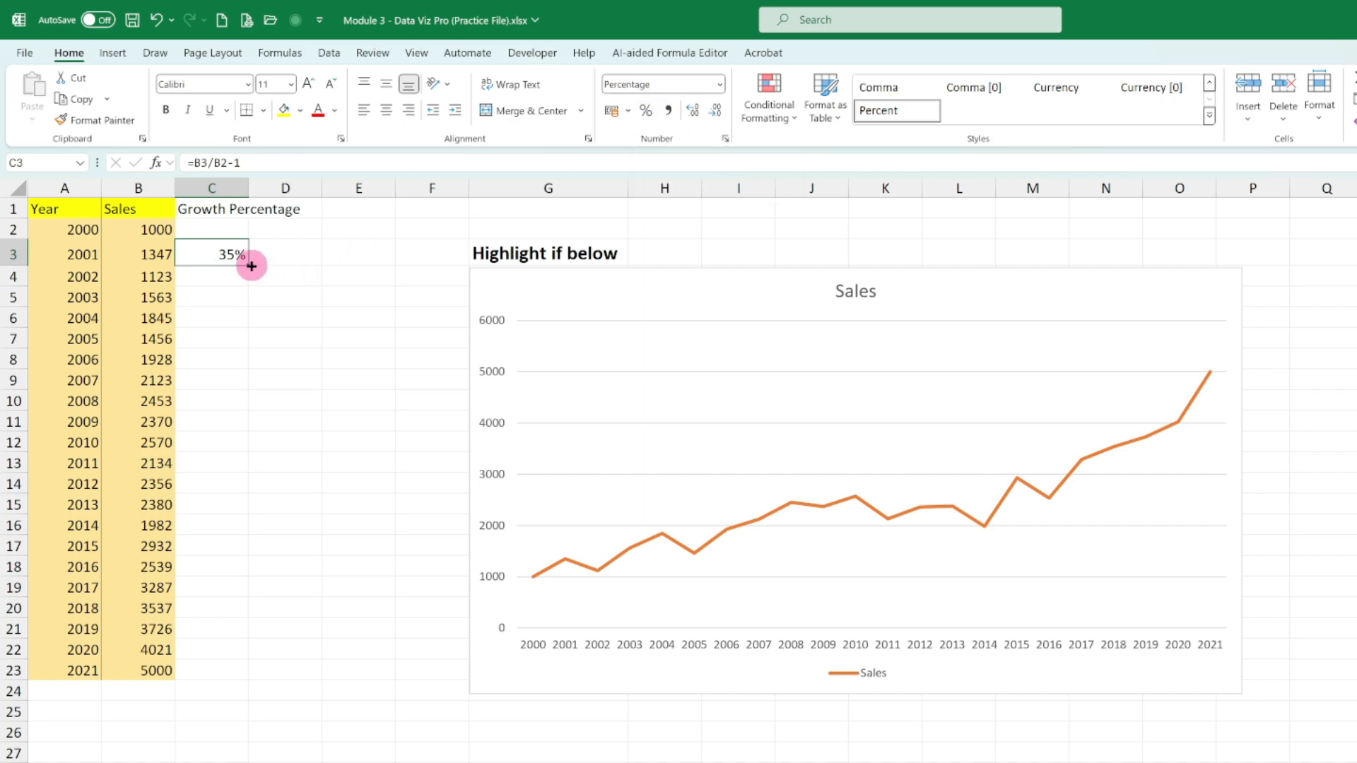
- Fill the growth formula from C3 down to C23 and check the formulas in C3 and C4
{"action": "left_click_drag", "start_coordinate": [250, 266], "coordinate": [247, 680]}
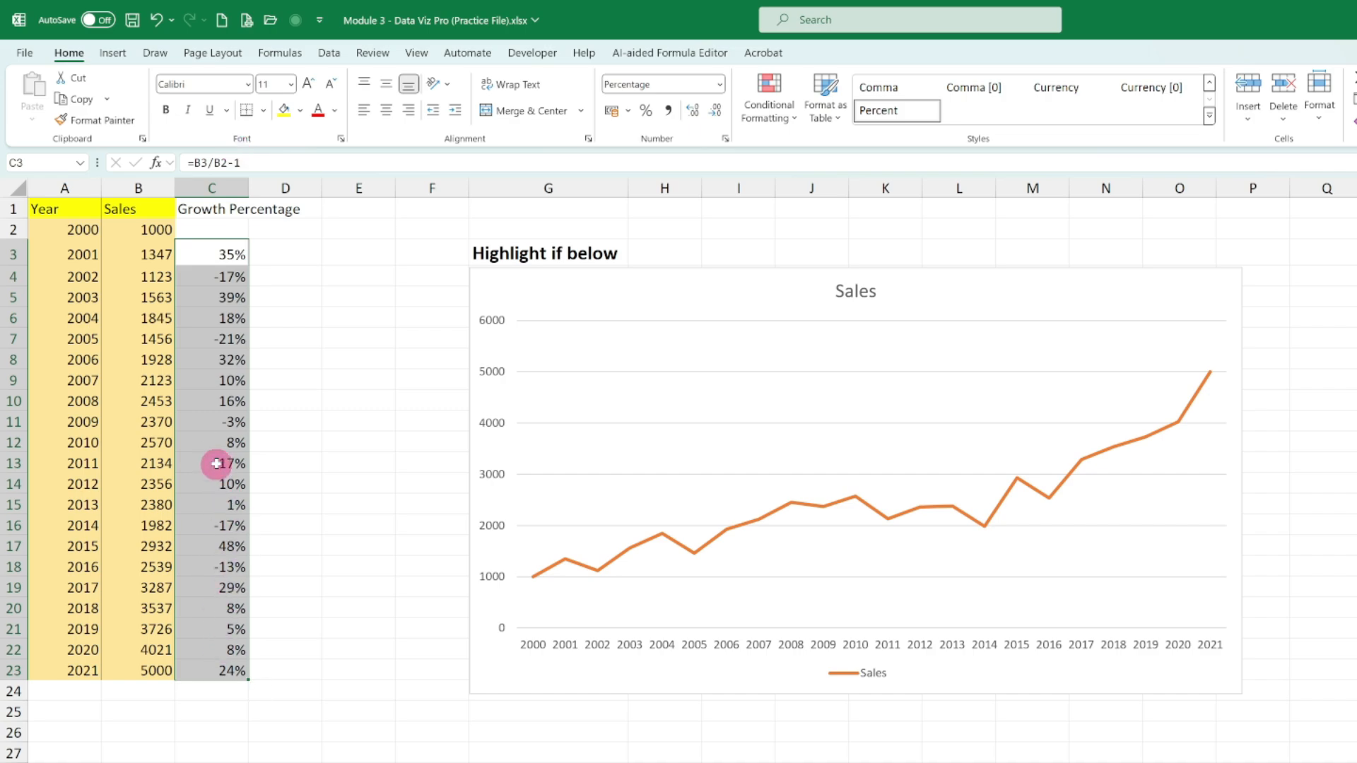
{"action": "left_click", "coordinate": [211, 256]}
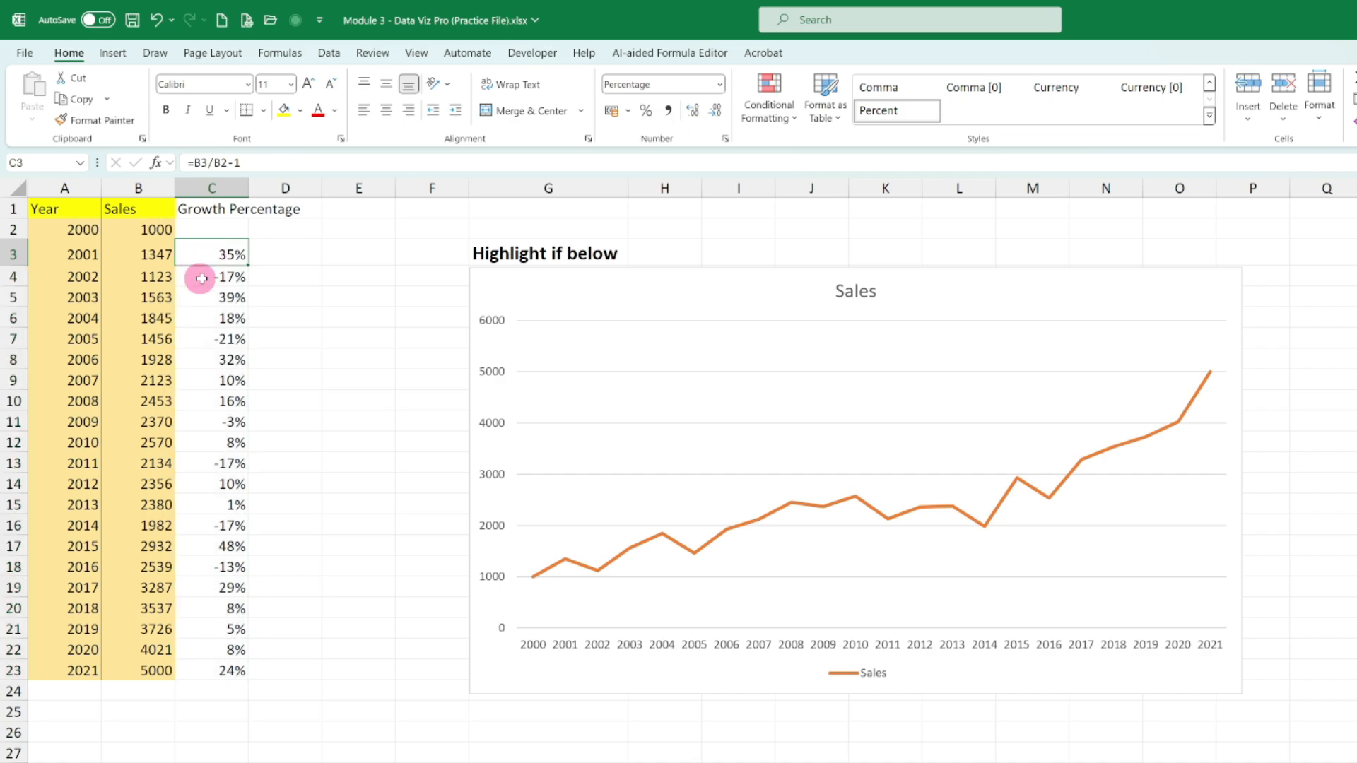
{"action": "left_click", "coordinate": [202, 279]}
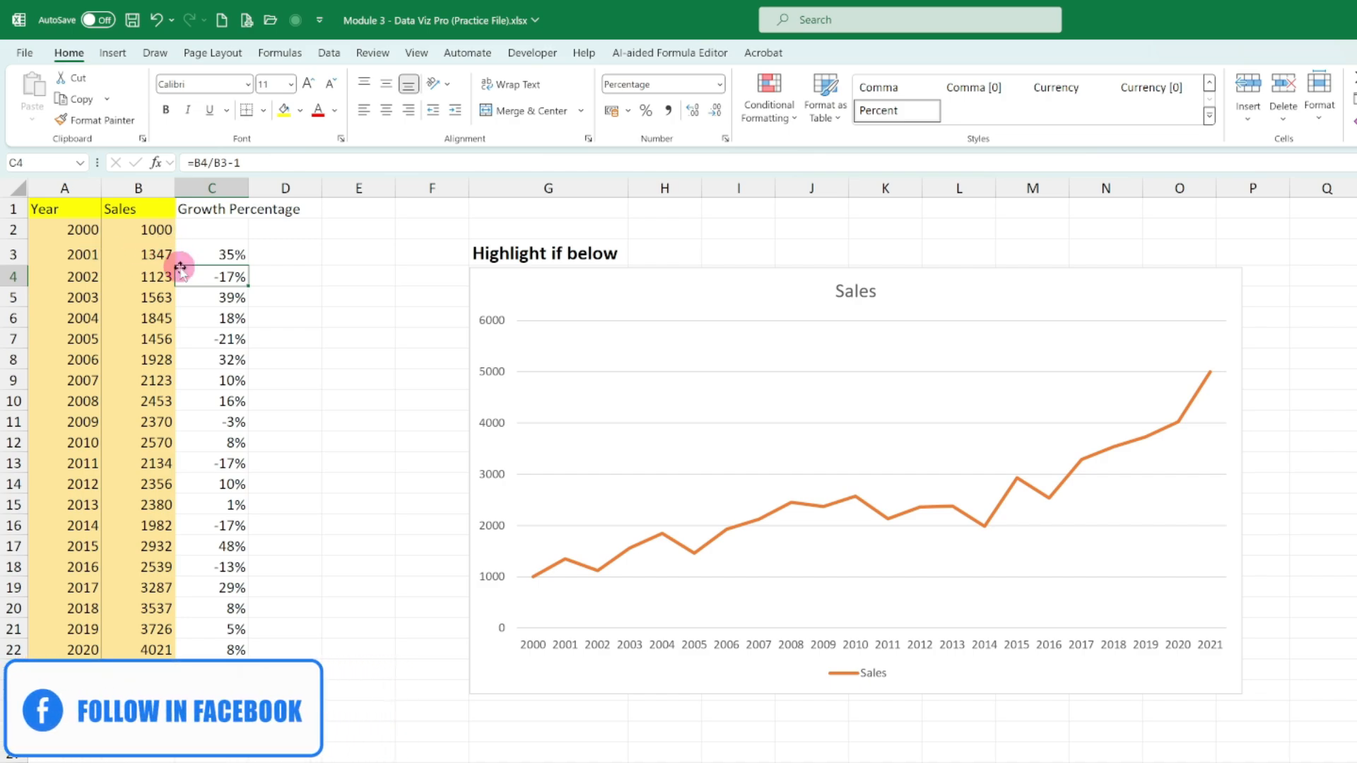
- Enter the threshold -10% in H3 beside the "Highlight if below" label
{"action": "left_click", "coordinate": [190, 318]}
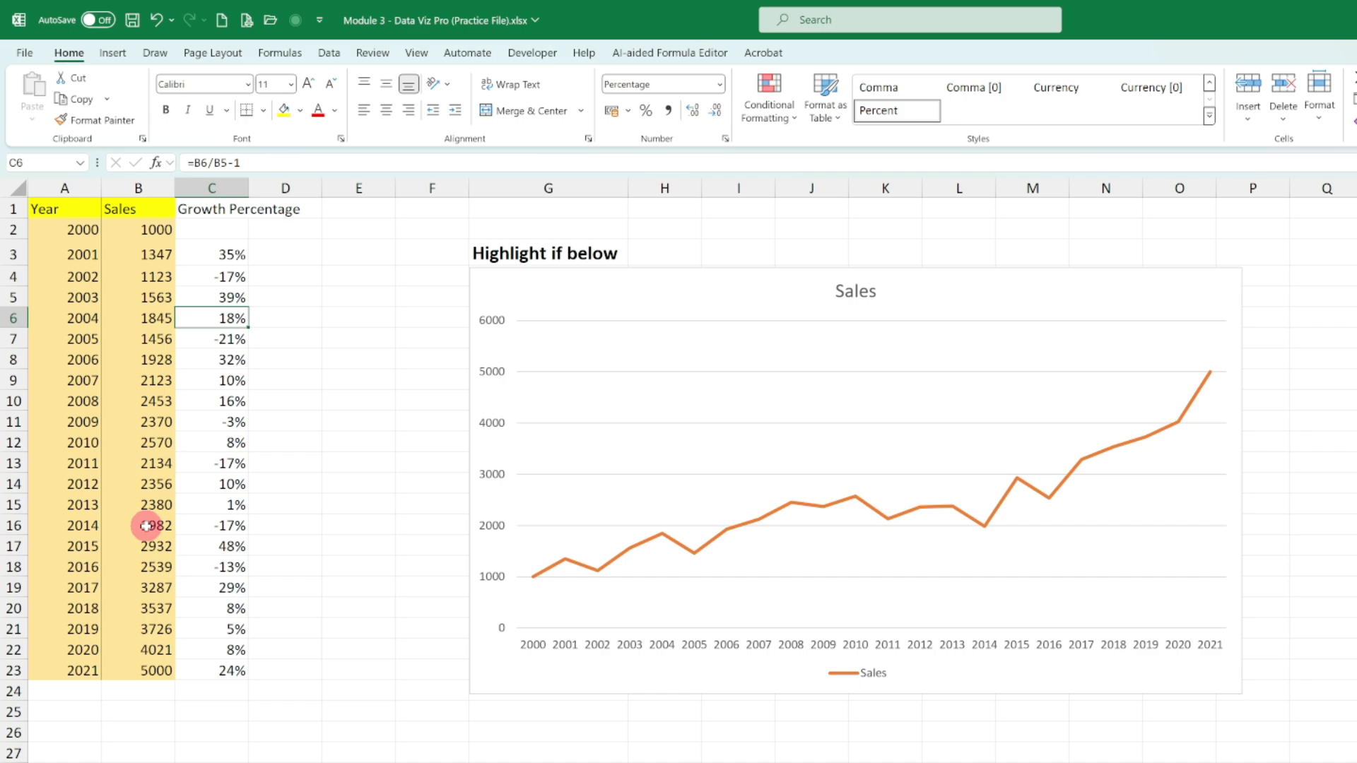
{"action": "left_click", "coordinate": [659, 252]}
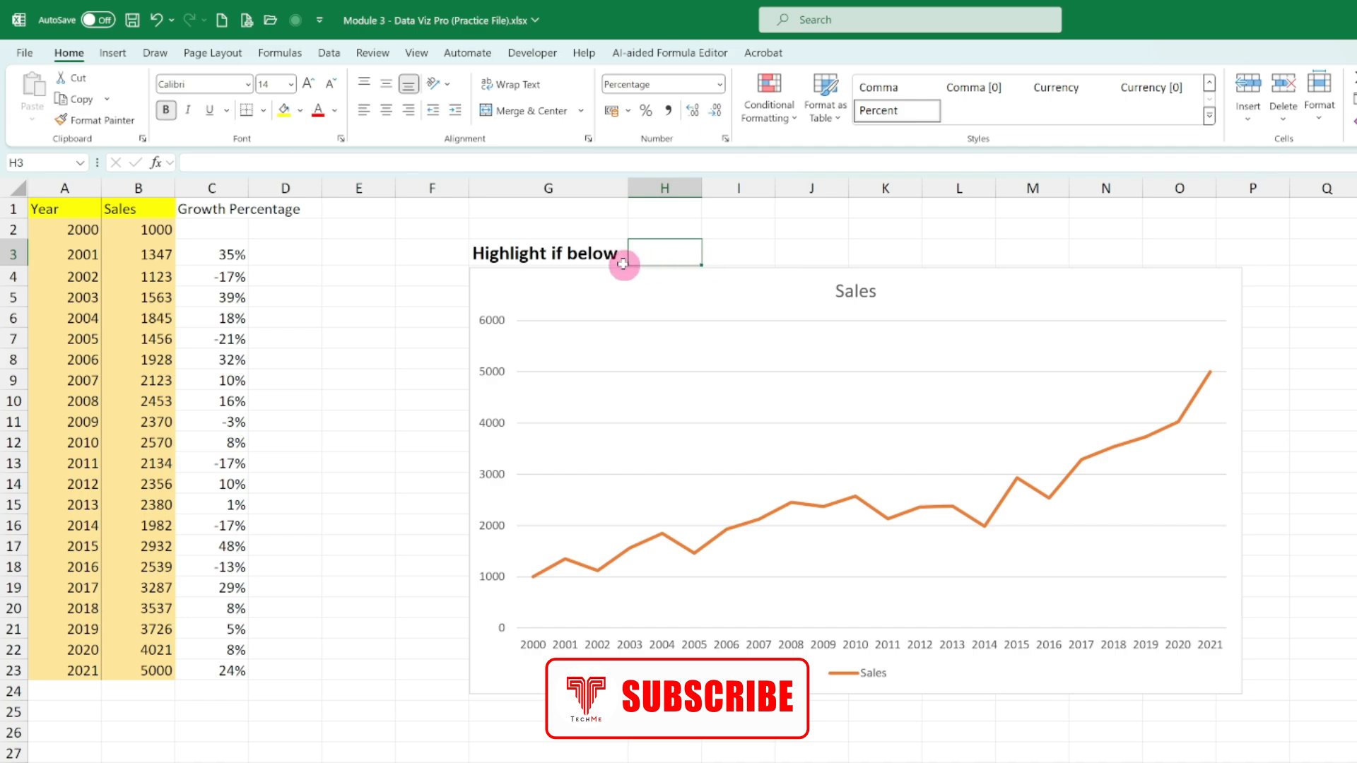
{"action": "double_click", "coordinate": [682, 249]}
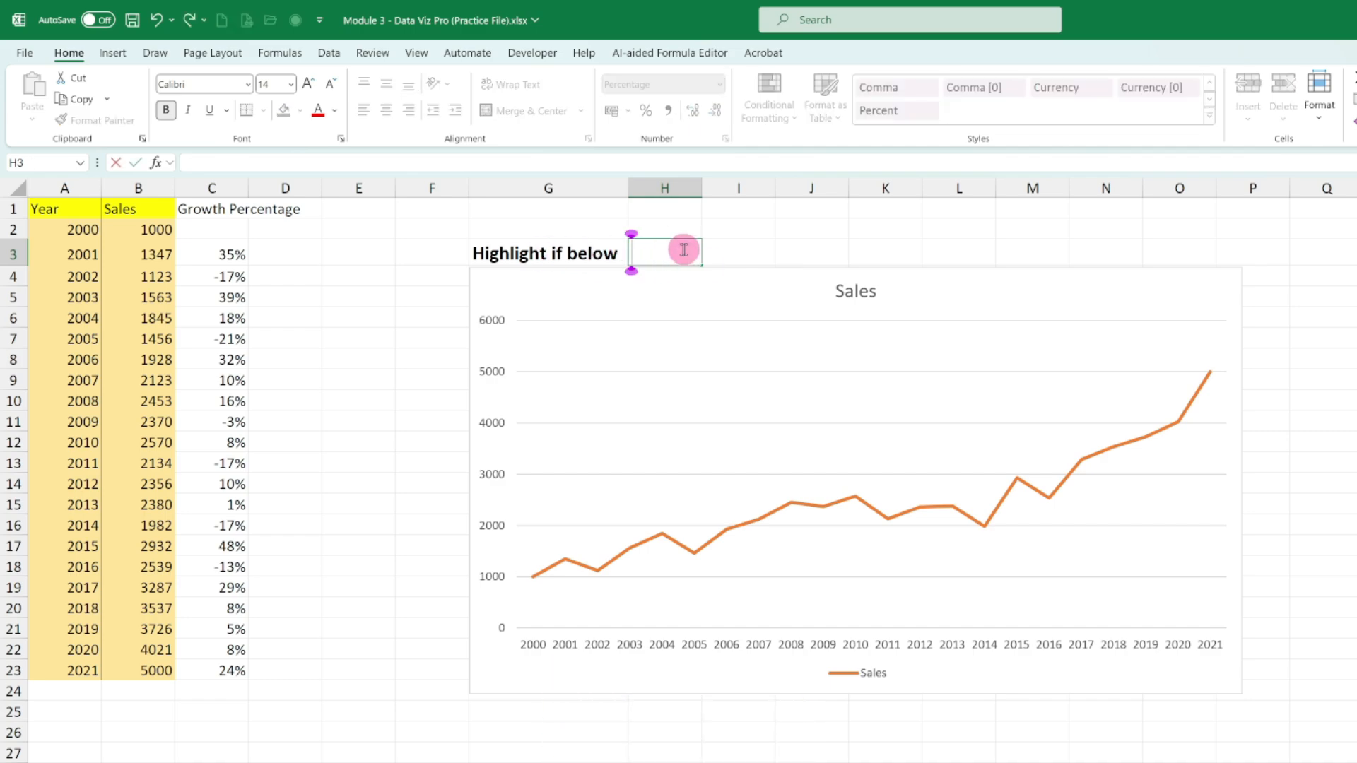
{"action": "type", "text": "-10"}
{"action": "key", "text": "Return"}
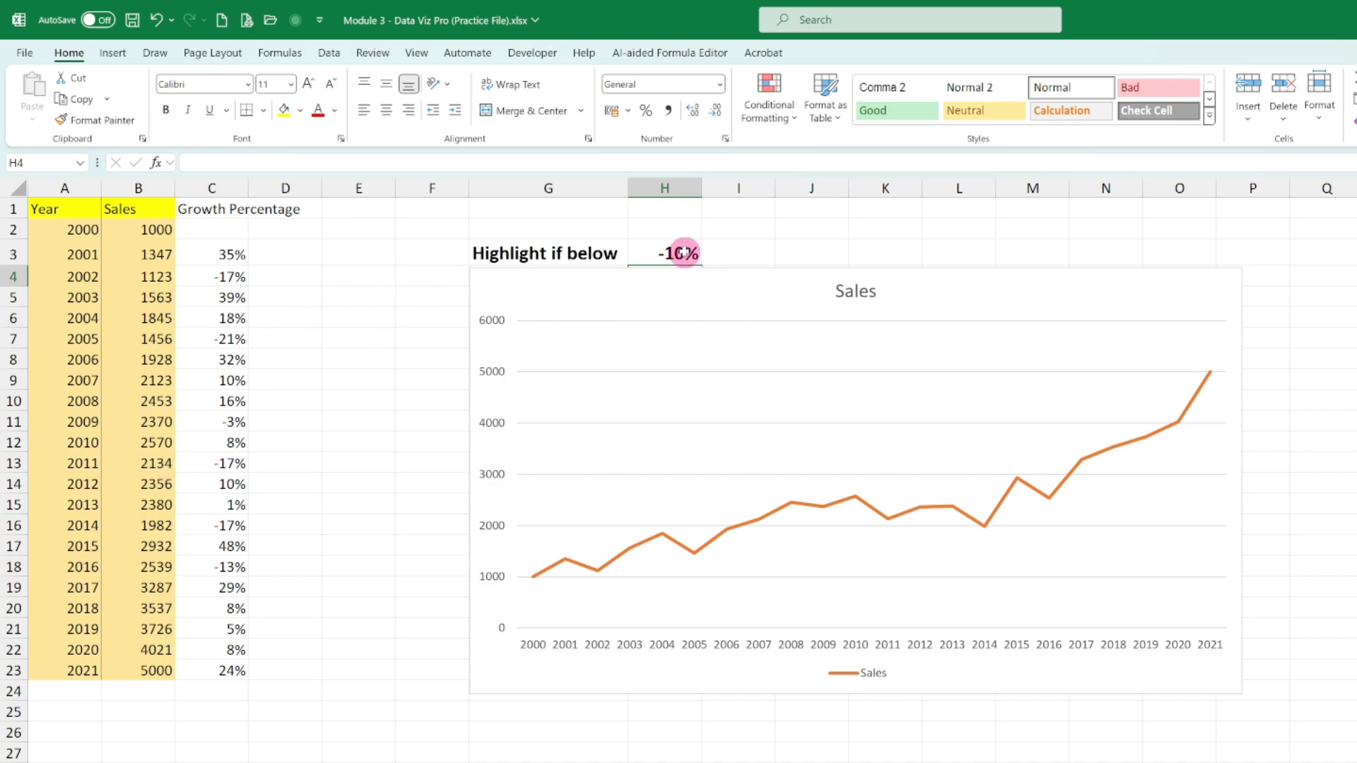
- Enter the formula =IF(C3<H3,TRUE,FALSE) in D3 to flag growth below the threshold
{"action": "left_click", "coordinate": [307, 258]}
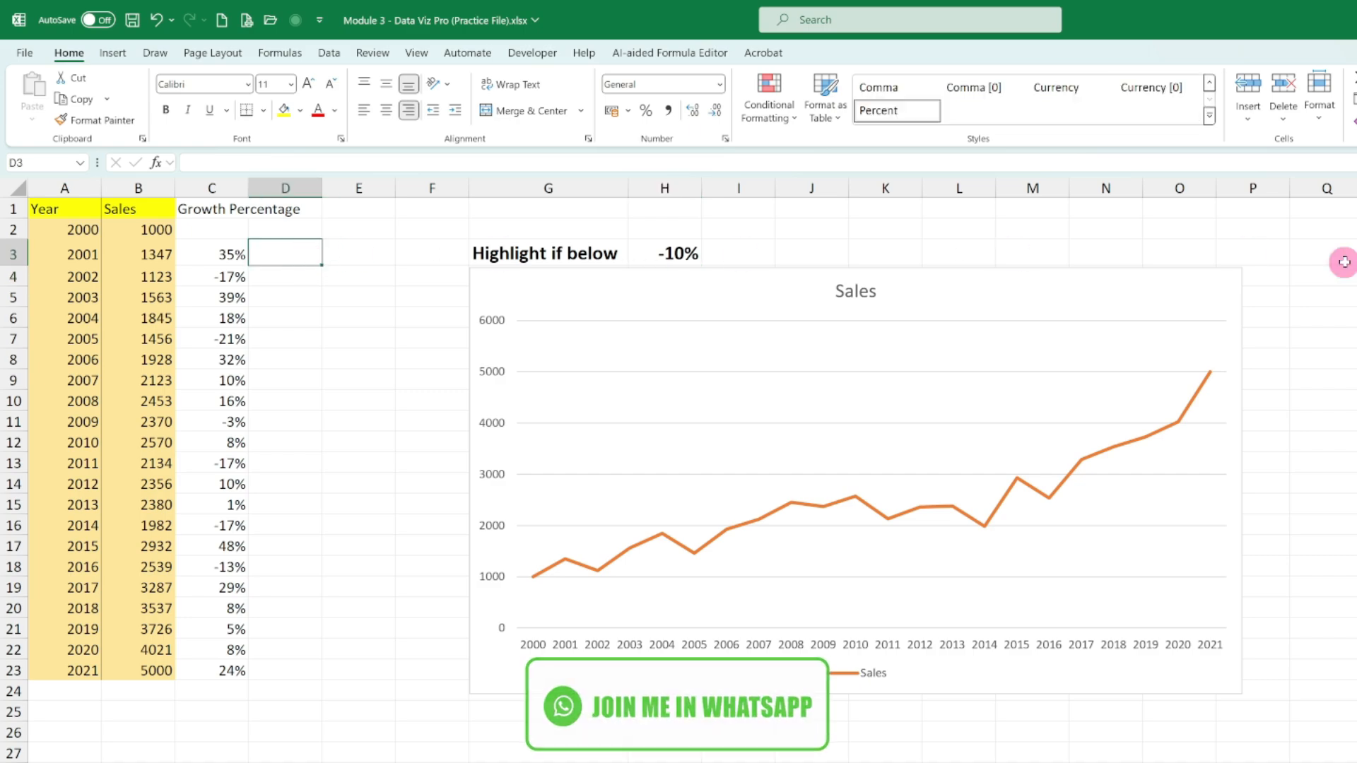
{"action": "type", "text": "="}
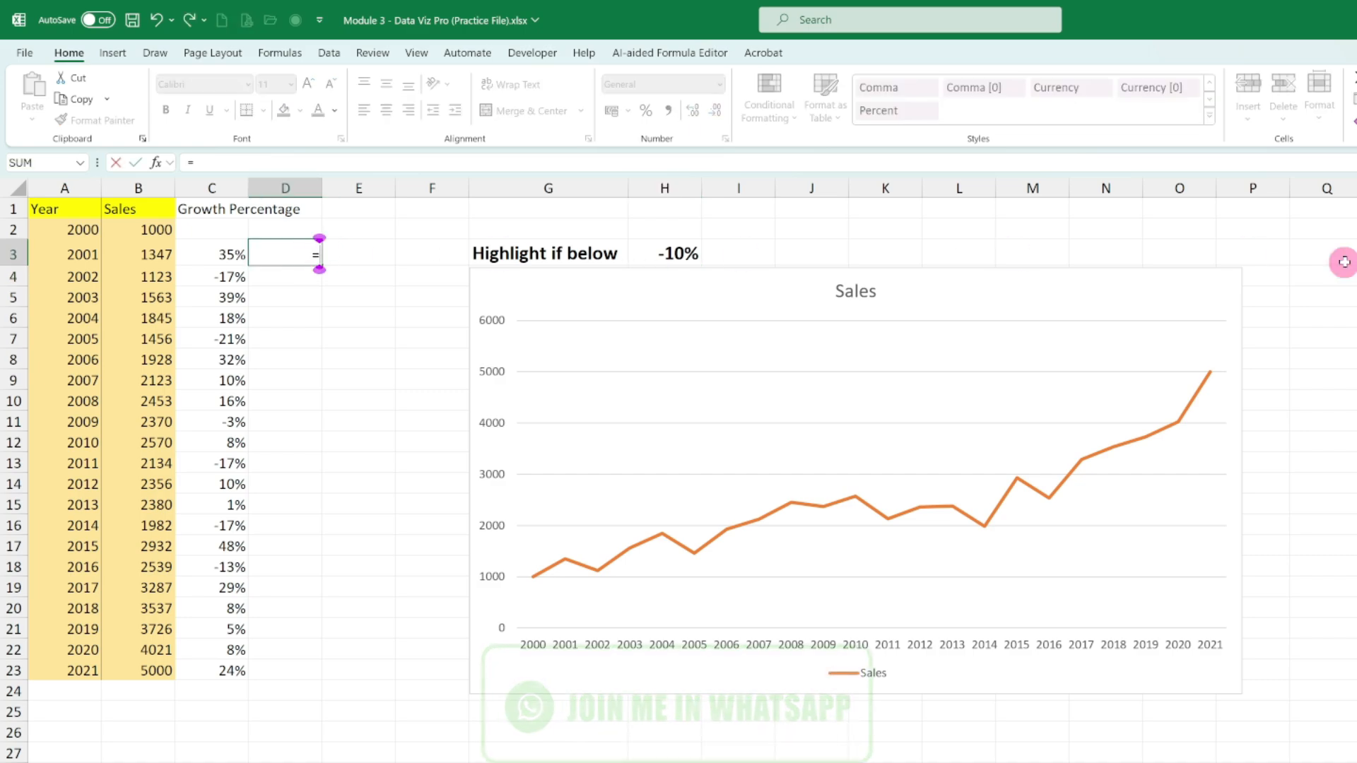
{"action": "type", "text": "IF("}
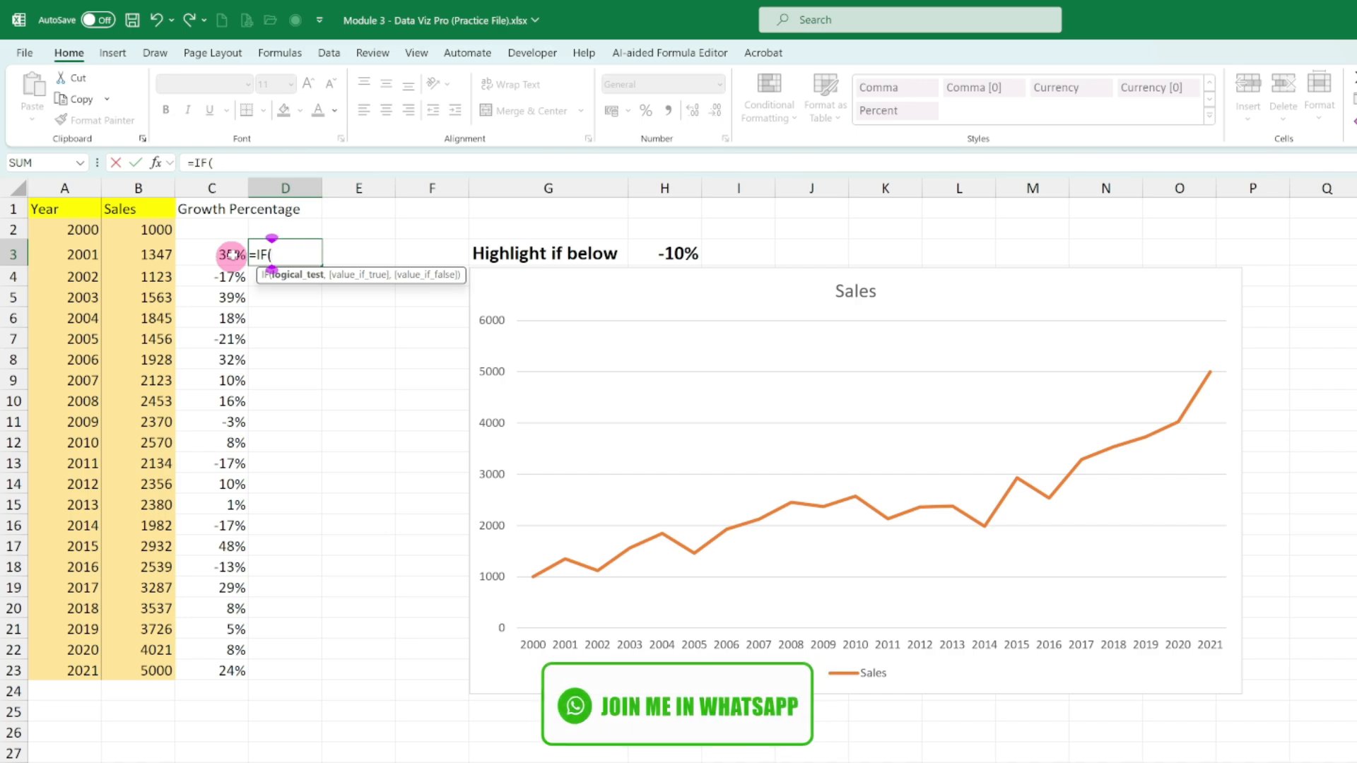
{"action": "left_click", "coordinate": [231, 255]}
{"action": "type", "text": "<"}
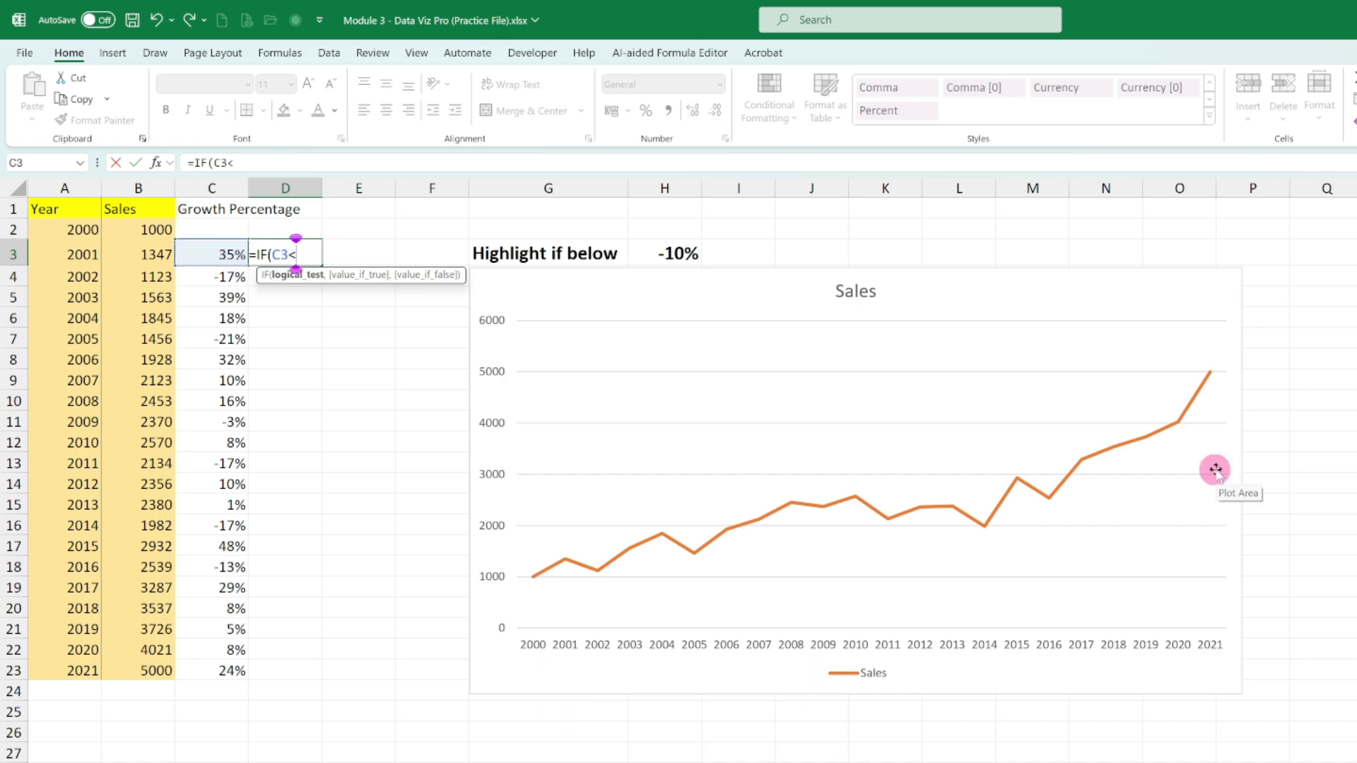
{"action": "left_click", "coordinate": [673, 254]}
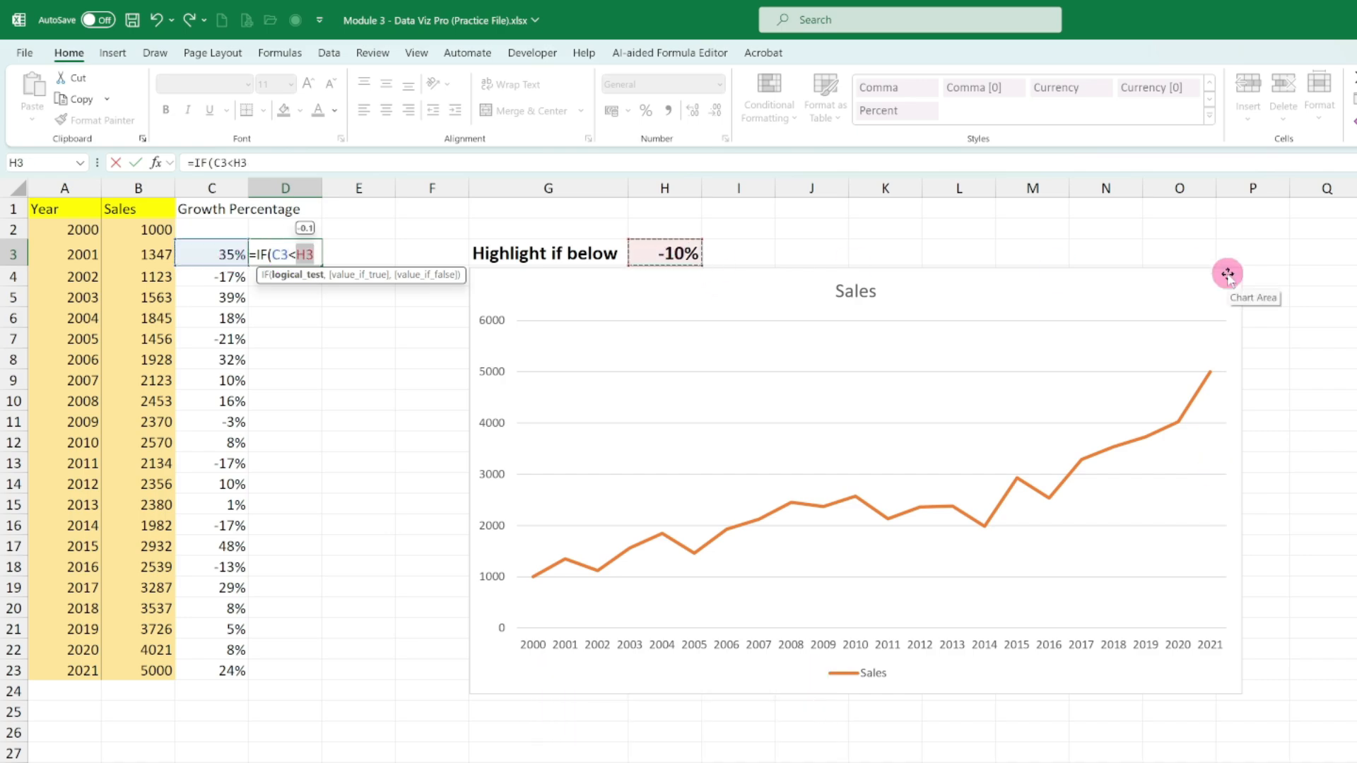
{"action": "type", "text": ",Tru"}
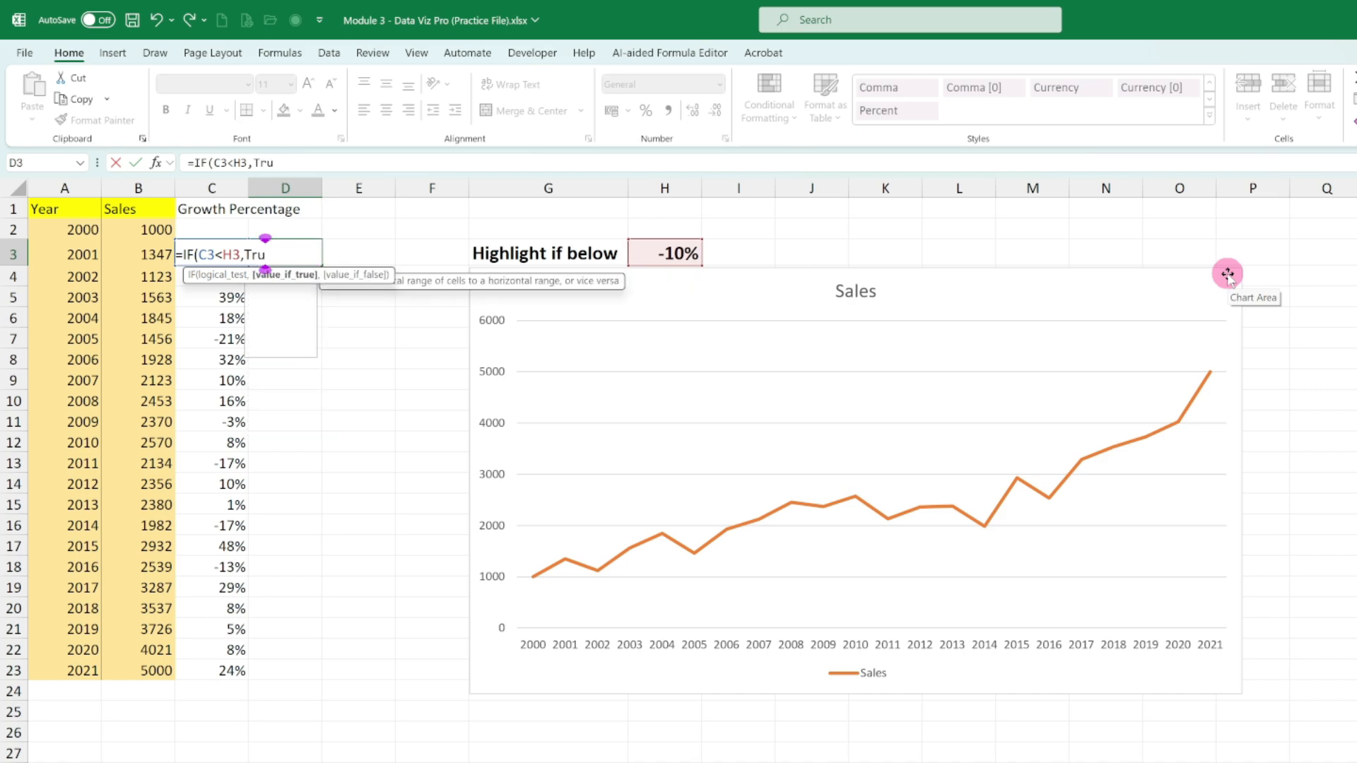
{"action": "type", "text": "e,"}
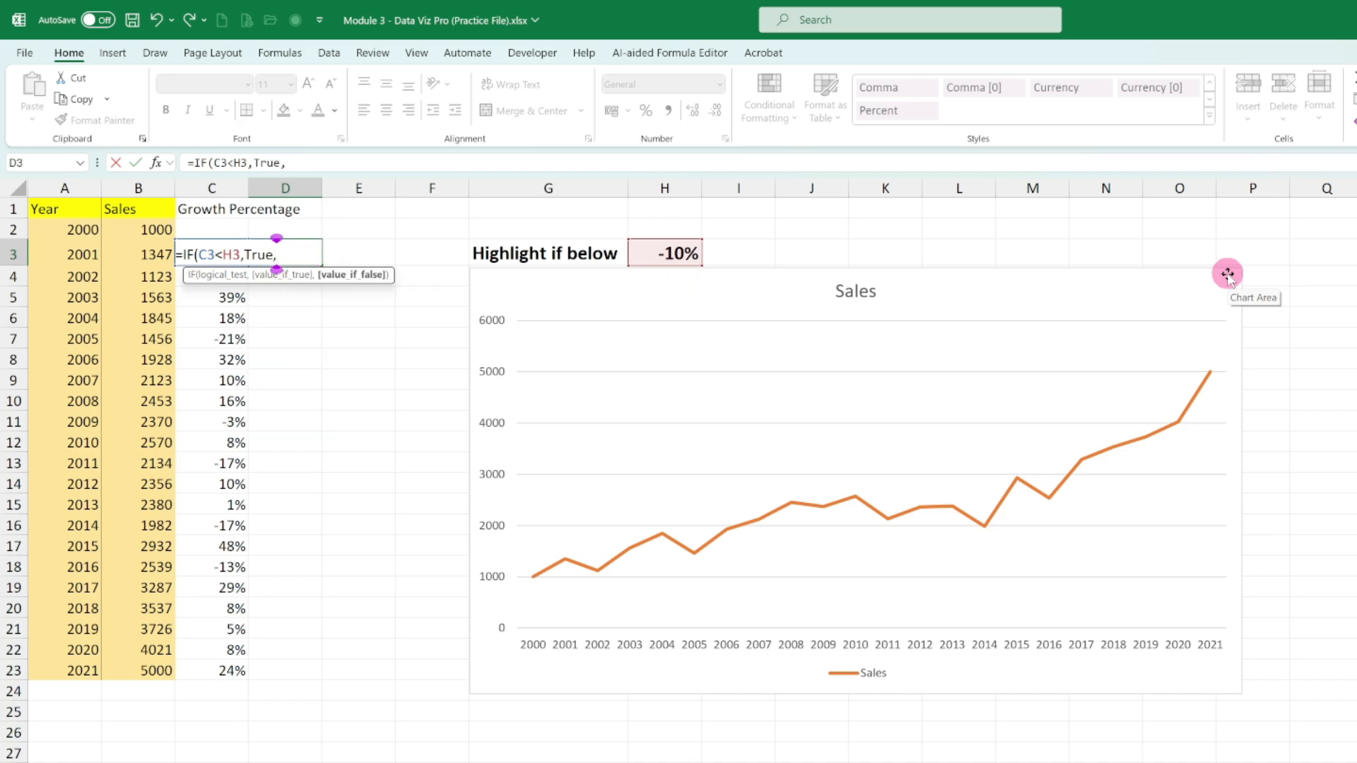
{"action": "type", "text": "FALSE"}
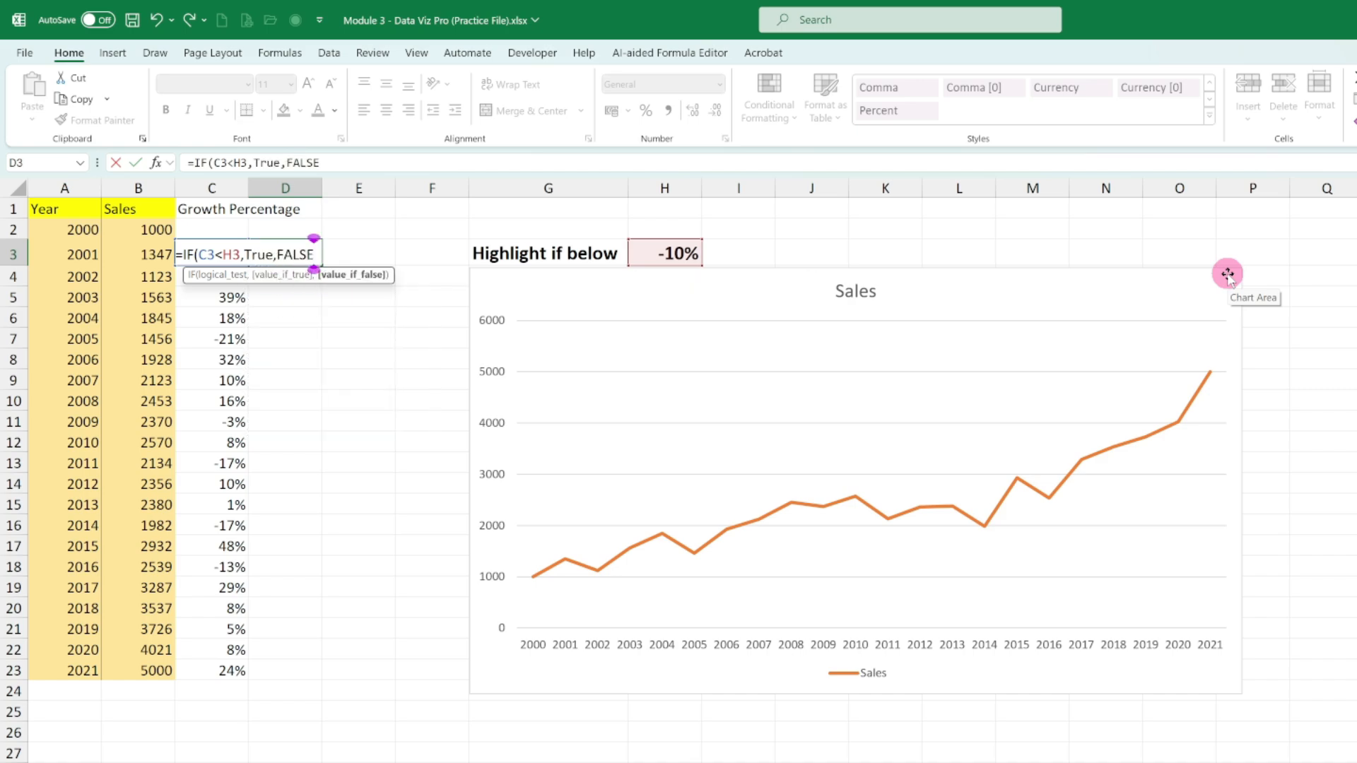
{"action": "key", "text": "Return"}
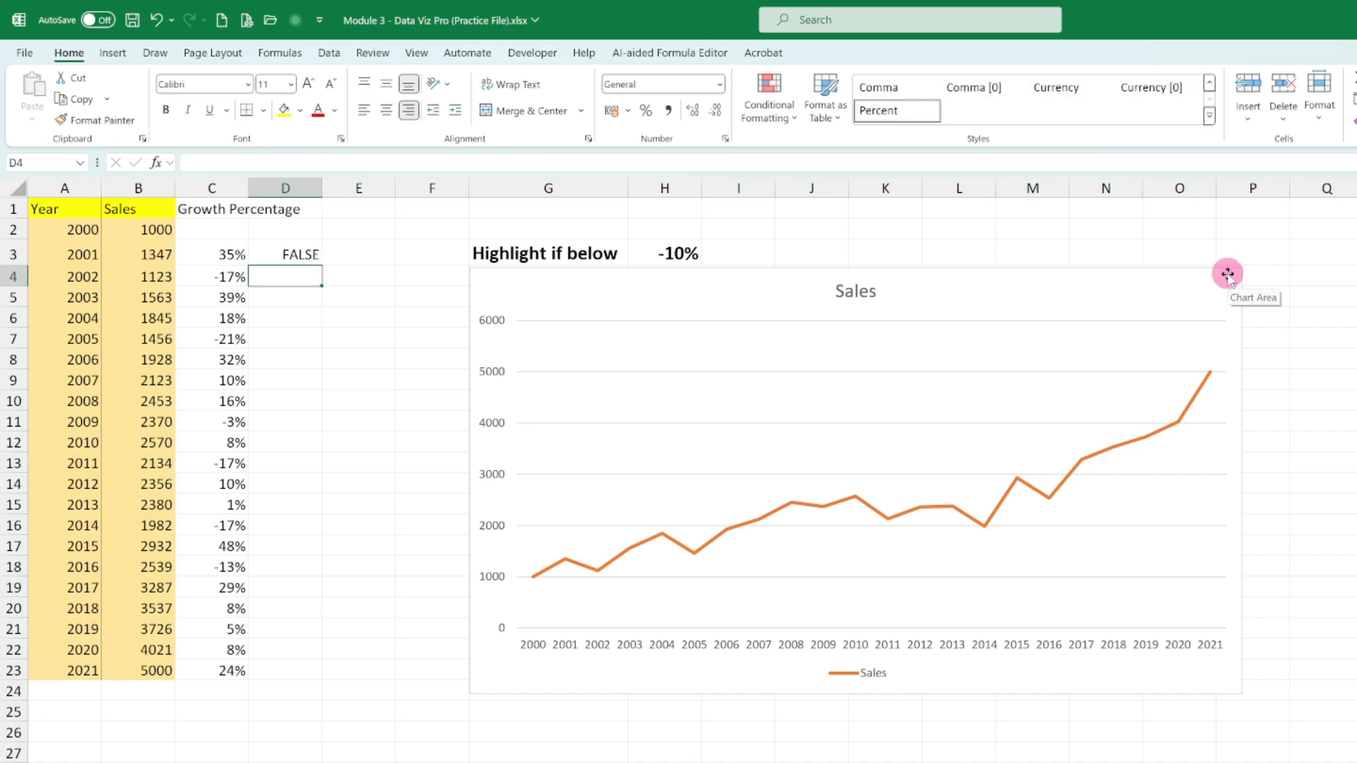
- Fill the D3 formula down to D23 and compare the flags with the negative growth percentages in column C
{"action": "left_click", "coordinate": [315, 259]}
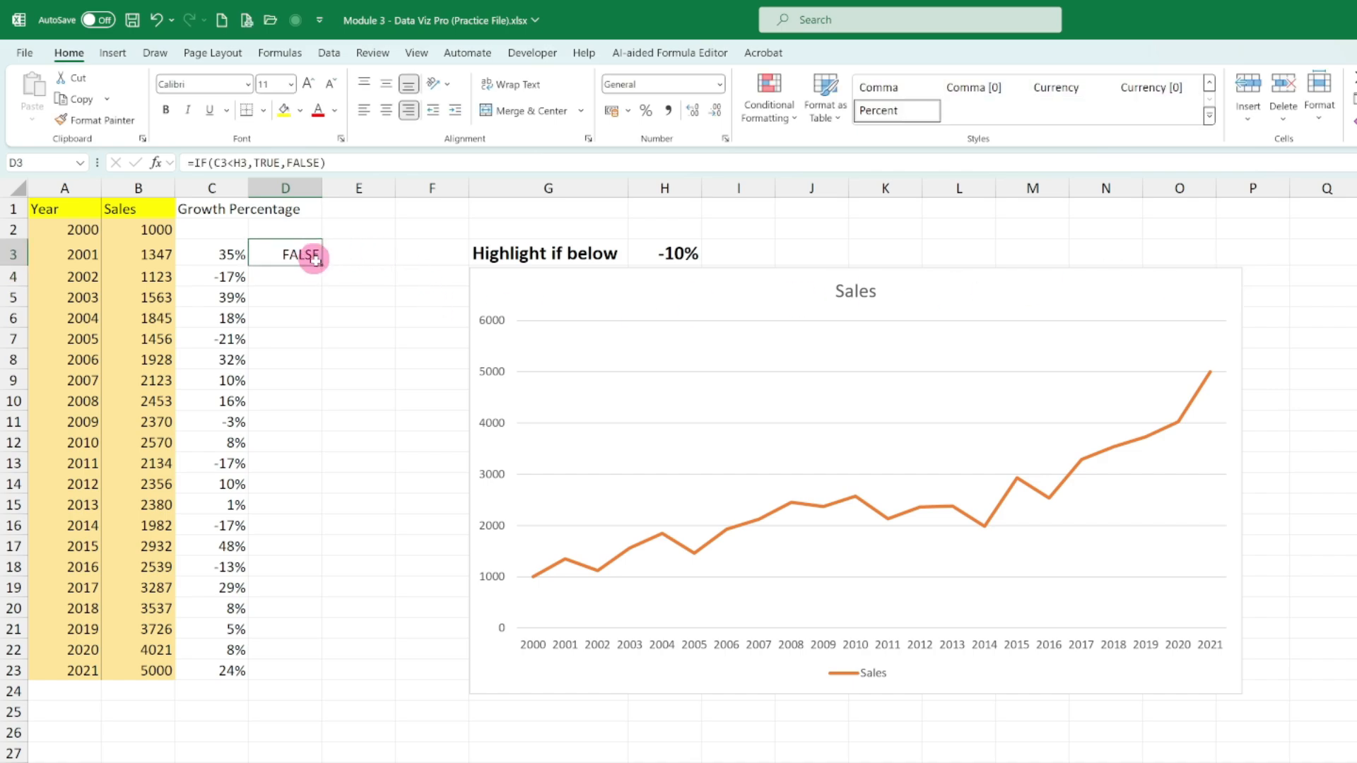
{"action": "double_click", "coordinate": [322, 265]}
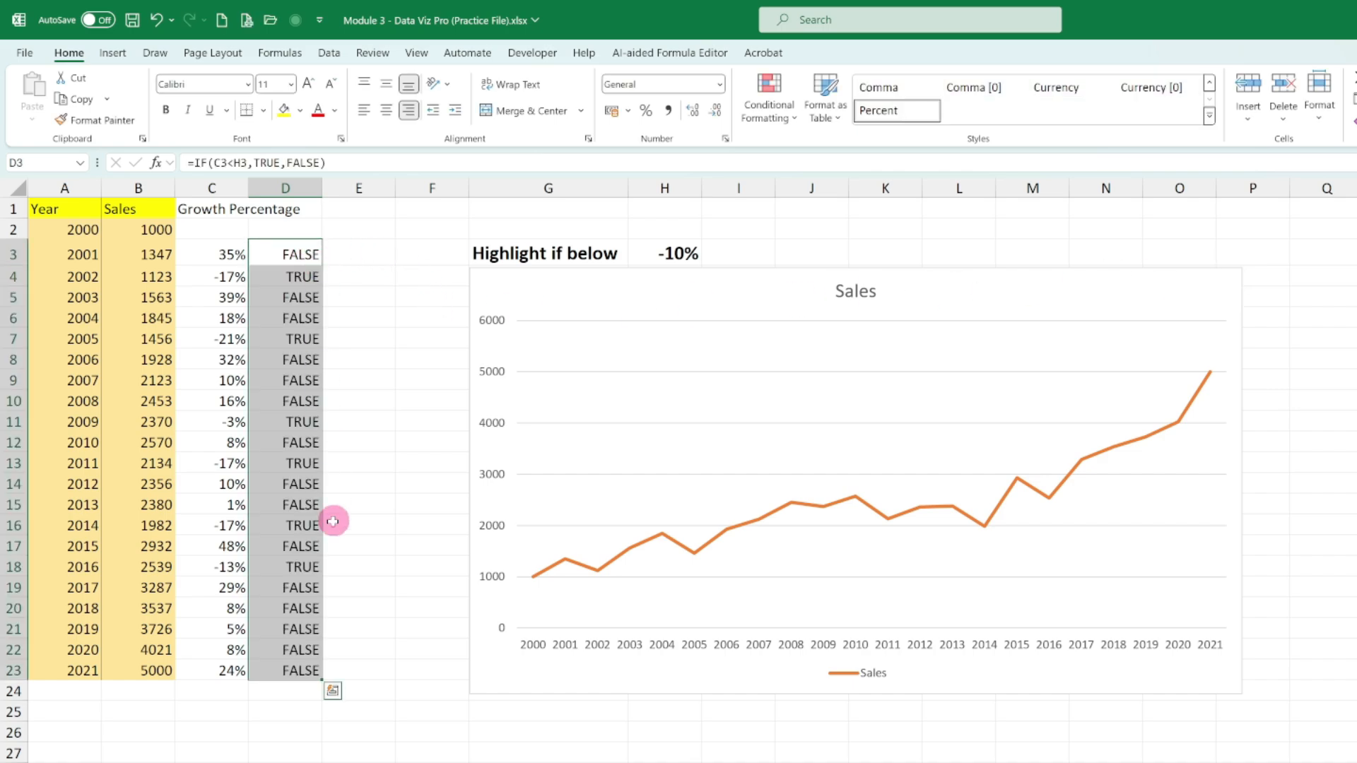
{"action": "left_click", "coordinate": [302, 277]}
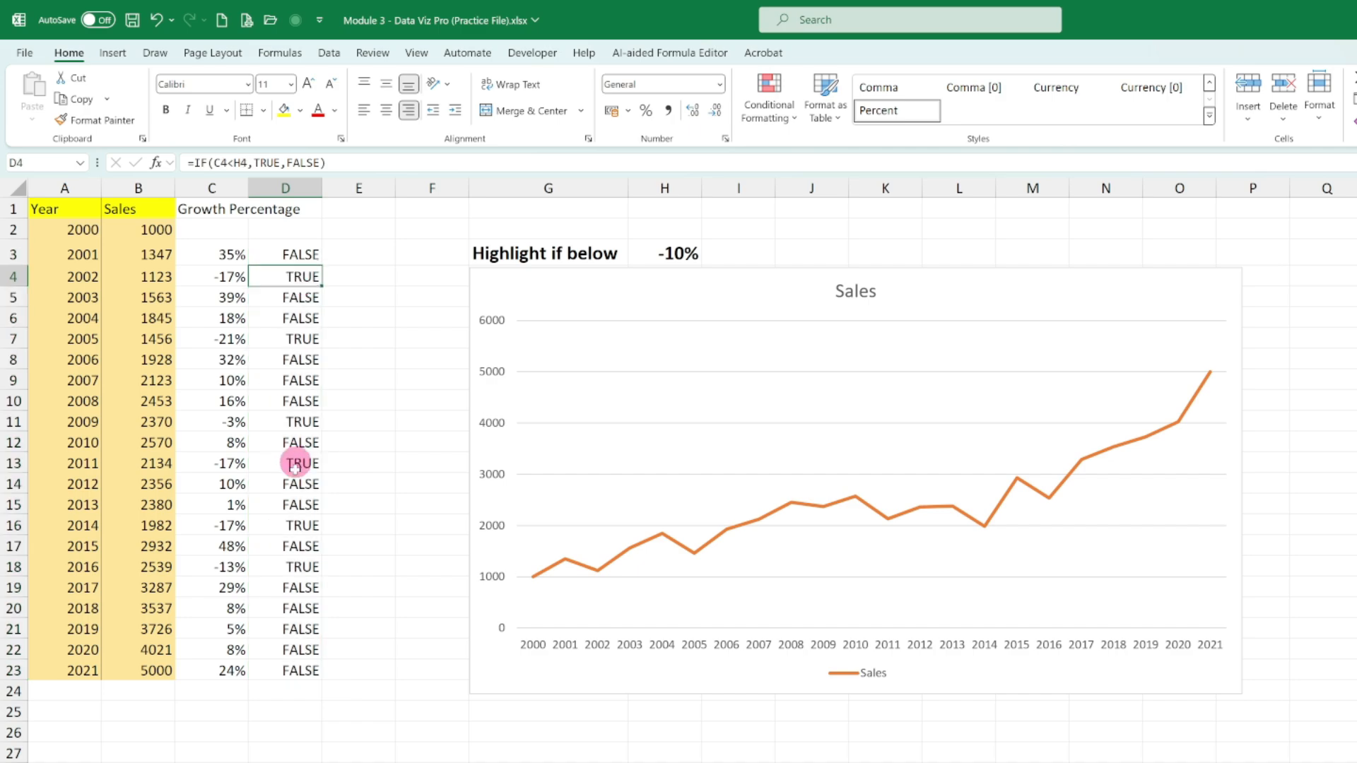
{"action": "left_click", "coordinate": [300, 421]}
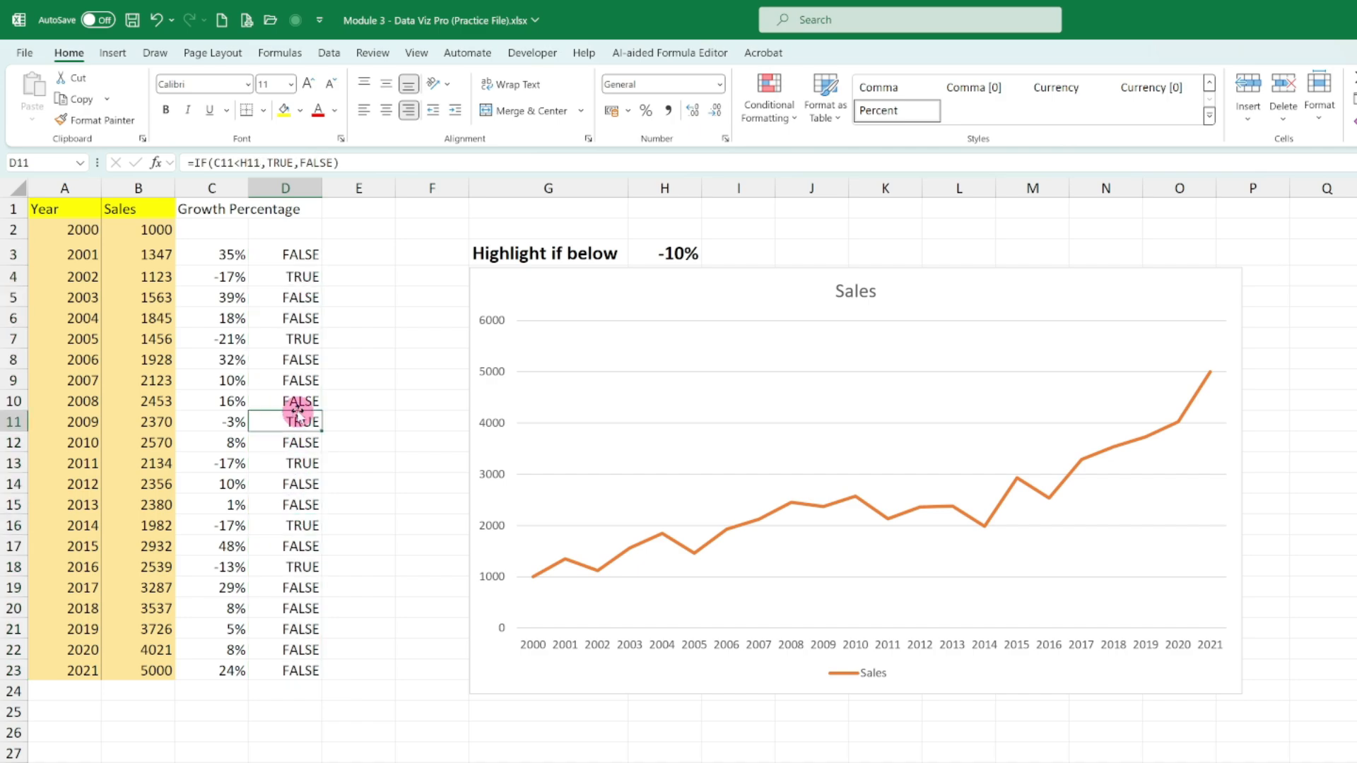
{"action": "left_click", "coordinate": [298, 563]}
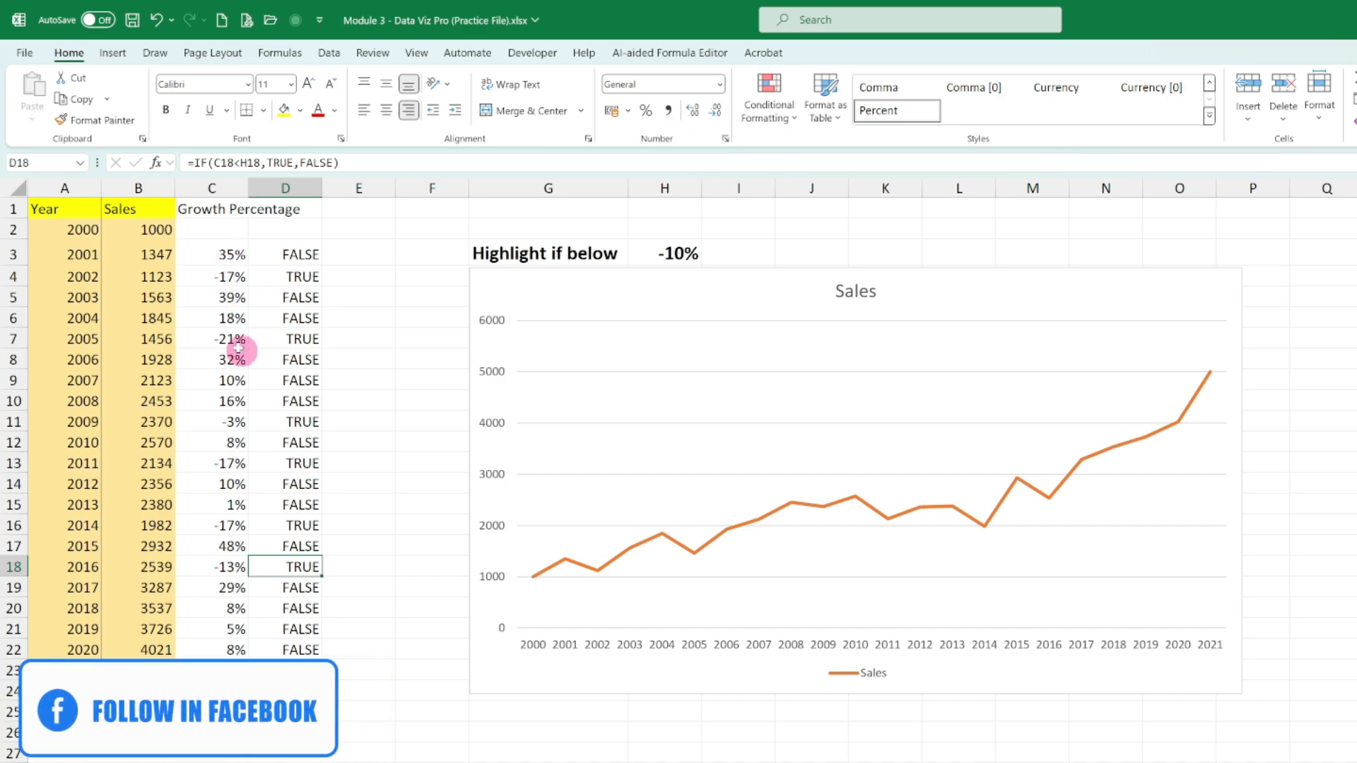
{"action": "left_click", "coordinate": [230, 464]}
{"action": "left_click", "coordinate": [228, 526]}
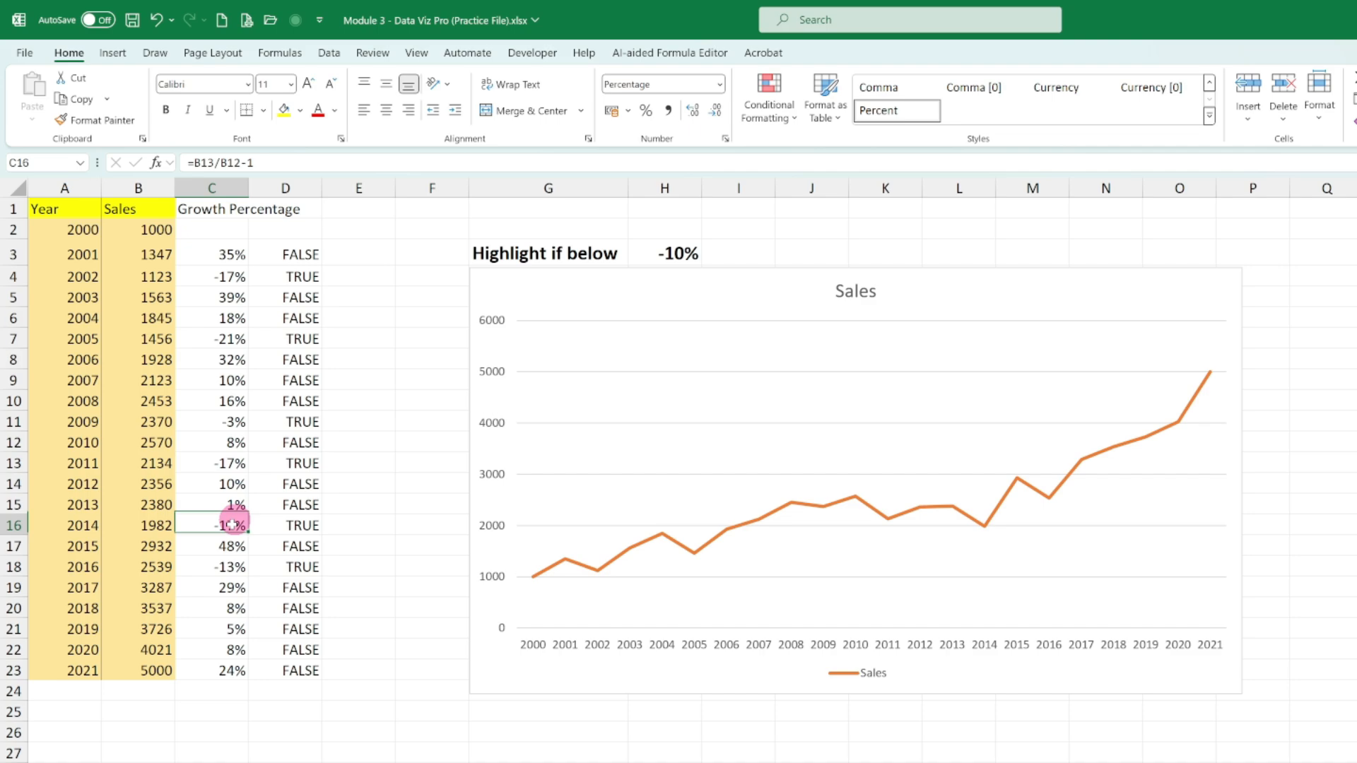
{"action": "left_click", "coordinate": [226, 566]}
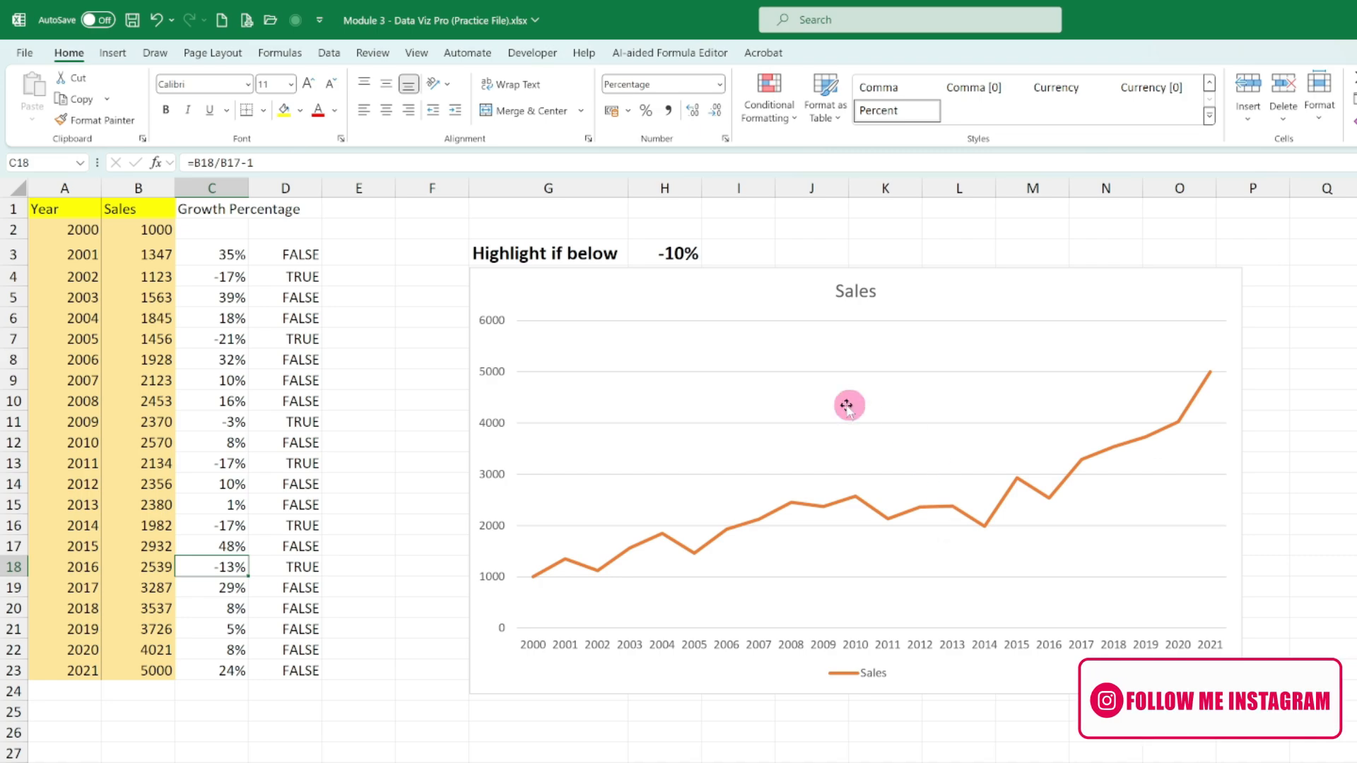
- Replace TRUE with B3 in the D3 formula, fill it down to D23 and check D4
{"action": "left_click", "coordinate": [294, 258]}
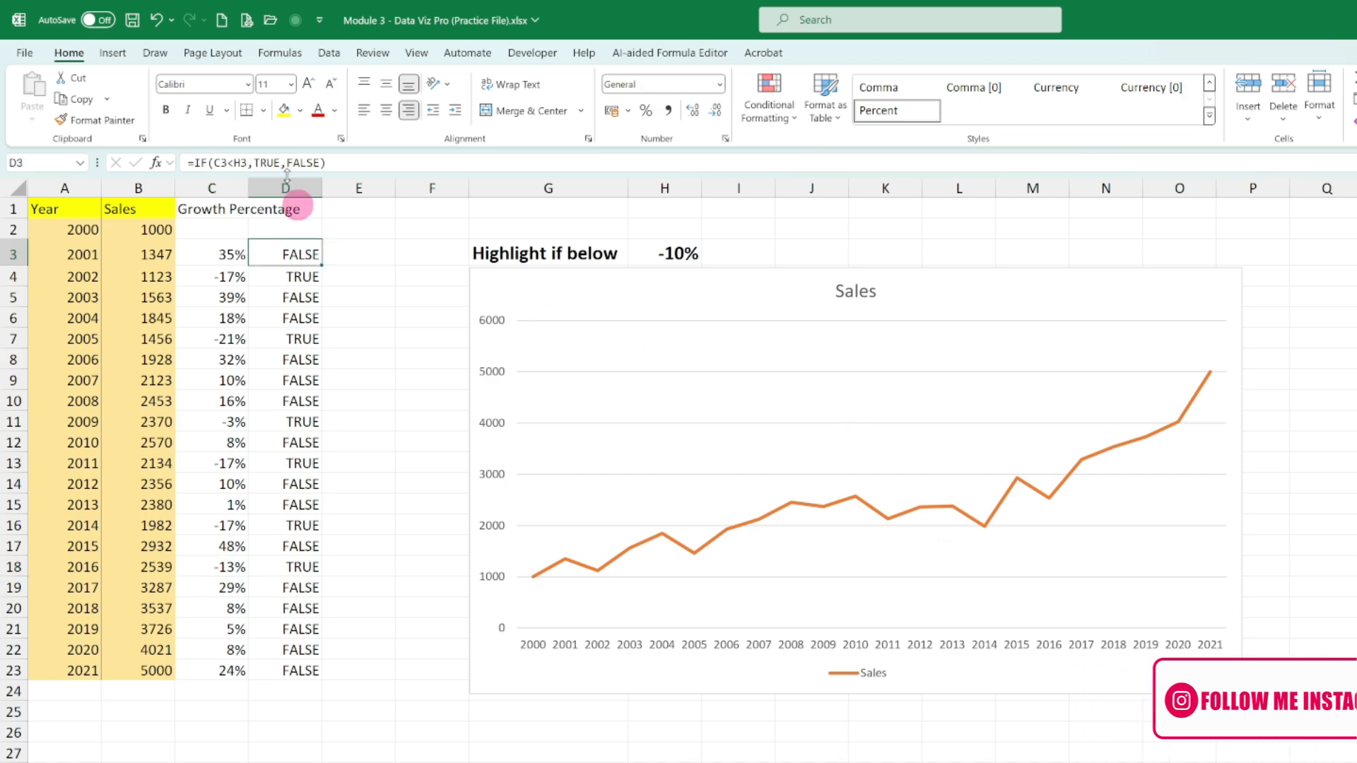
{"action": "double_click", "coordinate": [263, 162]}
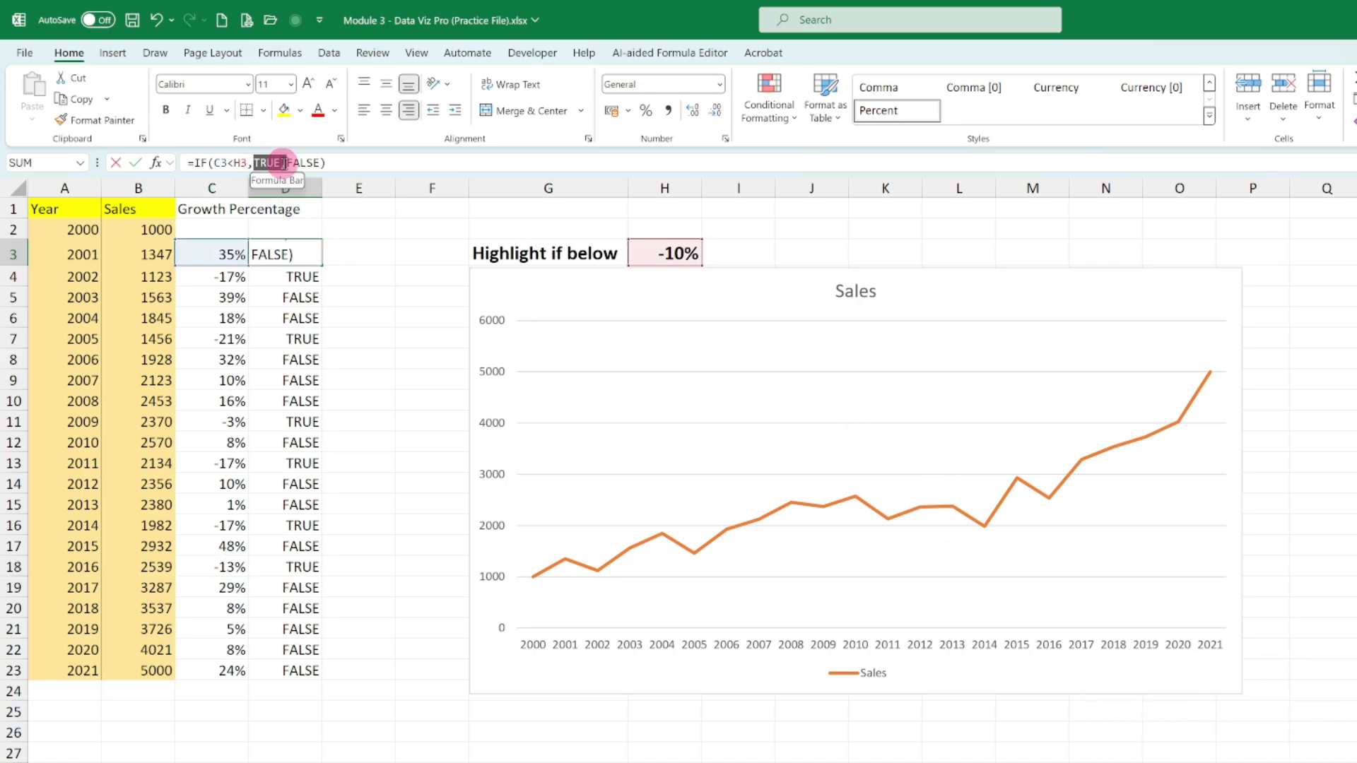
{"action": "left_click", "coordinate": [117, 260]}
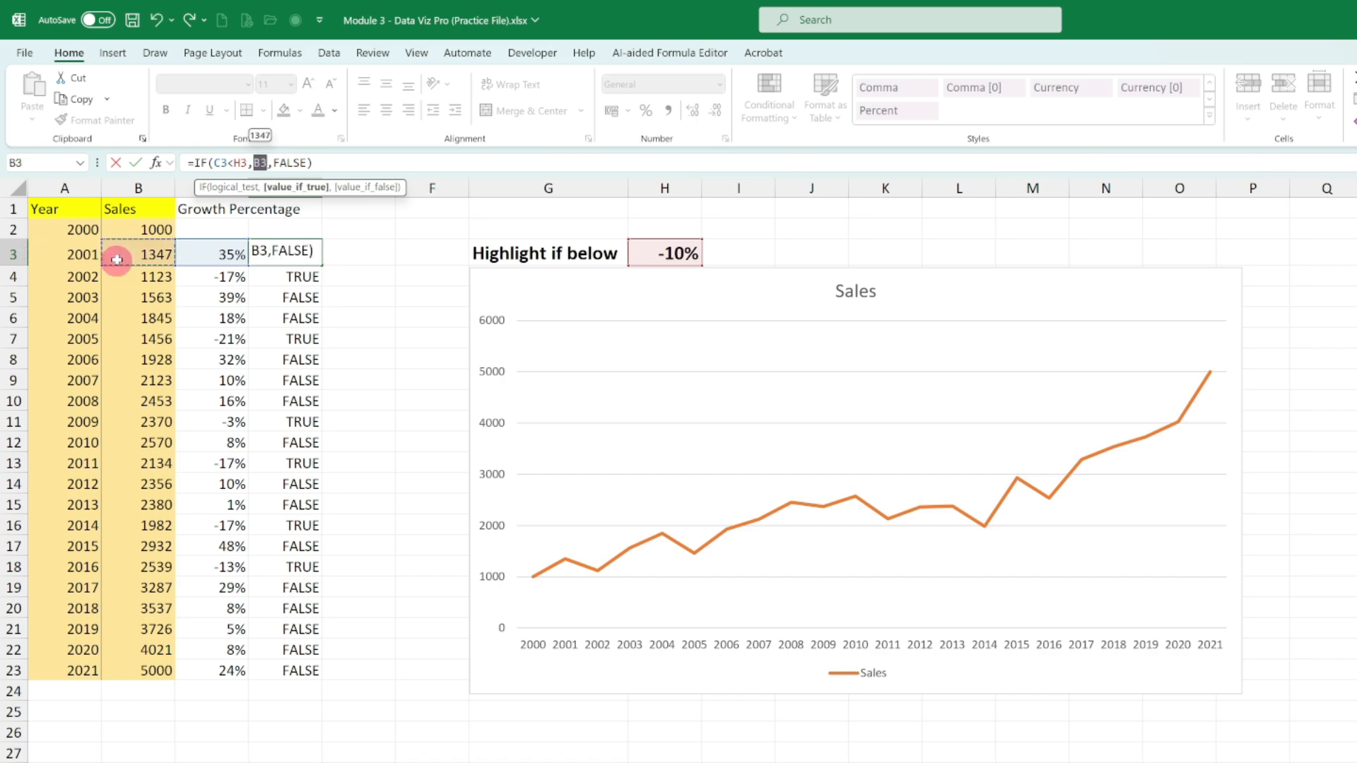
{"action": "key", "text": "Return"}
{"action": "left_click", "coordinate": [311, 256]}
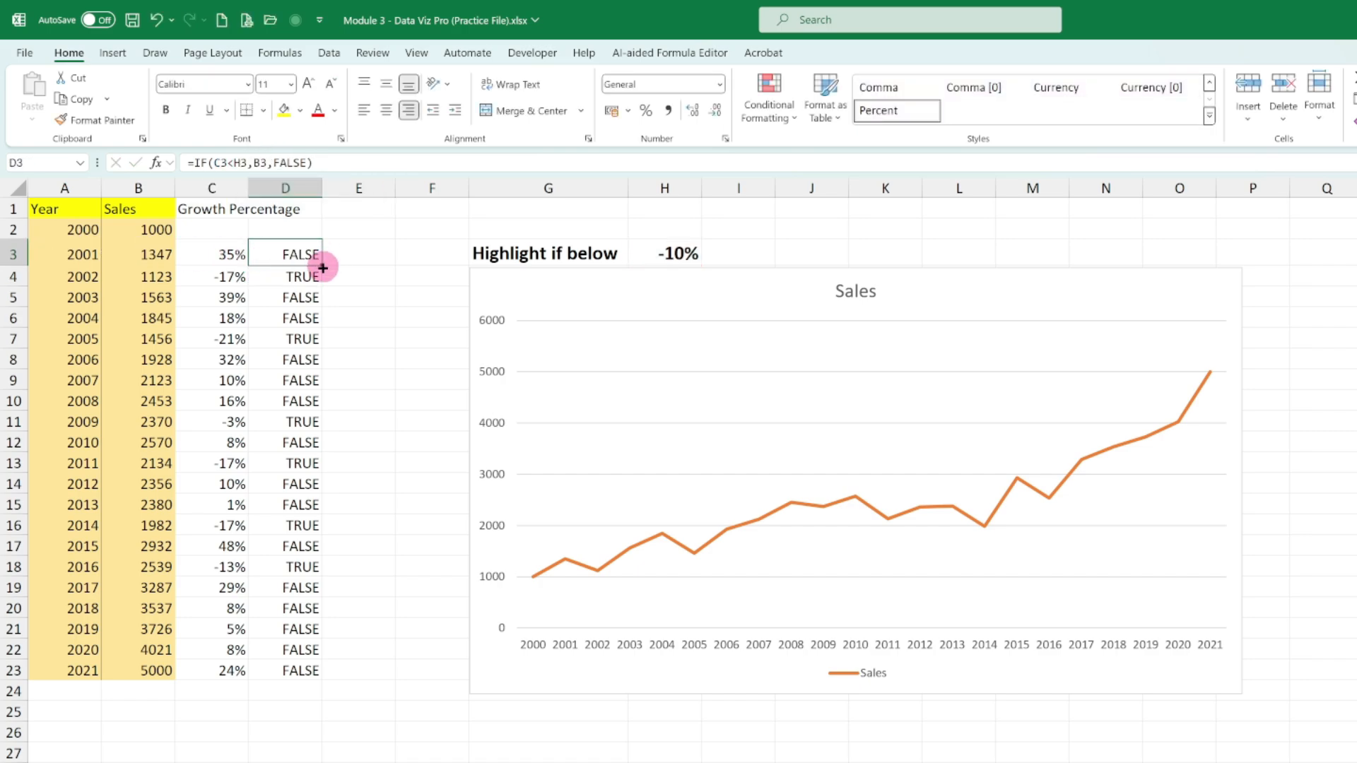
{"action": "left_click_drag", "start_coordinate": [323, 268], "coordinate": [324, 676]}
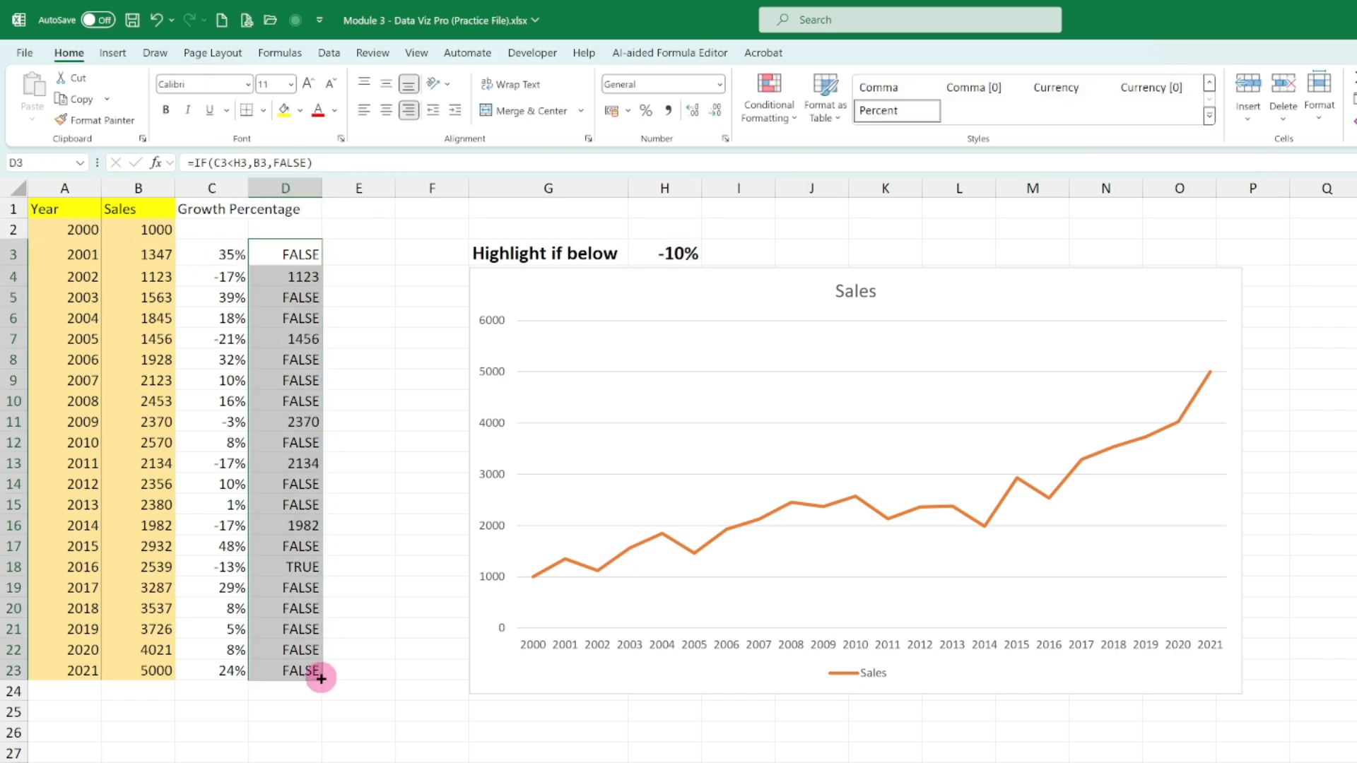
{"action": "left_click", "coordinate": [302, 282]}
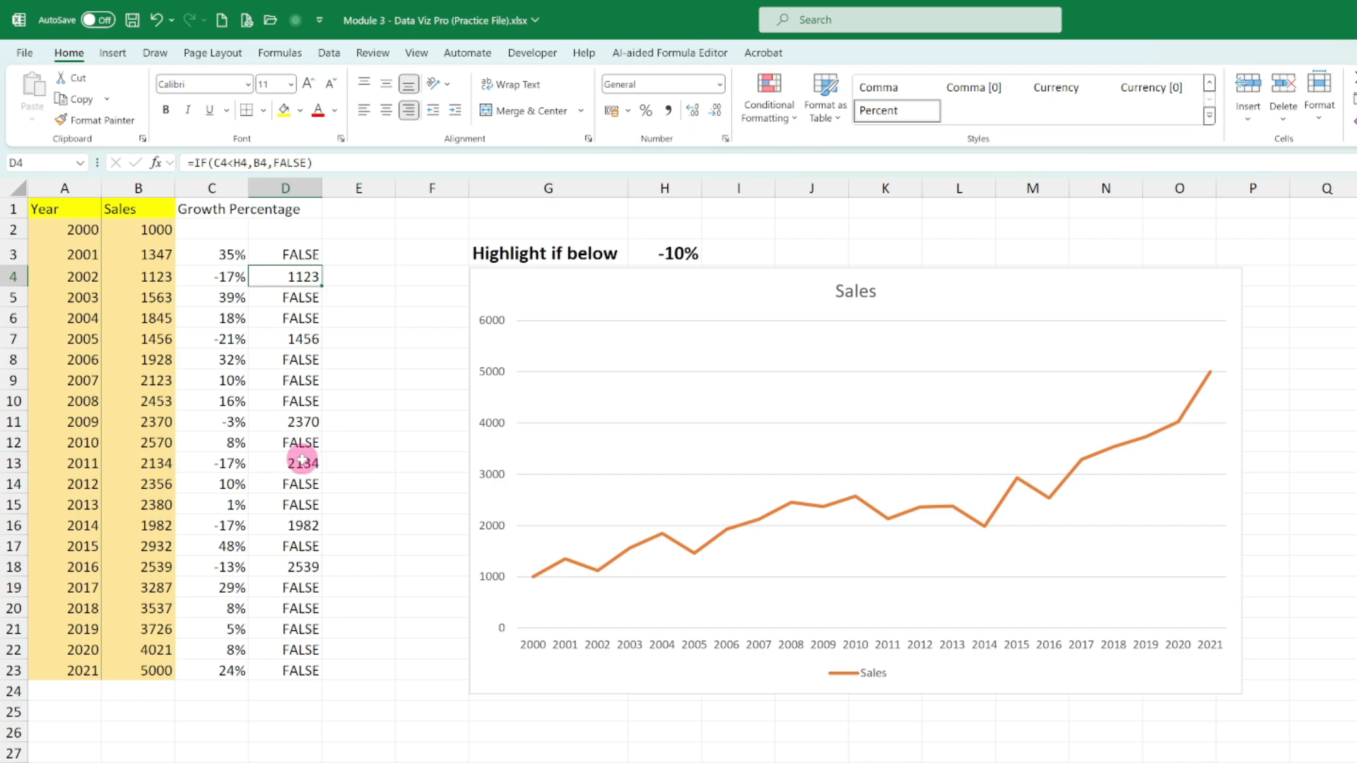
- Replace FALSE with an empty string "" in the D3 formula, fill it down to D23 and check D5 and D4
{"action": "left_click", "coordinate": [303, 253]}
{"action": "left_click_drag", "start_coordinate": [274, 163], "coordinate": [306, 168]}
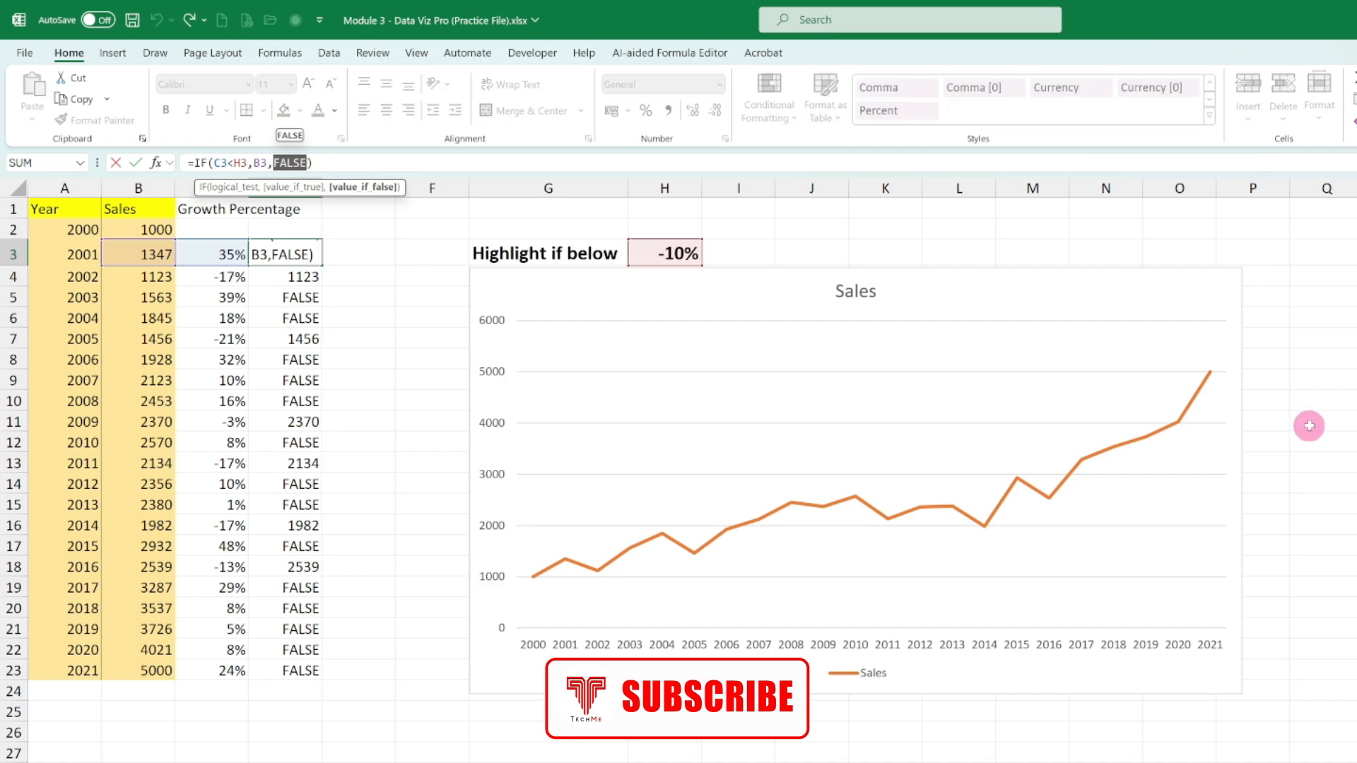
{"action": "type", "text": "\"\""}
{"action": "key", "text": "Return"}
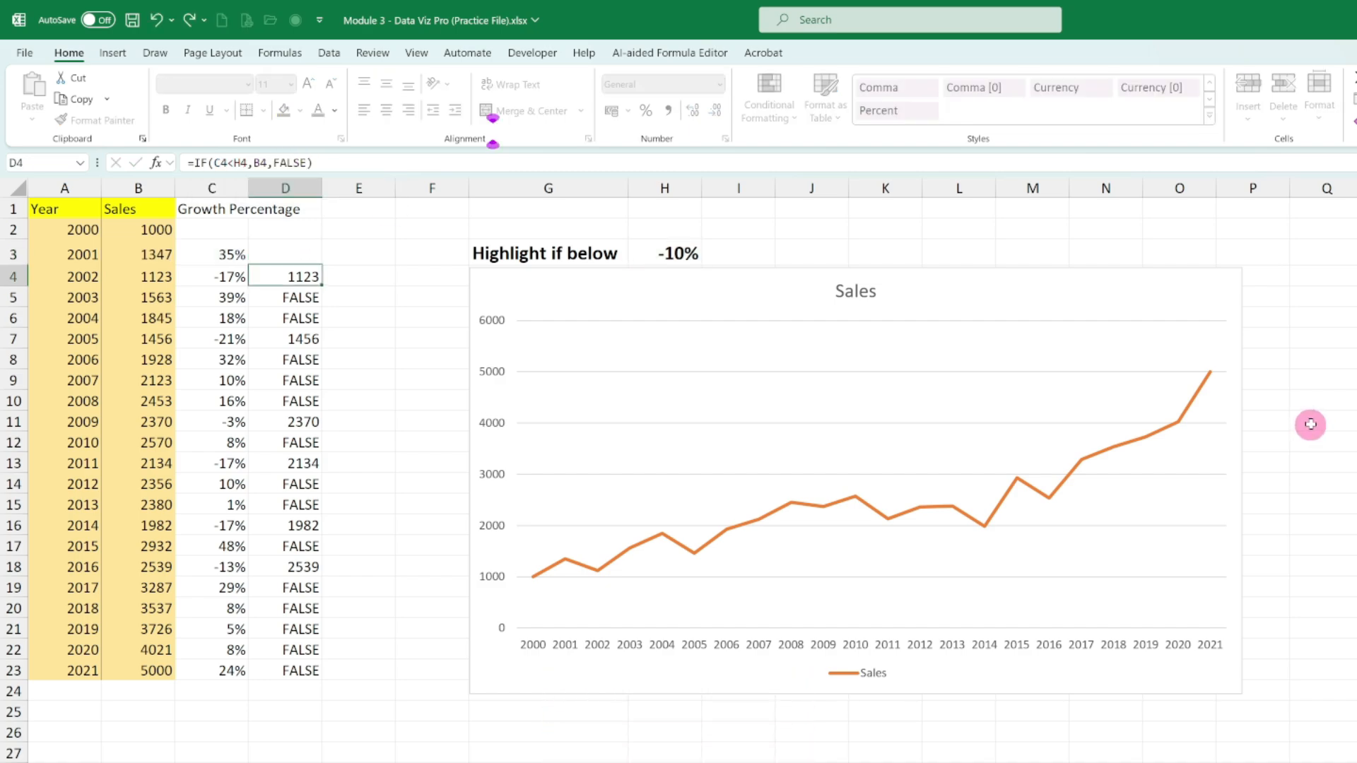
{"action": "left_click", "coordinate": [308, 260]}
{"action": "left_click_drag", "start_coordinate": [322, 266], "coordinate": [325, 688]}
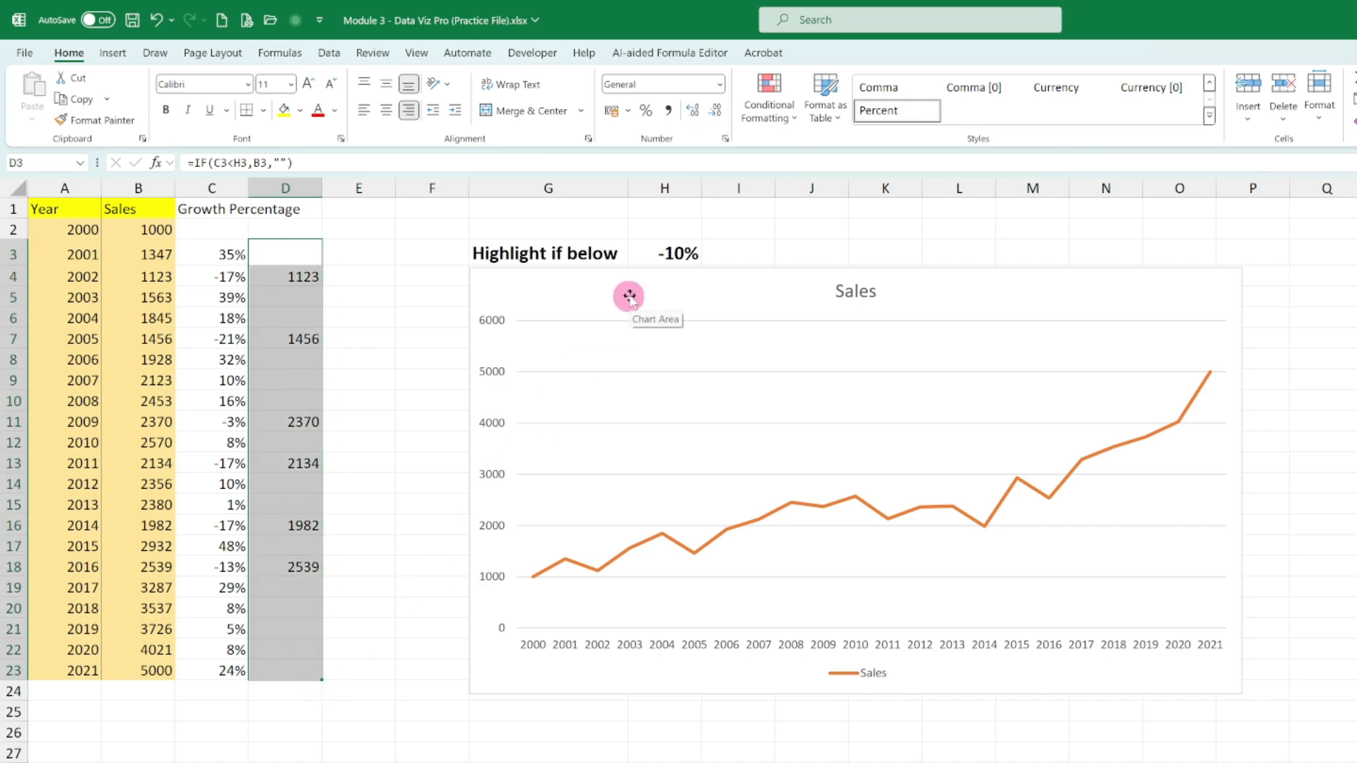
{"action": "left_click", "coordinate": [276, 299]}
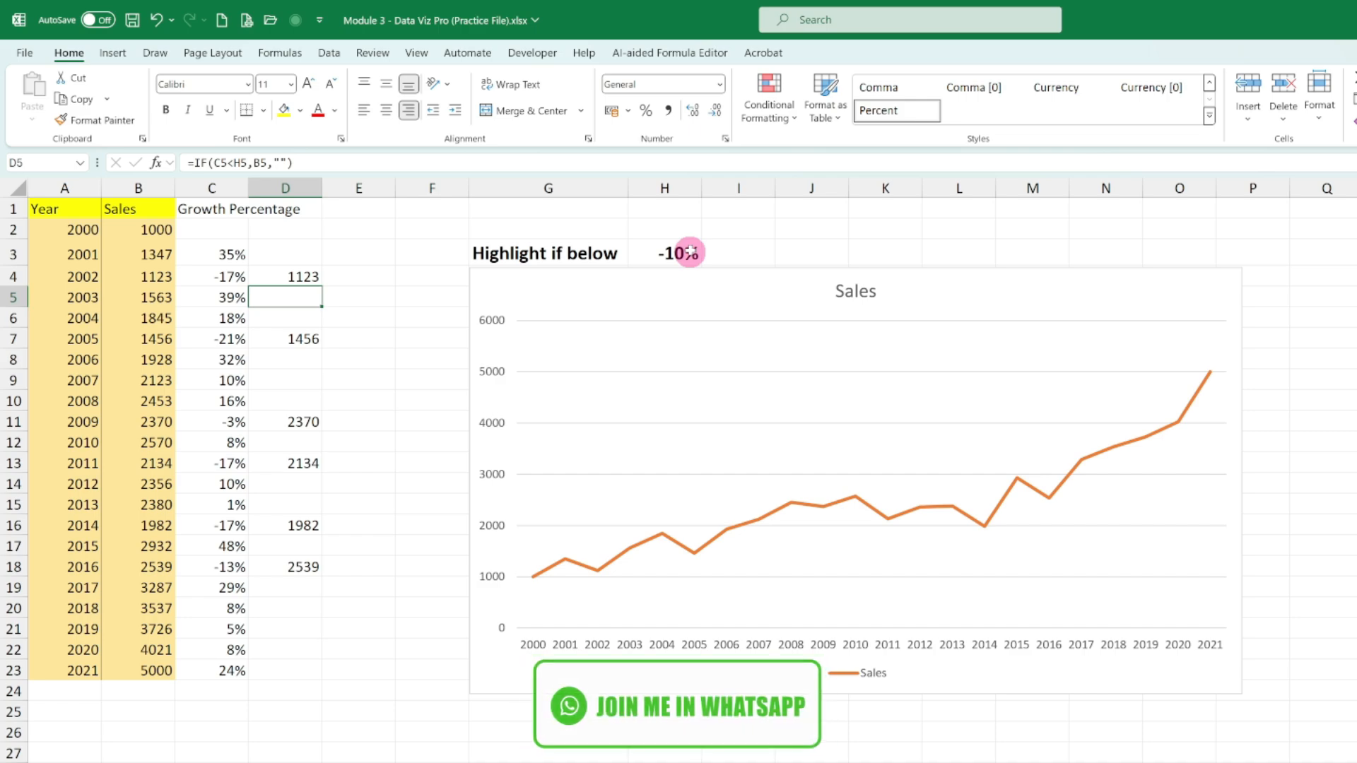
{"action": "left_click", "coordinate": [286, 276]}
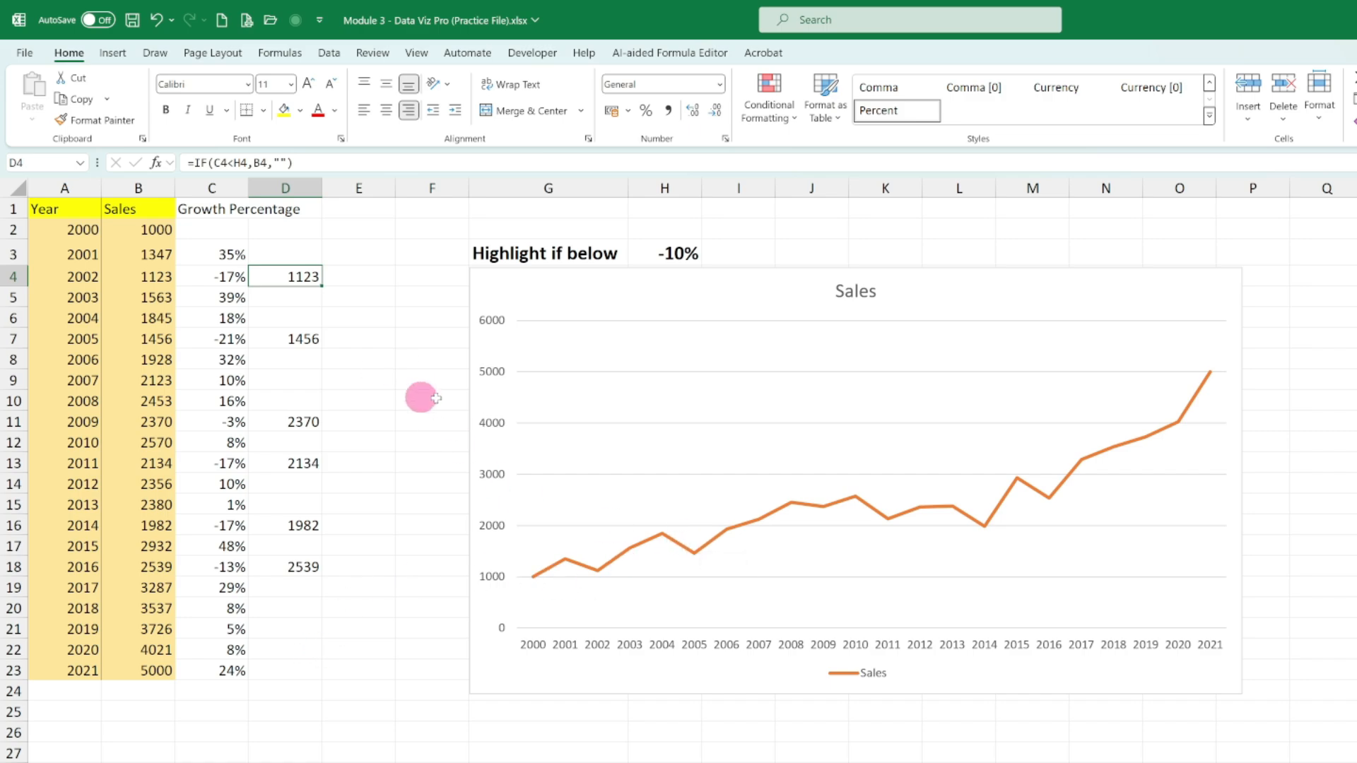
- Add a data series to the sales chart with D1 as its name and D2:D23 as its values
{"action": "left_click", "coordinate": [775, 291]}
{"action": "right_click", "coordinate": [776, 291]}
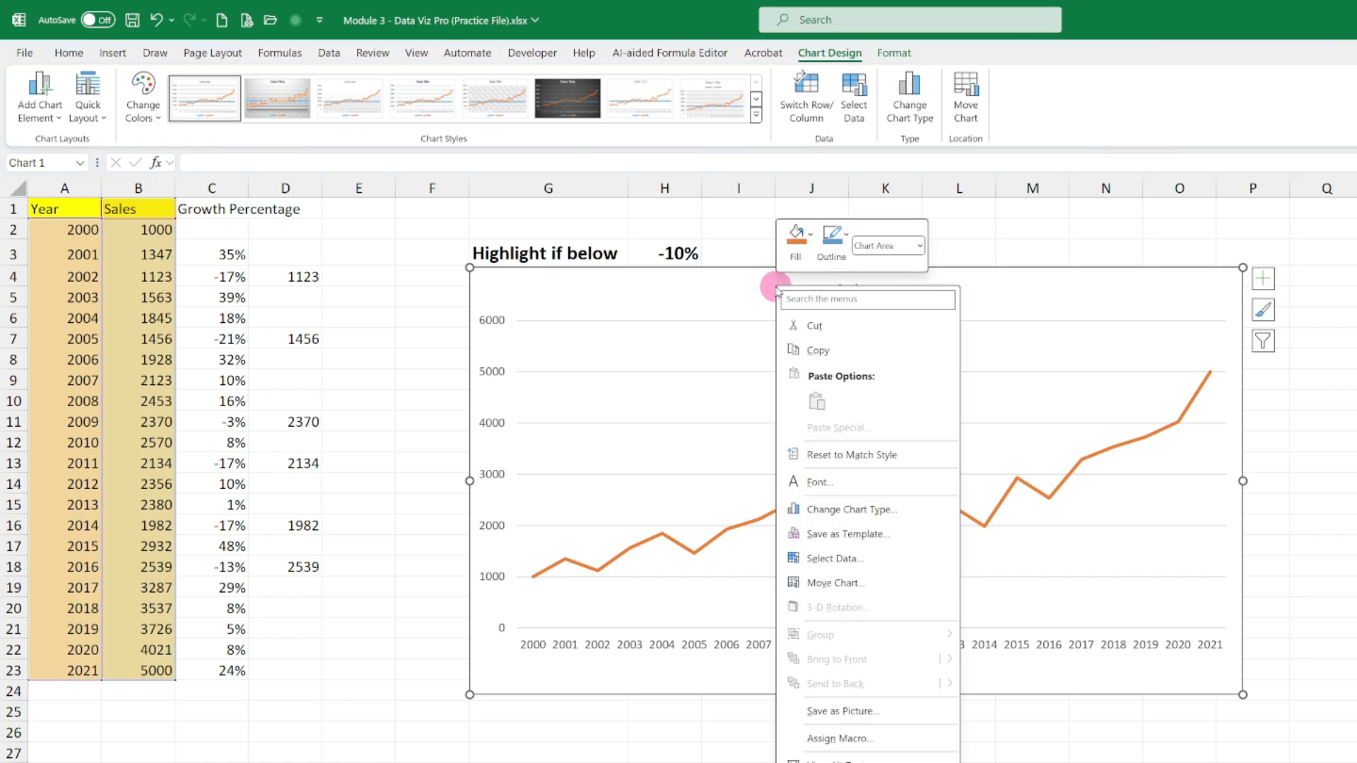
{"action": "left_click", "coordinate": [861, 562]}
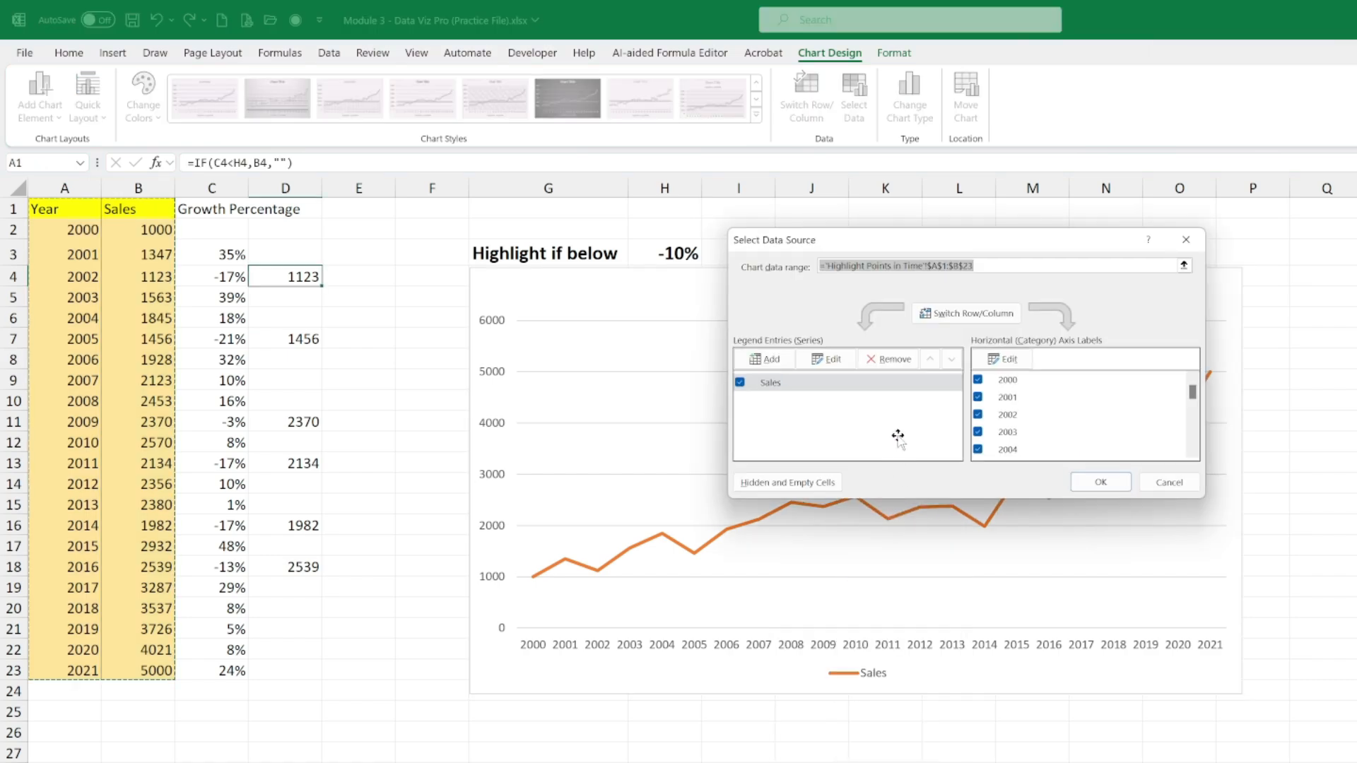
{"action": "left_click", "coordinate": [762, 360]}
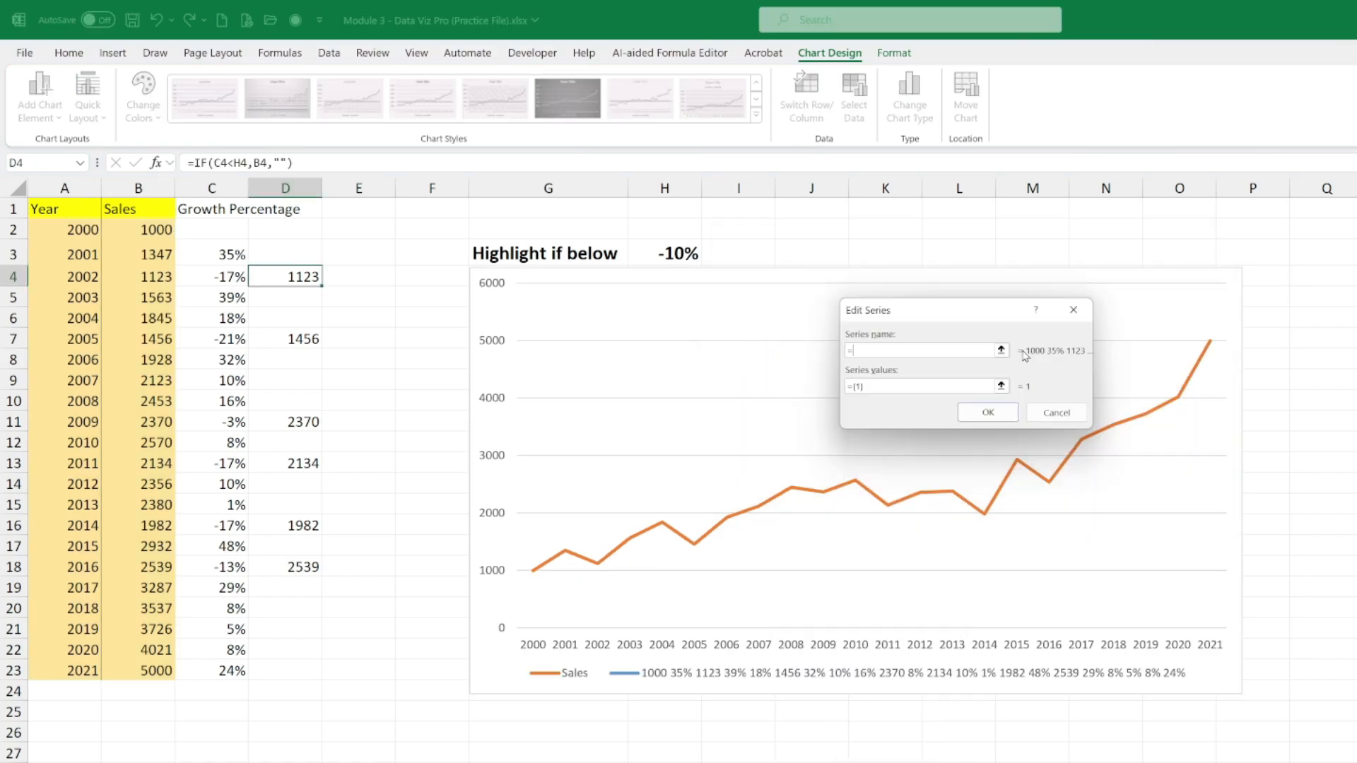
{"action": "left_click", "coordinate": [281, 209]}
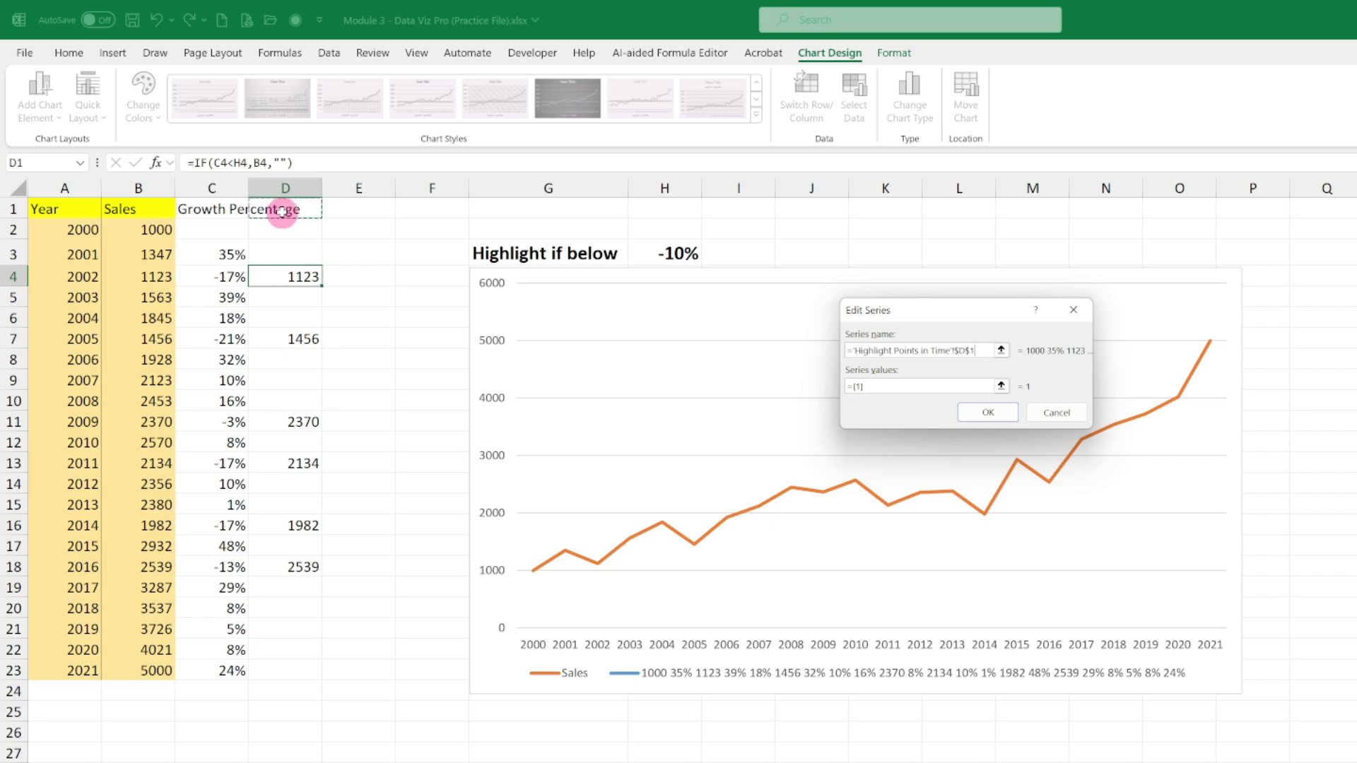
{"action": "left_click", "coordinate": [1001, 386]}
{"action": "left_click_drag", "start_coordinate": [294, 226], "coordinate": [297, 672]}
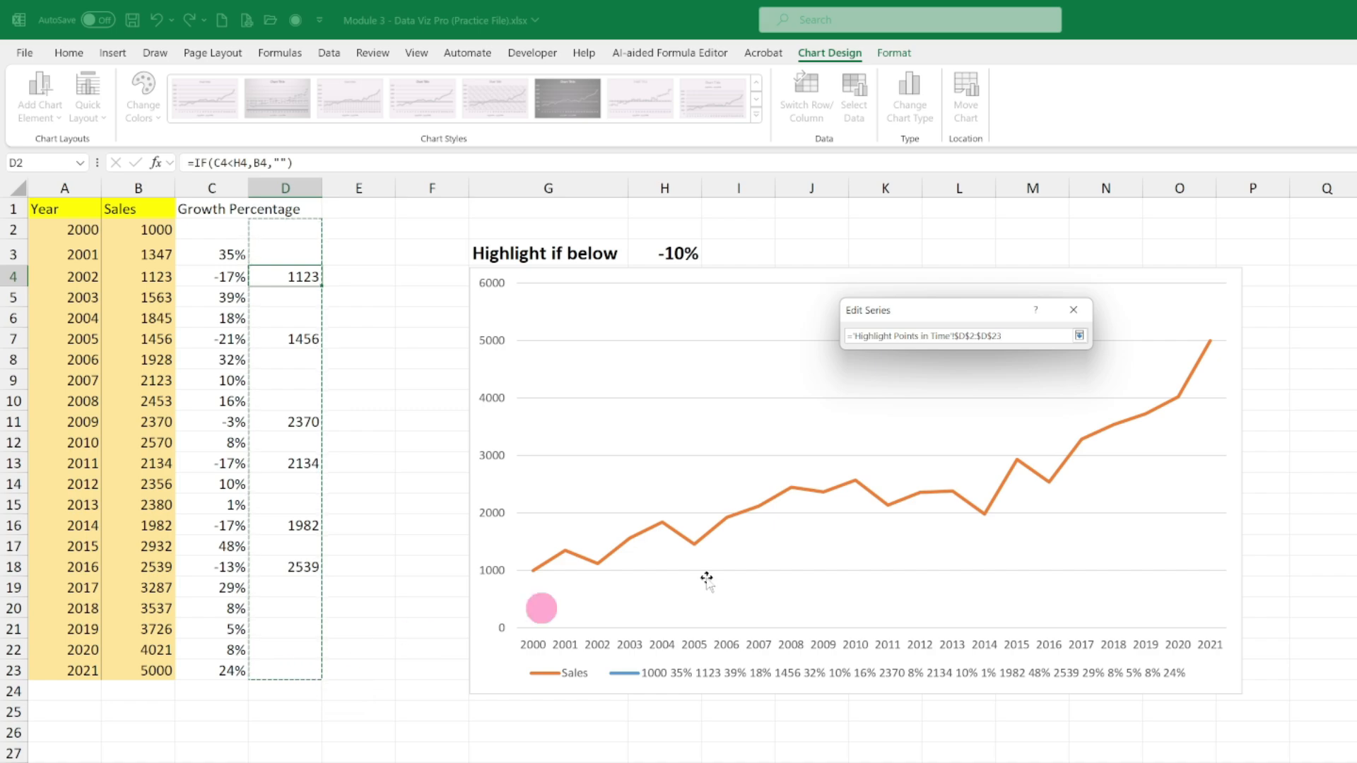
{"action": "left_click", "coordinate": [1080, 337]}
{"action": "left_click", "coordinate": [994, 415]}
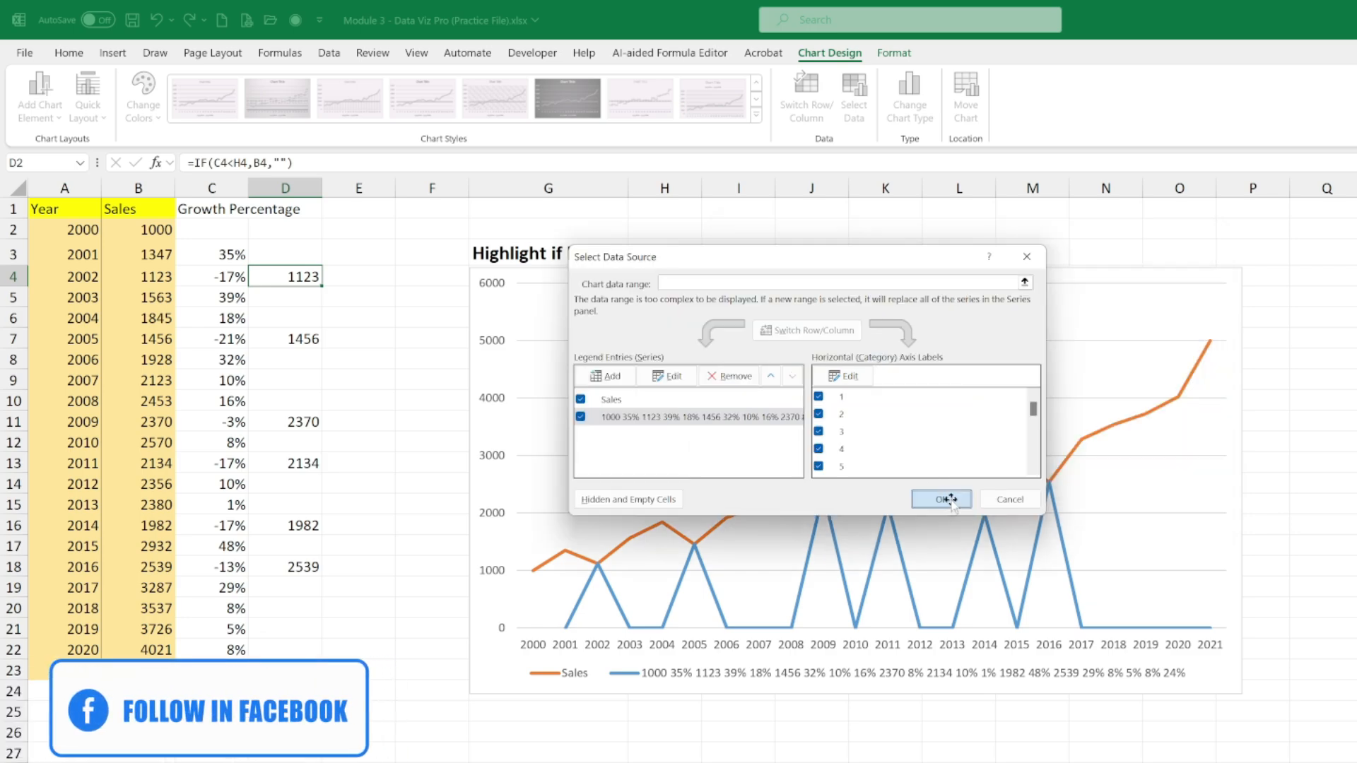
{"action": "left_click", "coordinate": [945, 494]}
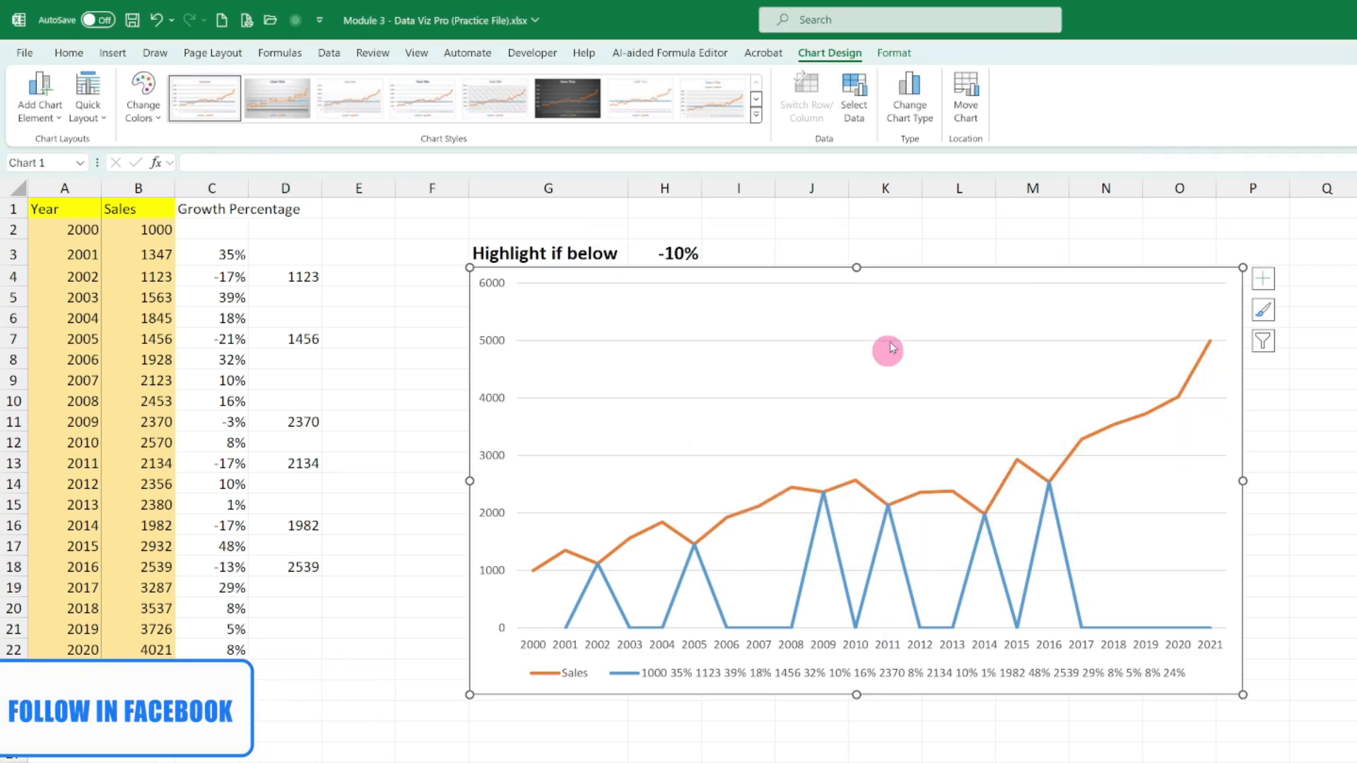
- Change the chart to a combo with Sales as Line and the helper series as Clustered Column, and delete the legend
{"action": "left_click", "coordinate": [910, 93]}
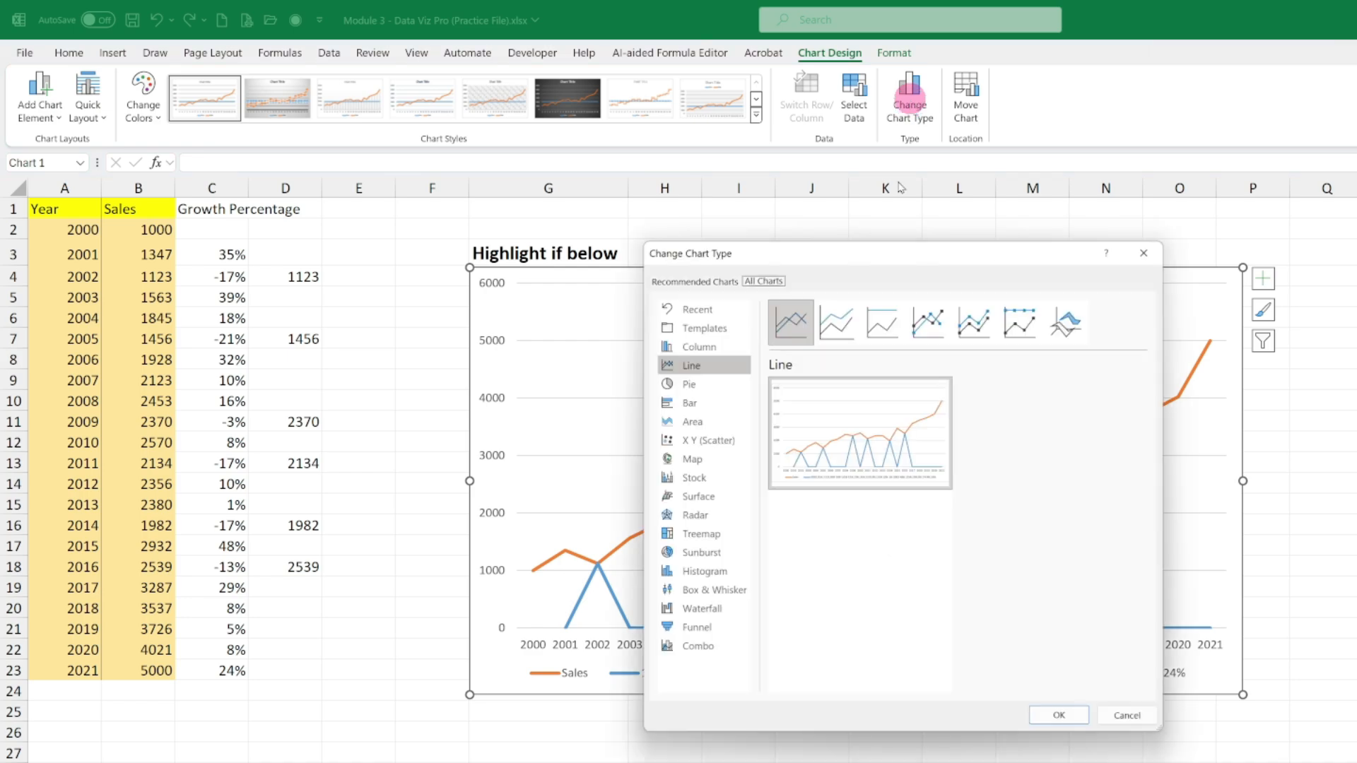
{"action": "left_click", "coordinate": [707, 657]}
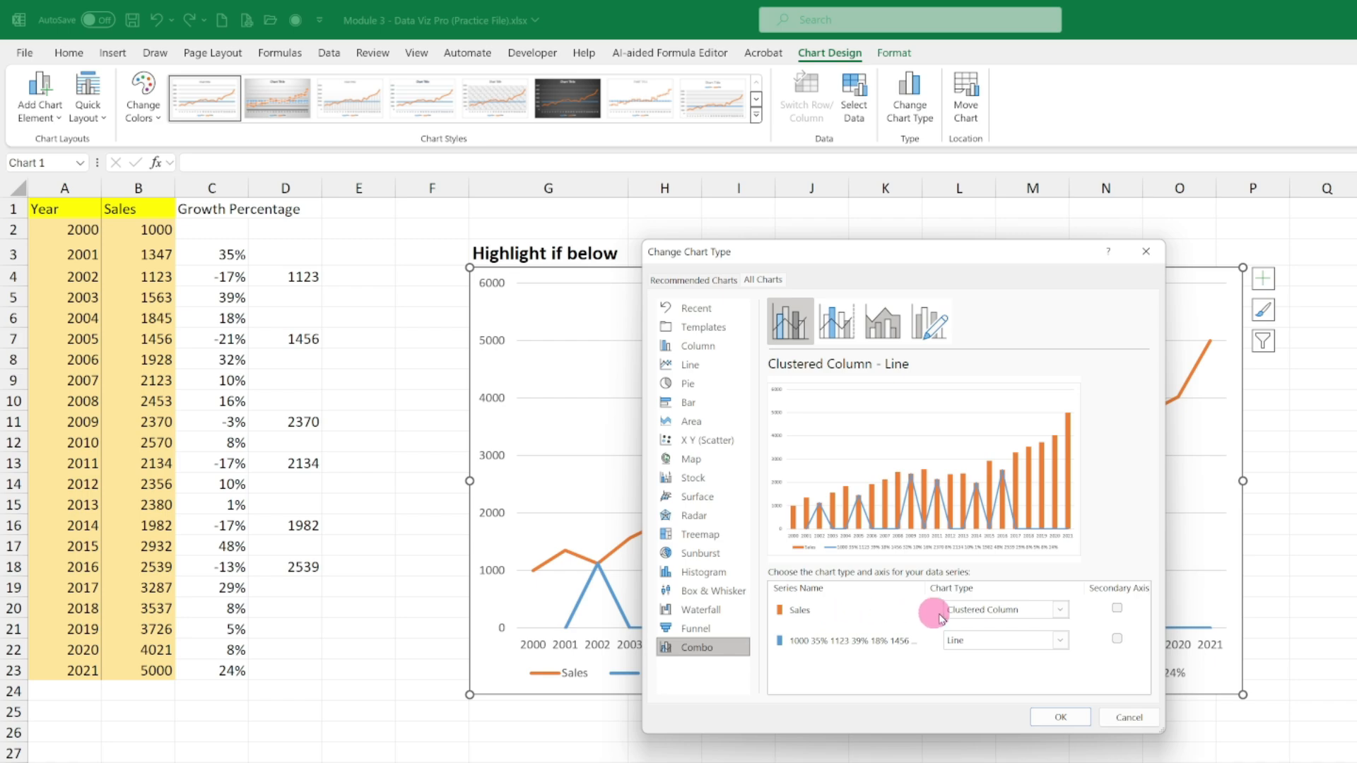
{"action": "left_click", "coordinate": [977, 611]}
{"action": "left_click", "coordinate": [979, 451]}
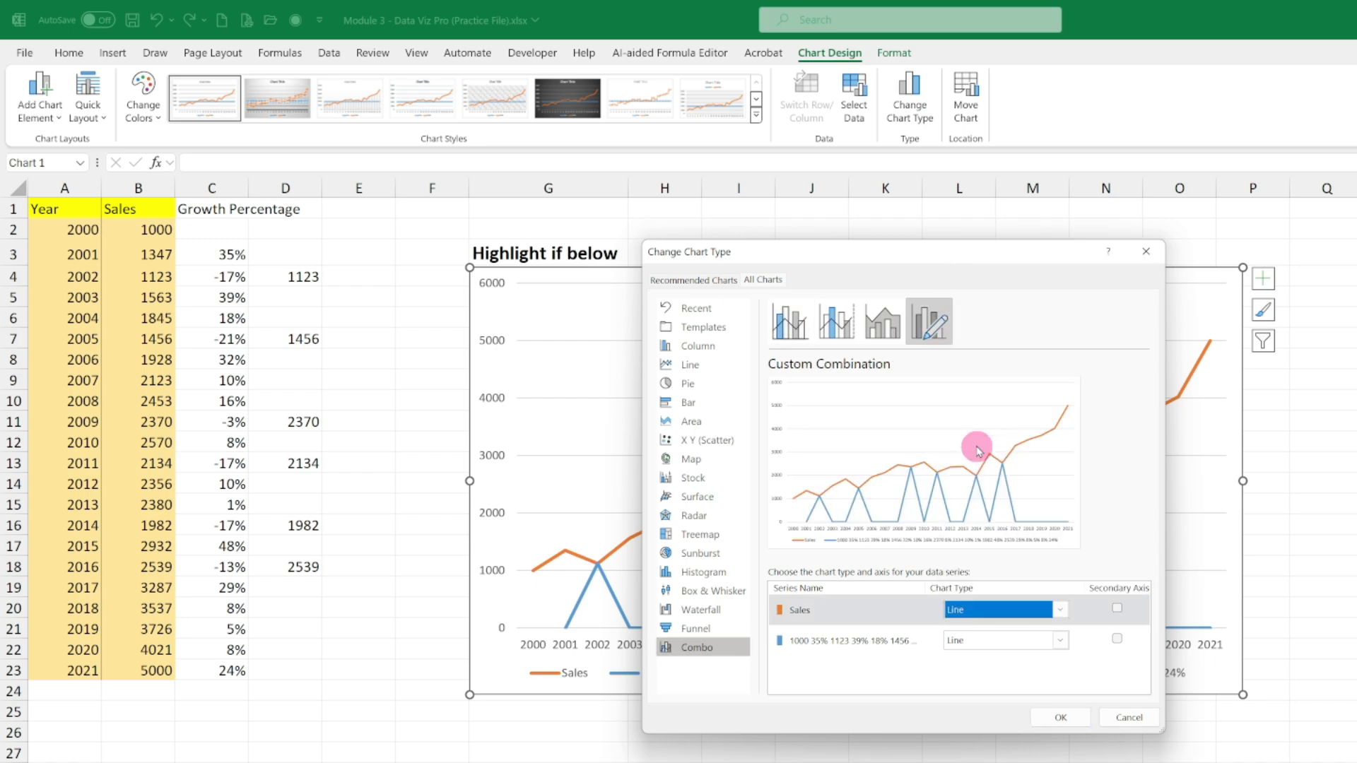
{"action": "left_click", "coordinate": [976, 639]}
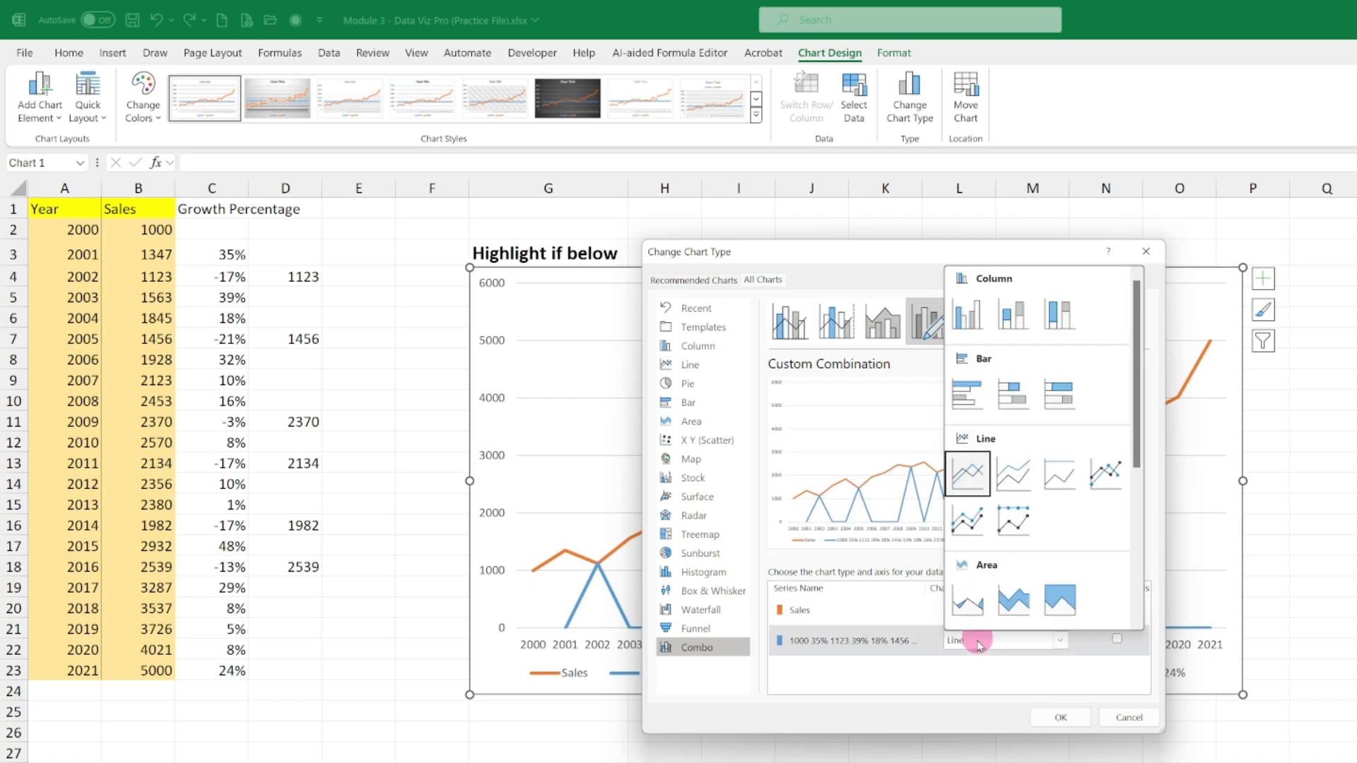
{"action": "left_click", "coordinate": [968, 320]}
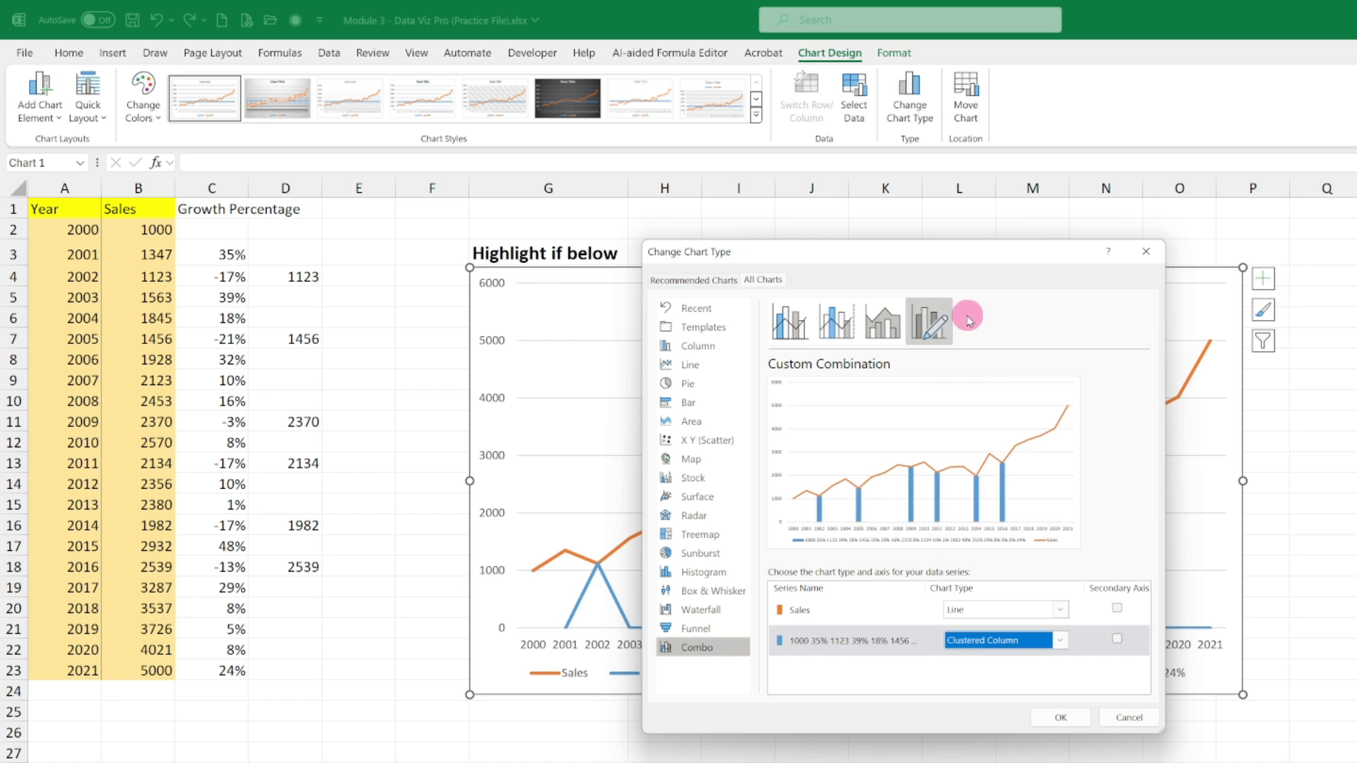
{"action": "left_click", "coordinate": [1049, 718]}
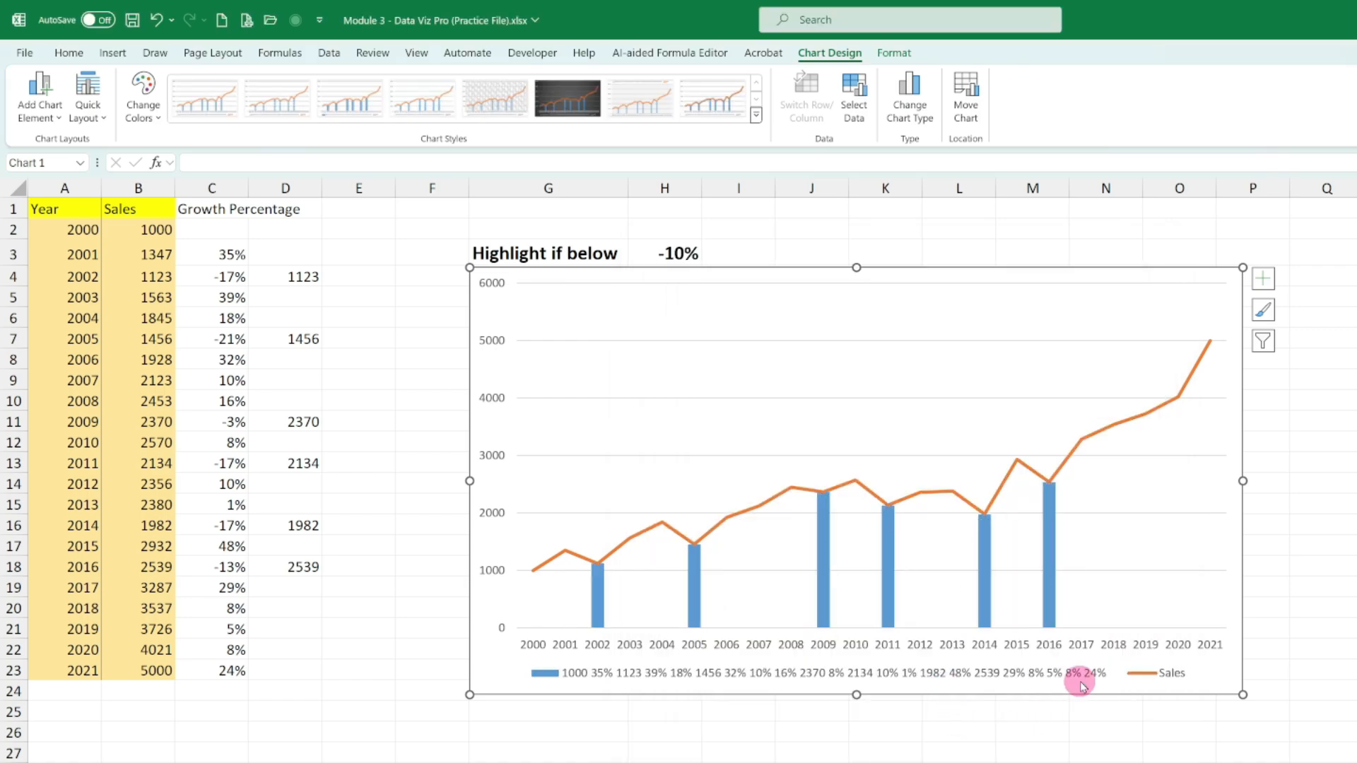
{"action": "left_click", "coordinate": [864, 675]}
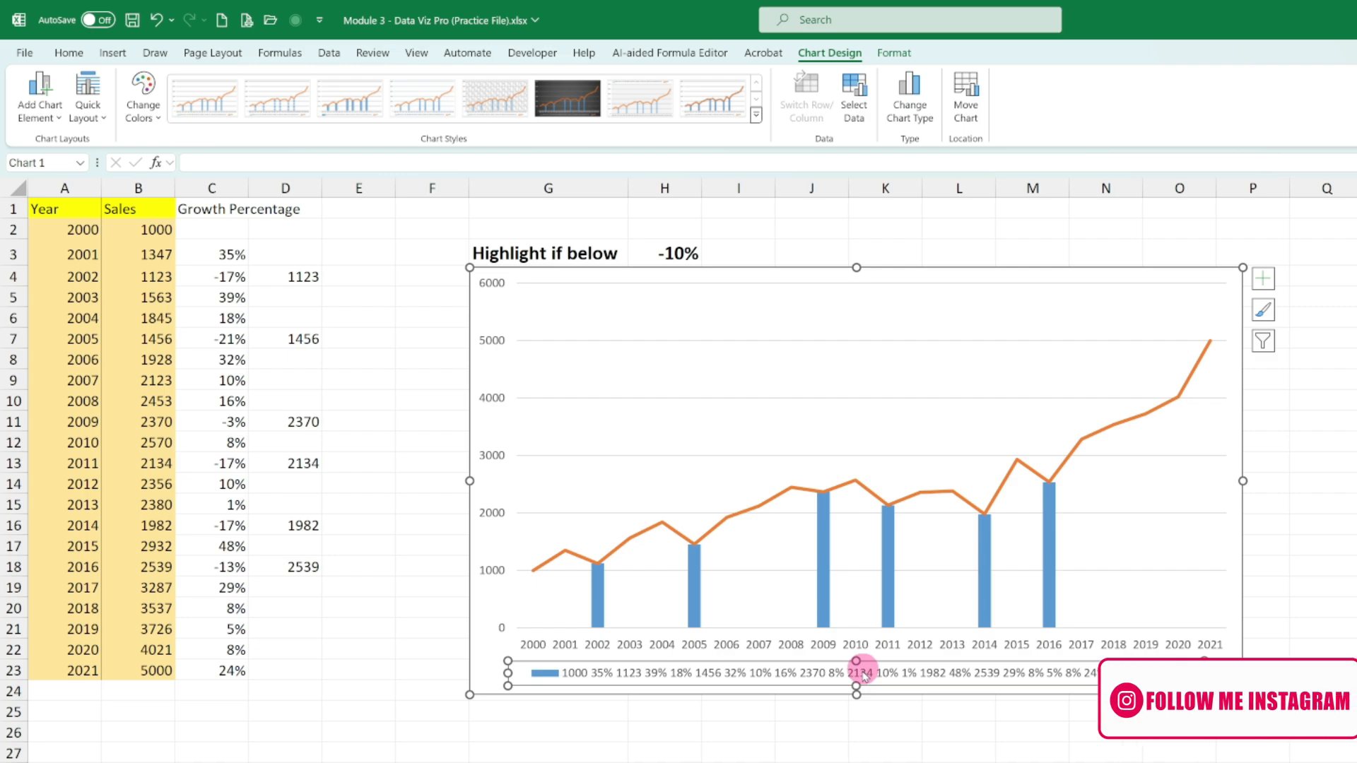
{"action": "key", "text": "Delete"}
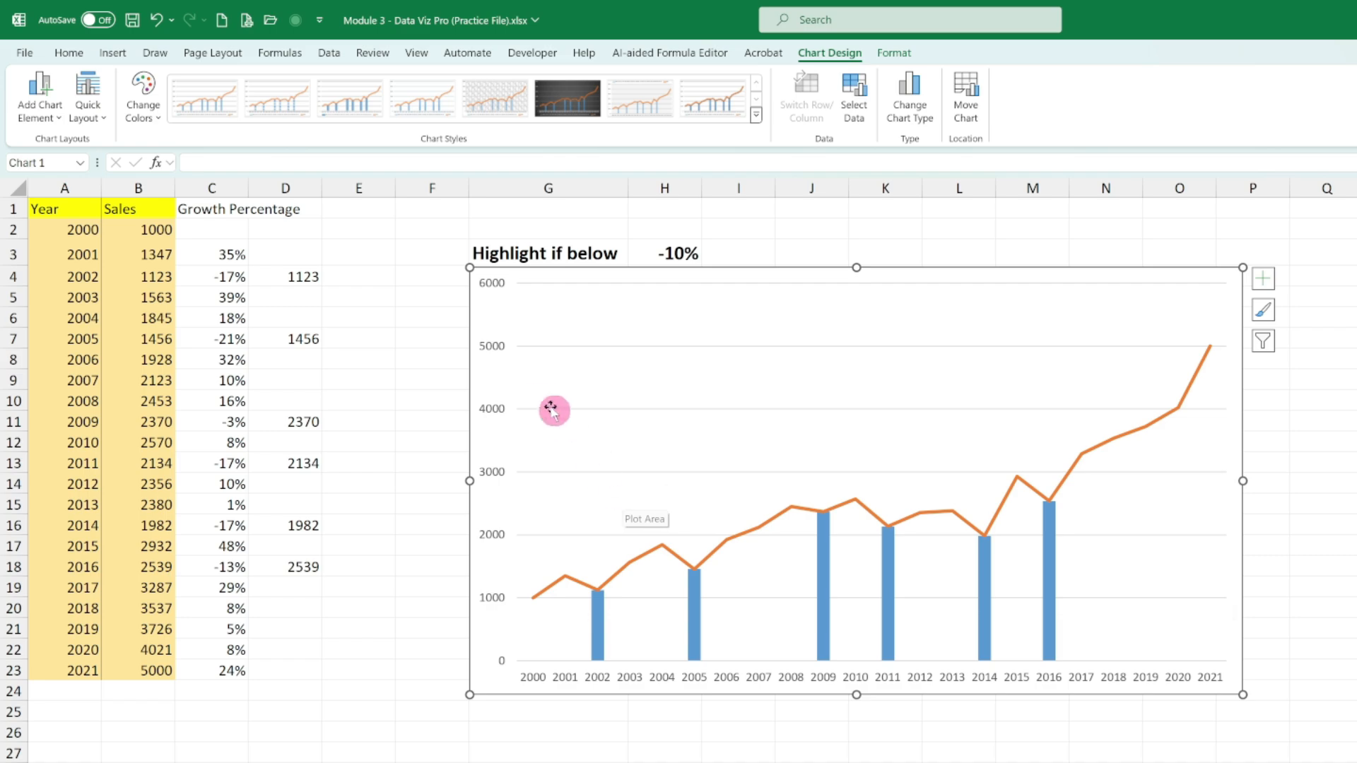
- Change the D3 formula to =IF(C3<H3,MAX(B2:B23),"") so the flag returns the highest sales value
{"action": "left_click", "coordinate": [311, 277]}
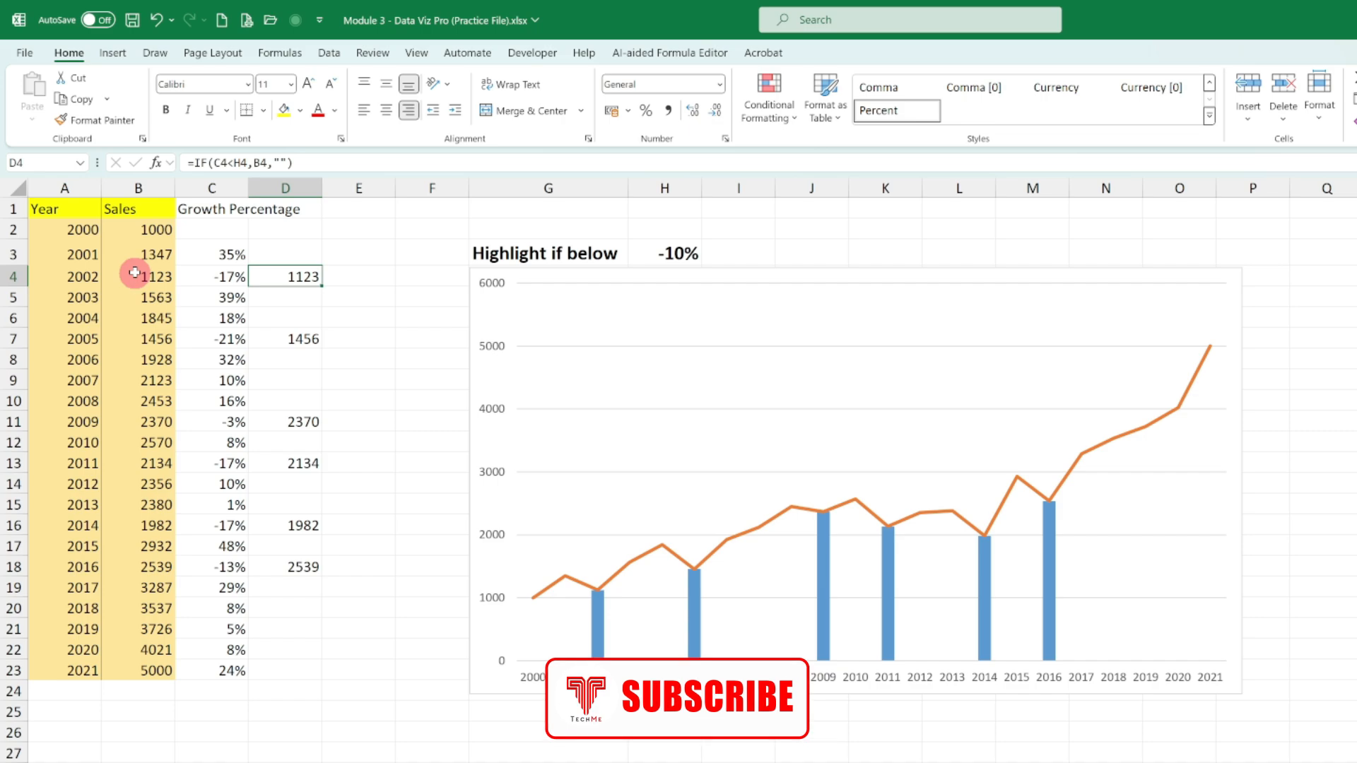
{"action": "left_click", "coordinate": [295, 246]}
{"action": "left_click_drag", "start_coordinate": [255, 164], "coordinate": [402, 158]}
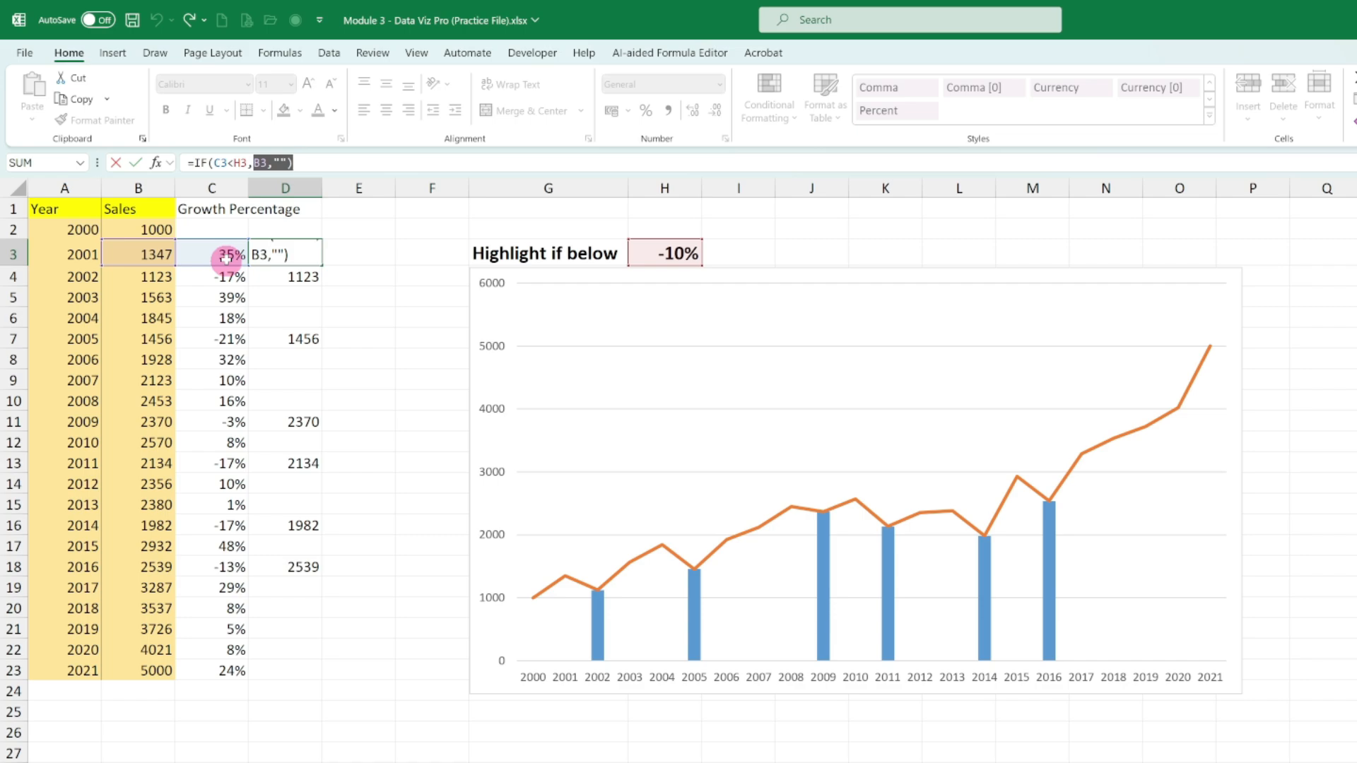
{"action": "key", "text": "BackSpace"}
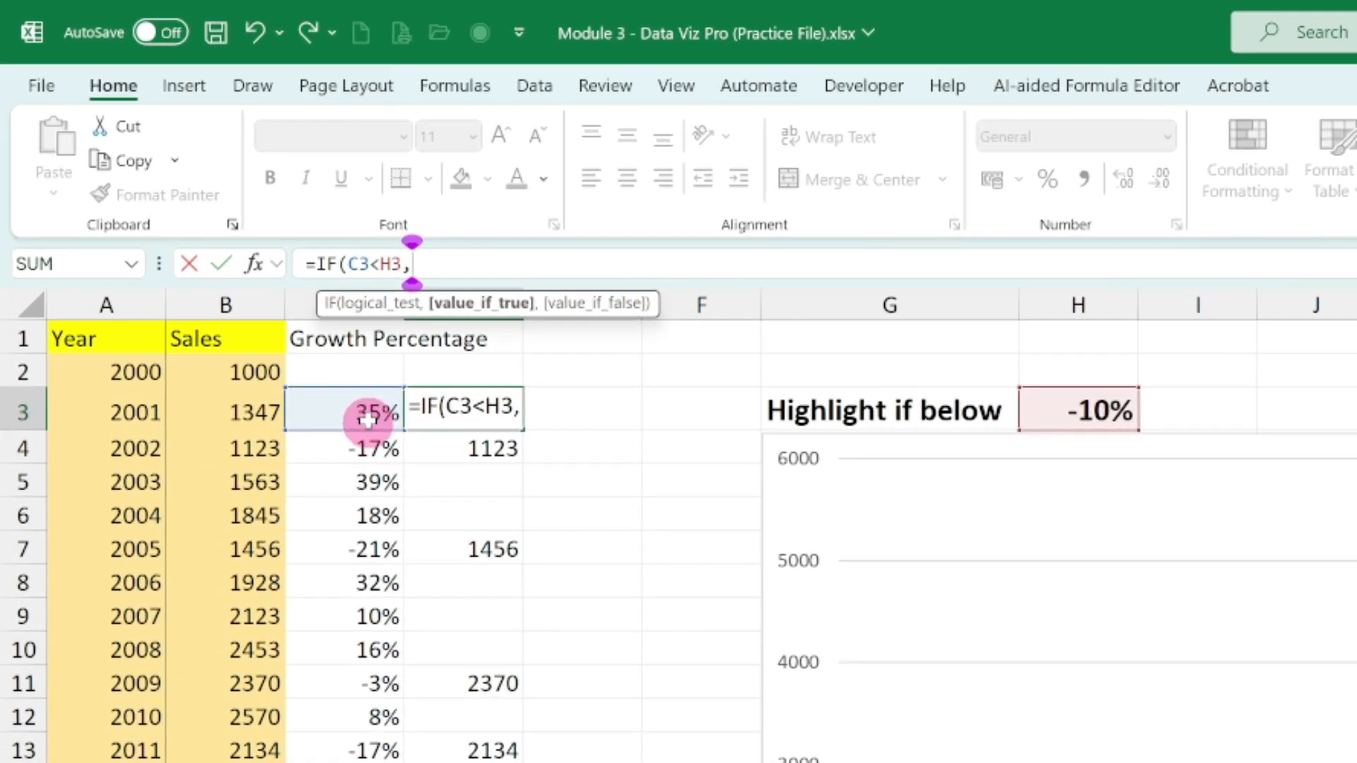
{"action": "type", "text": "m"}
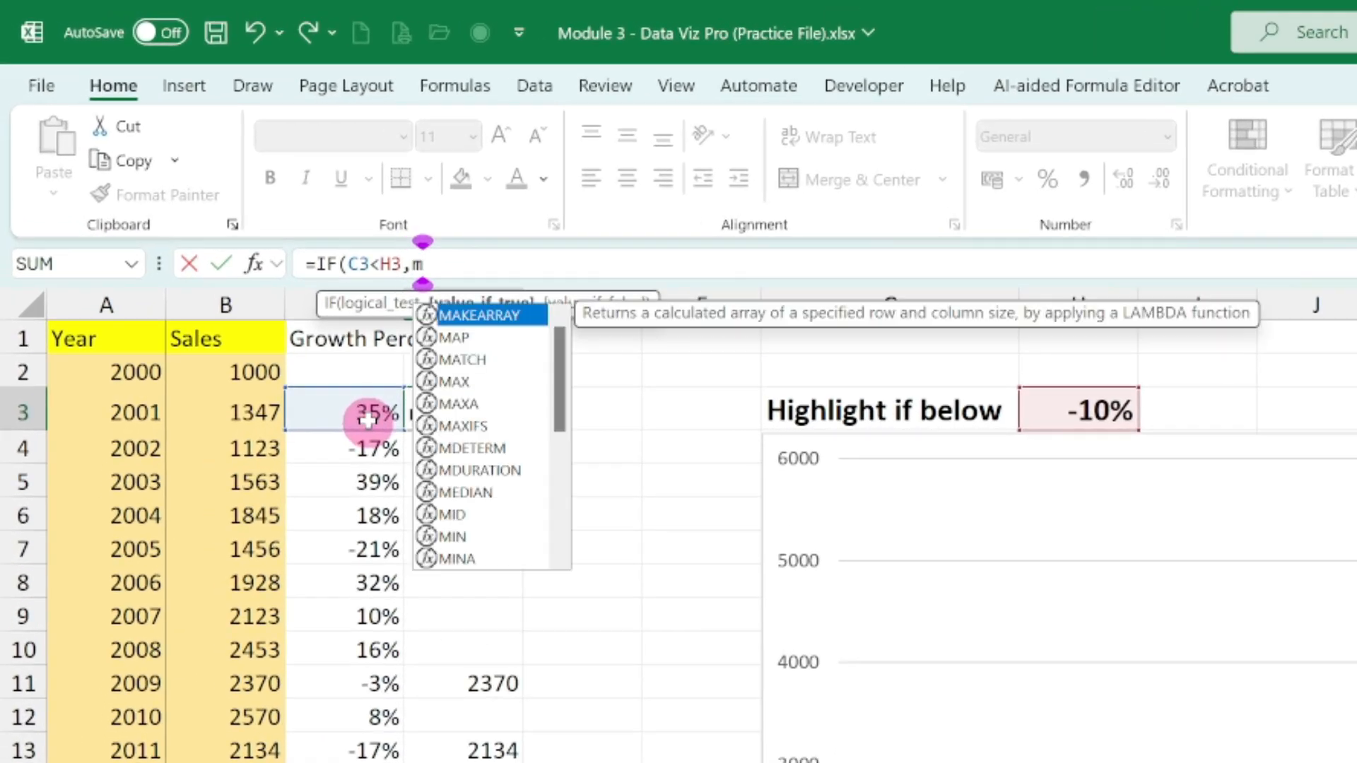
{"action": "type", "text": "ax"}
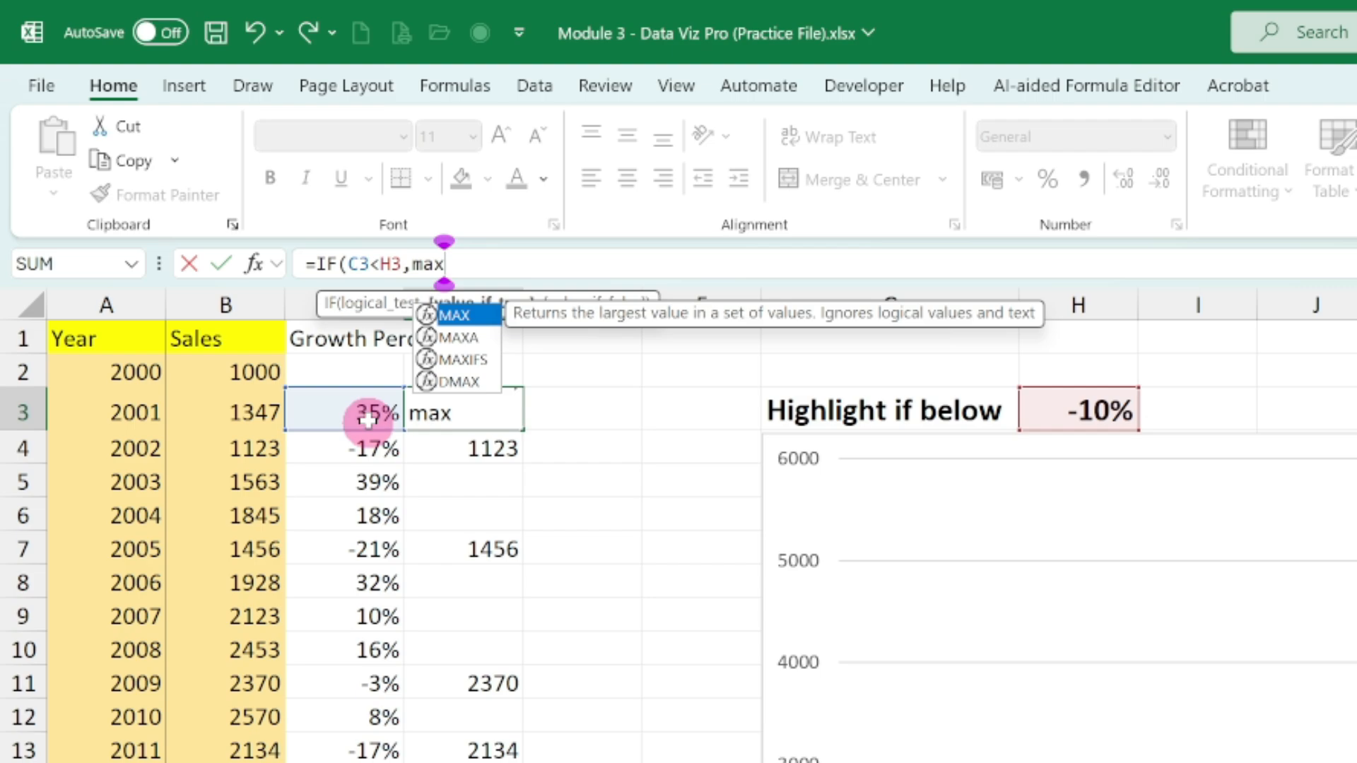
{"action": "key", "text": "Tab"}
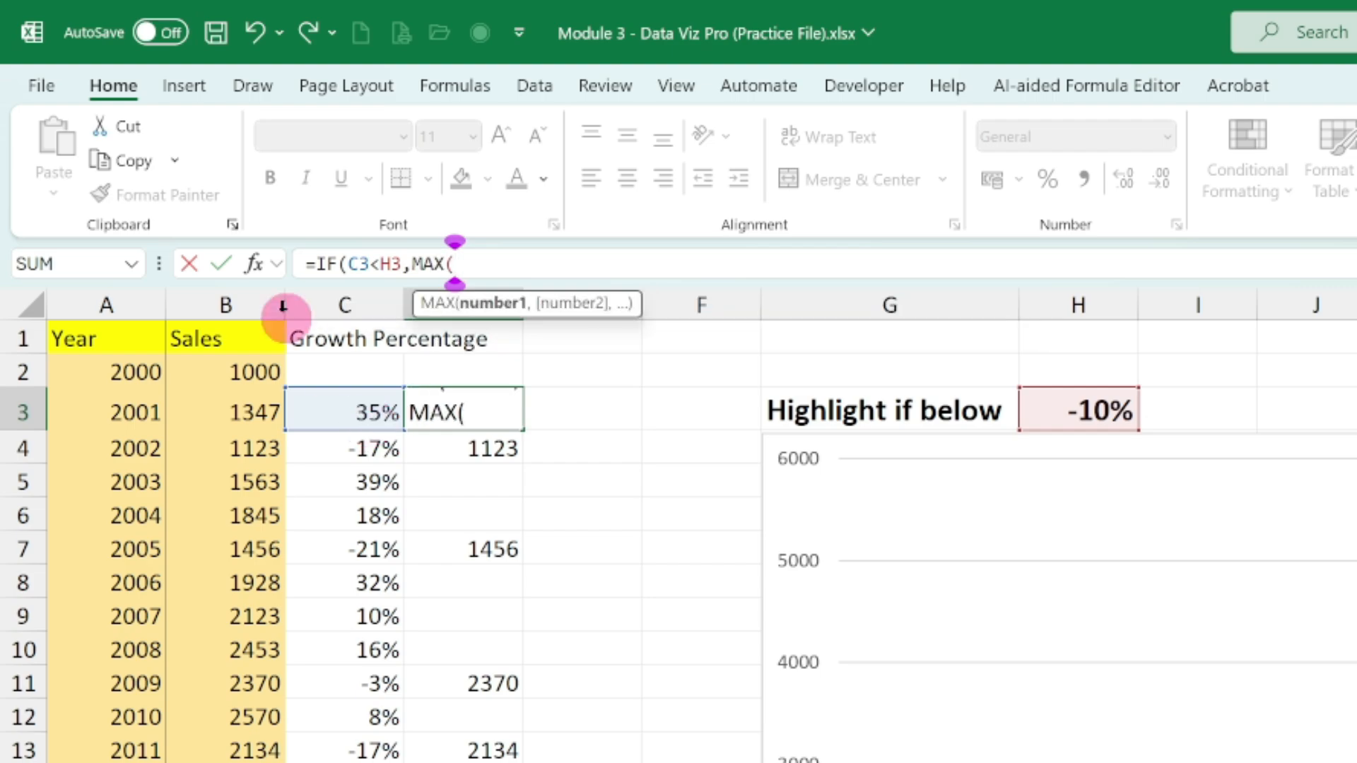
{"action": "left_click_drag", "start_coordinate": [258, 369], "coordinate": [247, 762]}
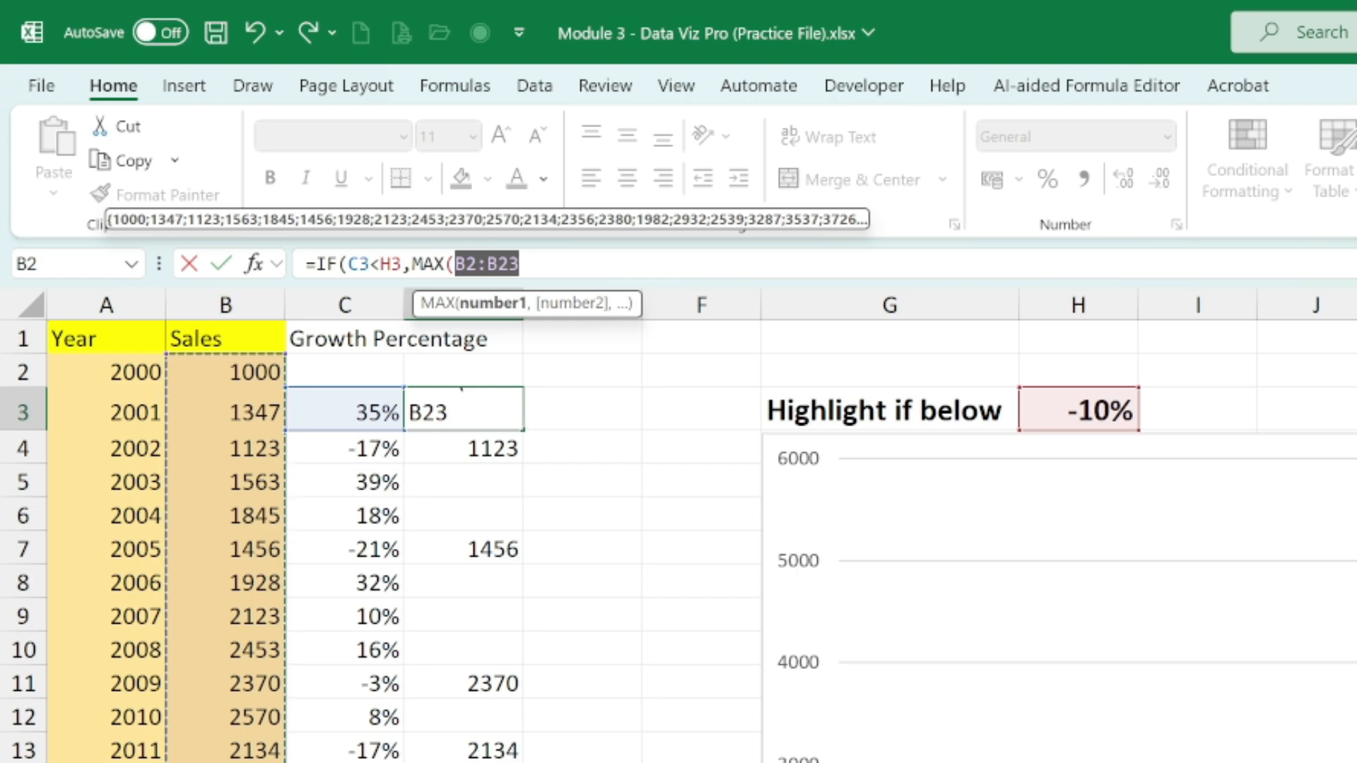
{"action": "type", "text": ")"}
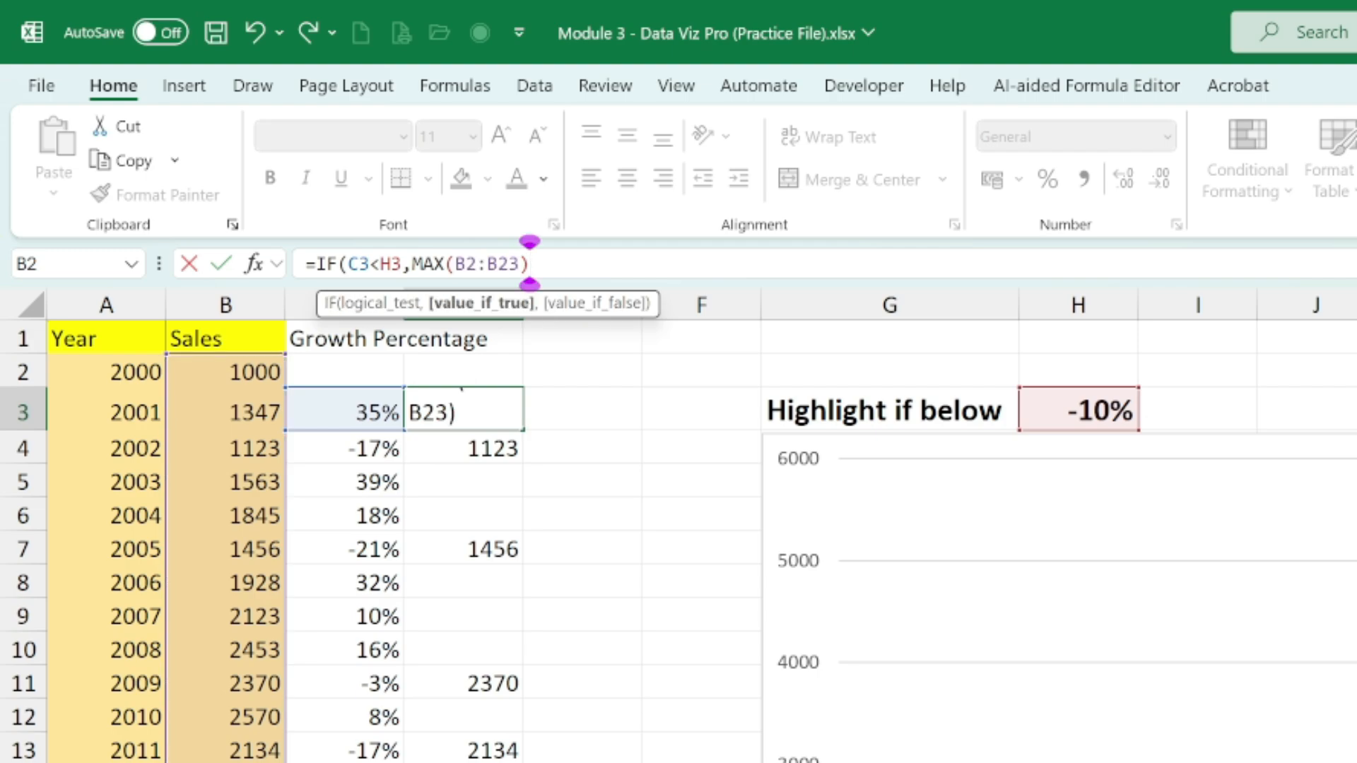
{"action": "type", "text": ","}
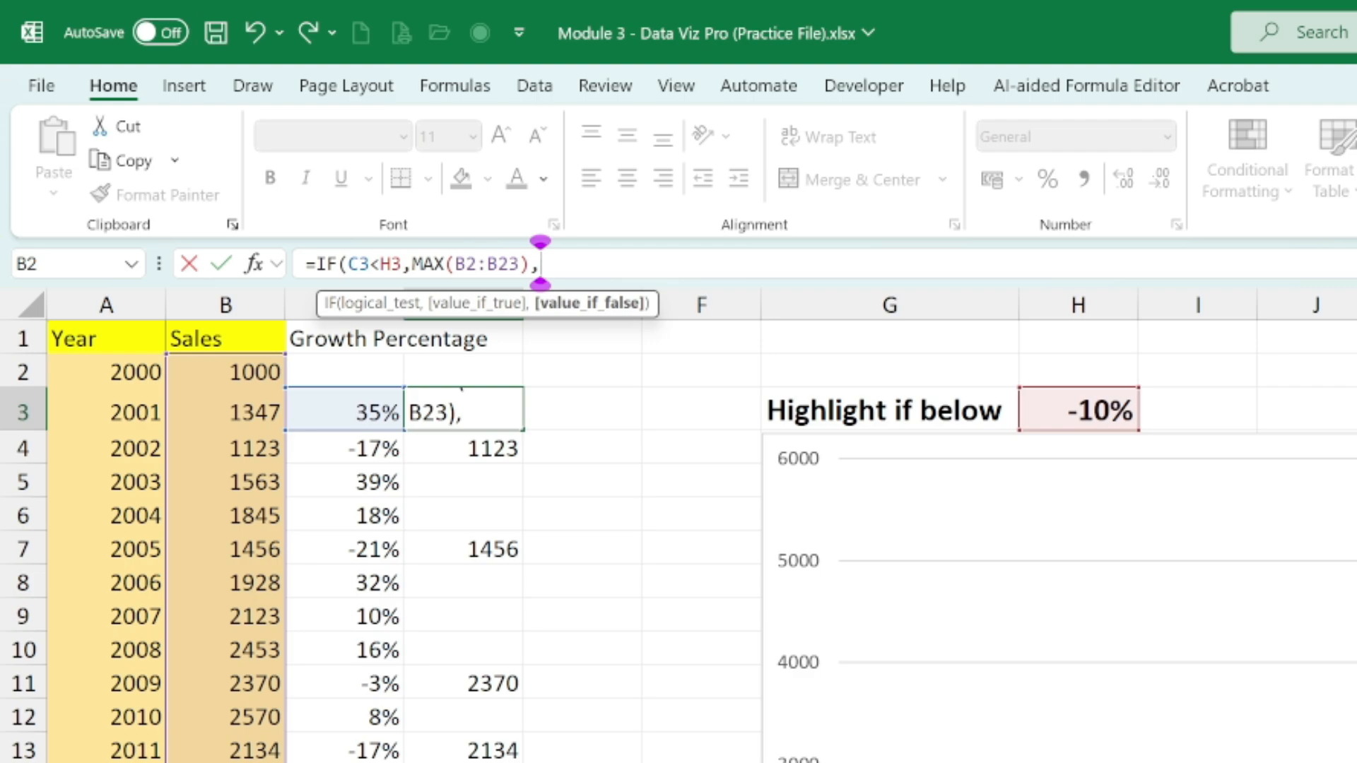
{"action": "type", "text": "\"\""}
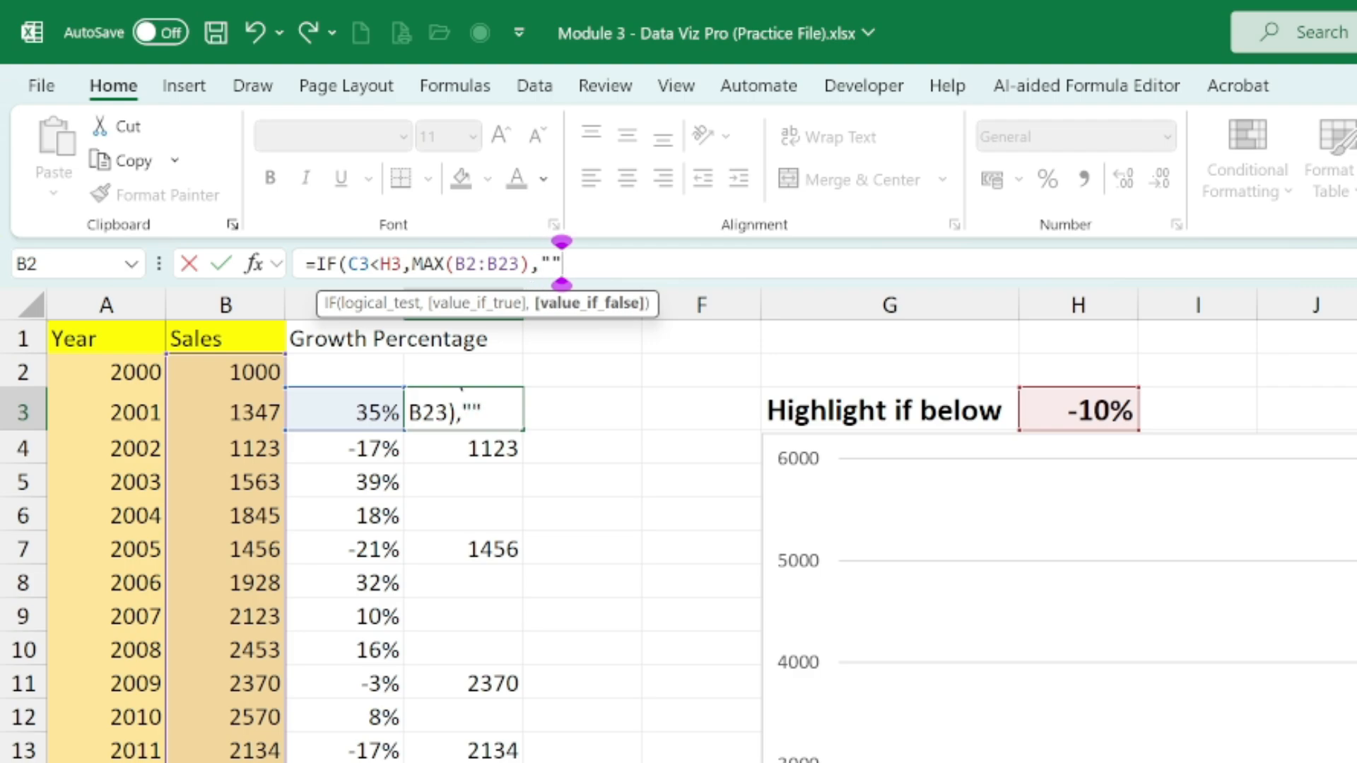
{"action": "type", "text": ")"}
{"action": "key", "text": "Return"}
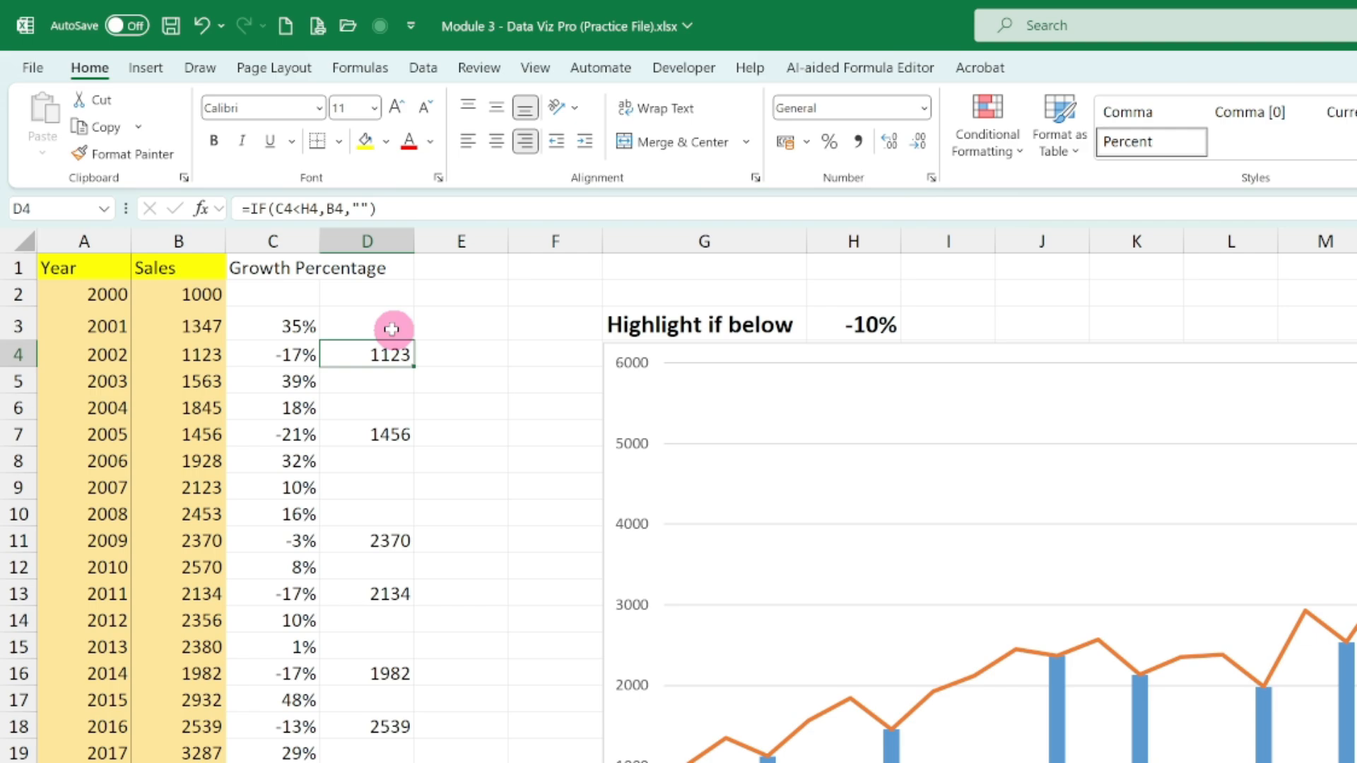
- Fill the D3 formula down to D23 and check the column heights on the chart
{"action": "left_click", "coordinate": [513, 418]}
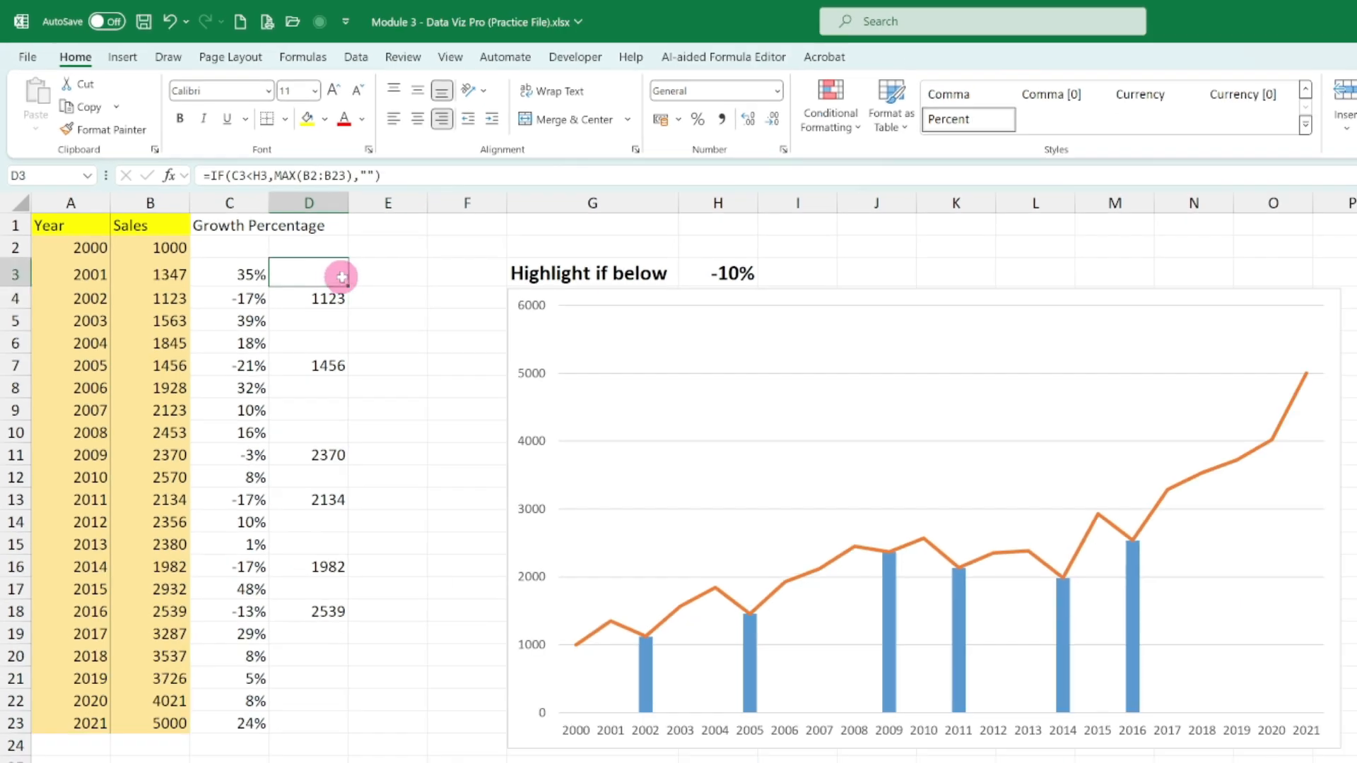
{"action": "double_click", "coordinate": [348, 287]}
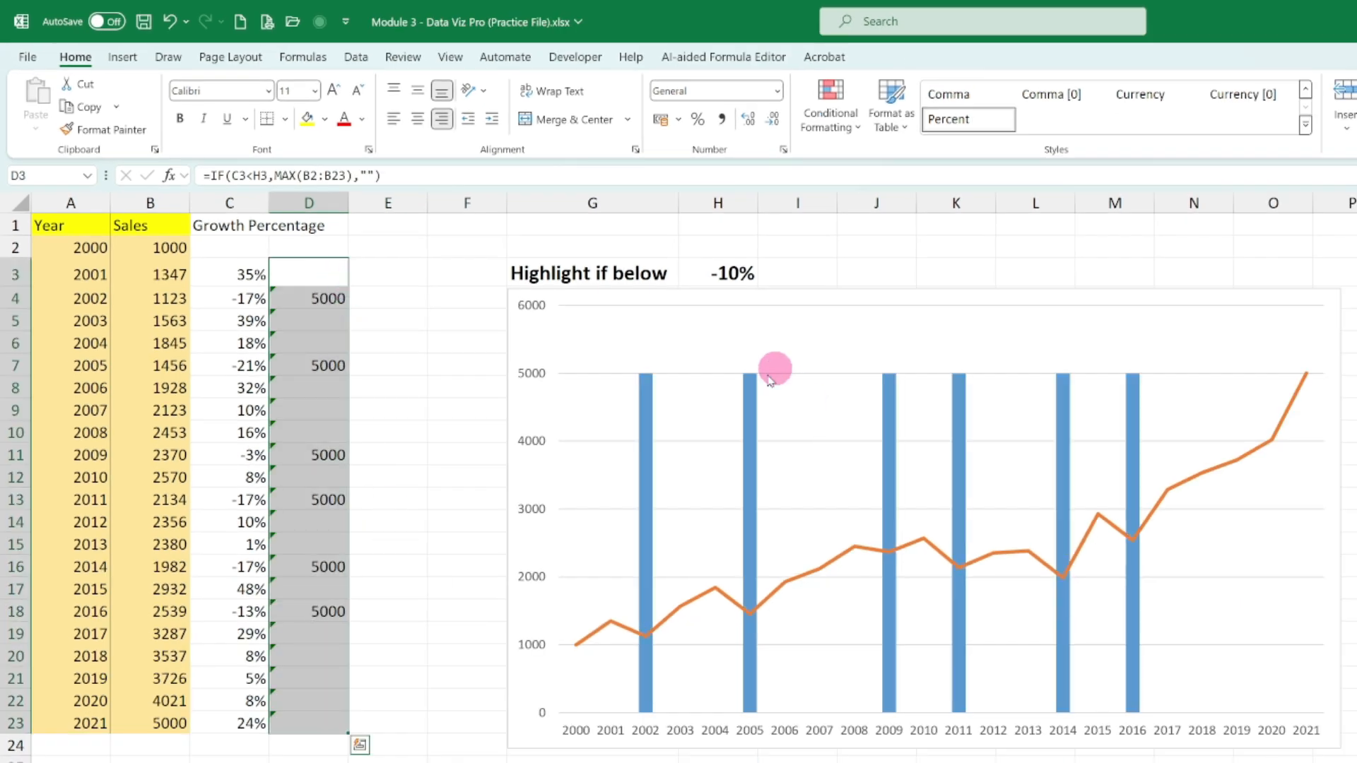
{"action": "mouse_move", "coordinate": [751, 393]}
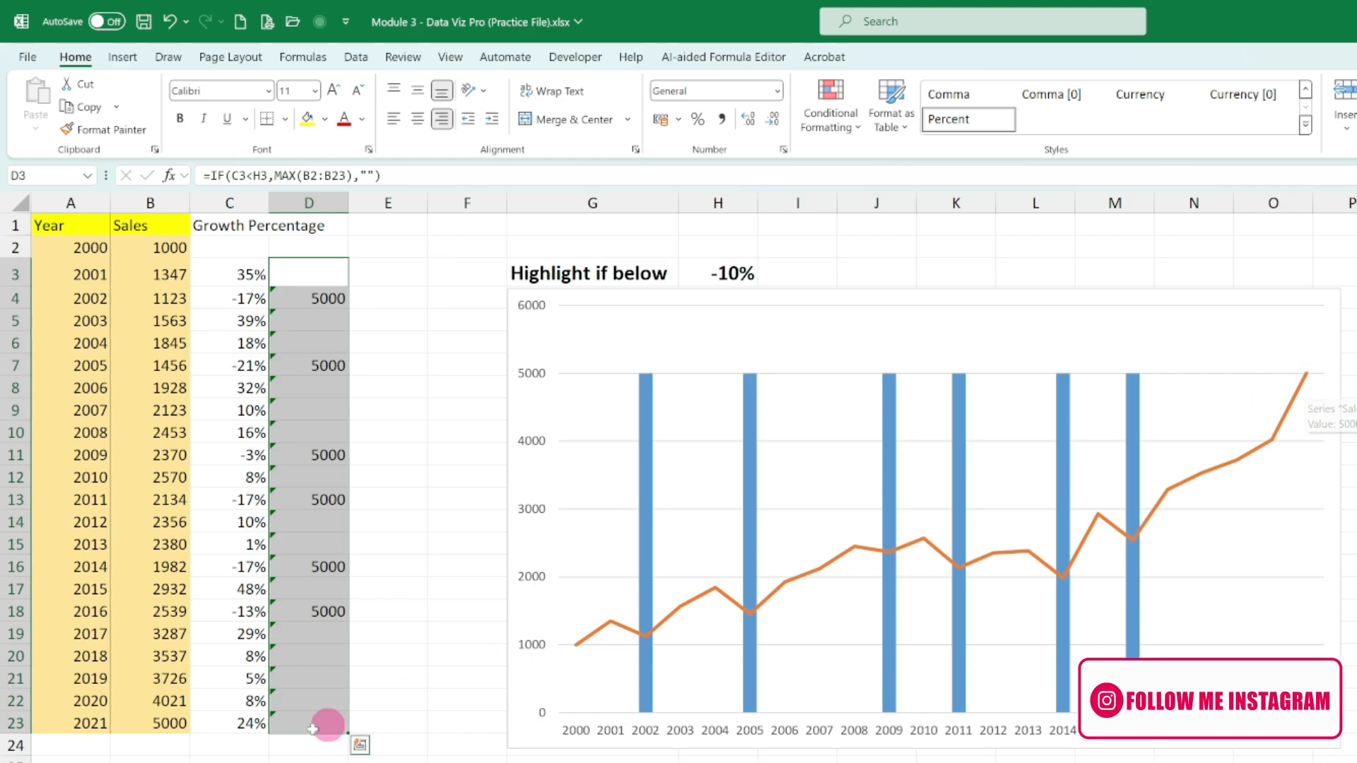
- Set the 2018 sales in B20 to 7000 and check how the chart's highlight columns respond
{"action": "left_click", "coordinate": [170, 658]}
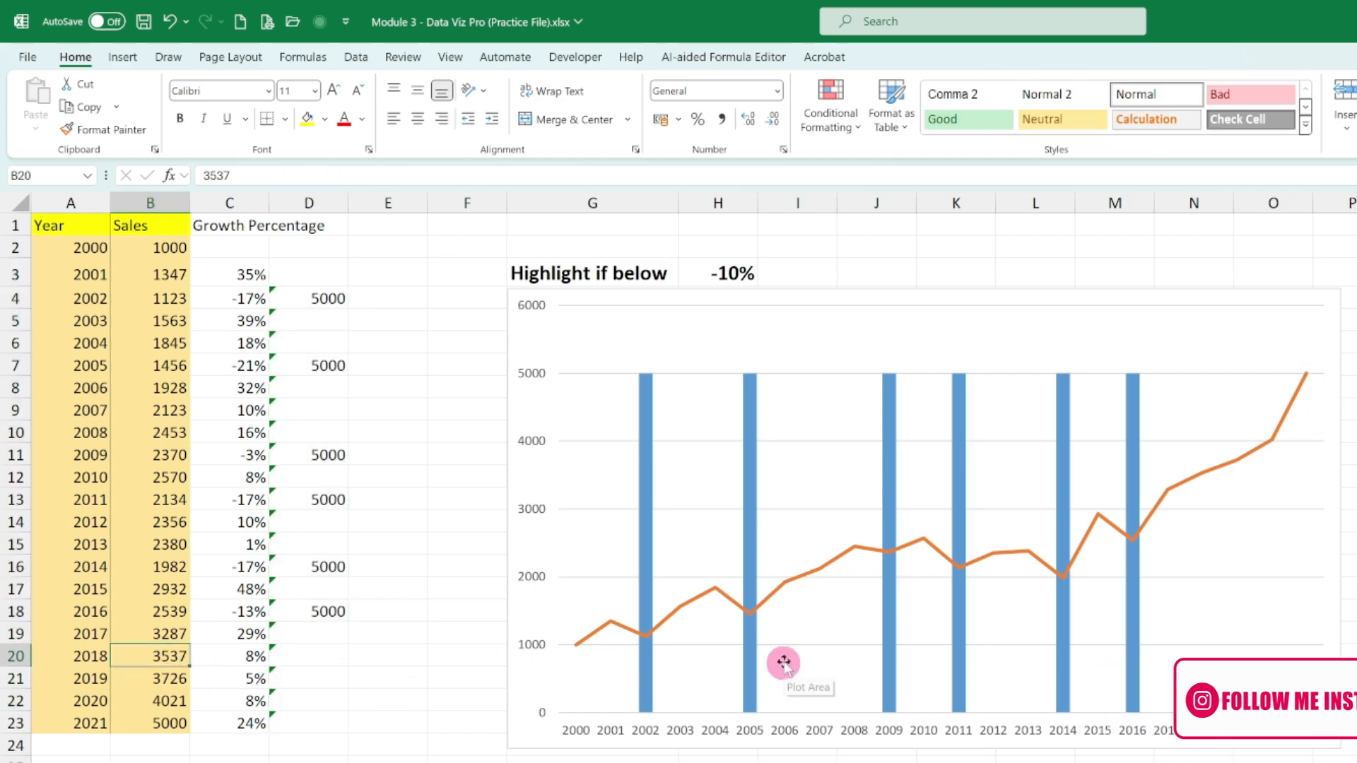
{"action": "type", "text": "7000"}
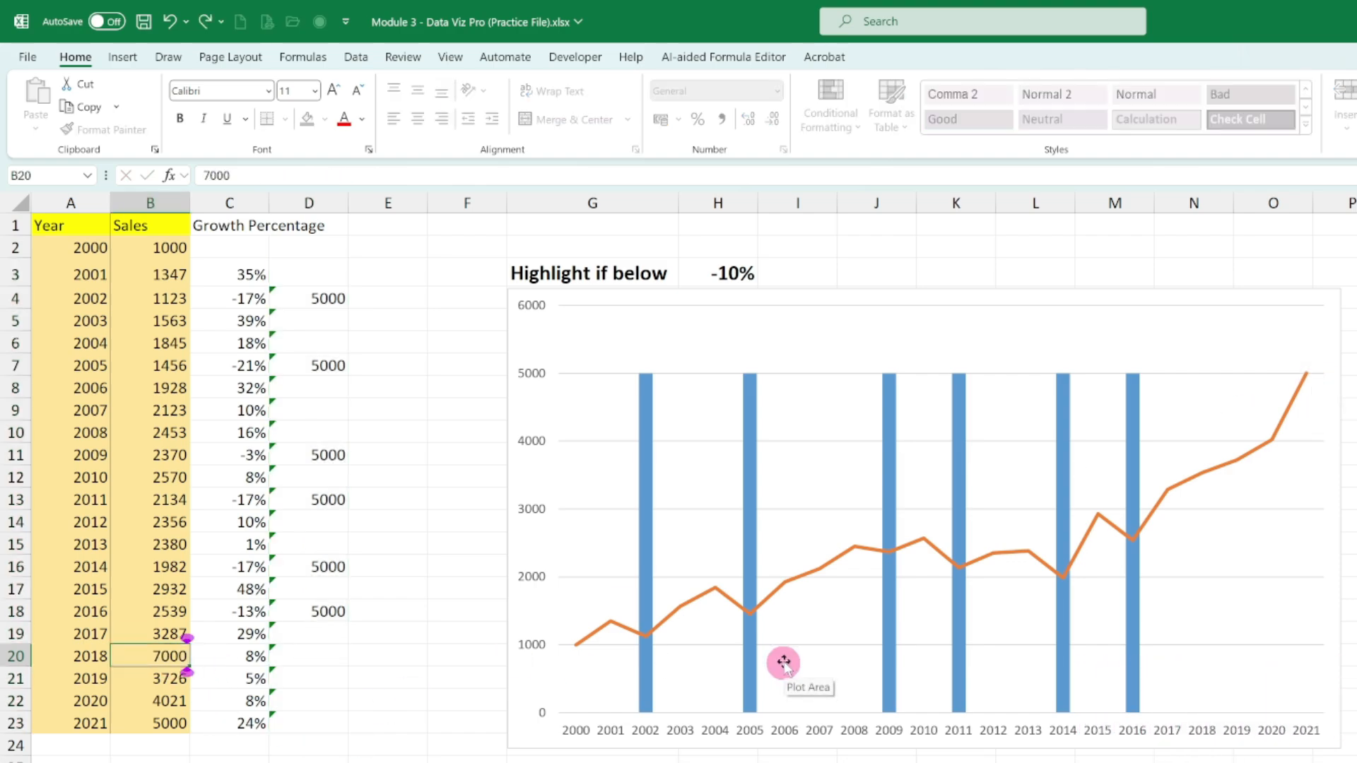
{"action": "key", "text": "Return"}
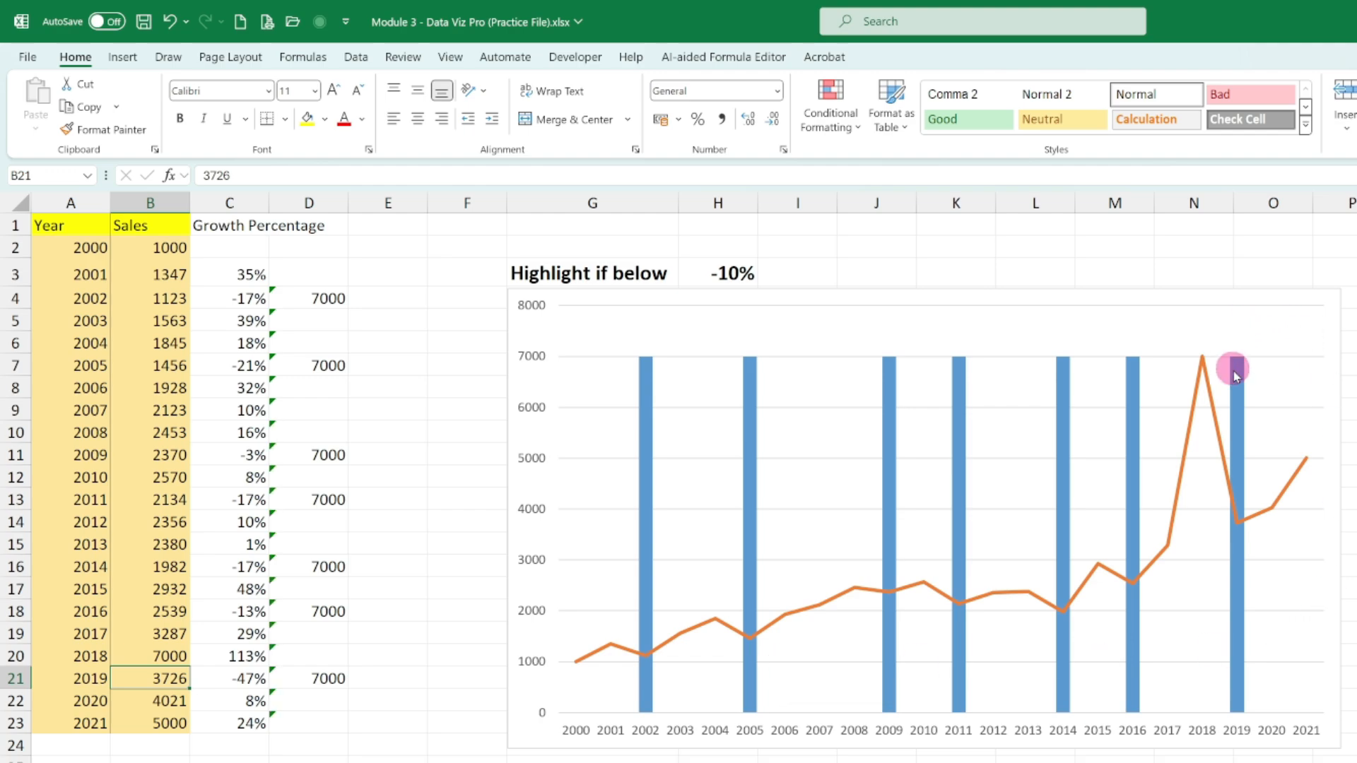
{"action": "mouse_move", "coordinate": [1241, 366]}
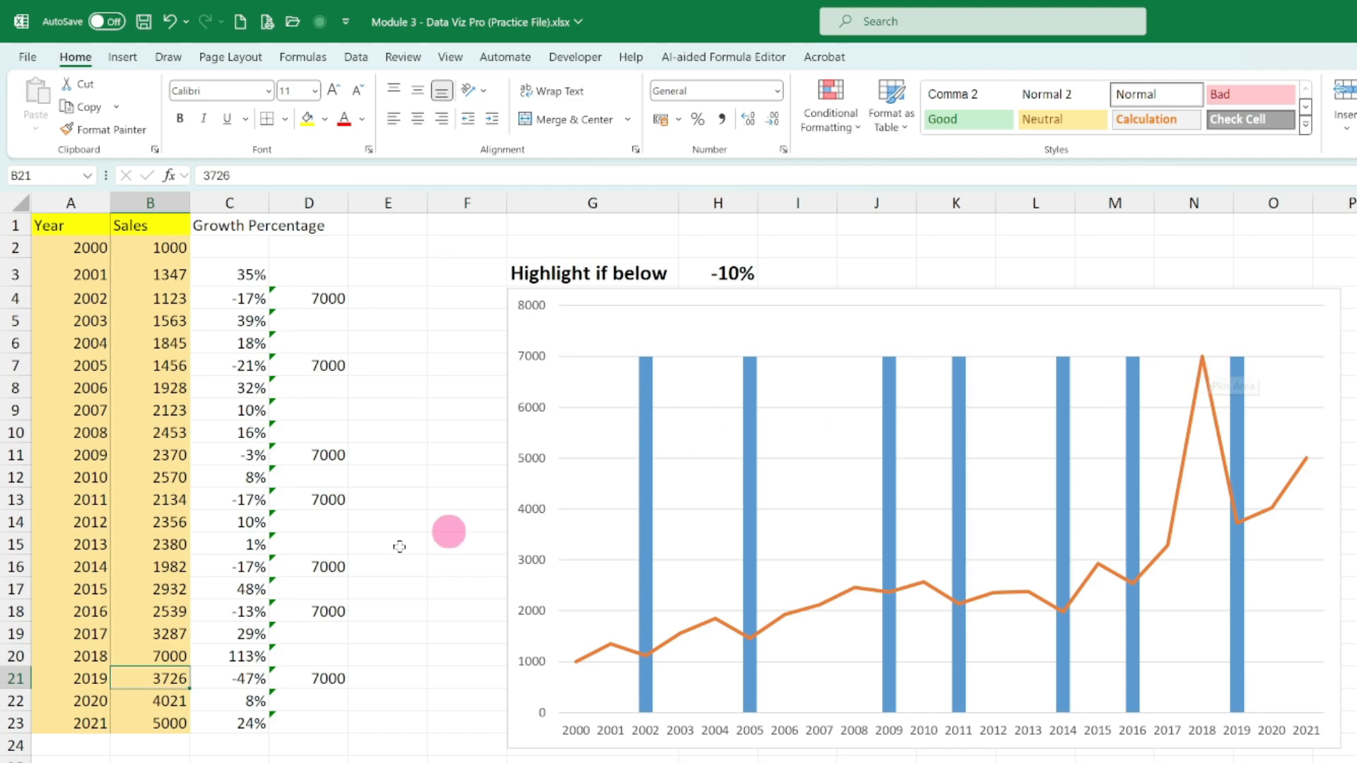
- Try 5320 as the 2018 sales in B20, and undo the test changes to that cell
{"action": "left_click", "coordinate": [163, 650]}
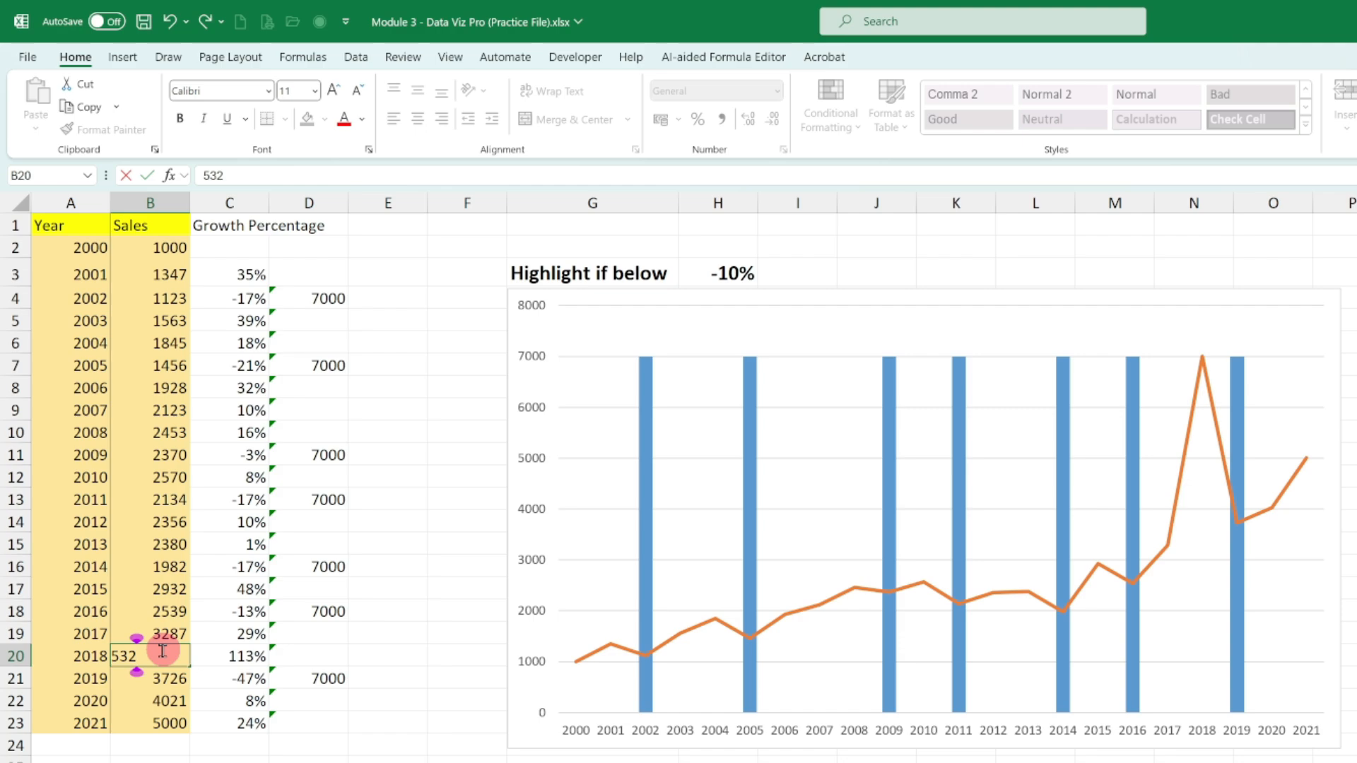
{"action": "type", "text": "320"}
{"action": "key", "text": "Return"}
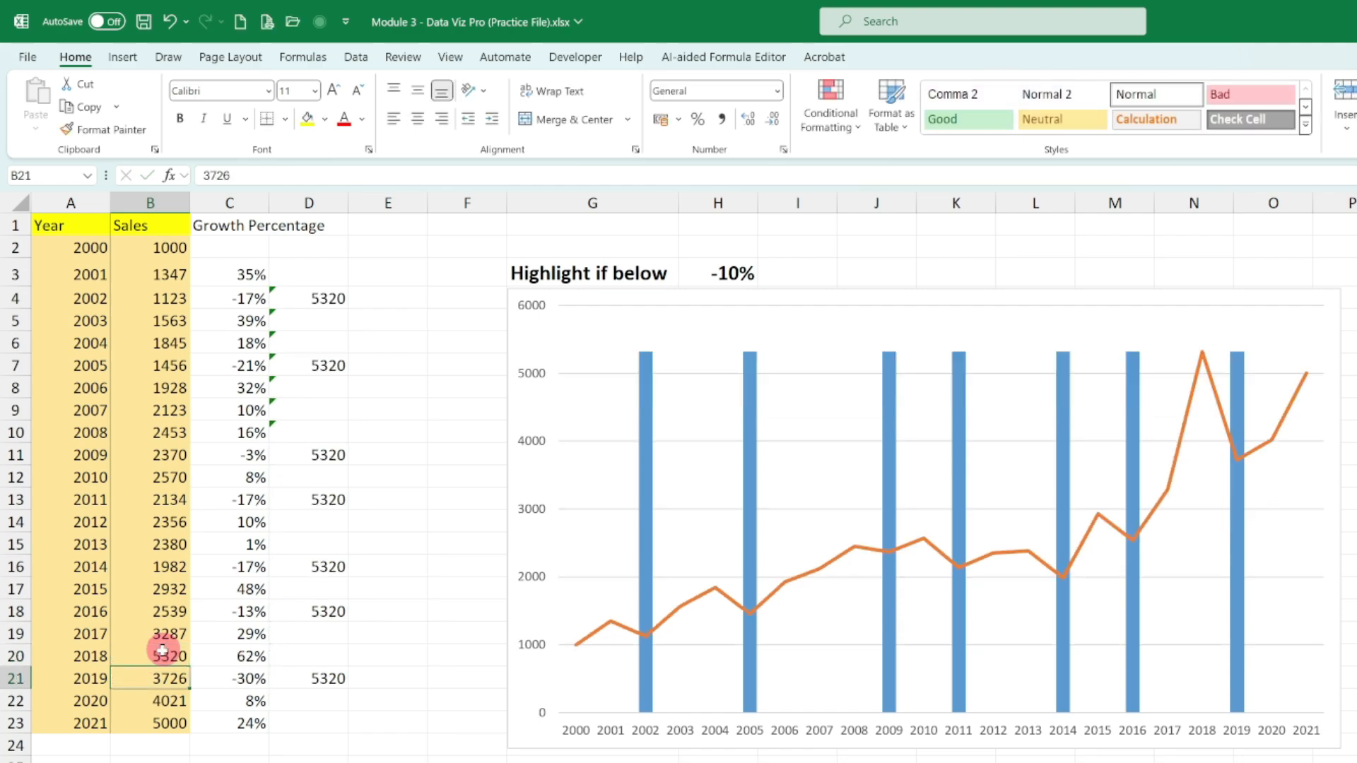
{"action": "key", "text": "ctrl+z"}
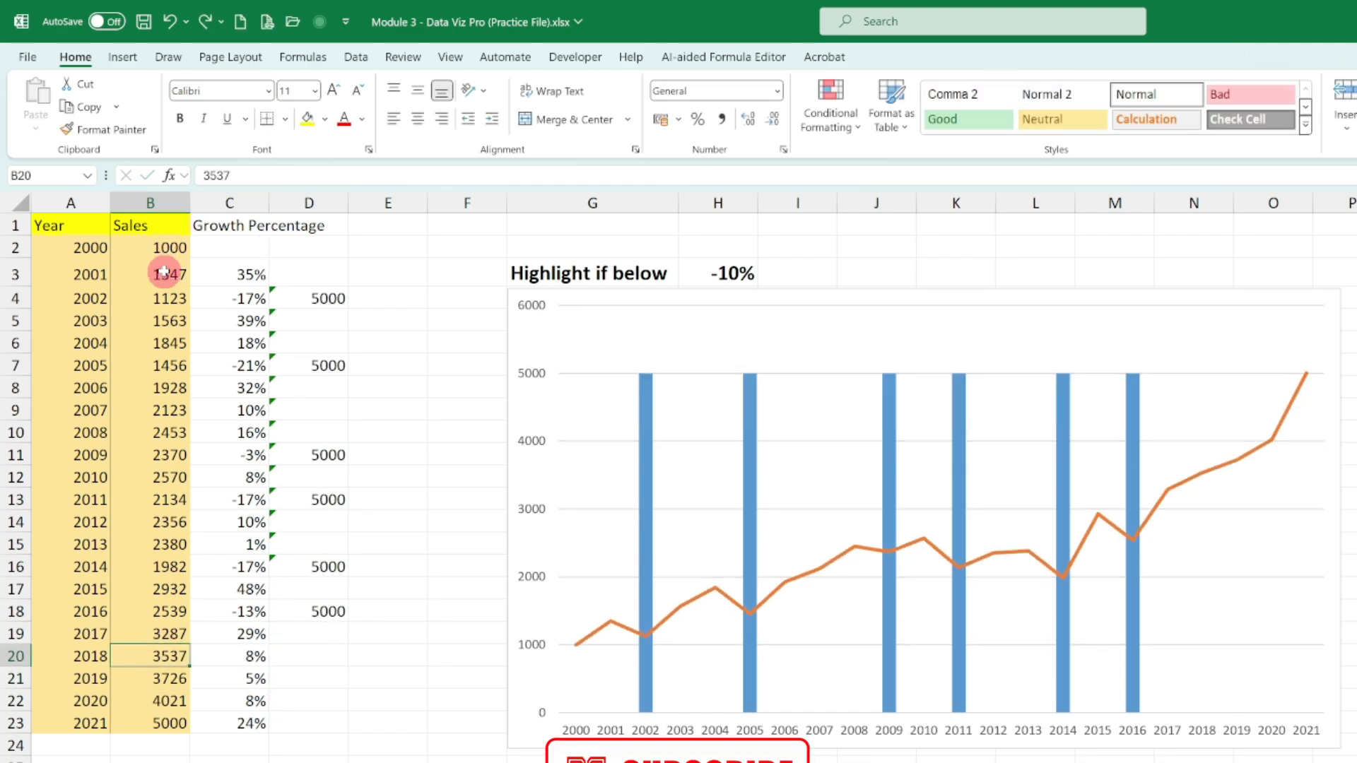
- Set the 2021 sales in B23 to 4320 and check how the highlight columns respond
{"action": "left_click", "coordinate": [164, 272]}
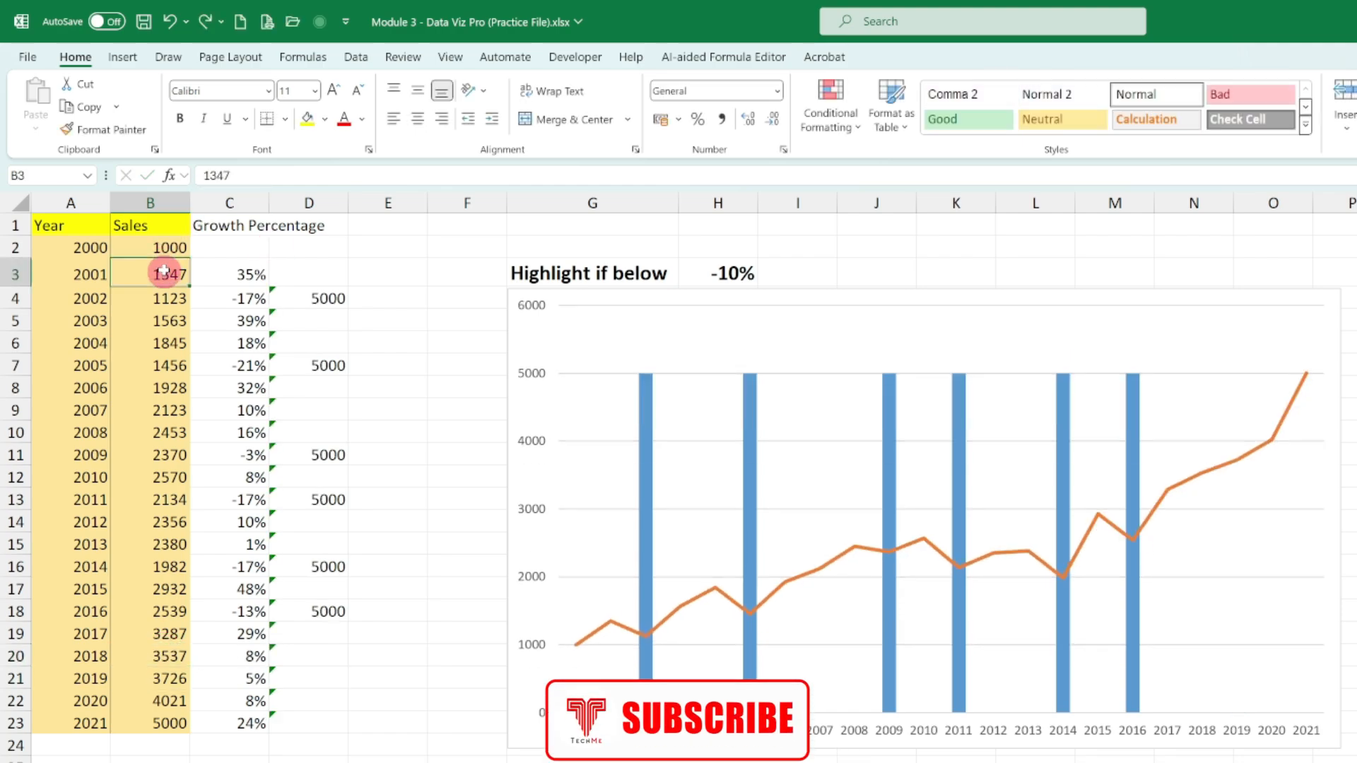
{"action": "left_click", "coordinate": [168, 722]}
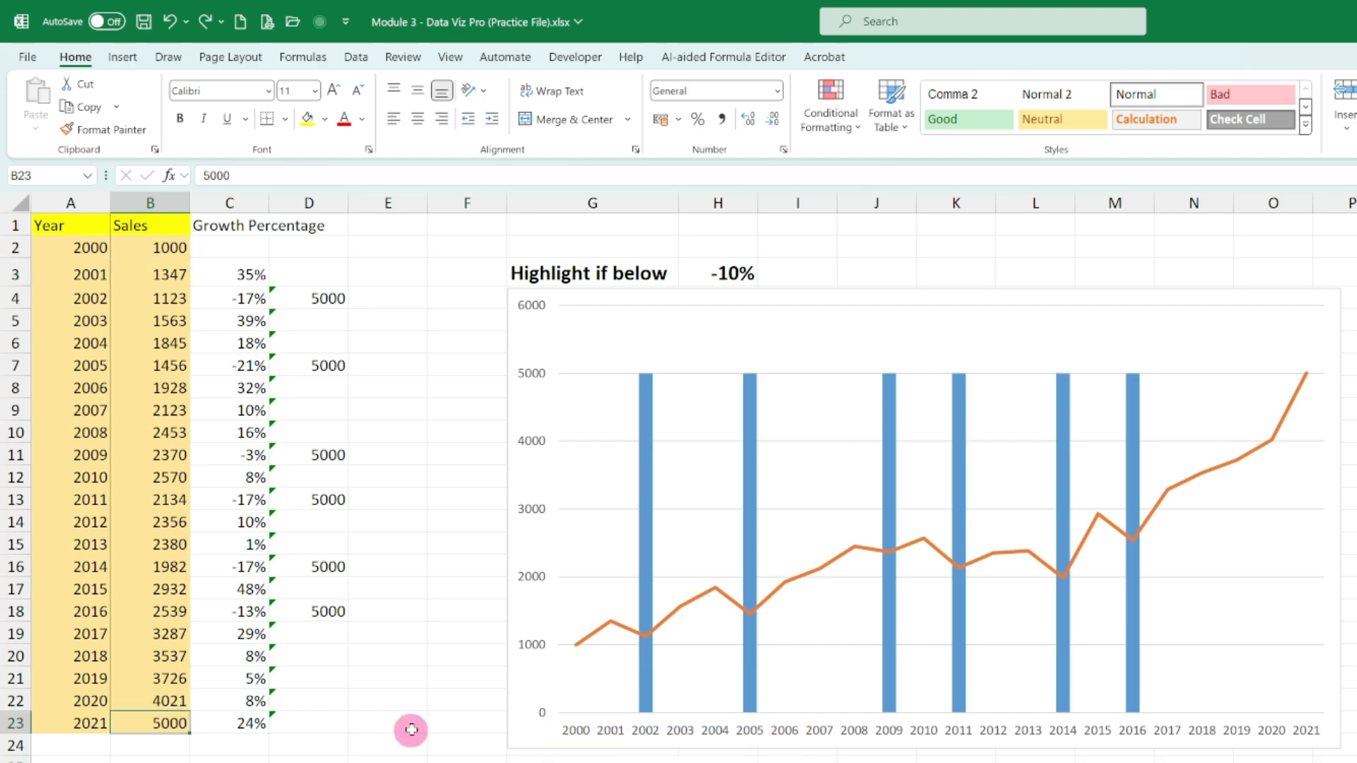
{"action": "type", "text": "4"}
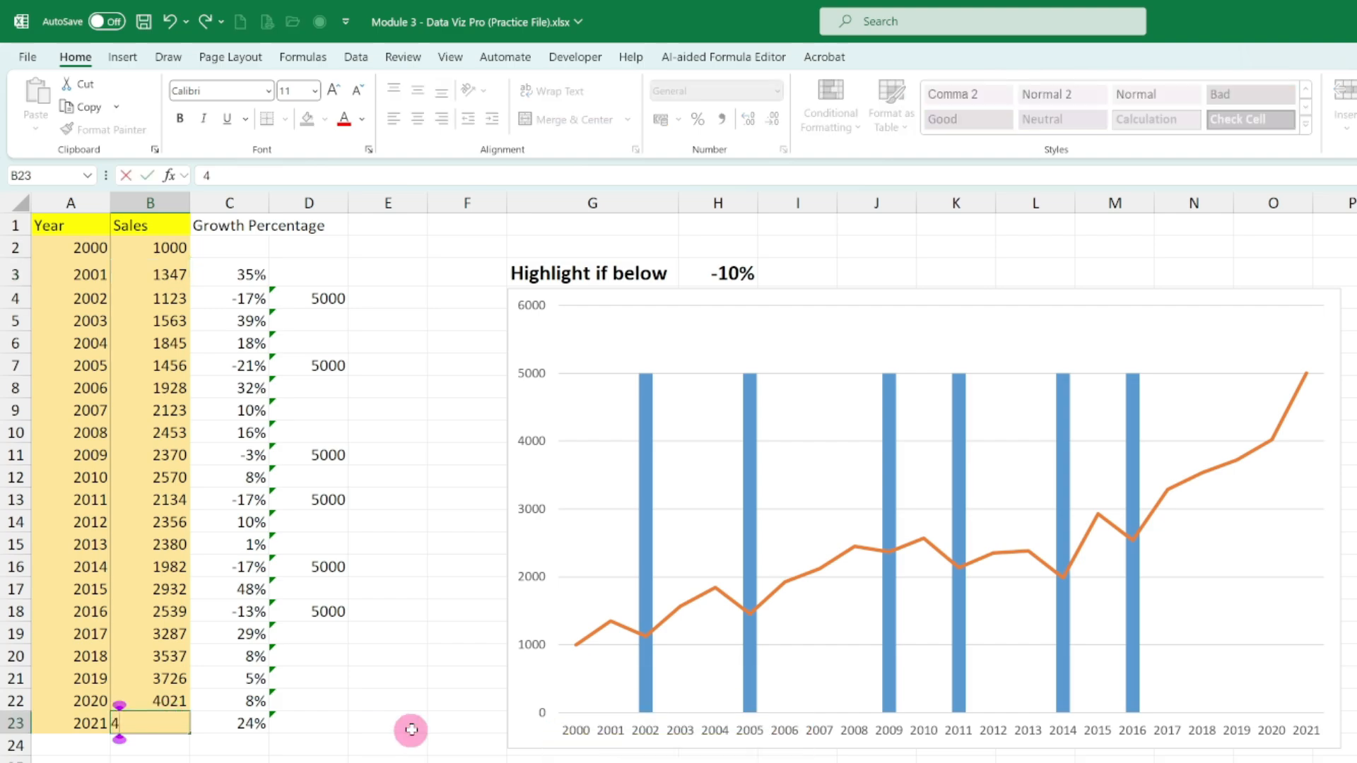
{"action": "type", "text": "320"}
{"action": "key", "text": "Return"}
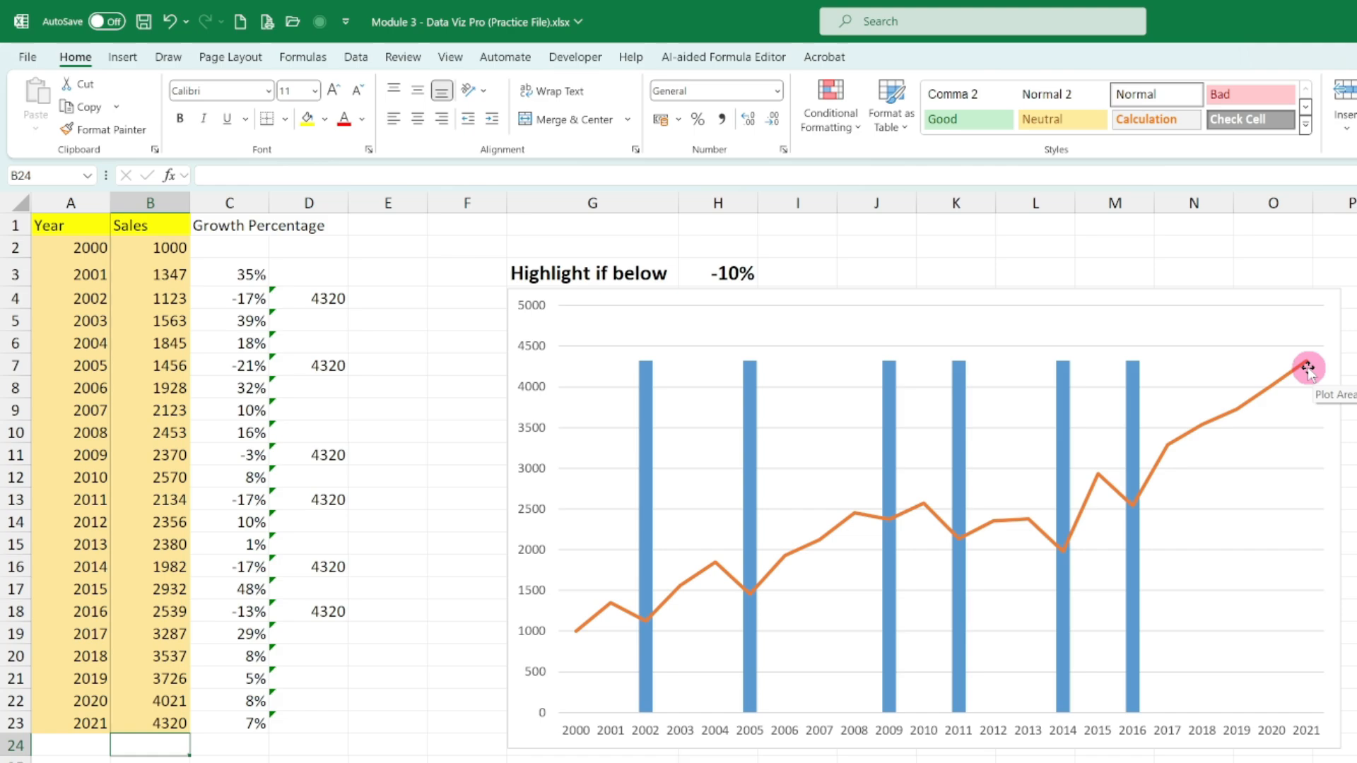
- Add 100 to the MAX result in the D4 formula, making it =IF(C4<H4,MAX(B3:B24)+100,"")
{"action": "left_click", "coordinate": [306, 300]}
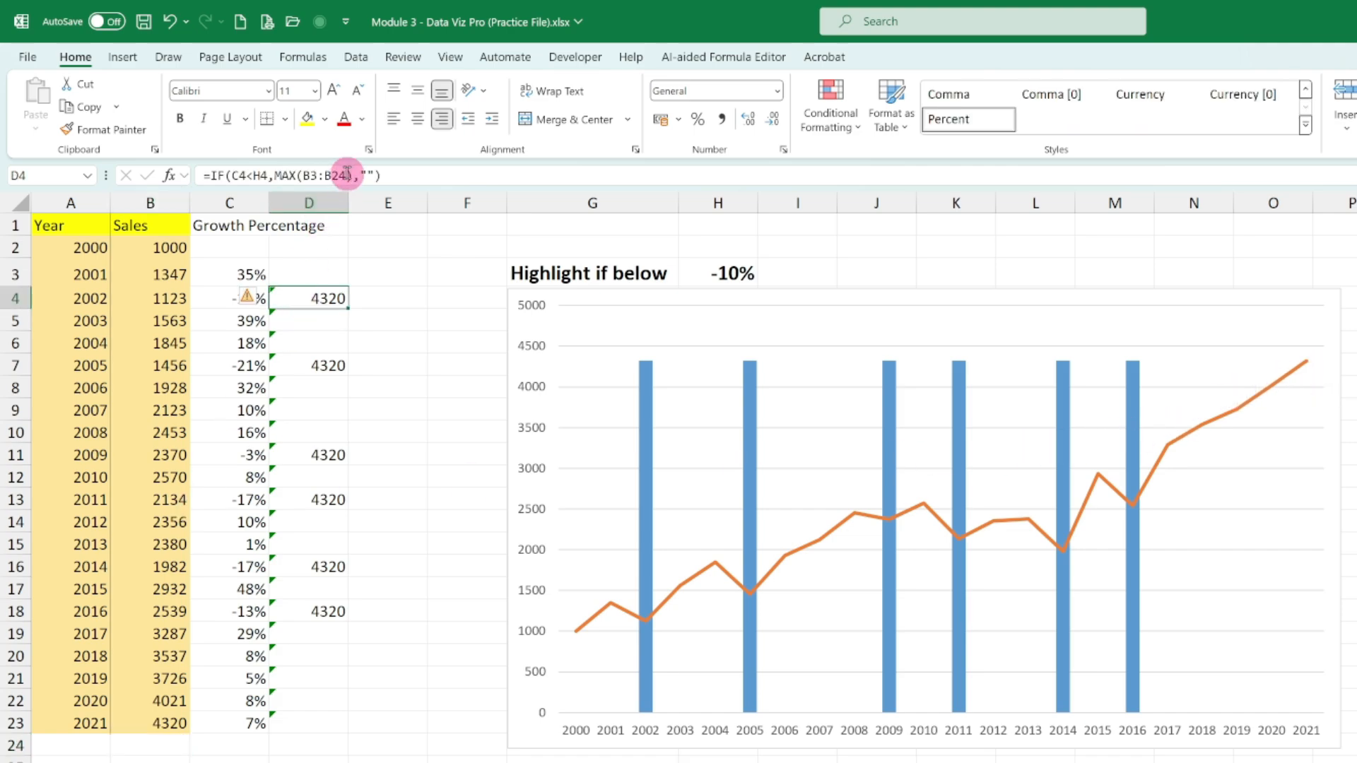
{"action": "left_click", "coordinate": [353, 175]}
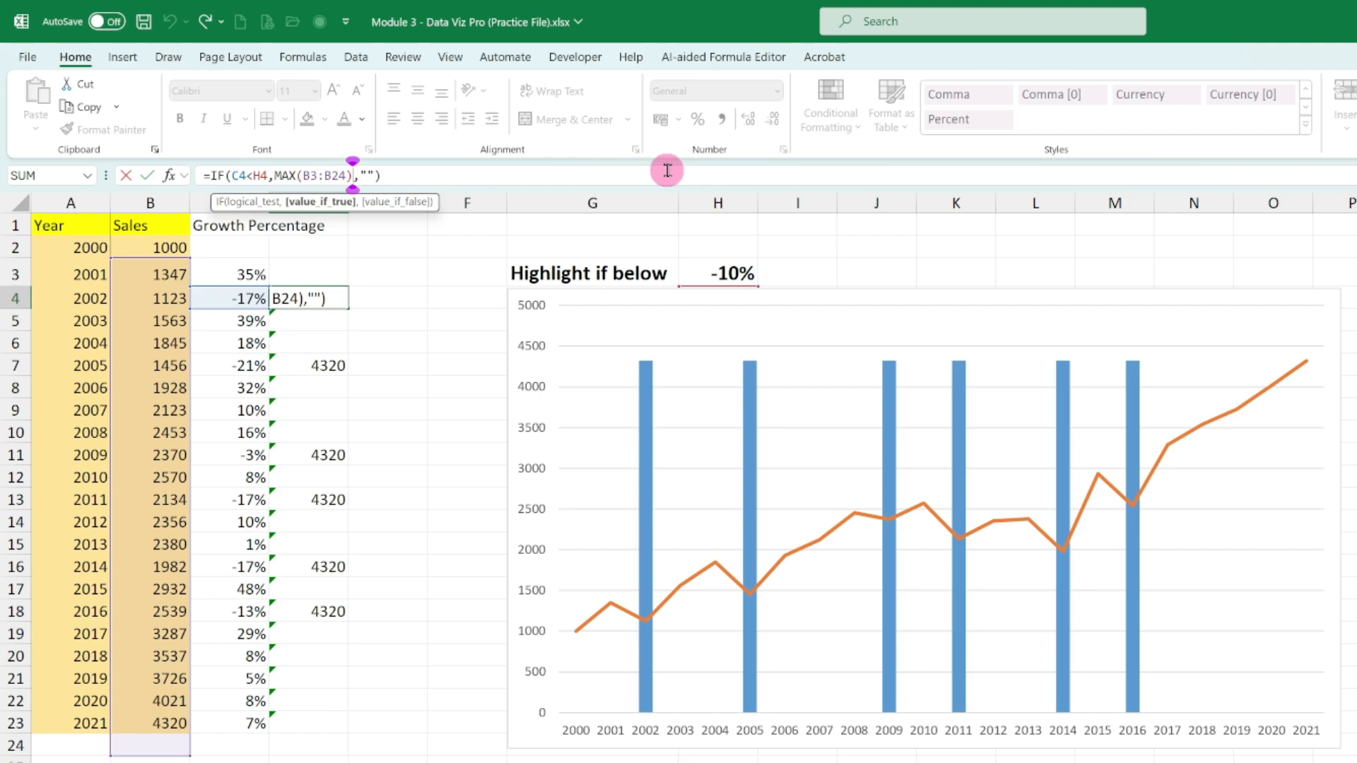
{"action": "type", "text": "+100"}
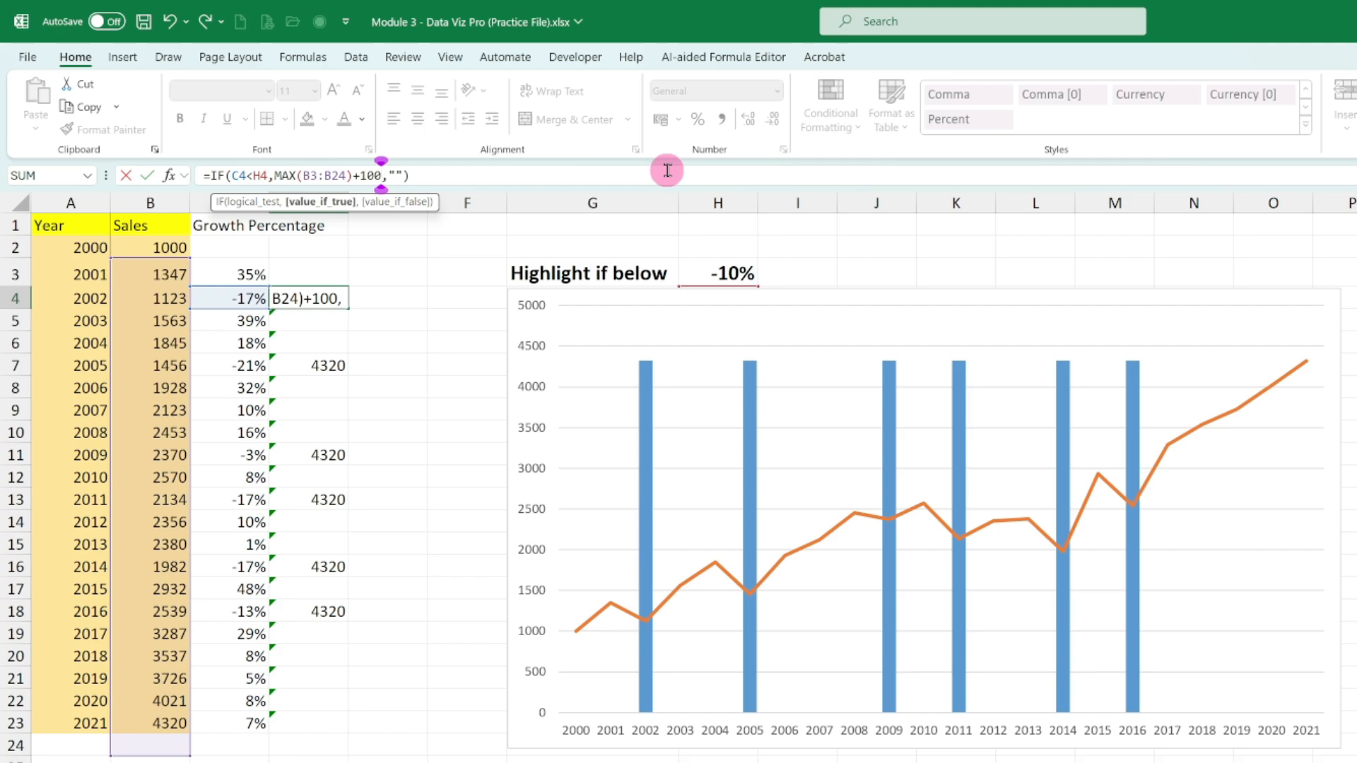
{"action": "key", "text": "Return"}
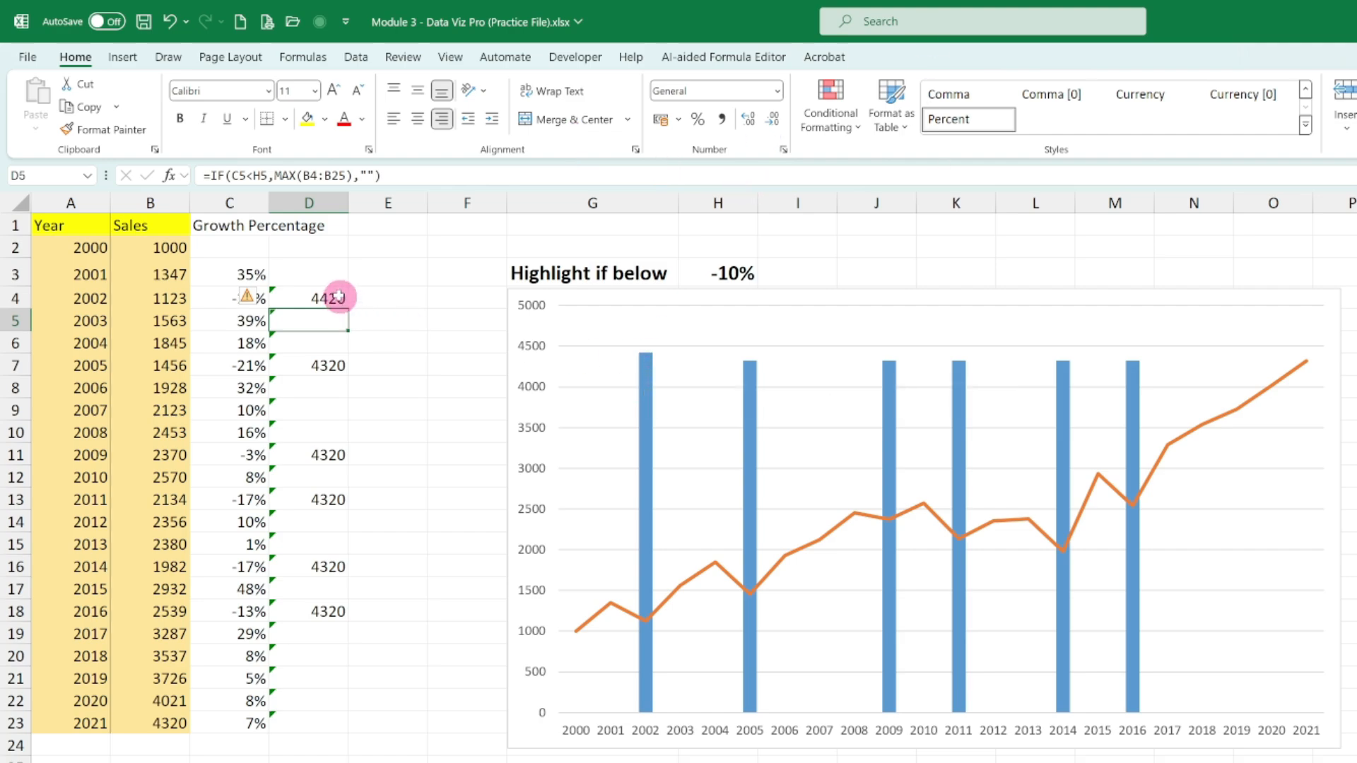
- Change the D3 formula to =IF(C3<H3,MAX(B2:B23)+200,"") and fill it down the helper column
{"action": "left_click", "coordinate": [336, 273]}
{"action": "left_click", "coordinate": [351, 176]}
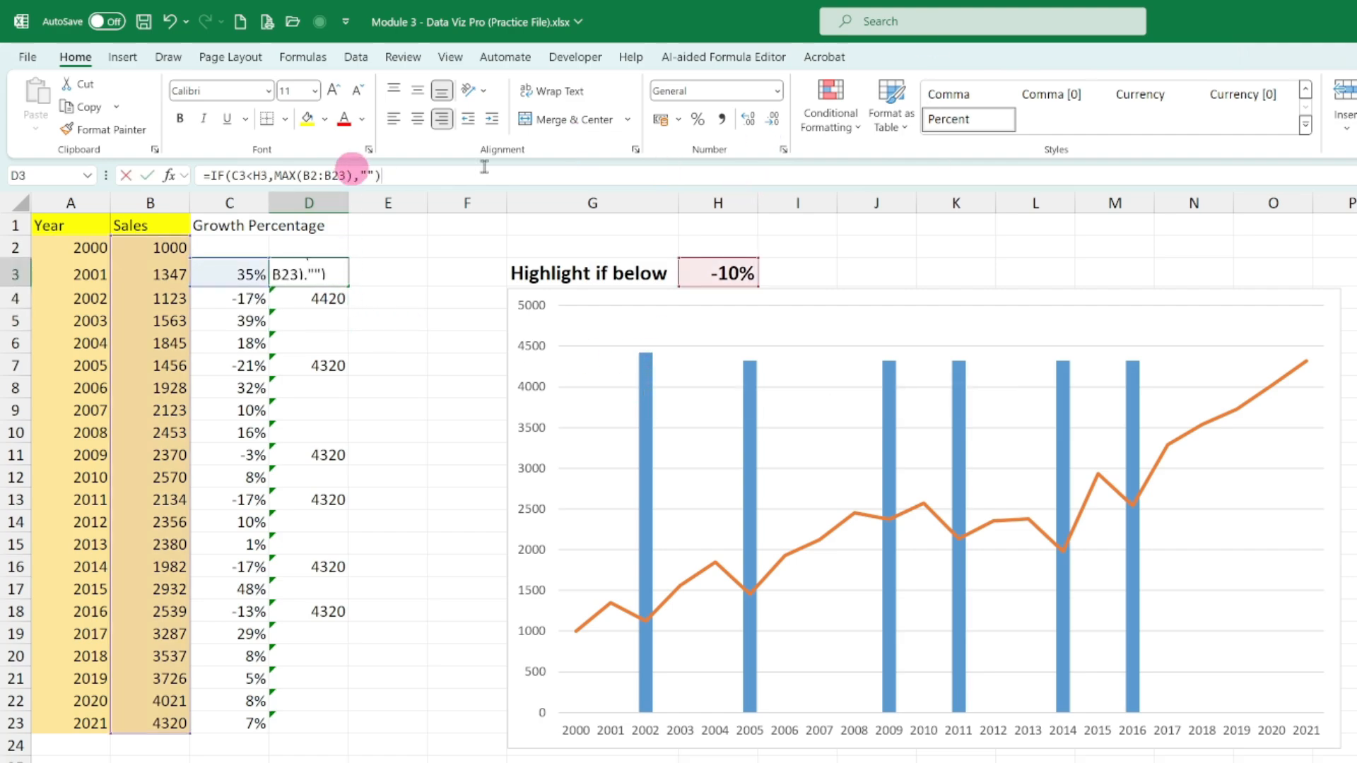
{"action": "type", "text": "+200"}
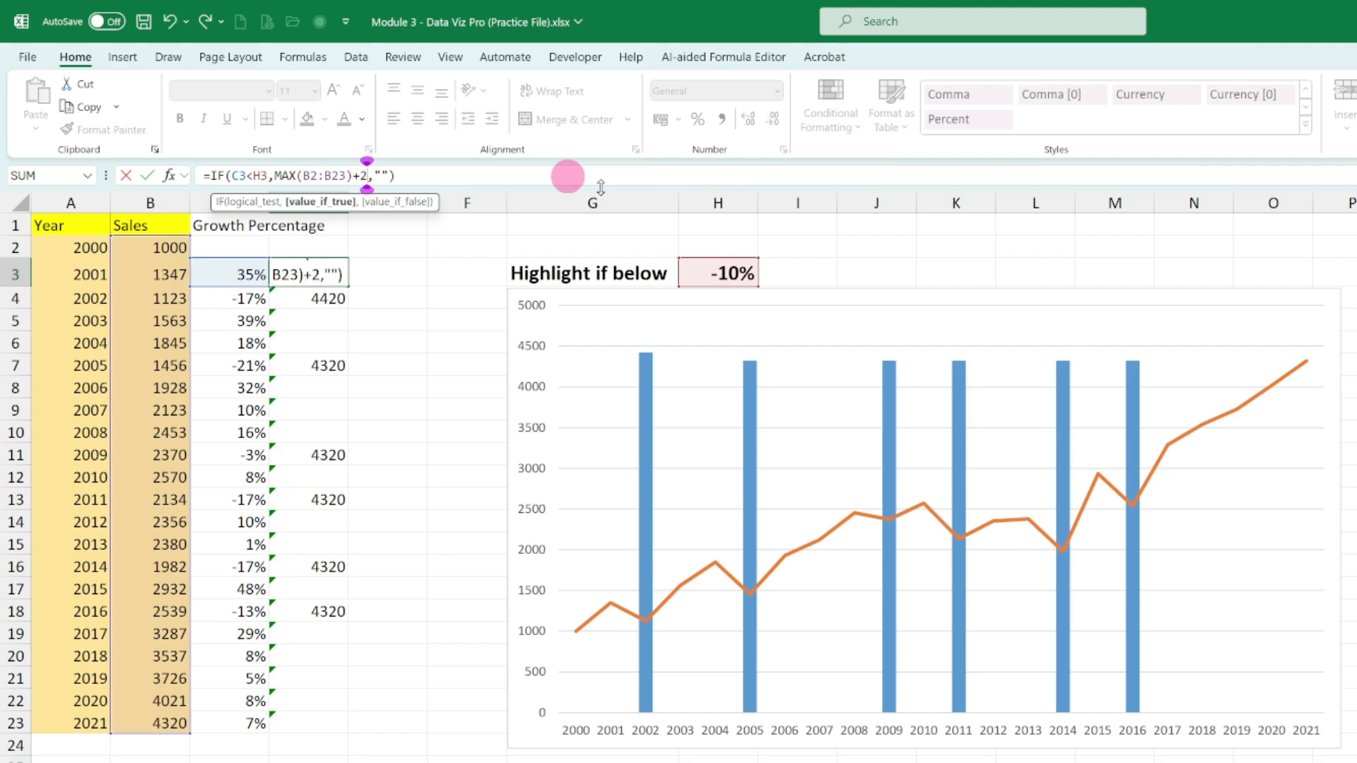
{"action": "key", "text": "Return"}
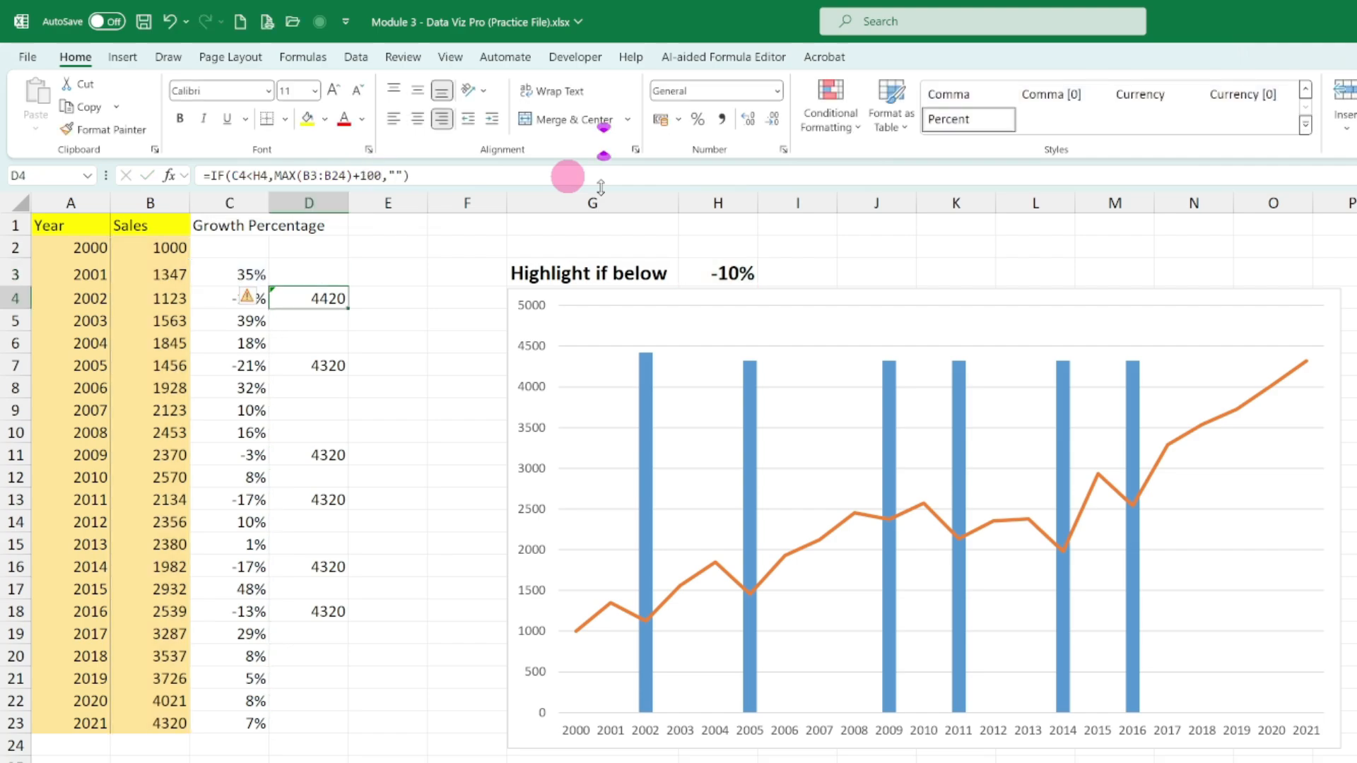
{"action": "left_click", "coordinate": [332, 277]}
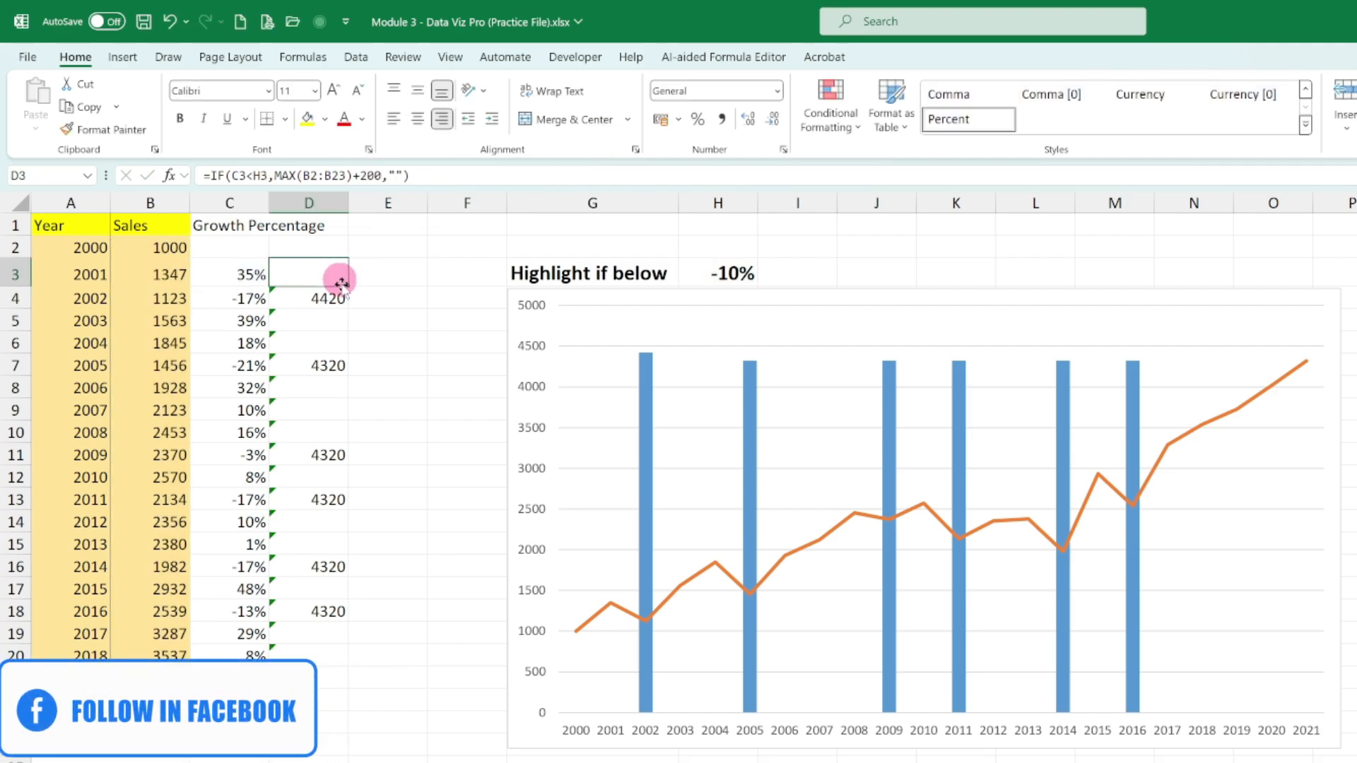
{"action": "double_click", "coordinate": [349, 286]}
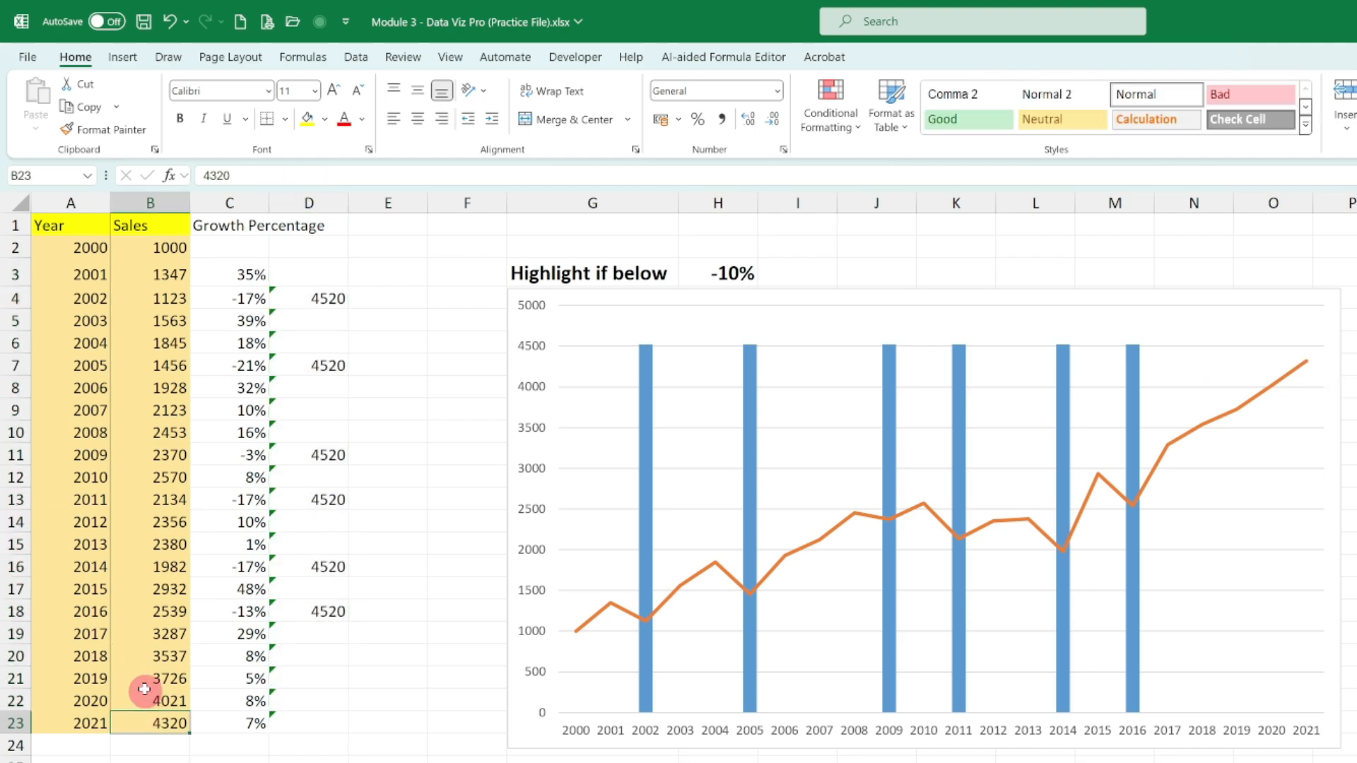
- Set the 2021 sales in B23 to 4500 and compare the line's peak with the column heights on the chart
{"action": "type", "text": "4500"}
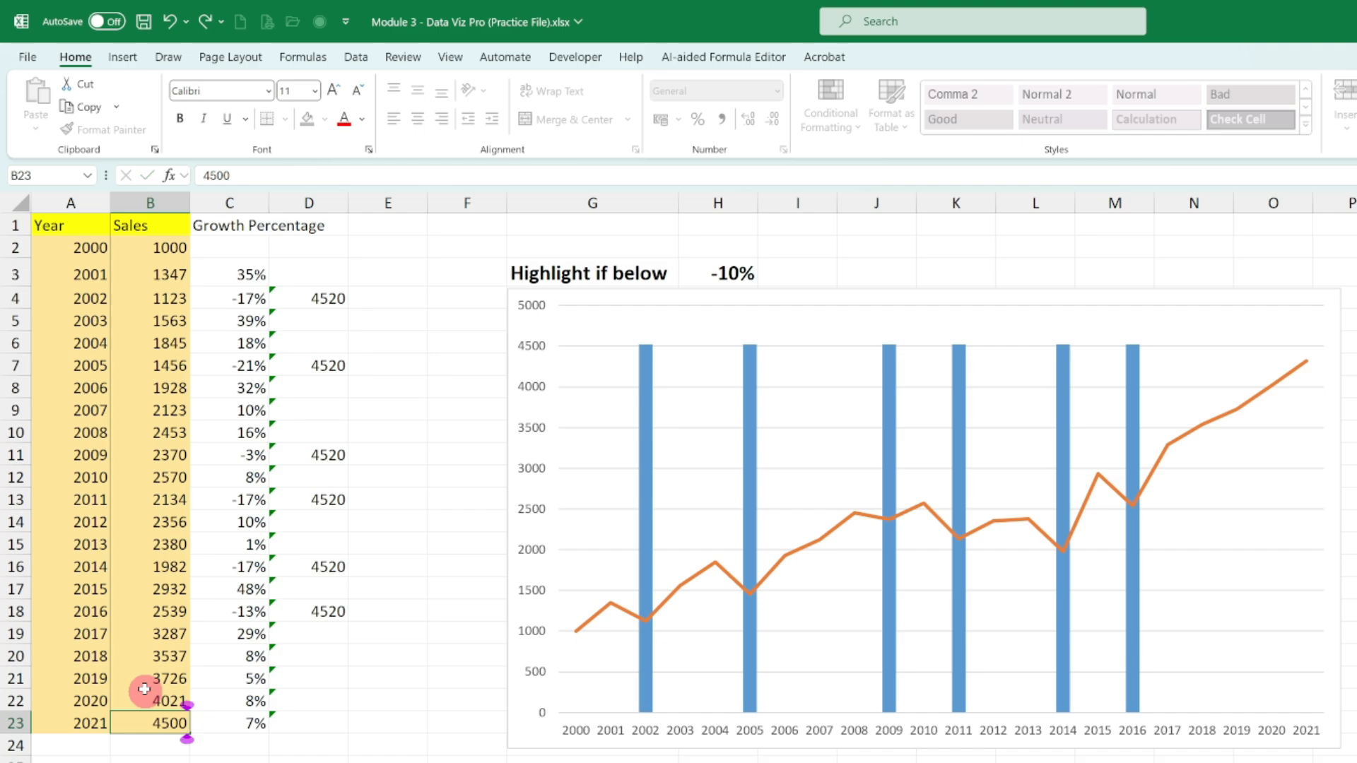
{"action": "key", "text": "Return"}
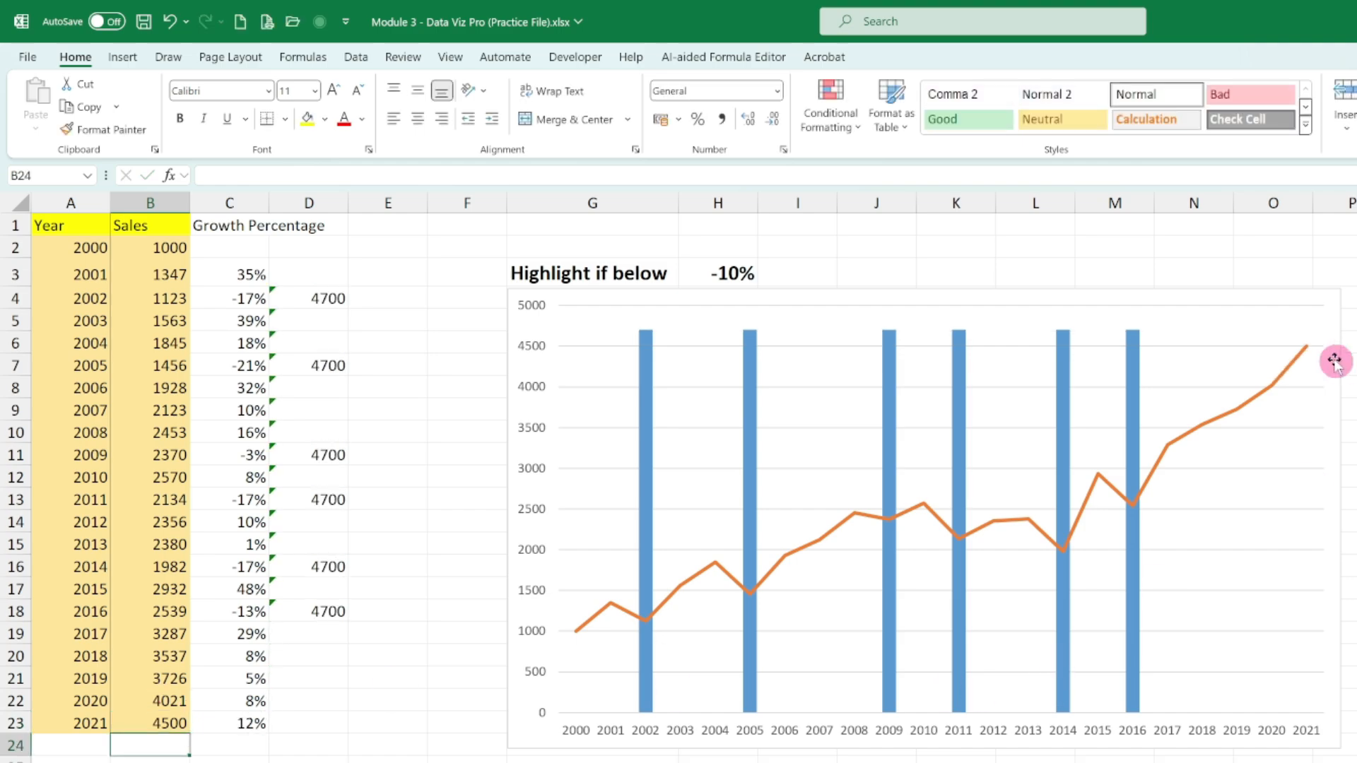
{"action": "mouse_move", "coordinate": [1307, 352]}
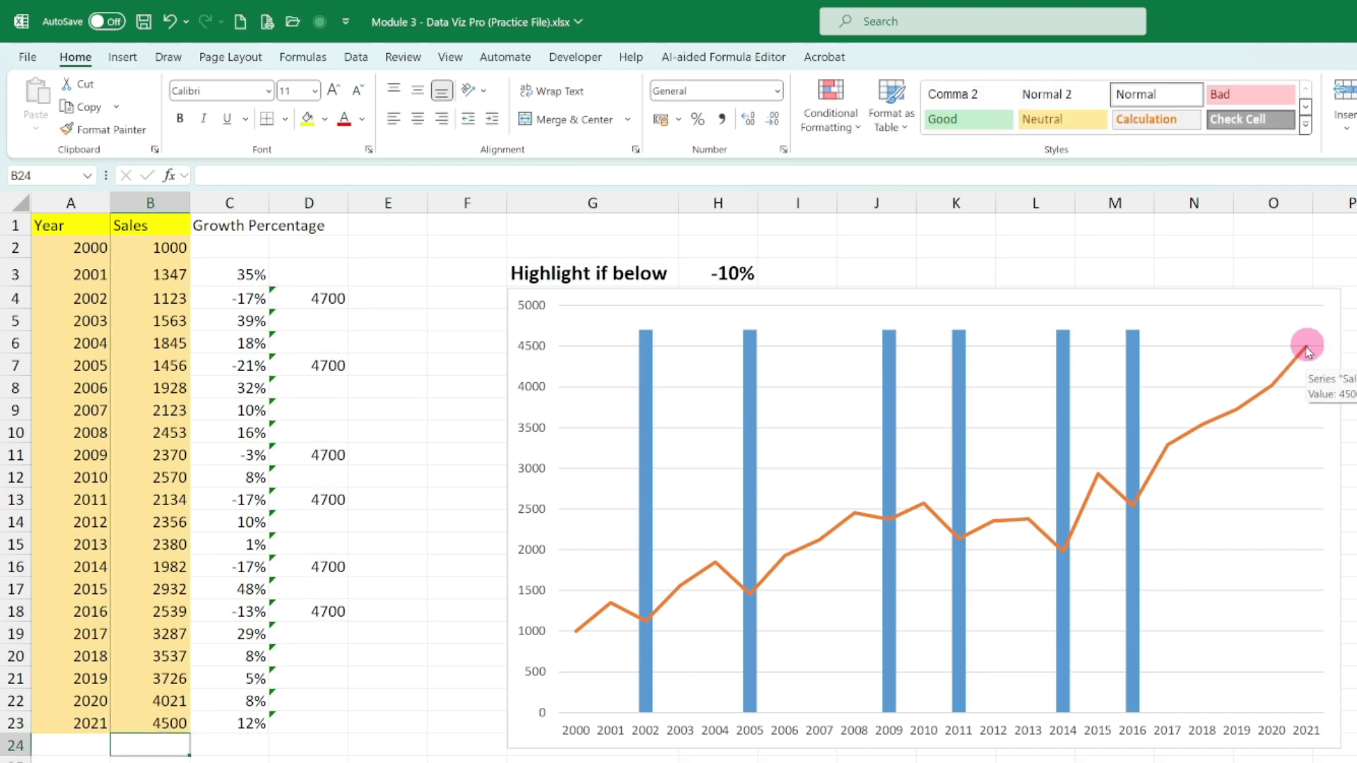
{"action": "mouse_move", "coordinate": [1140, 347]}
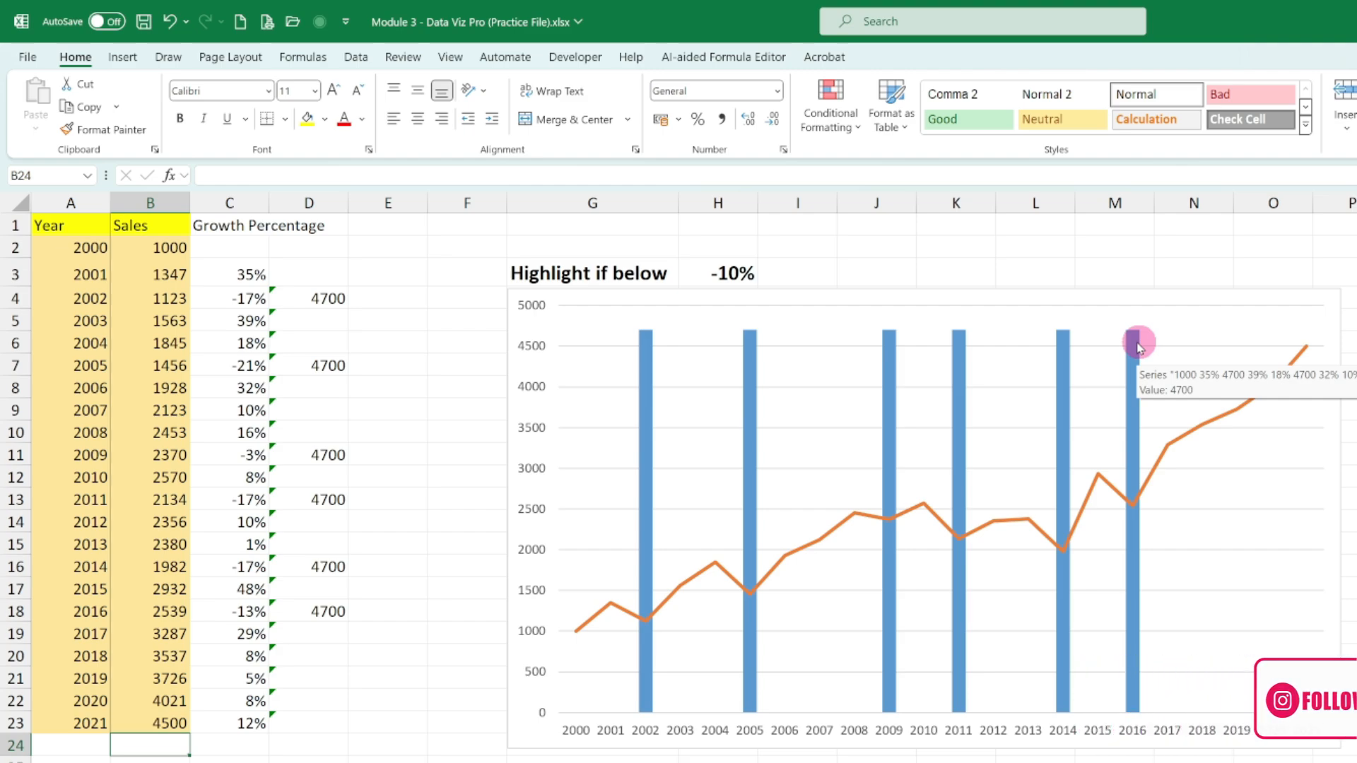
- Change the highlight threshold in H3 to -20% and check whether the chart's columns respond
{"action": "left_click", "coordinate": [326, 288]}
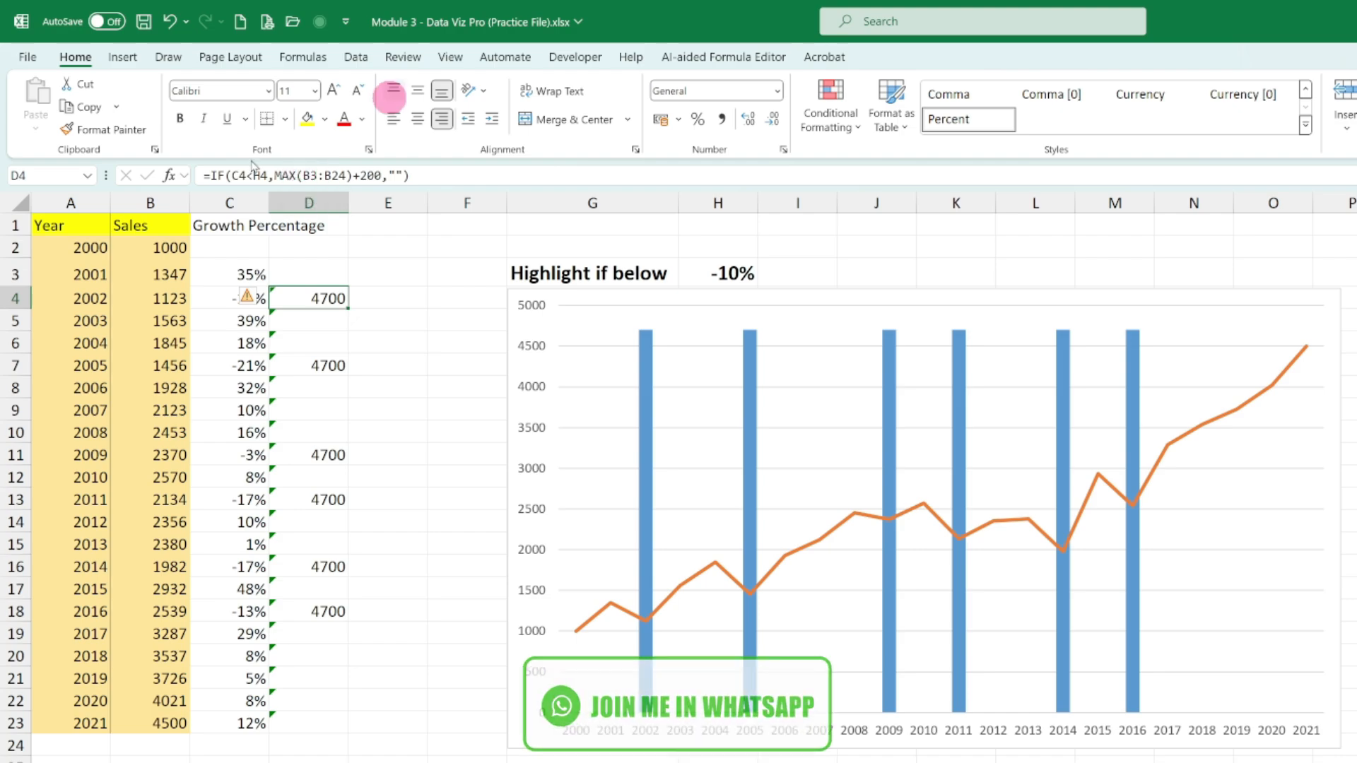
{"action": "double_click", "coordinate": [737, 272]}
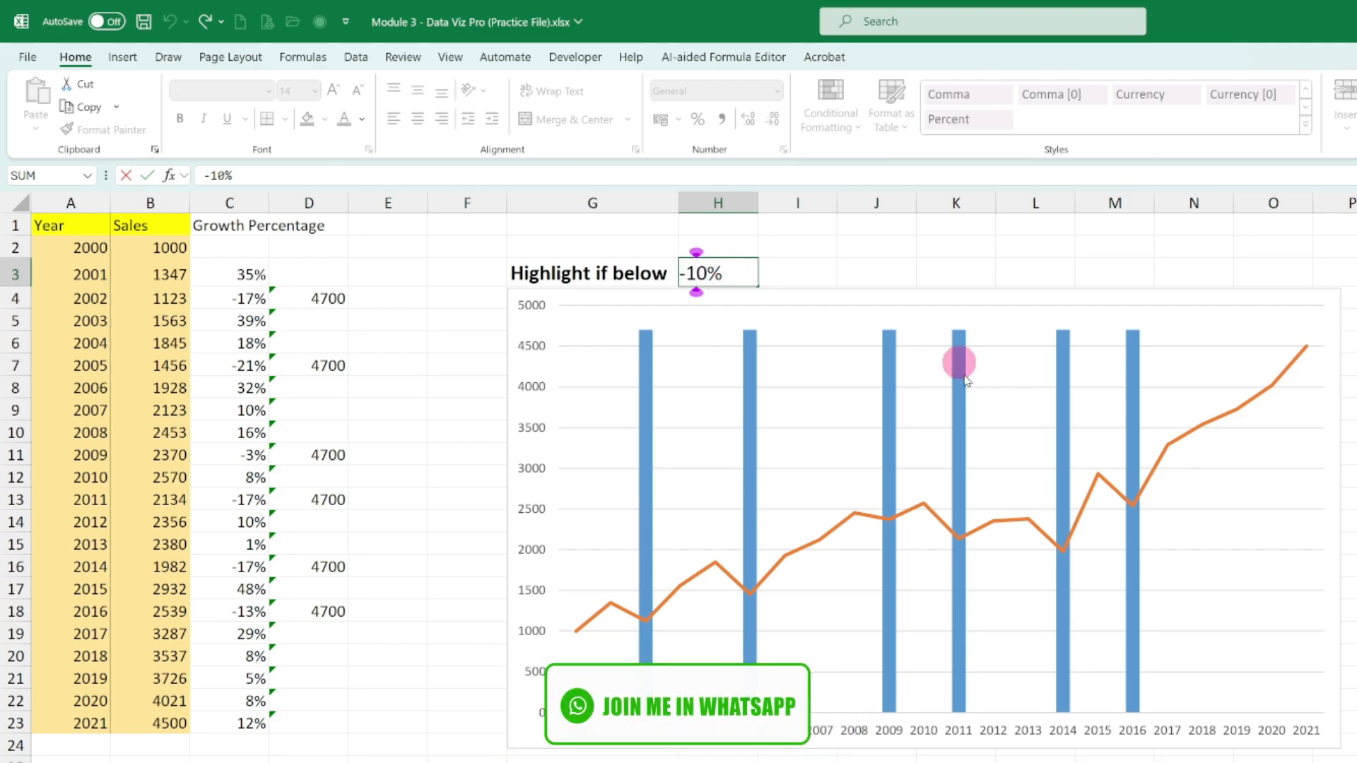
{"action": "mouse_move", "coordinate": [968, 380]}
{"action": "key", "text": "BackSpace"}
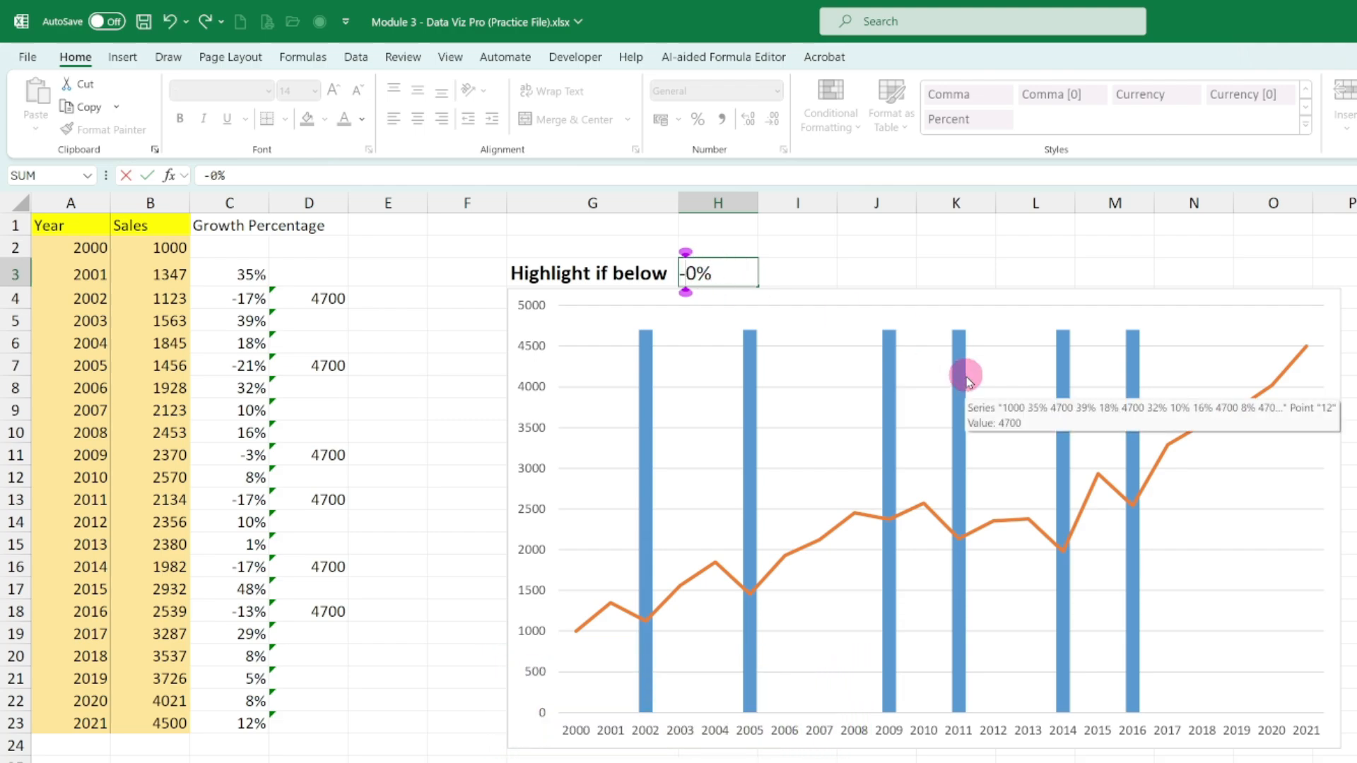
{"action": "type", "text": "2"}
{"action": "key", "text": "Return"}
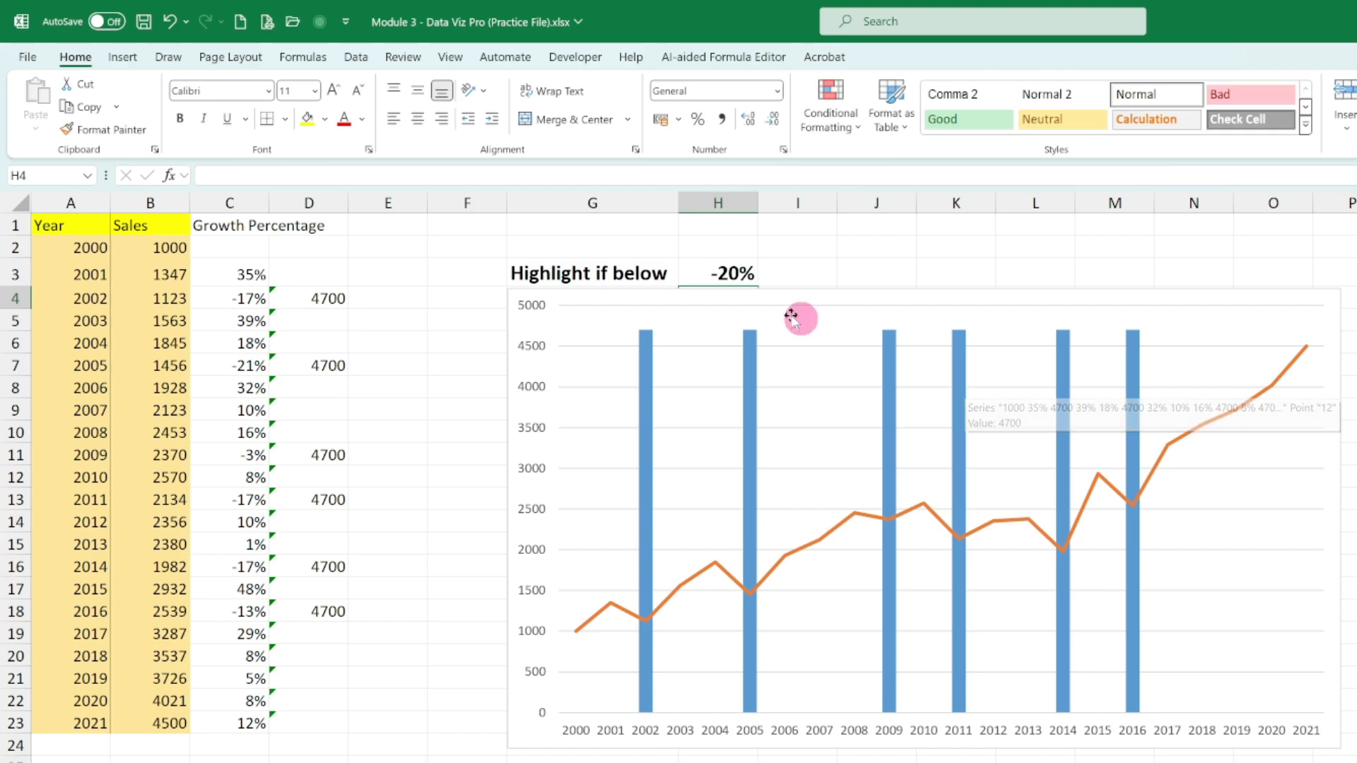
- Set the highlight threshold in H3 to -21%
{"action": "left_click", "coordinate": [737, 268]}
{"action": "double_click", "coordinate": [738, 266]}
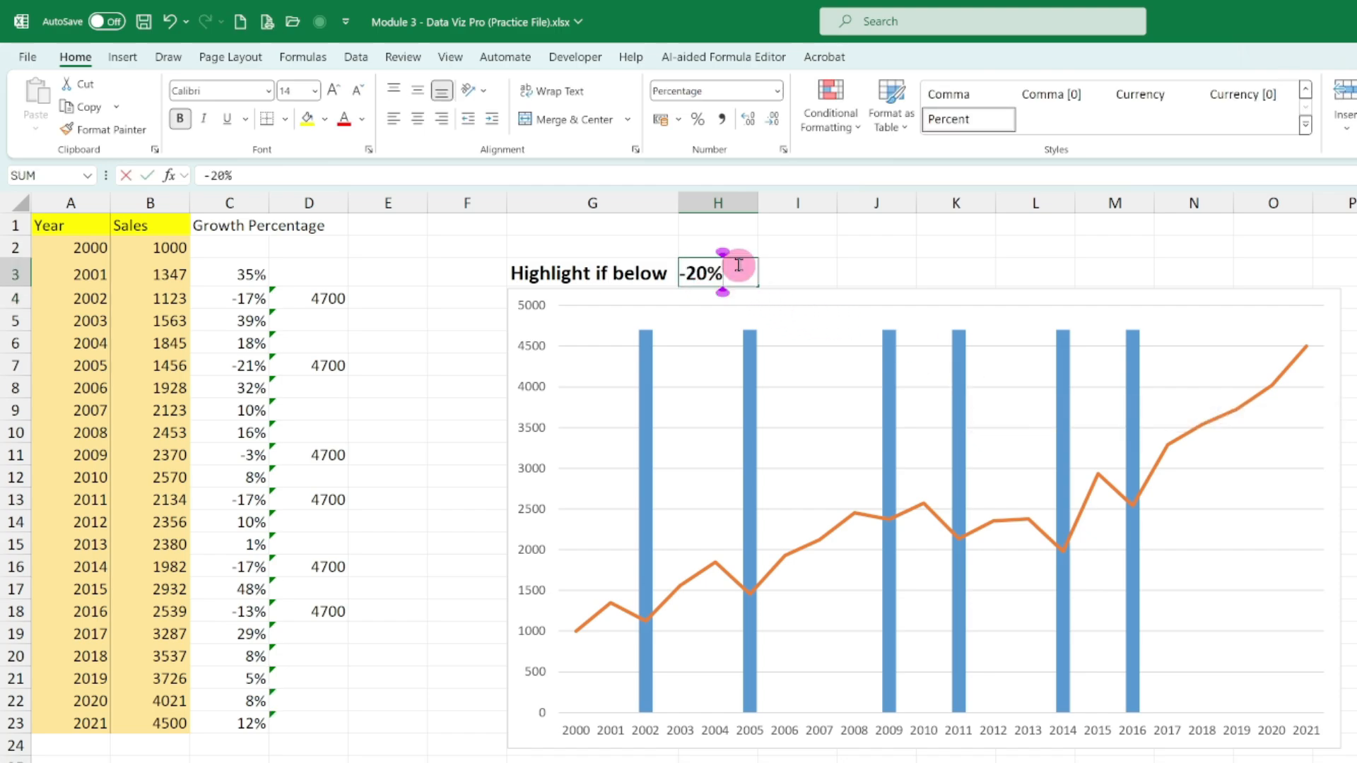
{"action": "key", "text": "Left"}
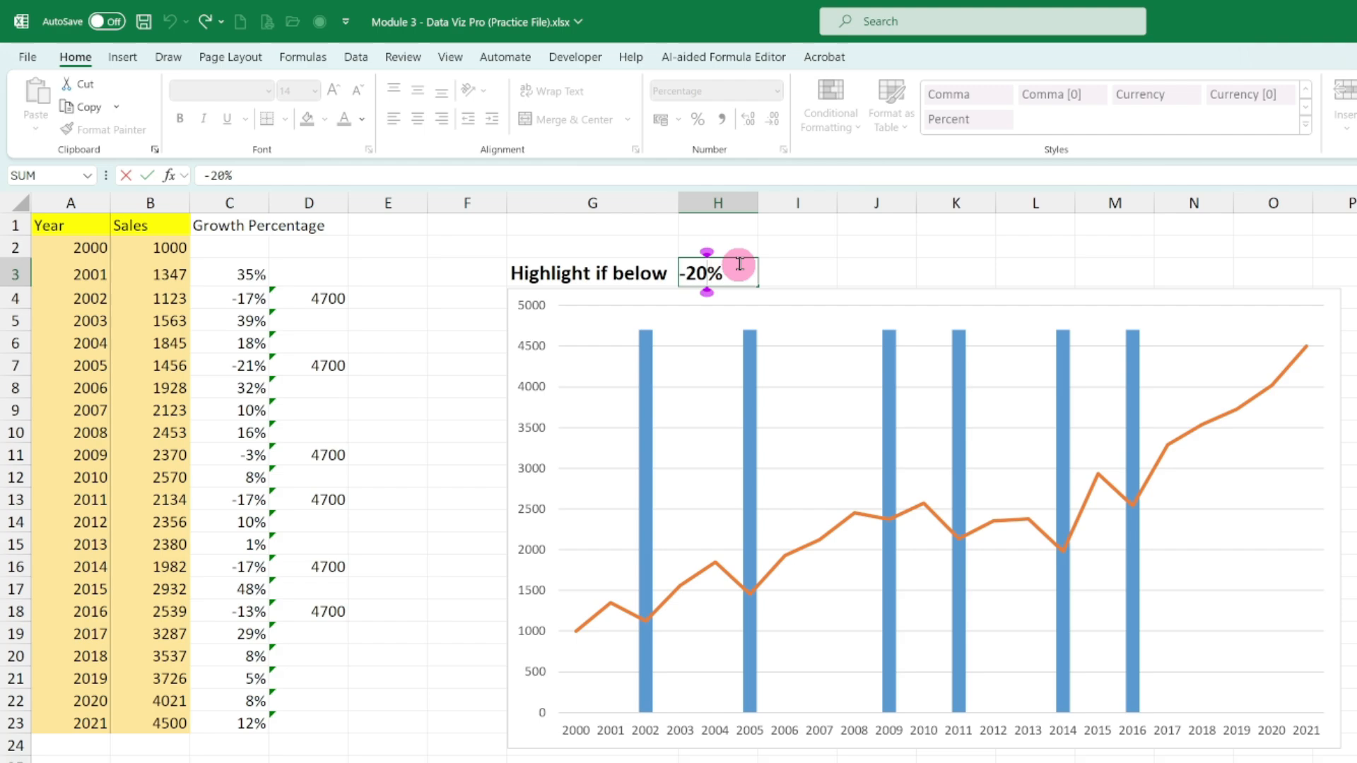
{"action": "key", "text": "BackSpace"}
{"action": "type", "text": "1"}
{"action": "key", "text": "ctrl+Return"}
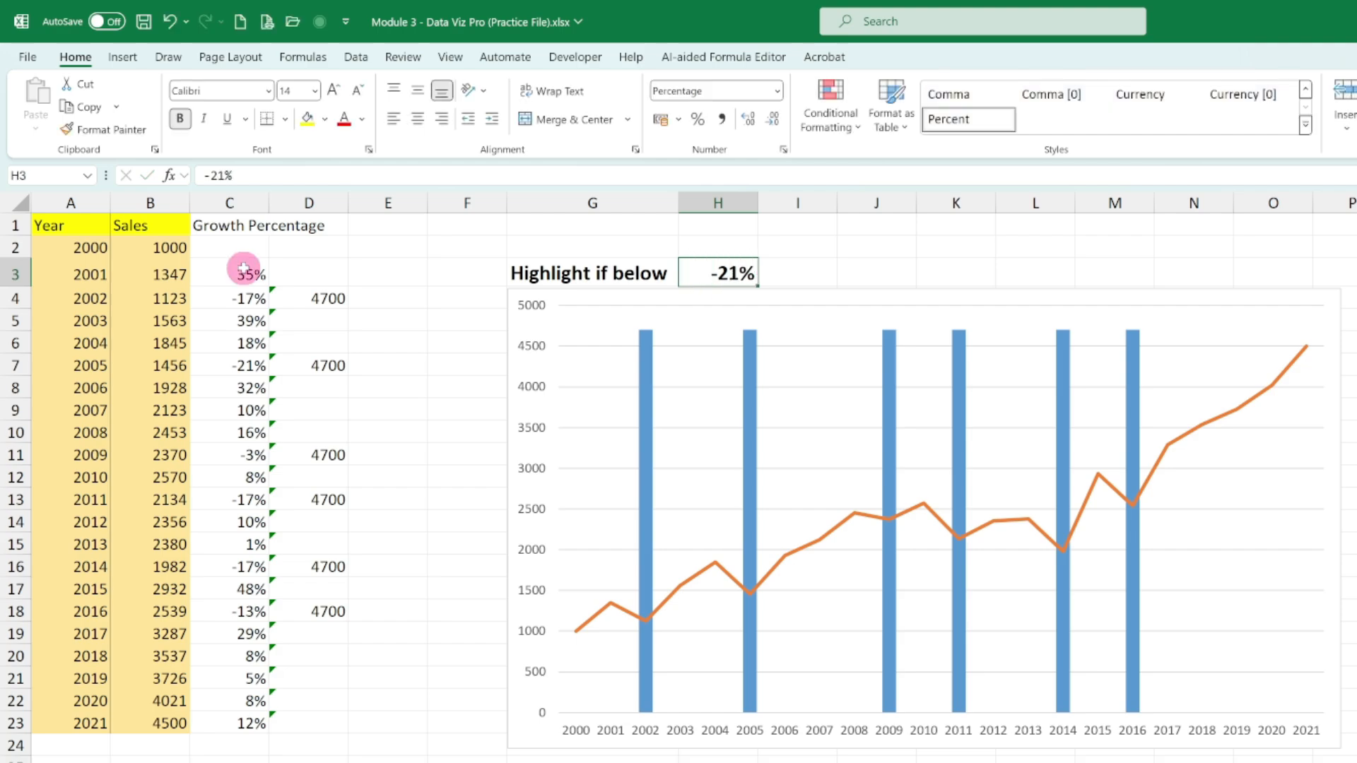
- Examine the growth formulas in C7 and C3 and compare the cell references in the D3, D4 and D5 helper formulas
{"action": "left_click", "coordinate": [241, 367]}
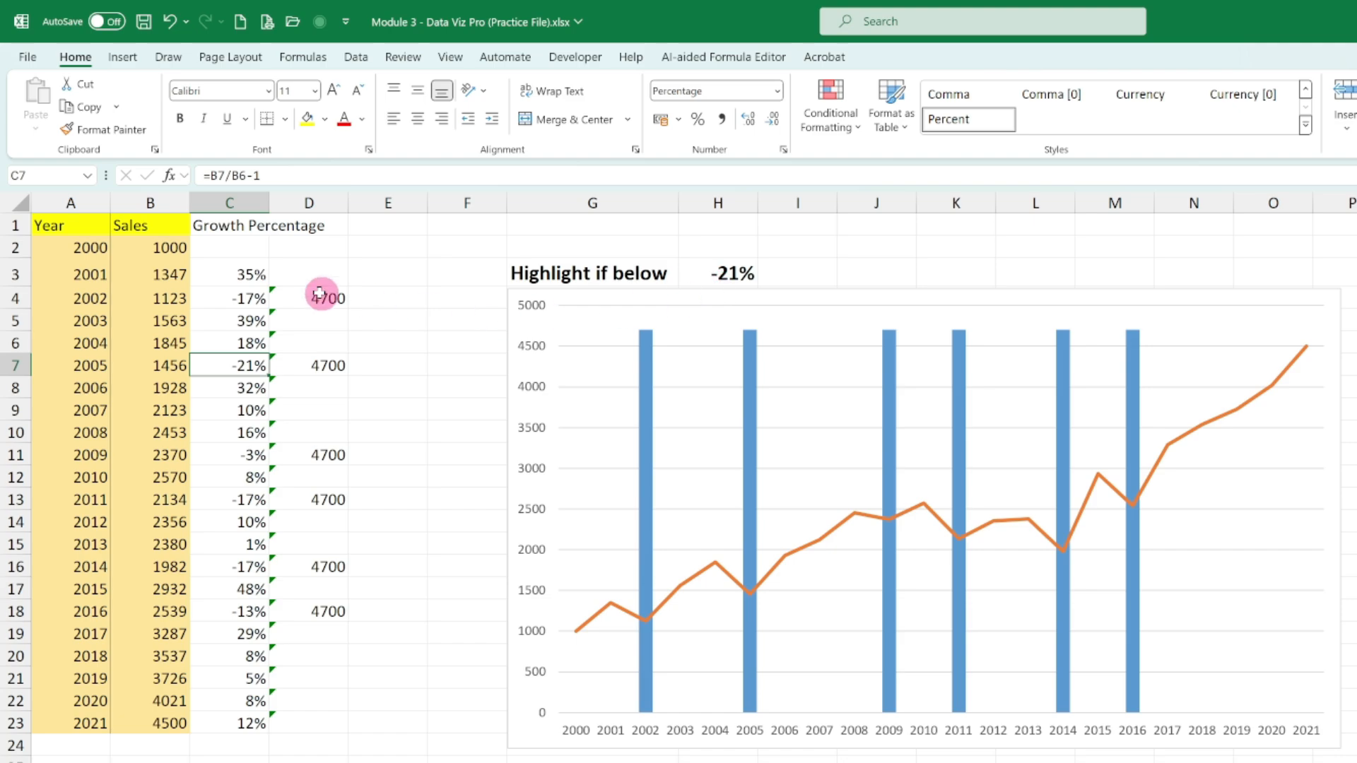
{"action": "left_click", "coordinate": [246, 269]}
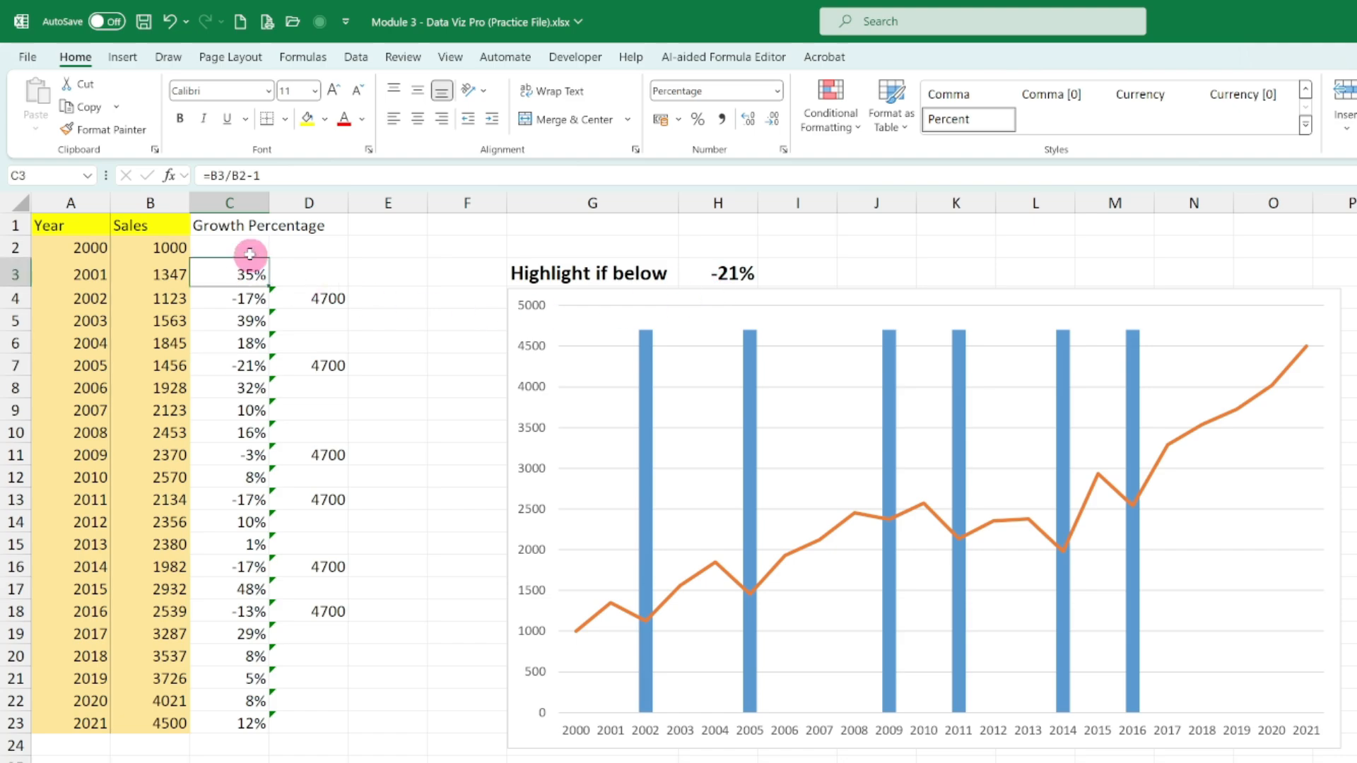
{"action": "left_click", "coordinate": [321, 269]}
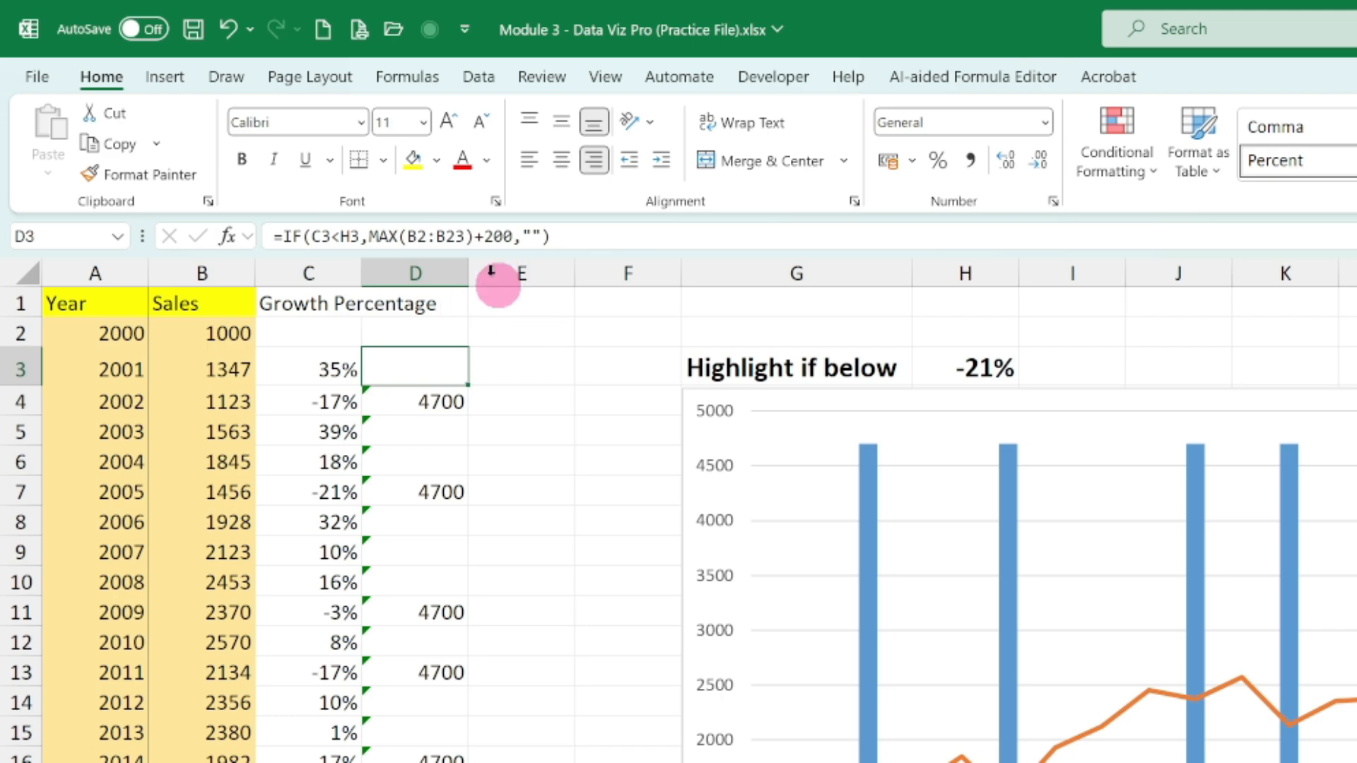
{"action": "key", "text": "Down"}
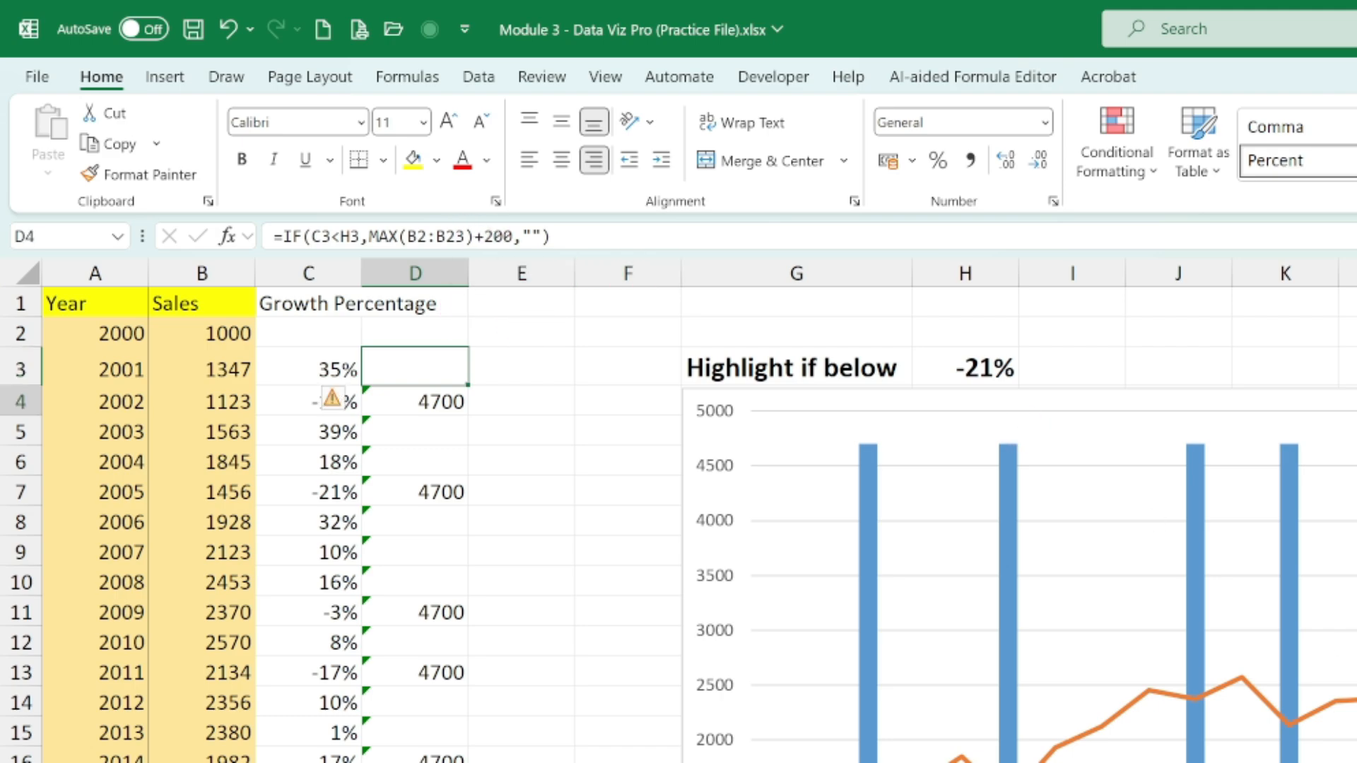
{"action": "key", "text": "Down"}
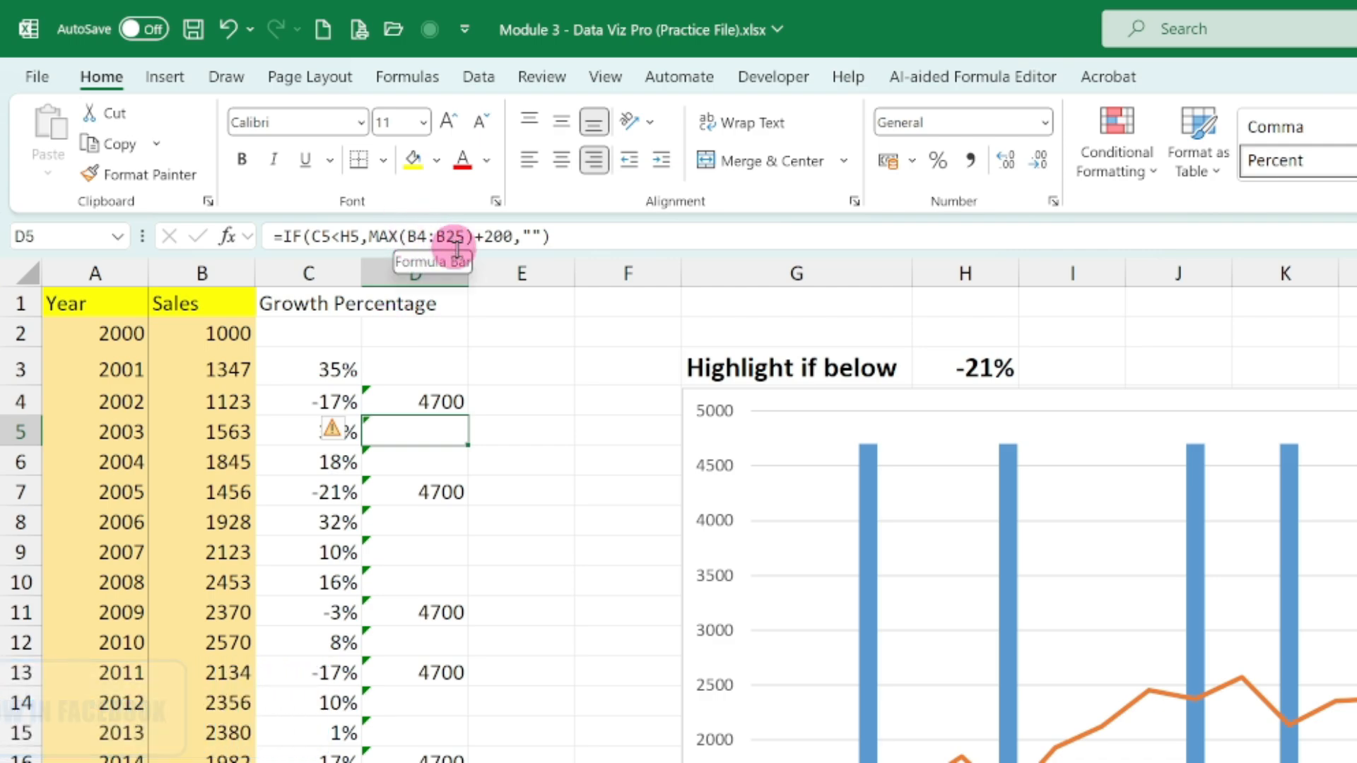
{"action": "double_click", "coordinate": [452, 366]}
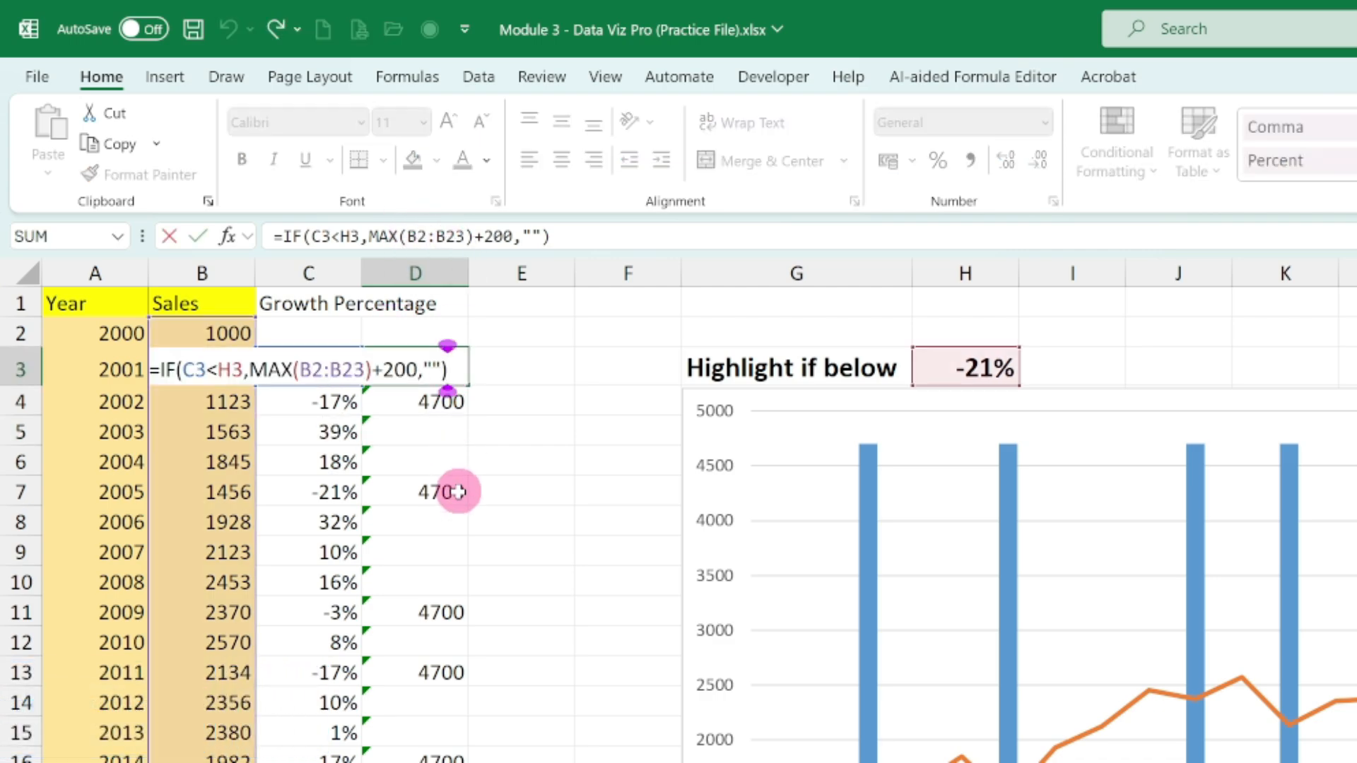
{"action": "key", "text": "Return"}
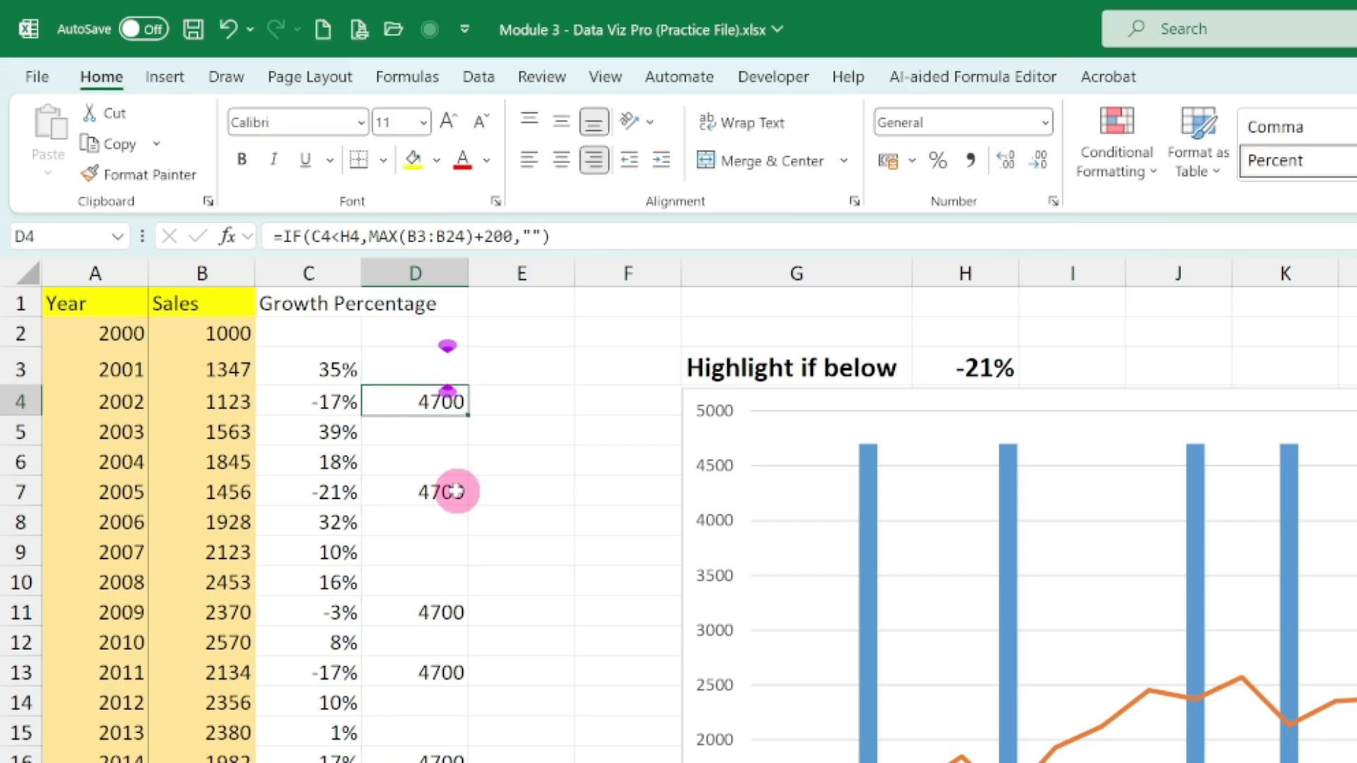
{"action": "left_click", "coordinate": [433, 367]}
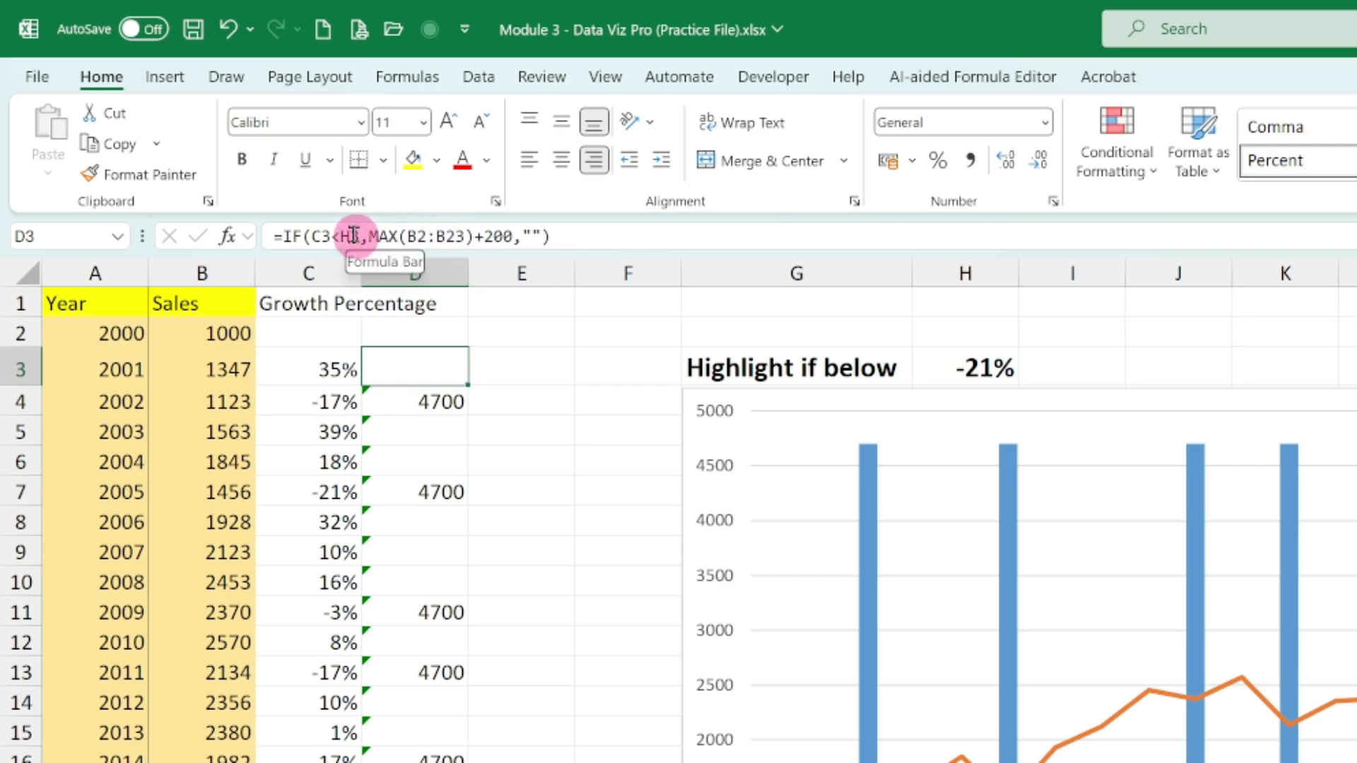
{"action": "left_click", "coordinate": [445, 396]}
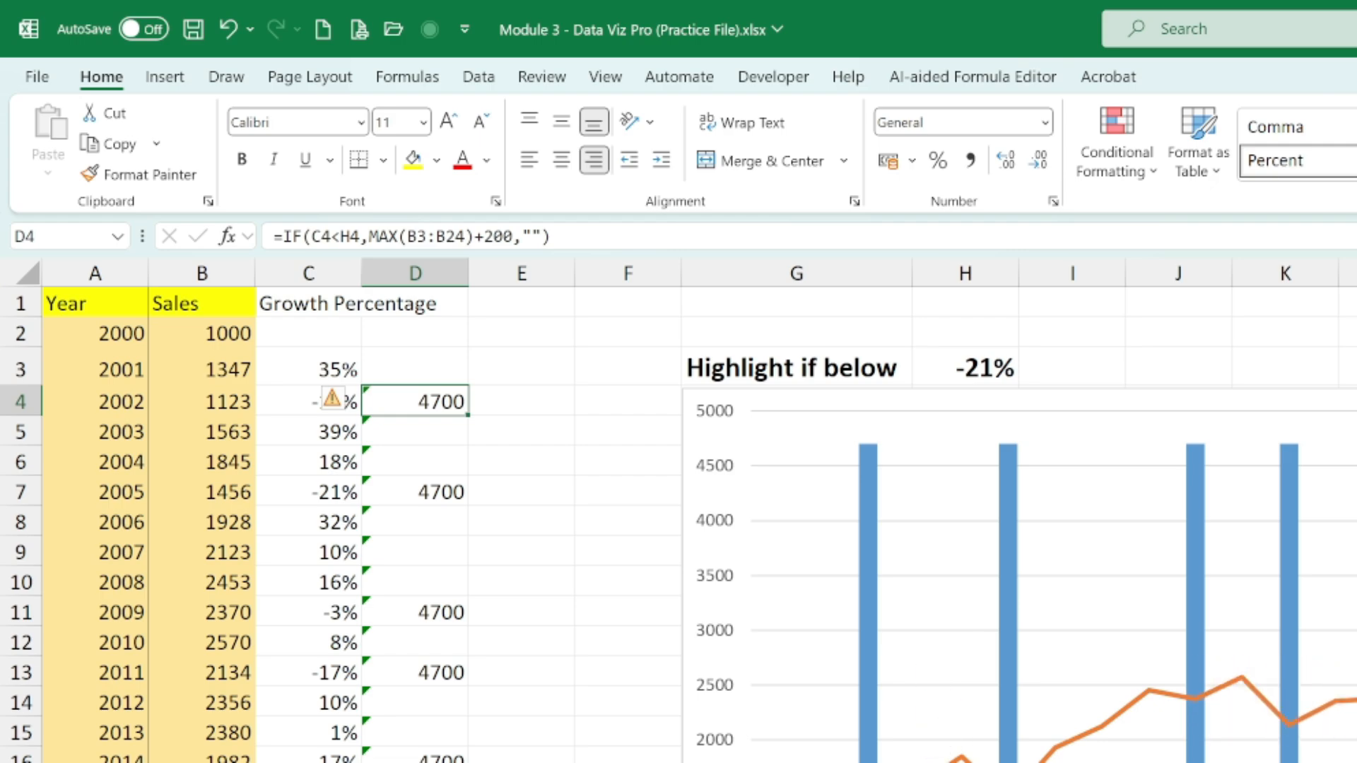
- Make the H3 threshold and B2:B23 range references absolute in the D3 helper formula
{"action": "left_click", "coordinate": [439, 361]}
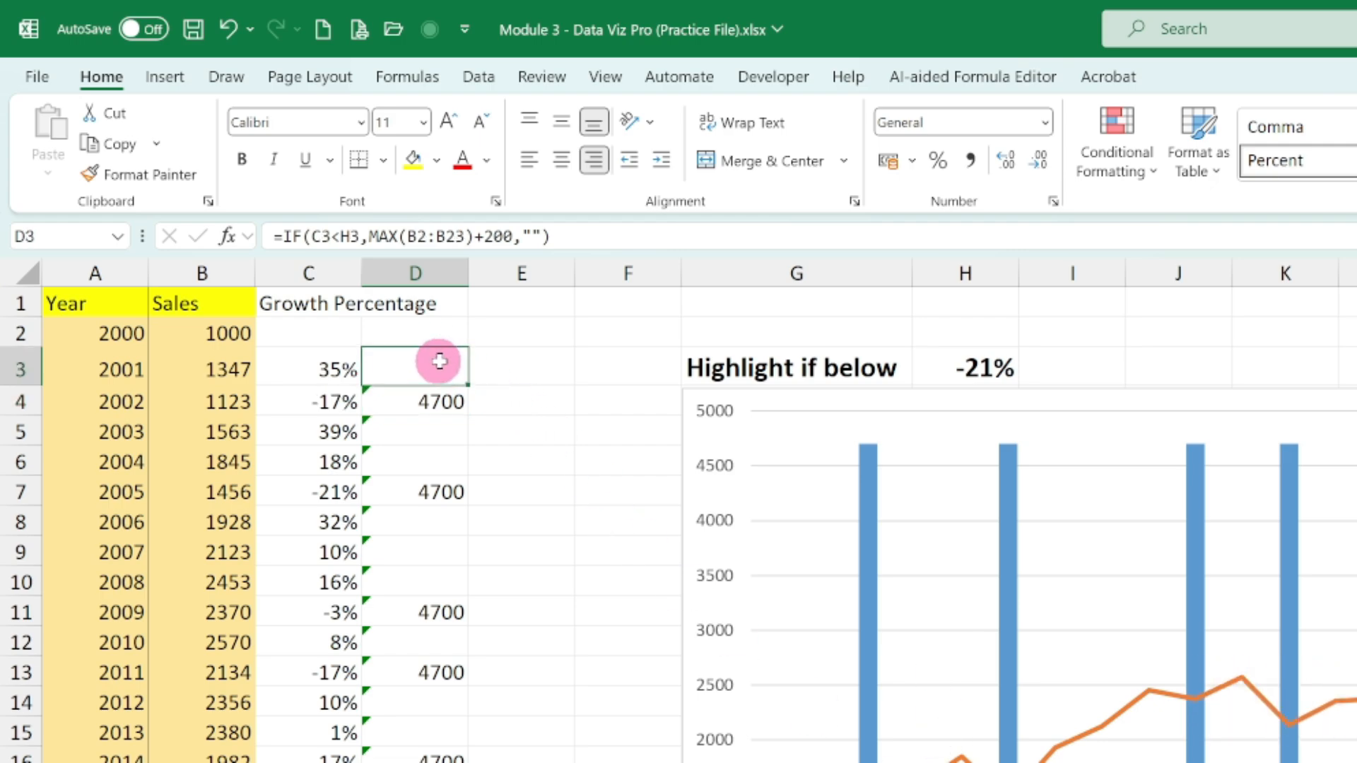
{"action": "left_click", "coordinate": [347, 239]}
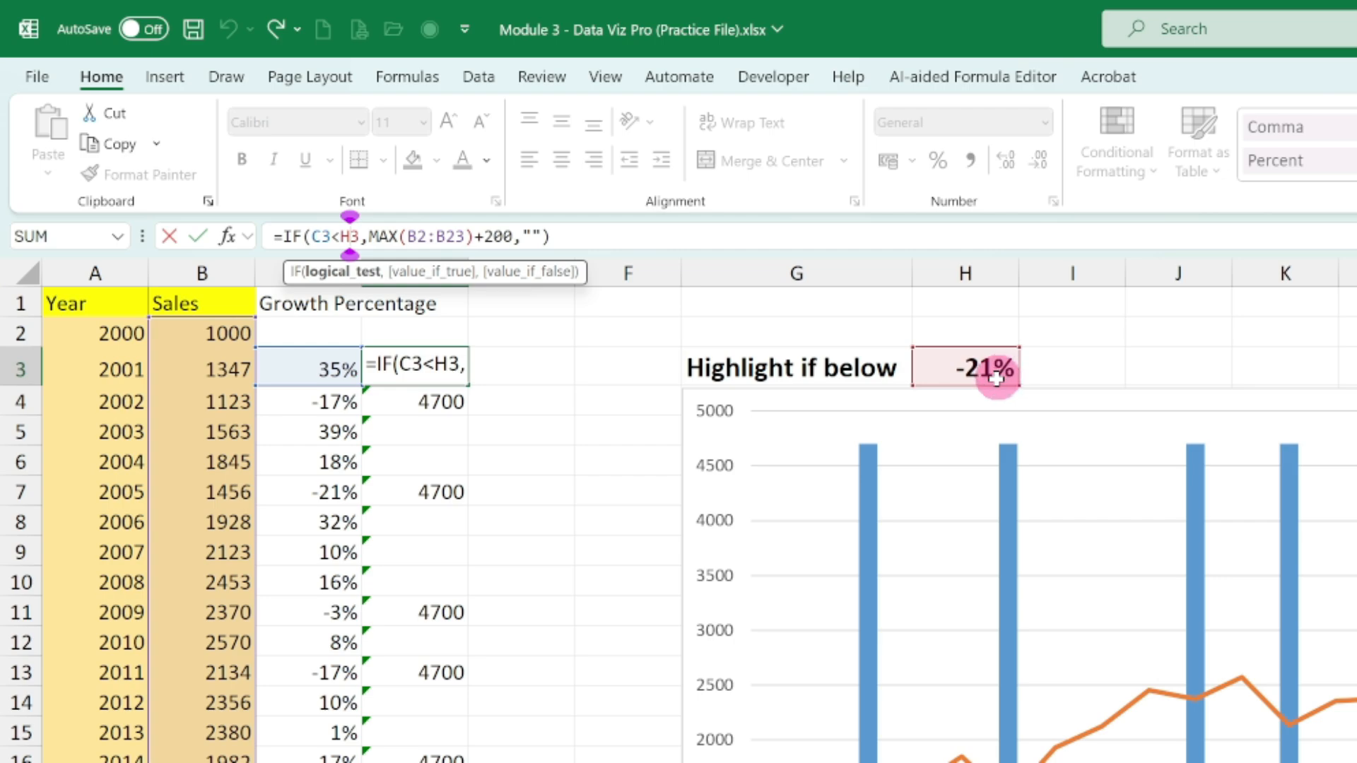
{"action": "key", "text": "F4"}
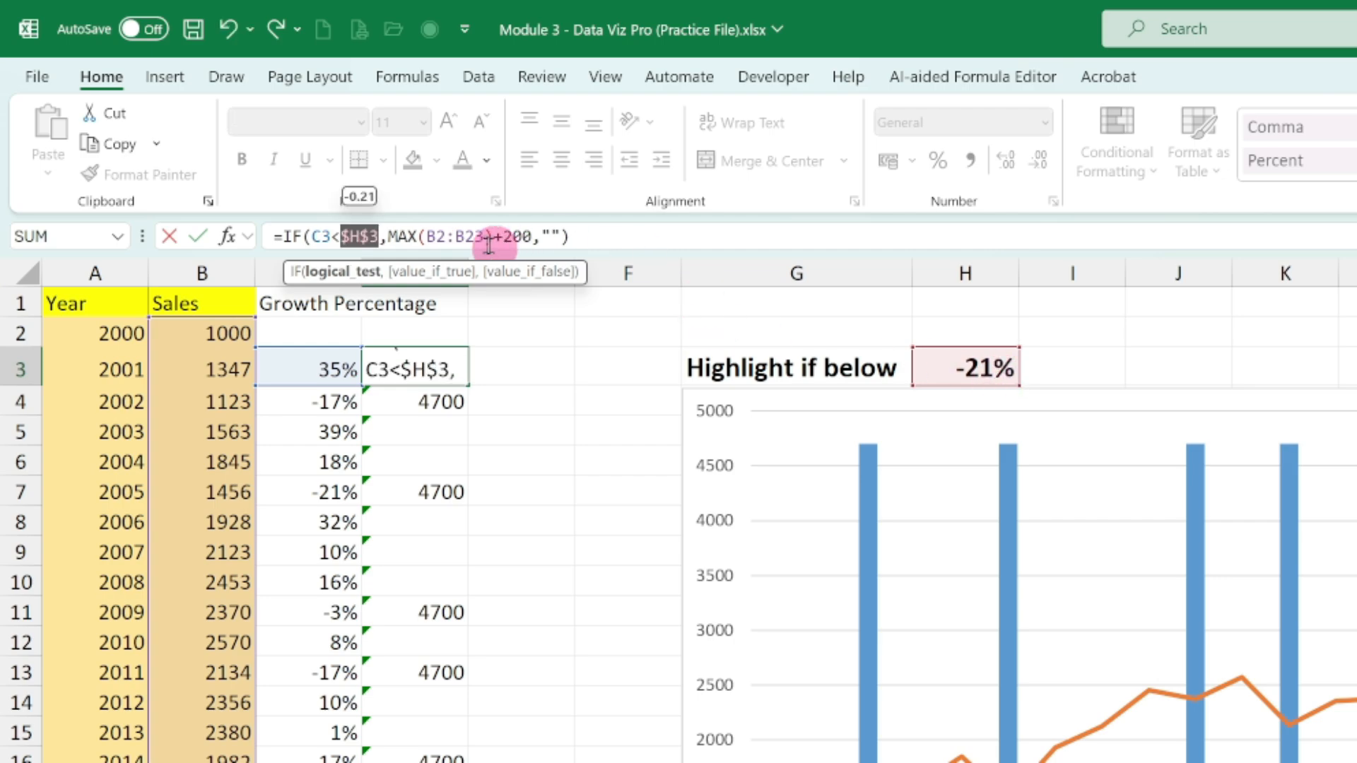
{"action": "left_click_drag", "start_coordinate": [428, 236], "coordinate": [487, 243]}
{"action": "key", "text": "F4"}
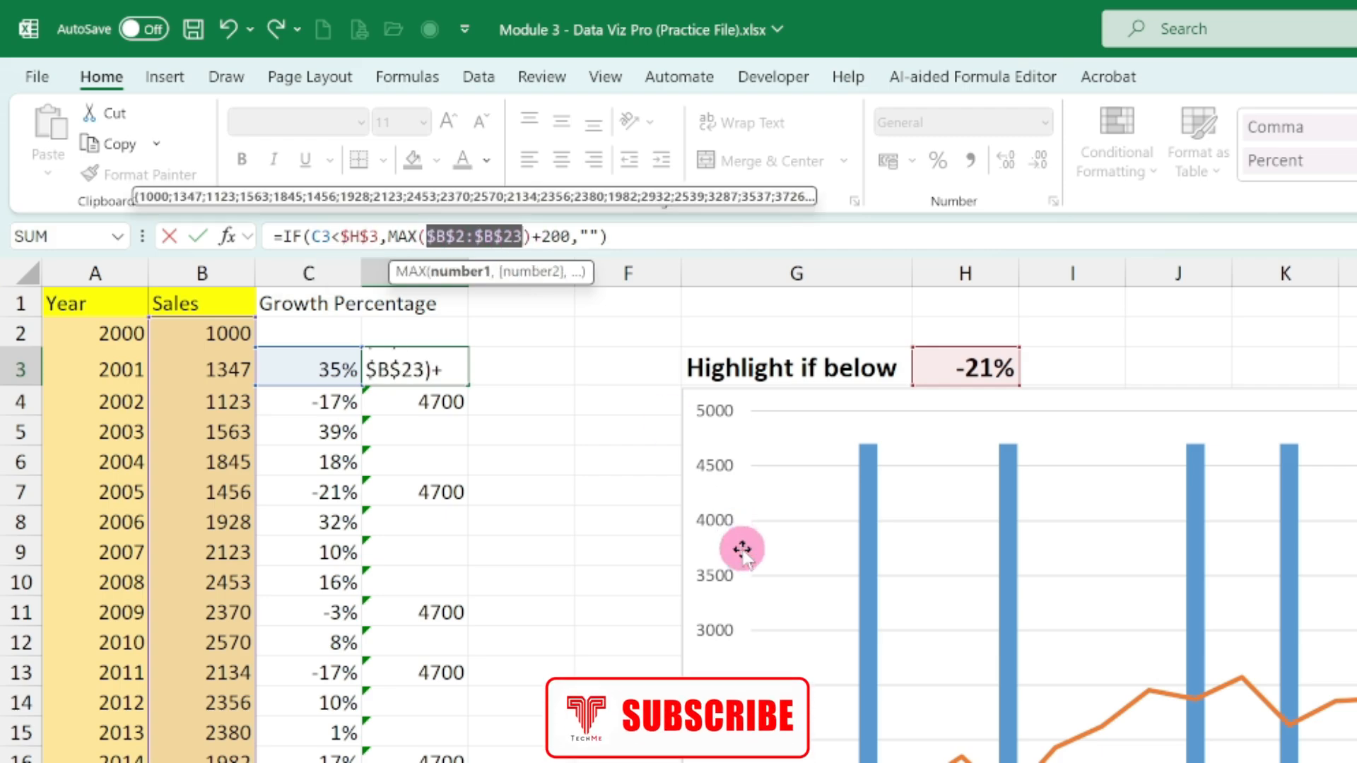
{"action": "key", "text": "Return"}
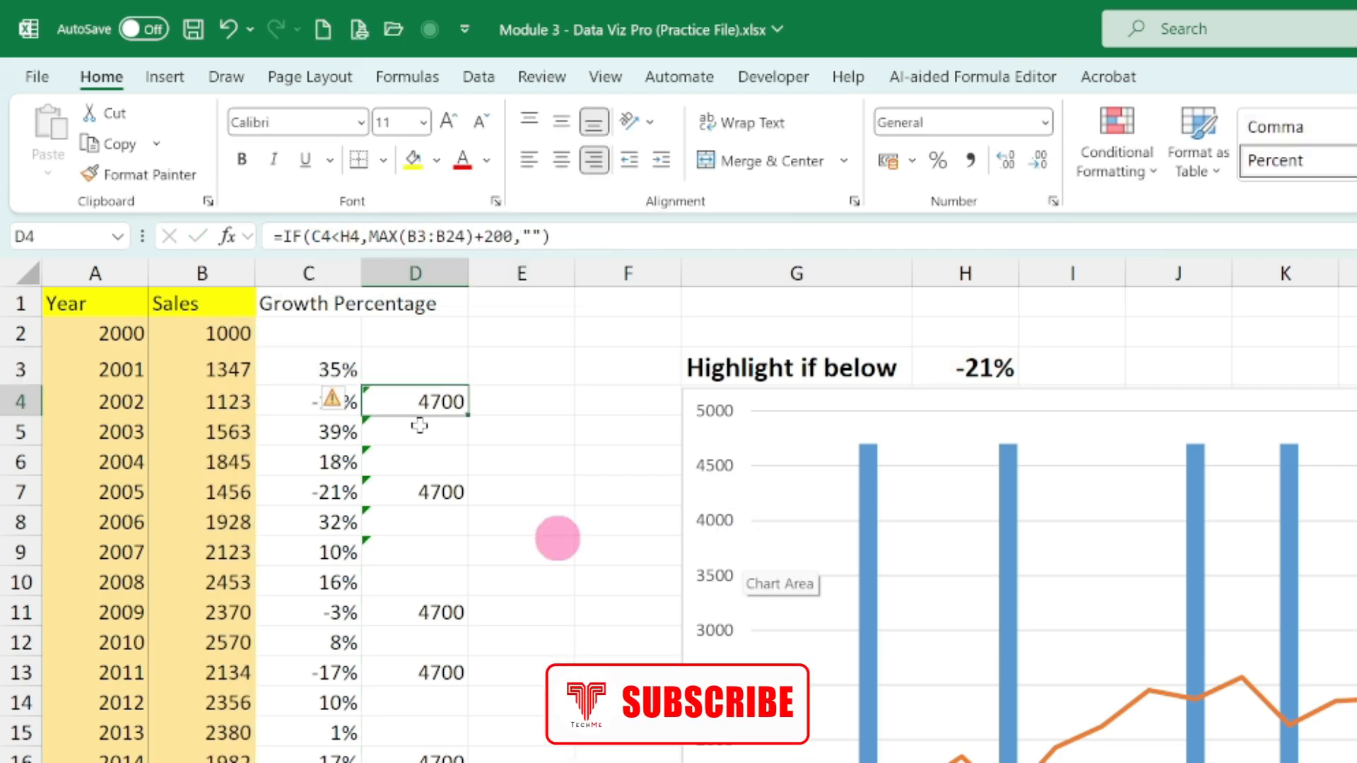
- Fill the D3 helper formula down through D23 and compare the 2005 growth in C7 with the chart's highlighted column
{"action": "left_click", "coordinate": [433, 362]}
{"action": "double_click", "coordinate": [467, 391]}
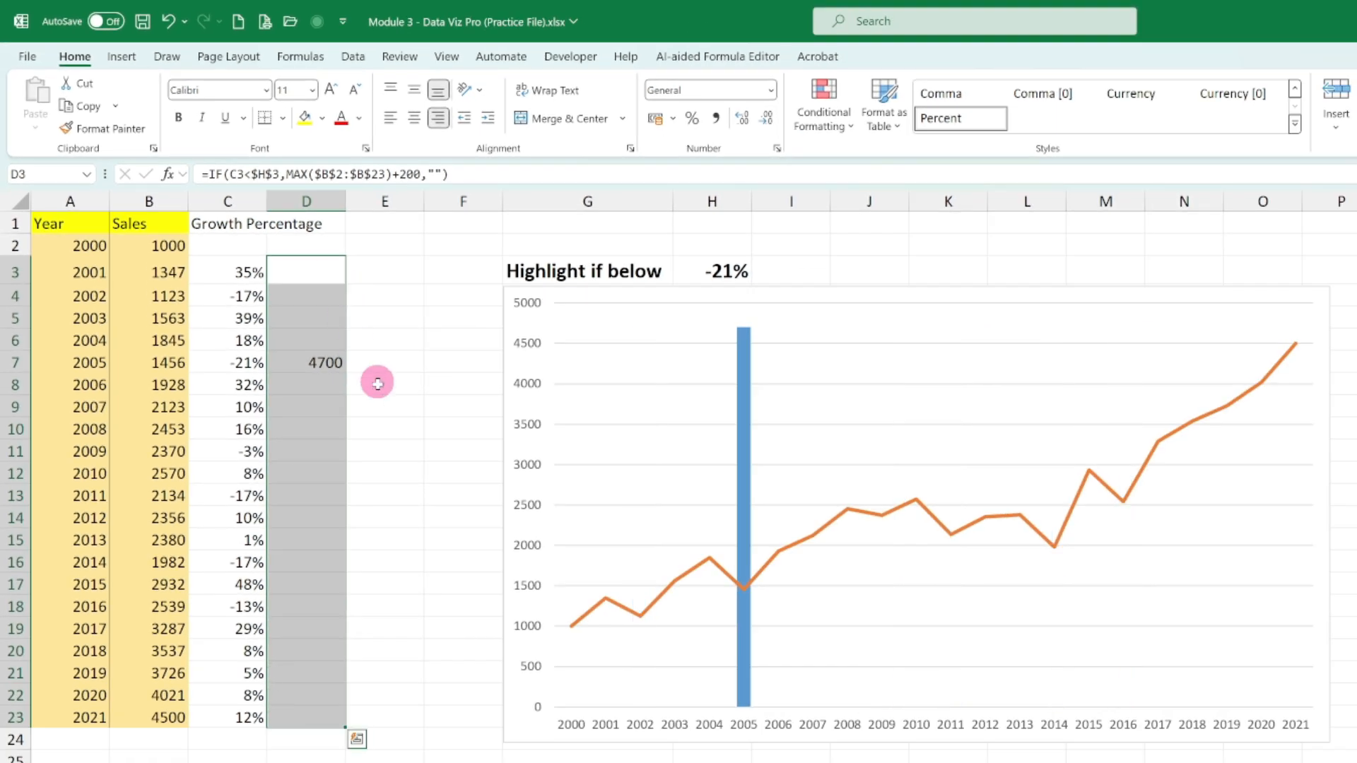
{"action": "left_click", "coordinate": [546, 571]}
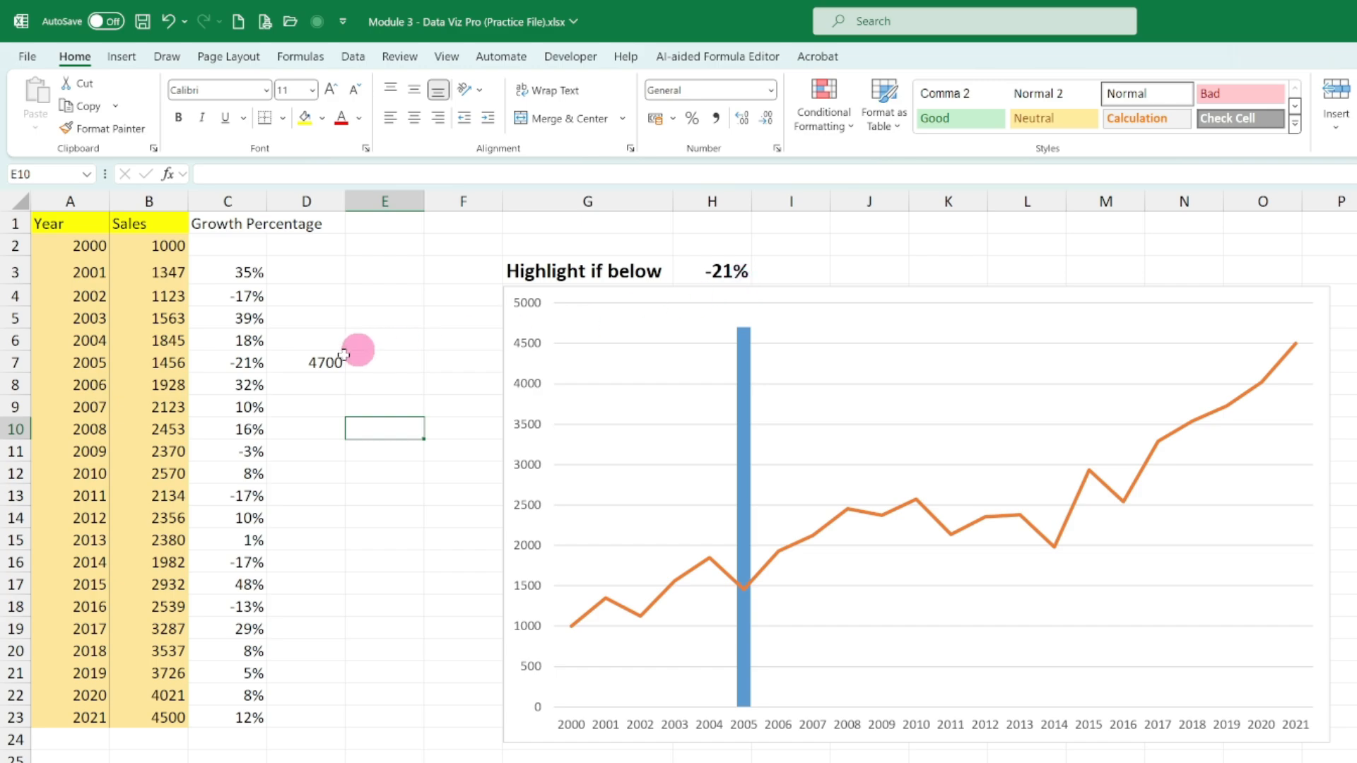
{"action": "left_click", "coordinate": [245, 355]}
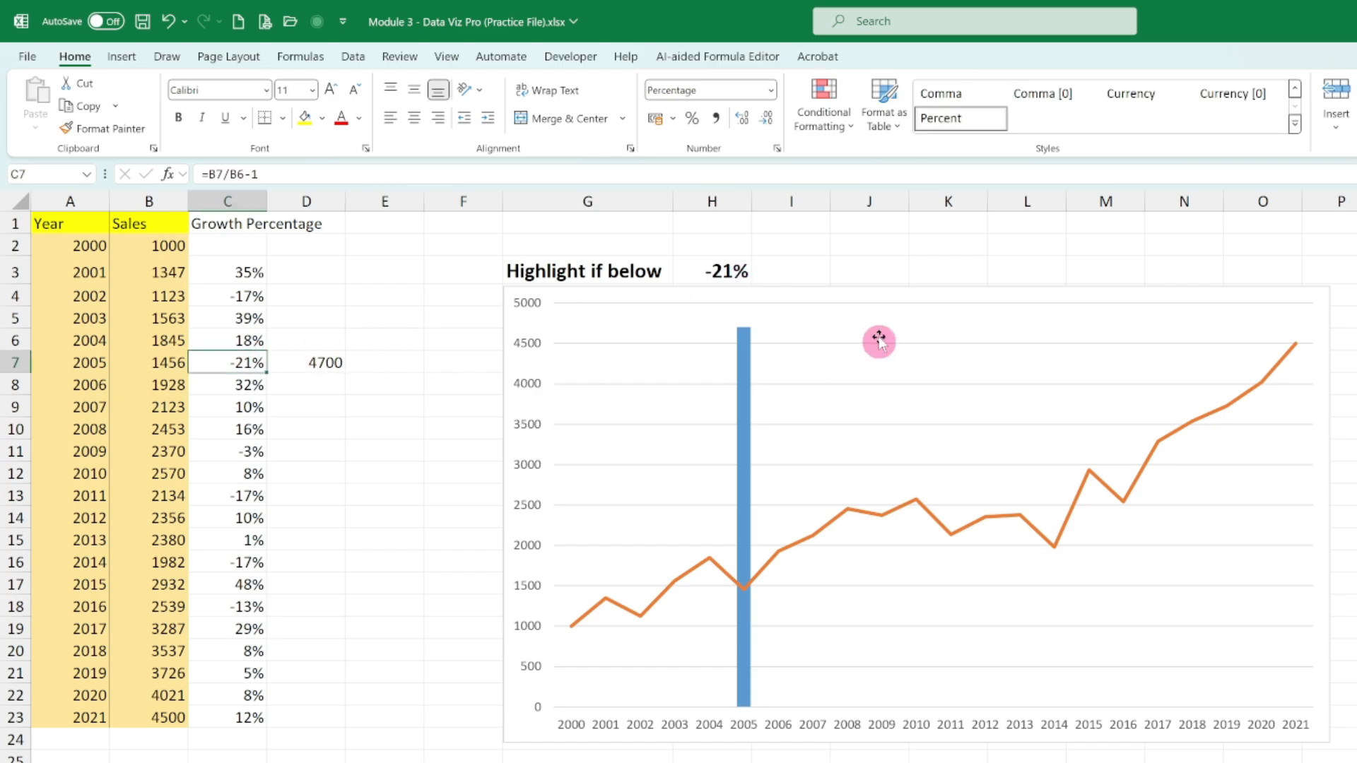
{"action": "mouse_move", "coordinate": [748, 546]}
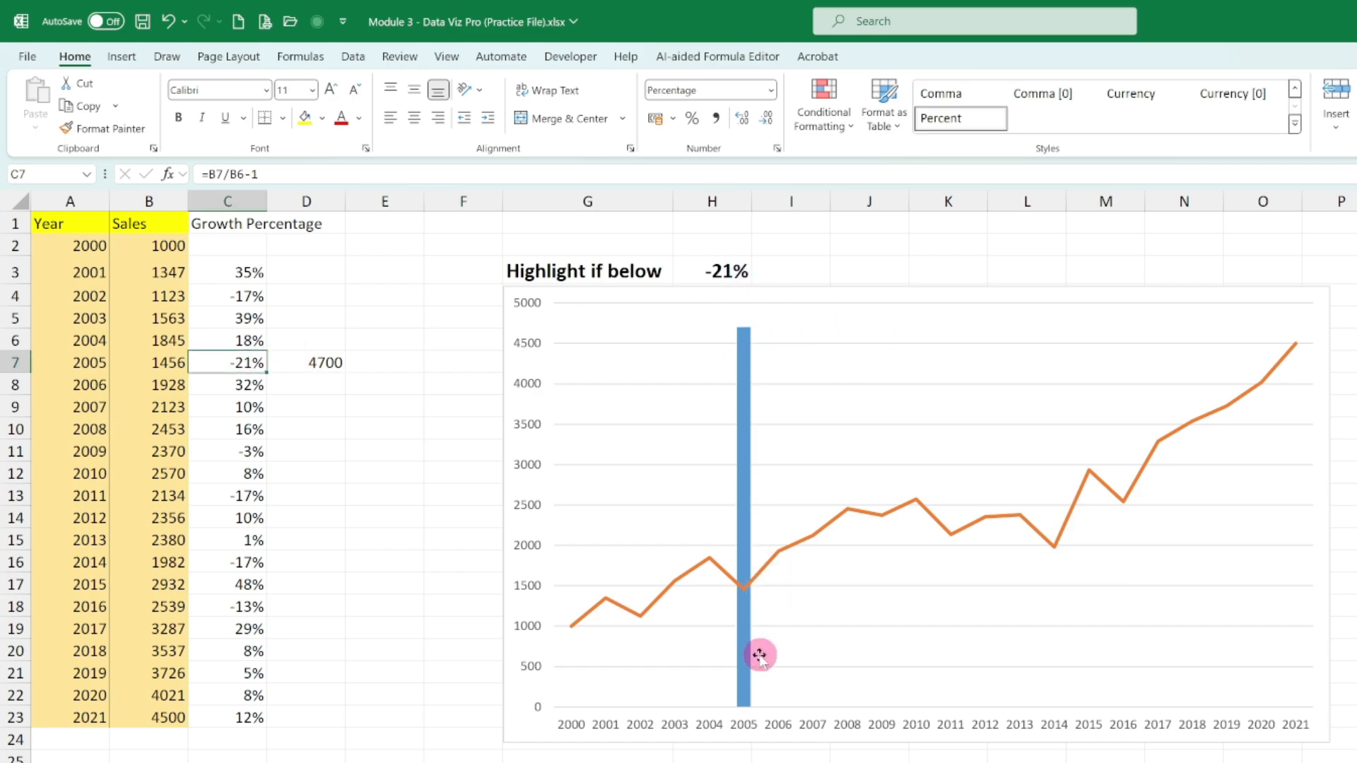
- Set the "Highlight if below" threshold in H3 to -15%
{"action": "left_click", "coordinate": [728, 271]}
{"action": "double_click", "coordinate": [728, 272]}
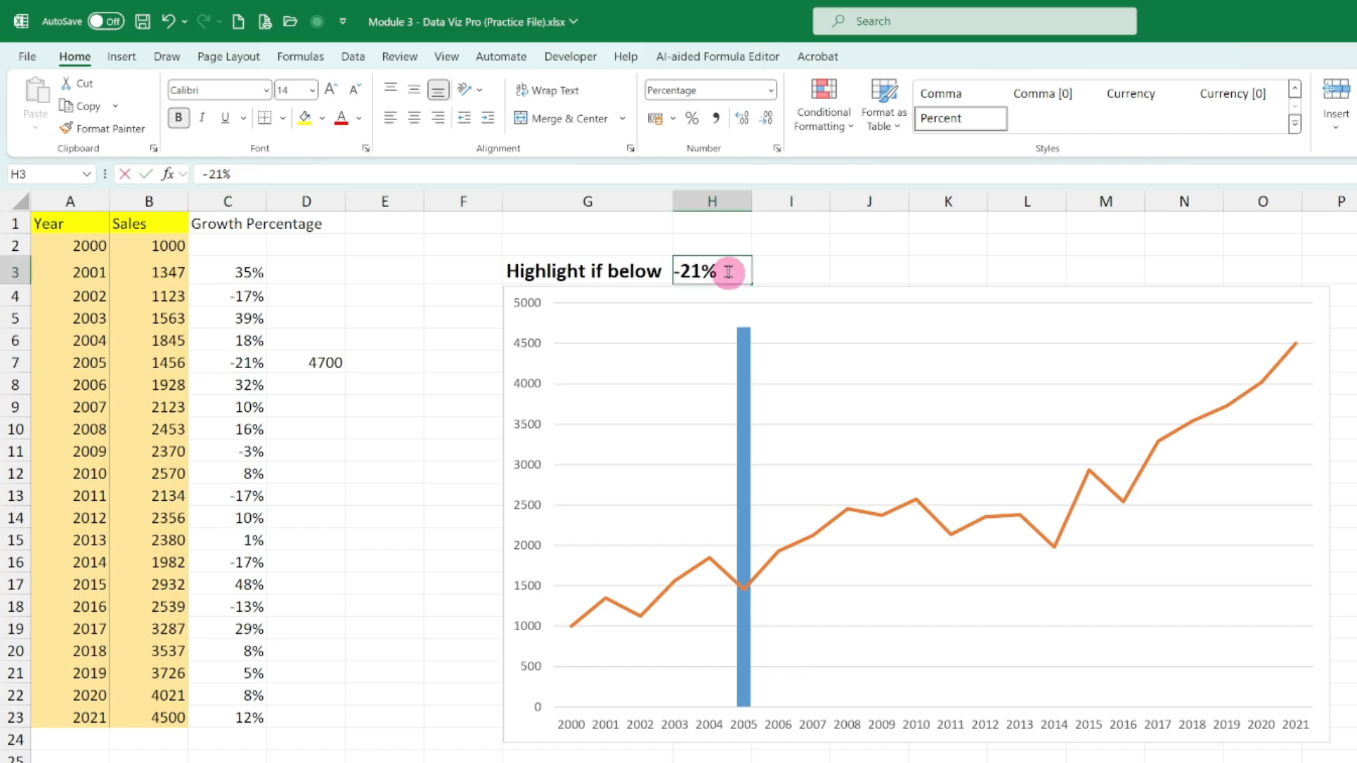
{"action": "key", "text": "BackSpace"}
{"action": "type", "text": "5"}
{"action": "key", "text": "Return"}
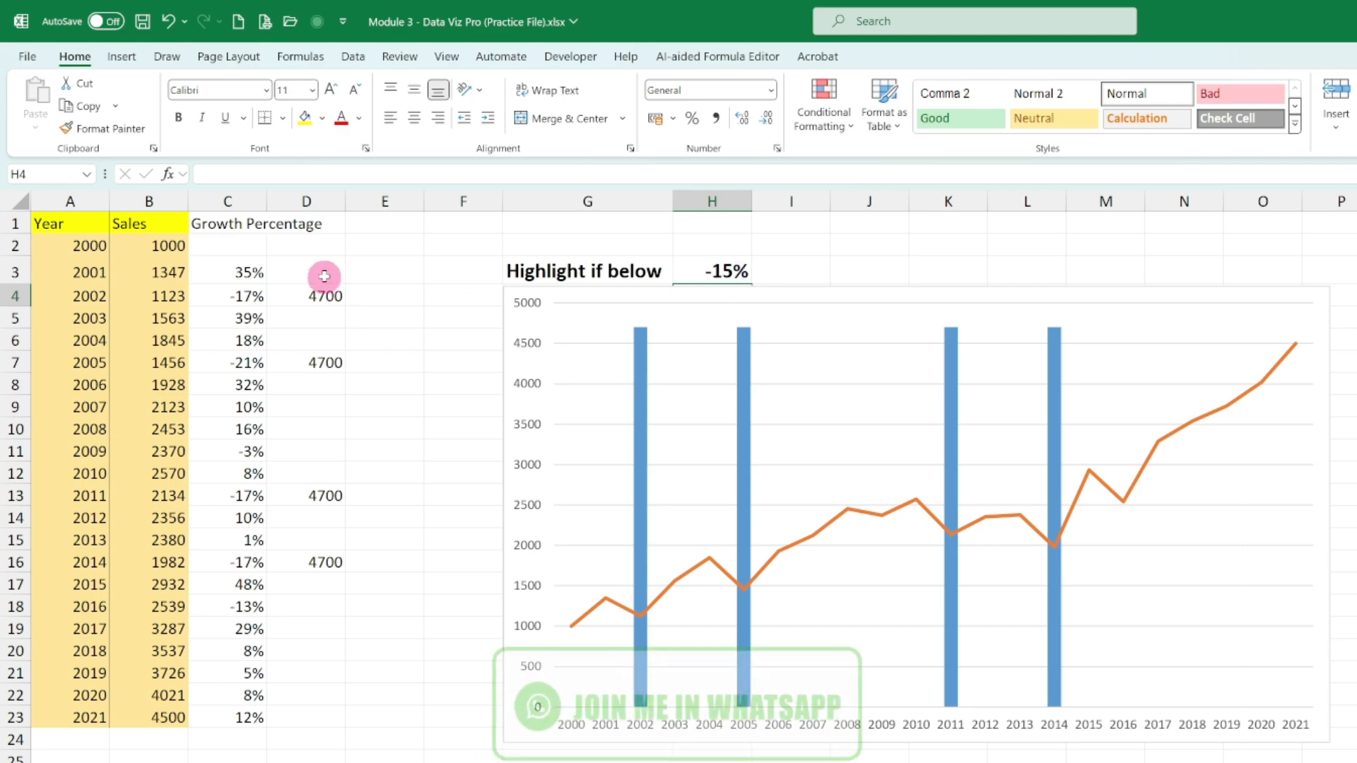
- Add a second threshold above the first, labelled "Highlight if more than" in G2 with 50% in H2
{"action": "left_click", "coordinate": [557, 241]}
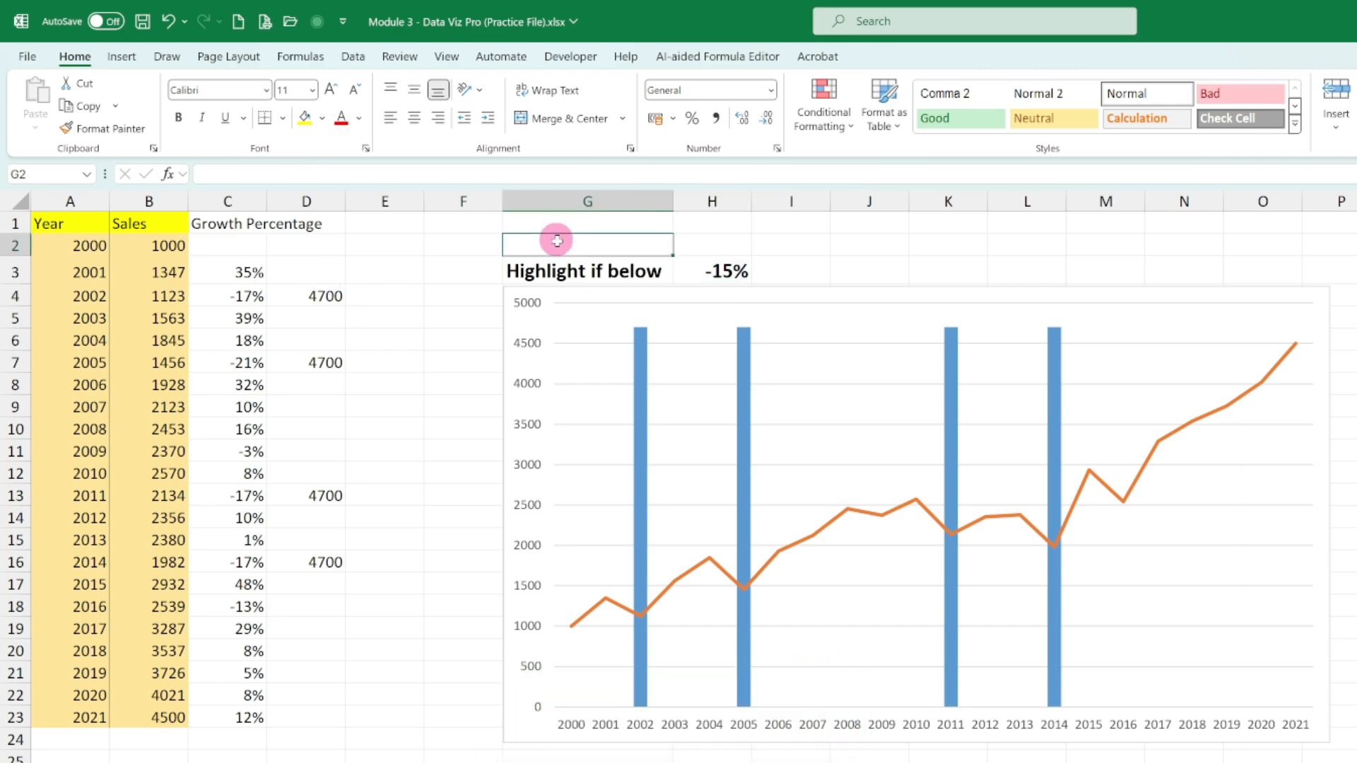
{"action": "type", "text": "H"}
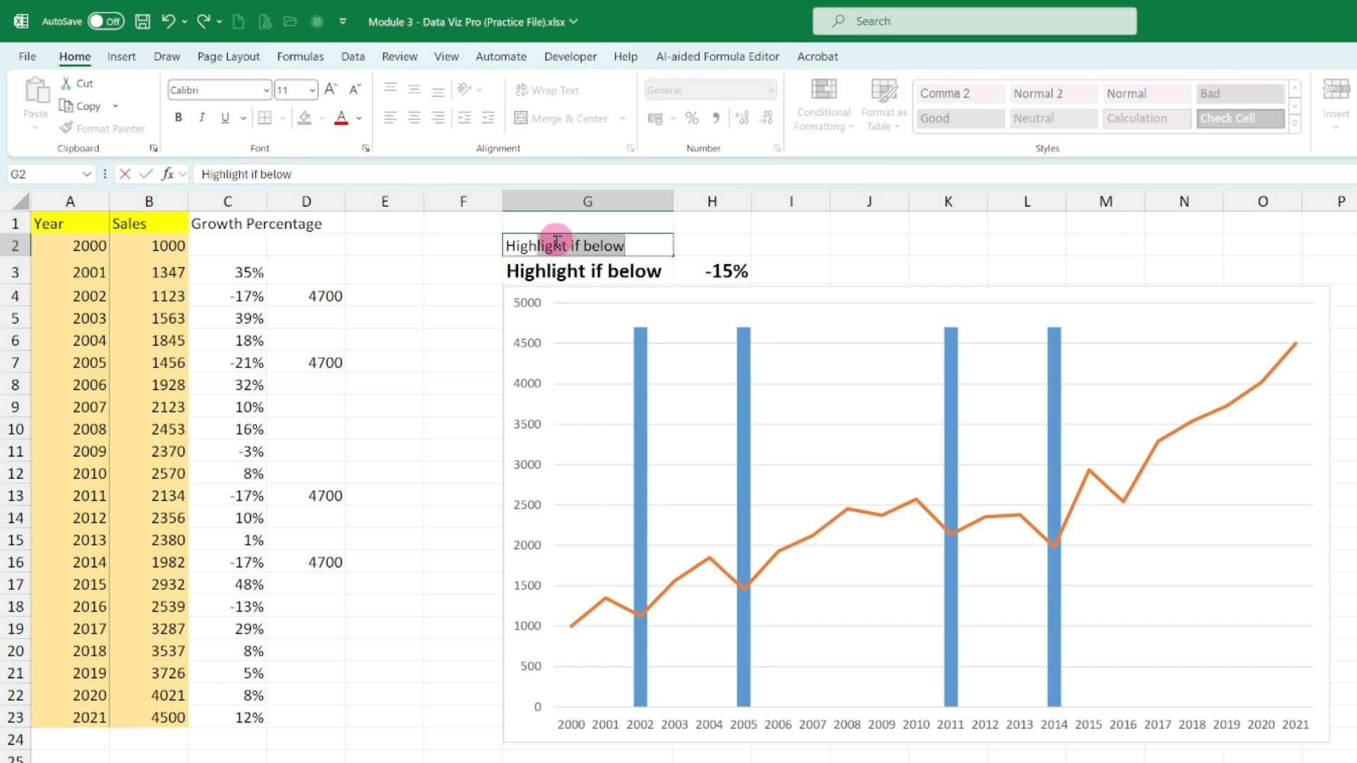
{"action": "type", "text": "ighline"}
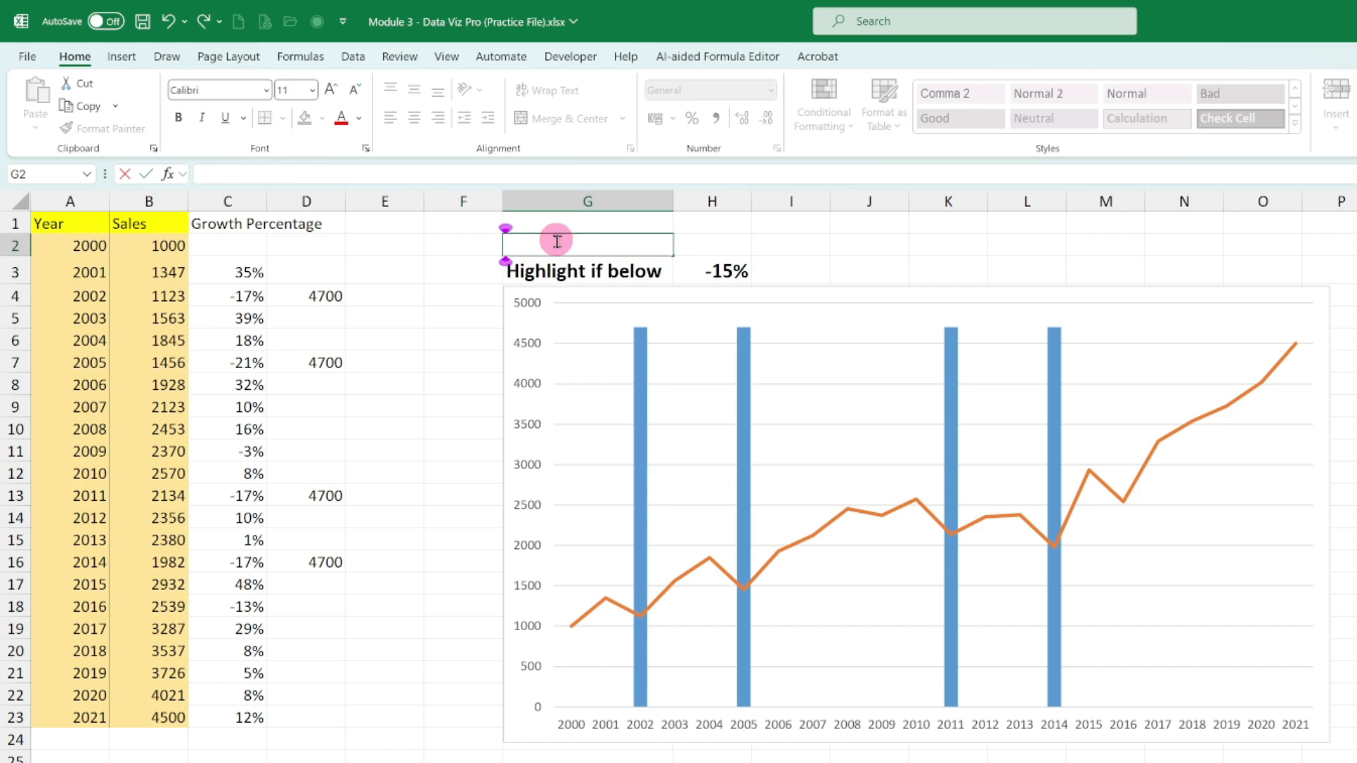
{"action": "type", "text": "ght if more than"}
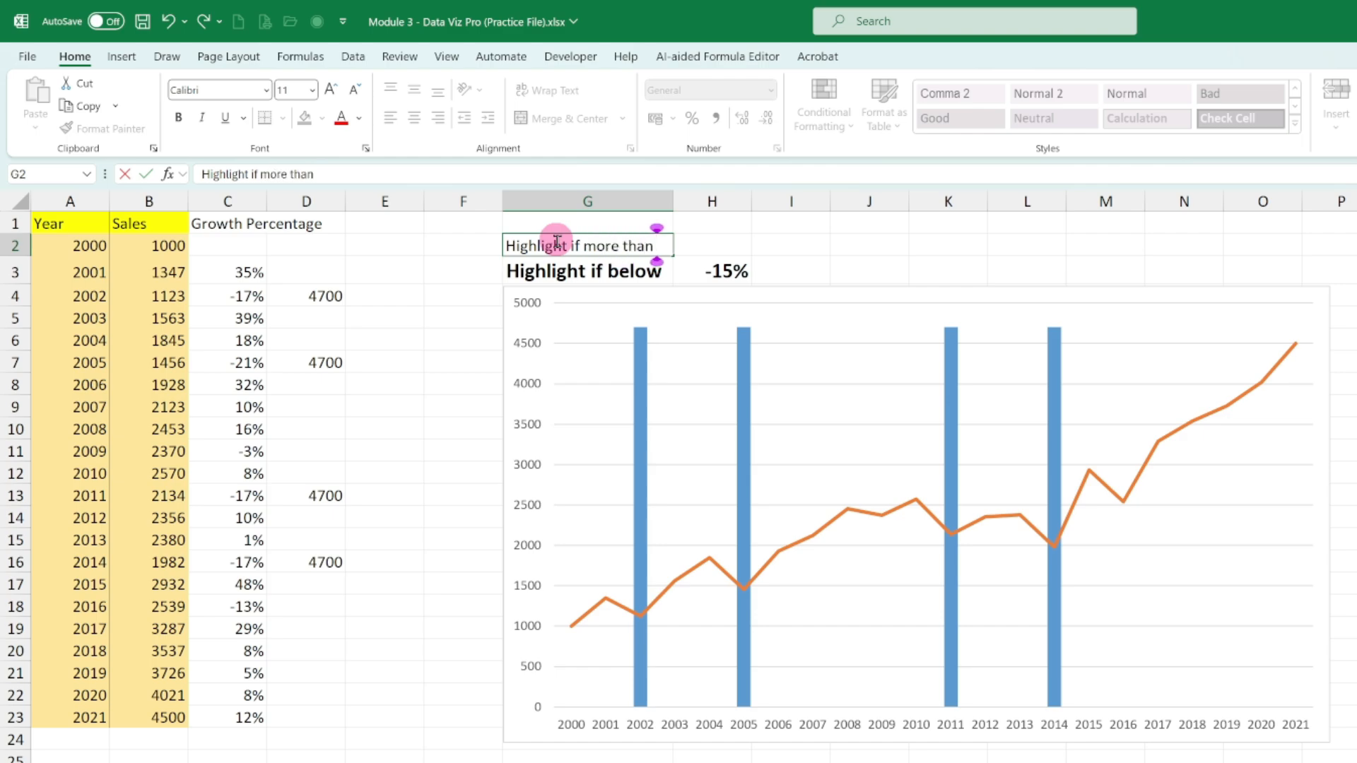
{"action": "key", "text": "Tab"}
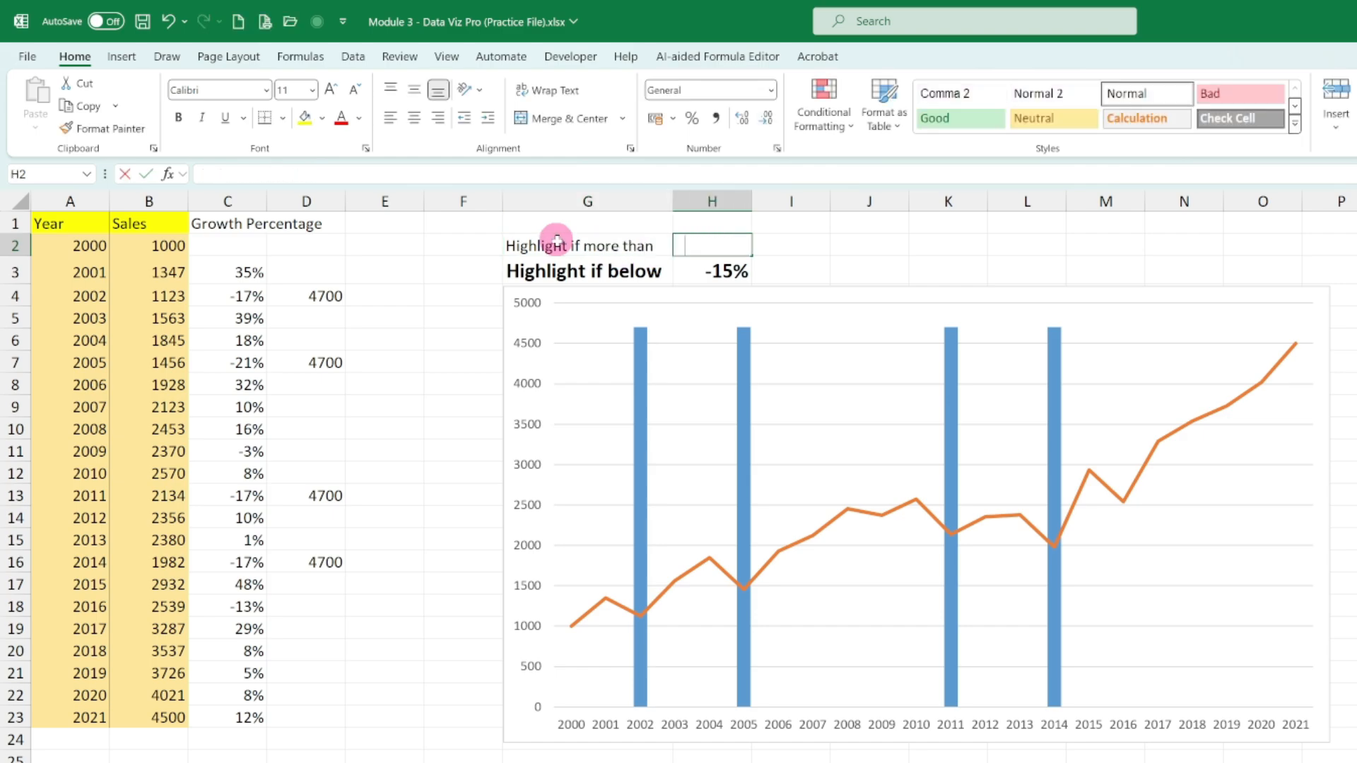
{"action": "type", "text": "50%"}
{"action": "key", "text": "Return"}
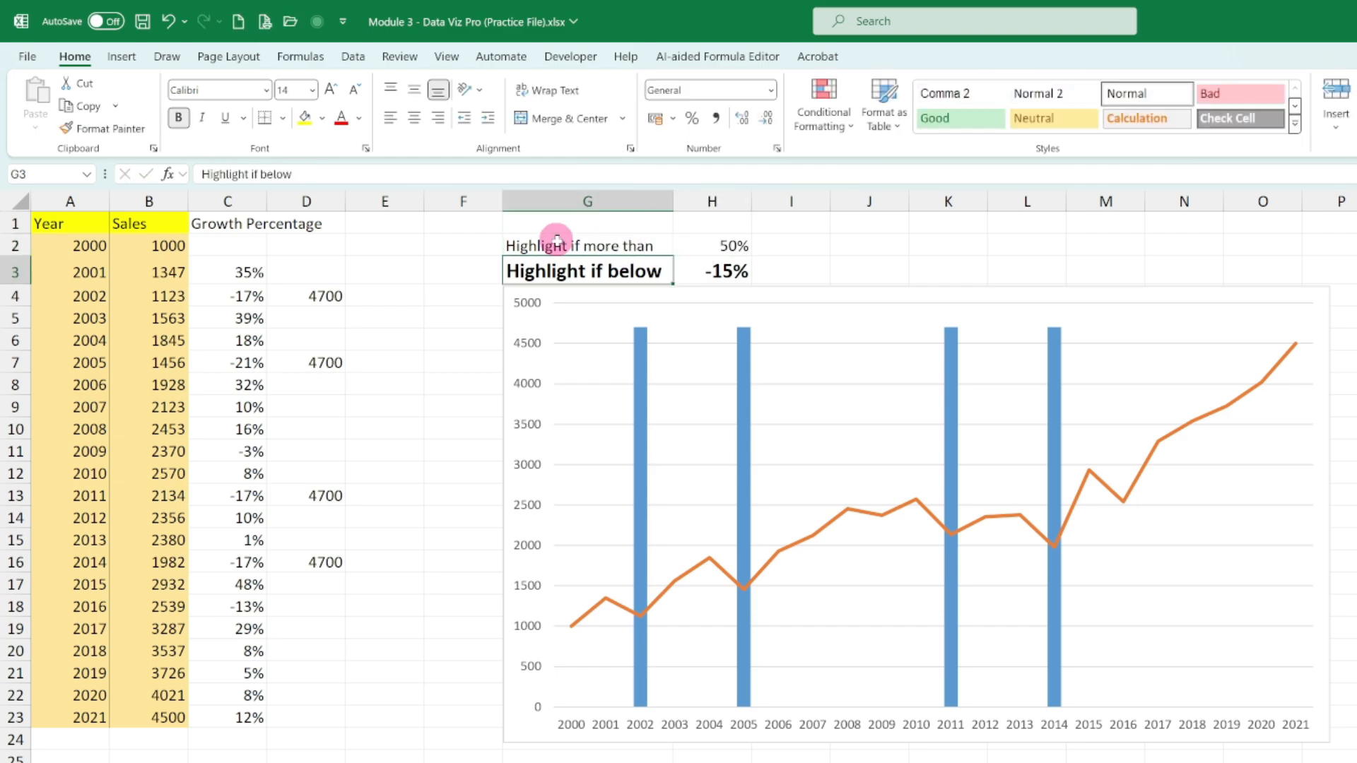
- Start an IF formula in E3 that tests whether the growth in C3 is greater than $H$2
{"action": "left_click", "coordinate": [326, 271]}
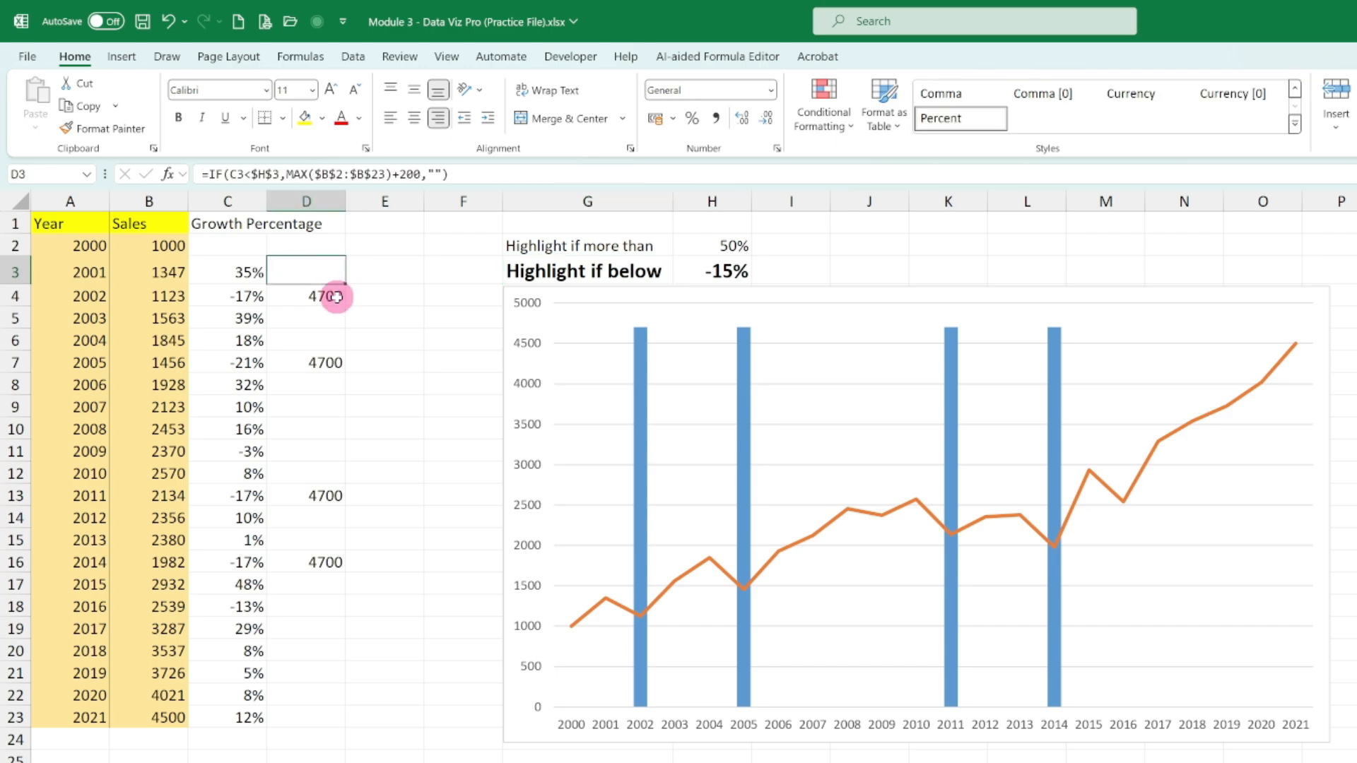
{"action": "left_click", "coordinate": [390, 264]}
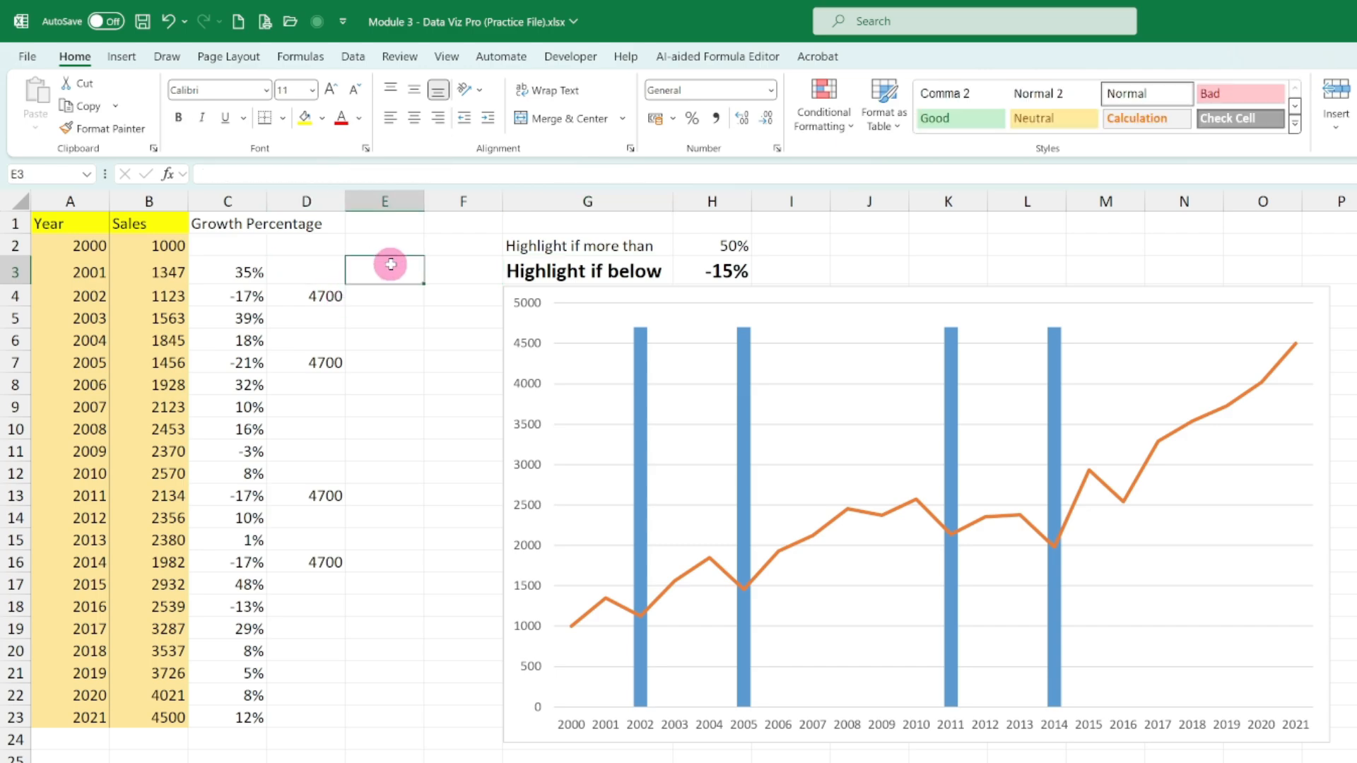
{"action": "double_click", "coordinate": [392, 292]}
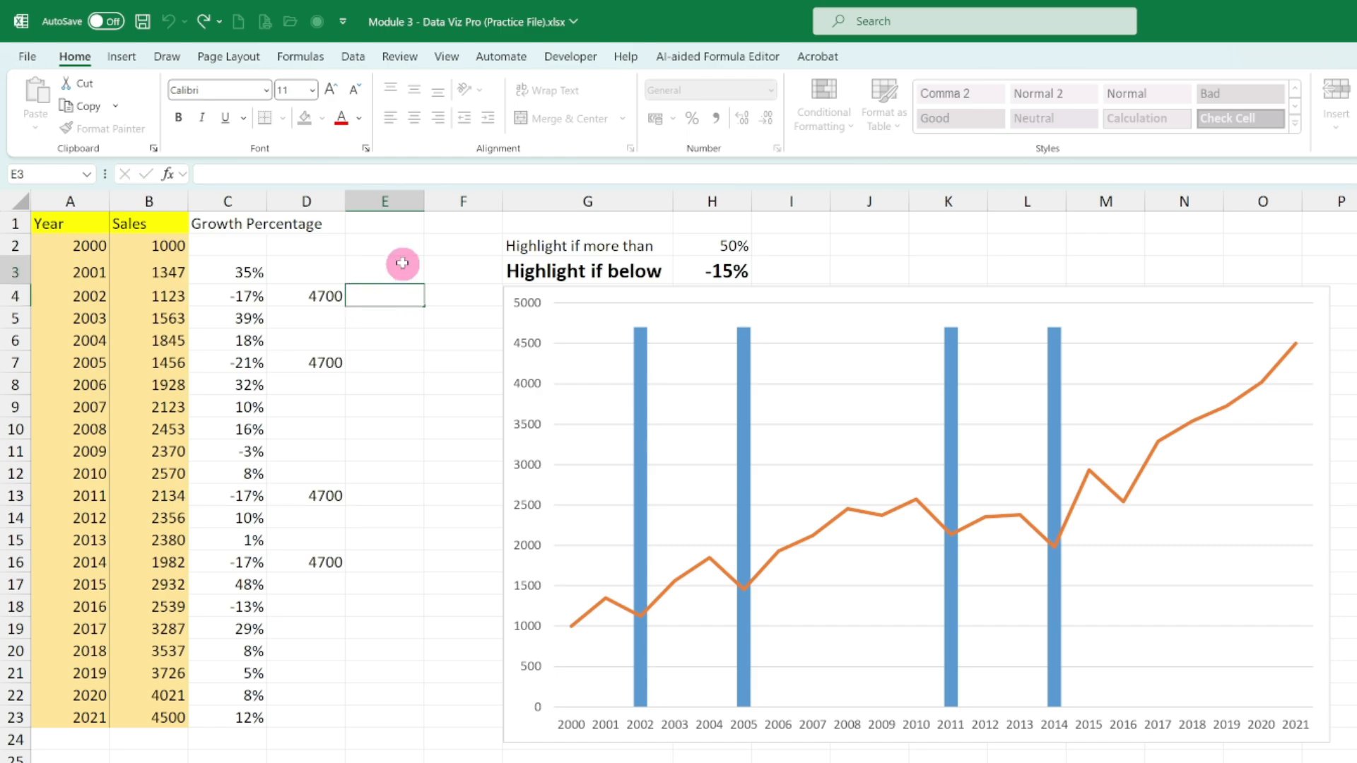
{"action": "left_click", "coordinate": [403, 264]}
{"action": "type", "text": "="}
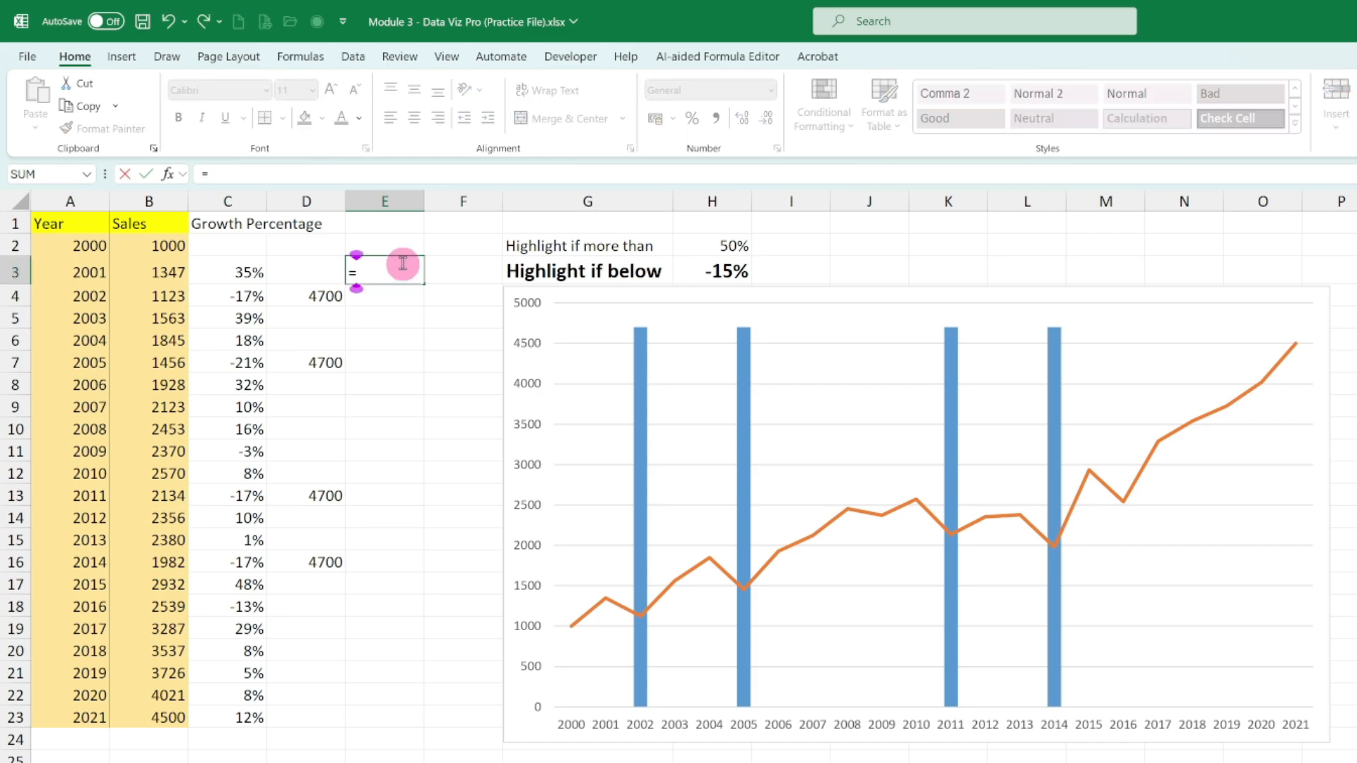
{"action": "type", "text": "IF("}
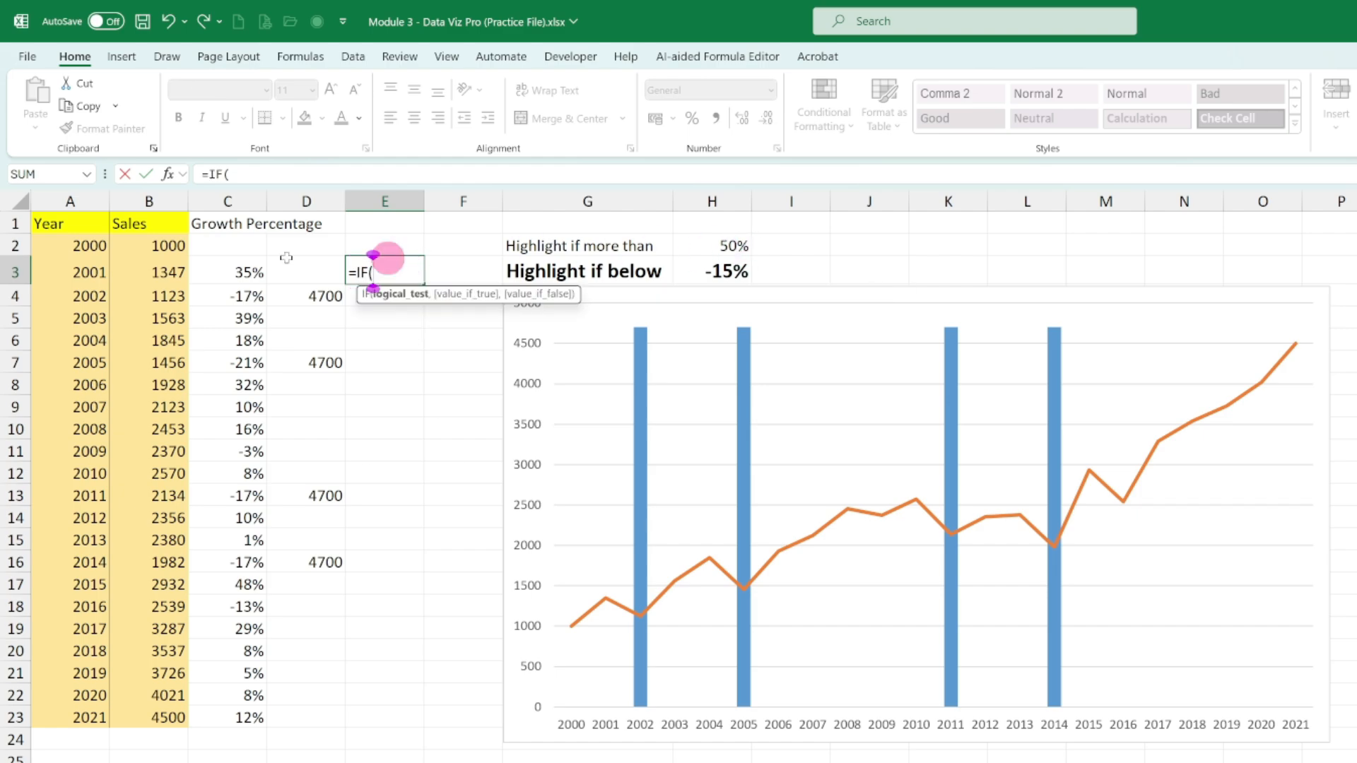
{"action": "left_click", "coordinate": [239, 269]}
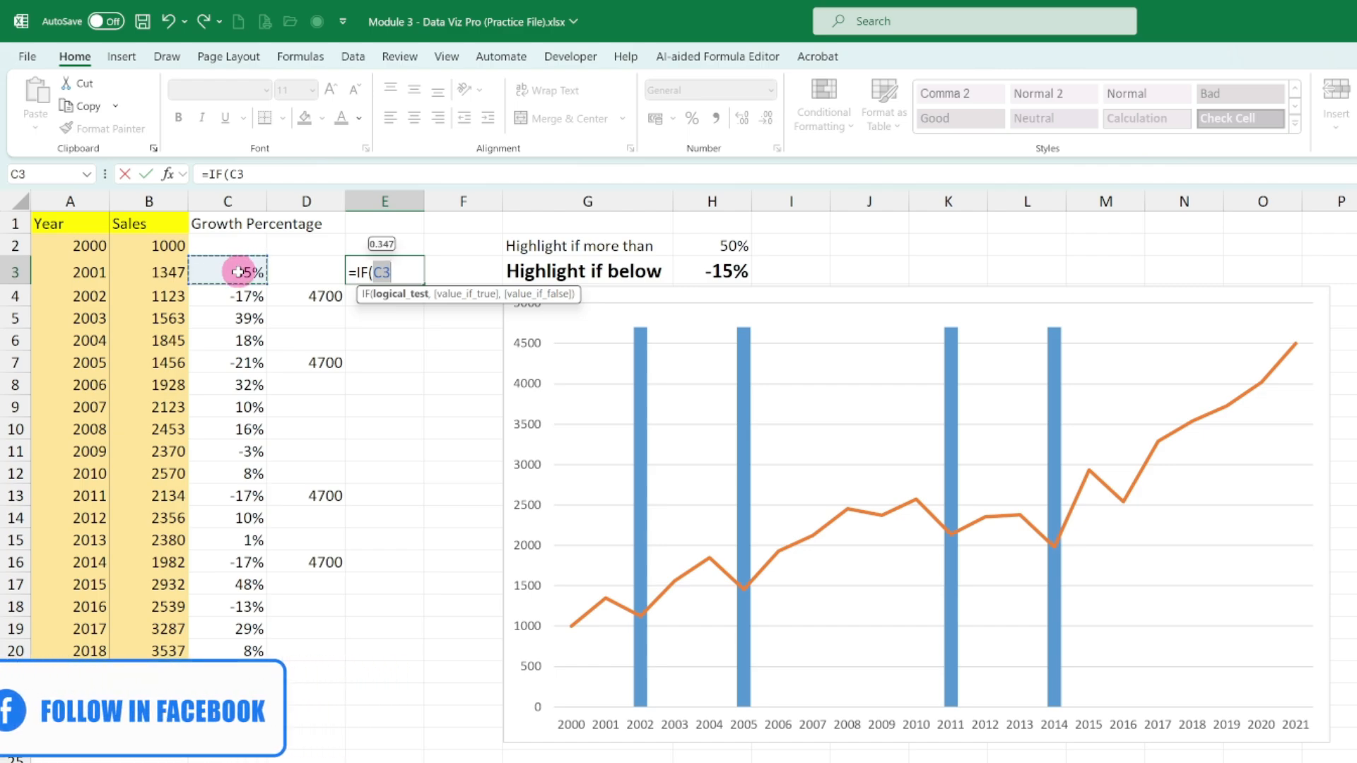
{"action": "type", "text": ">"}
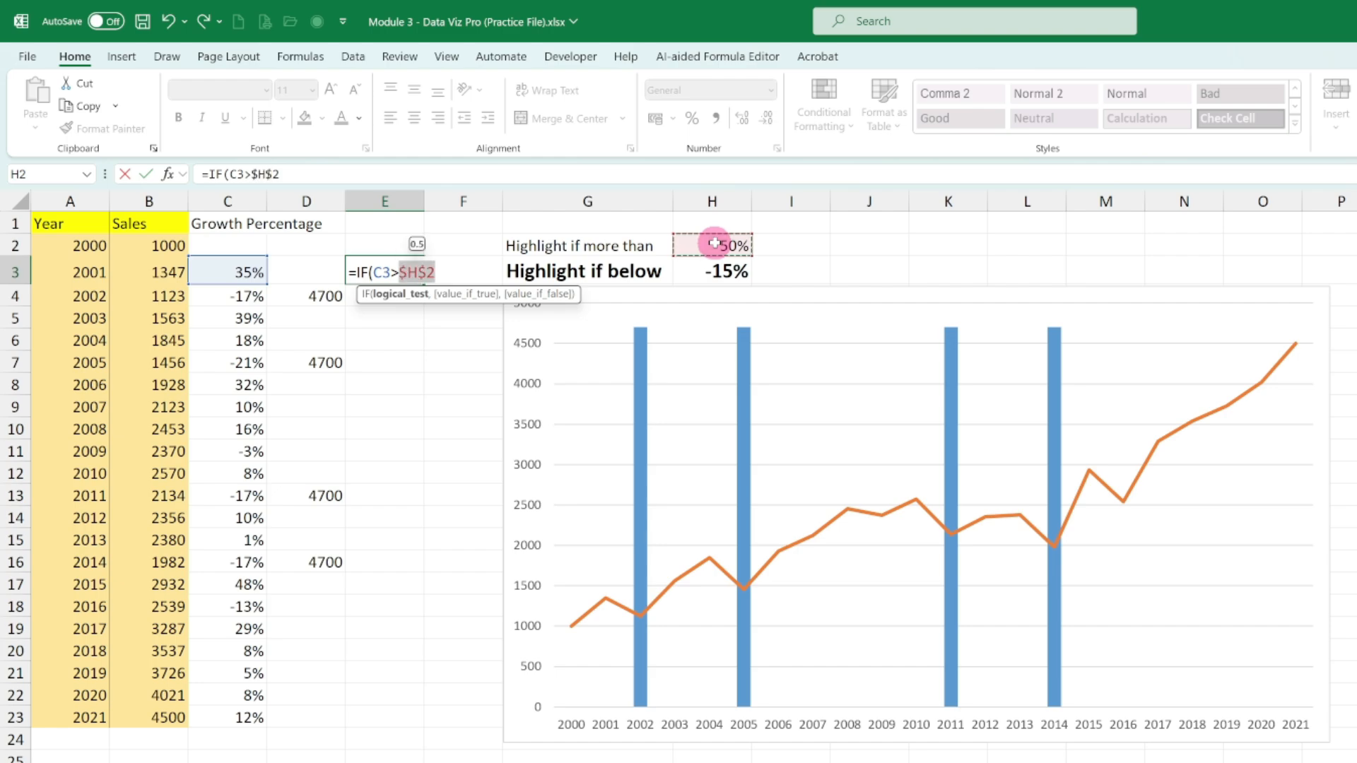
{"action": "type", "text": ","}
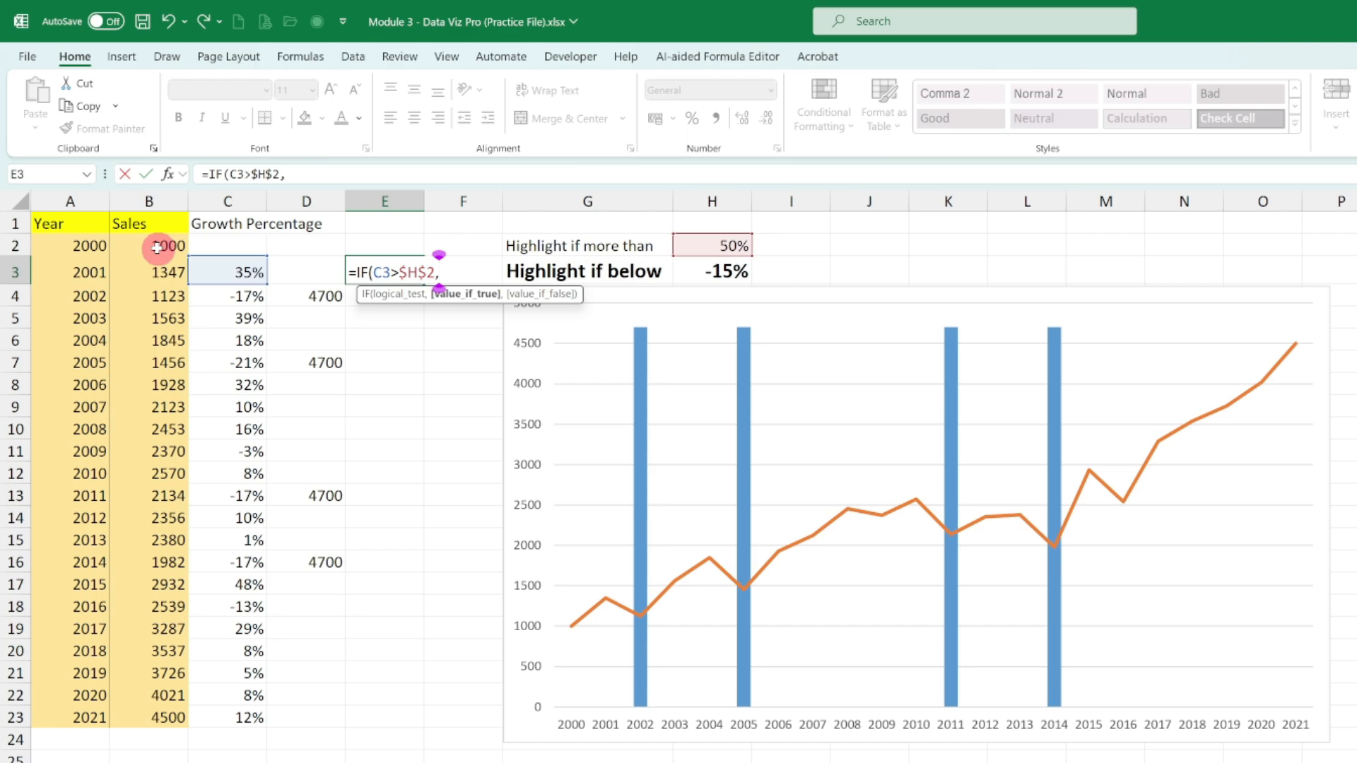
{"action": "type", "text": "max"}
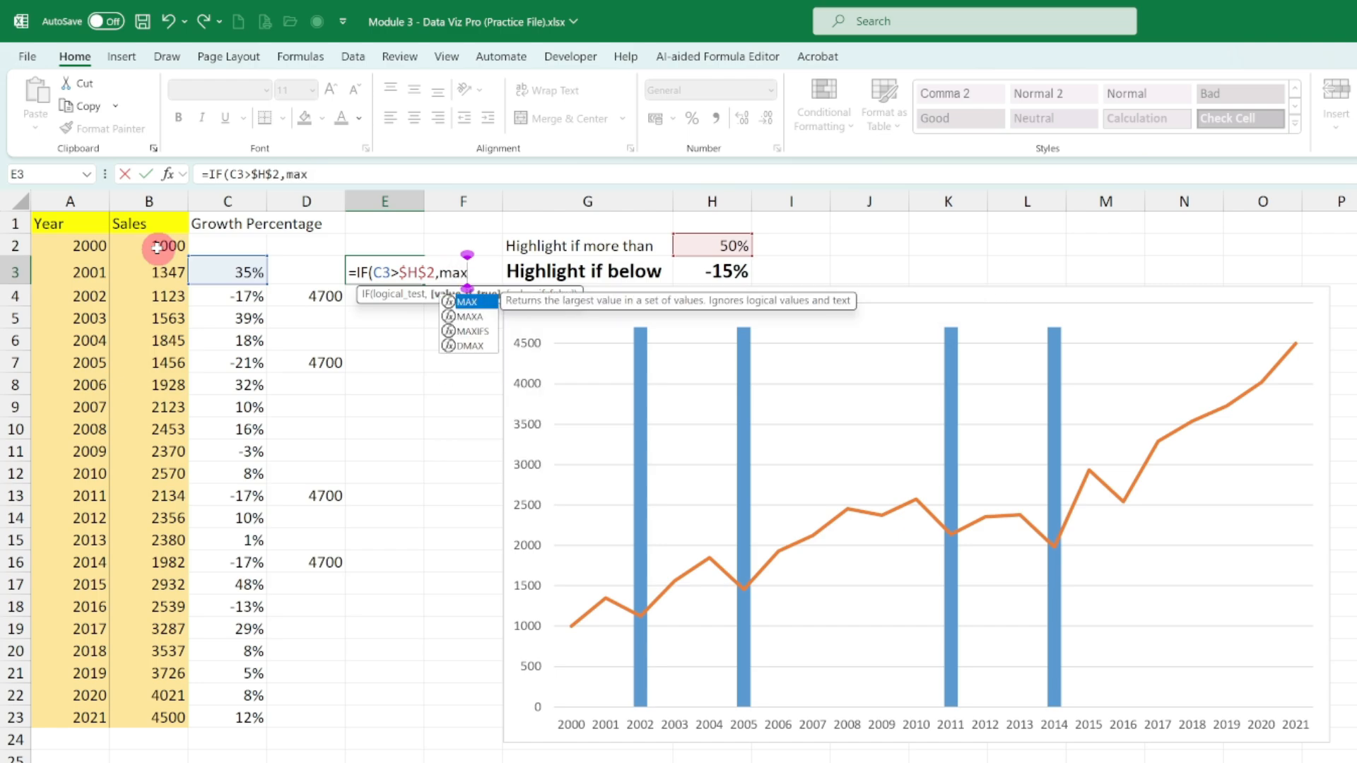
- Complete the E3 formula with MAX($B$2:$B$23)+200 if true and "" if false, and fill it down through E23
{"action": "key", "text": "Tab"}
{"action": "left_click_drag", "start_coordinate": [157, 247], "coordinate": [165, 712]}
{"action": "key", "text": "F4"}
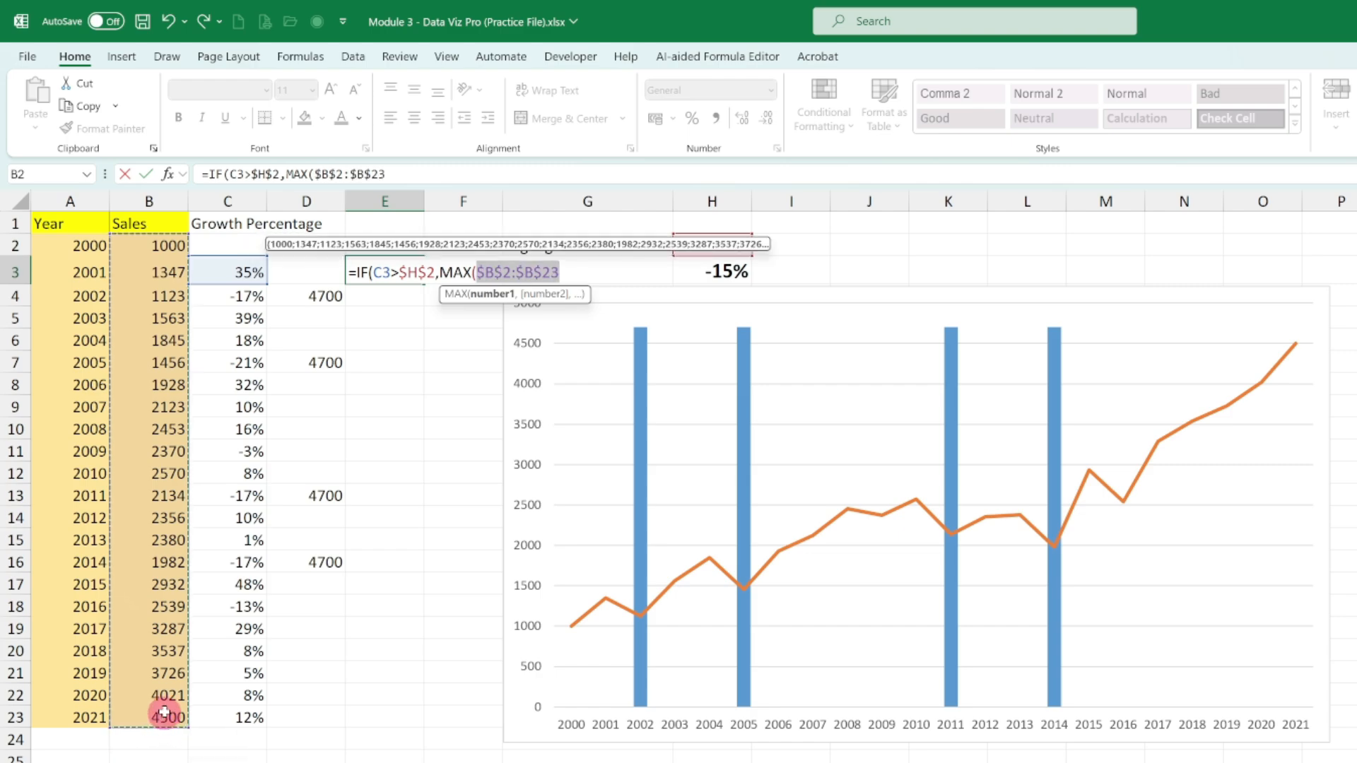
{"action": "type", "text": ")"}
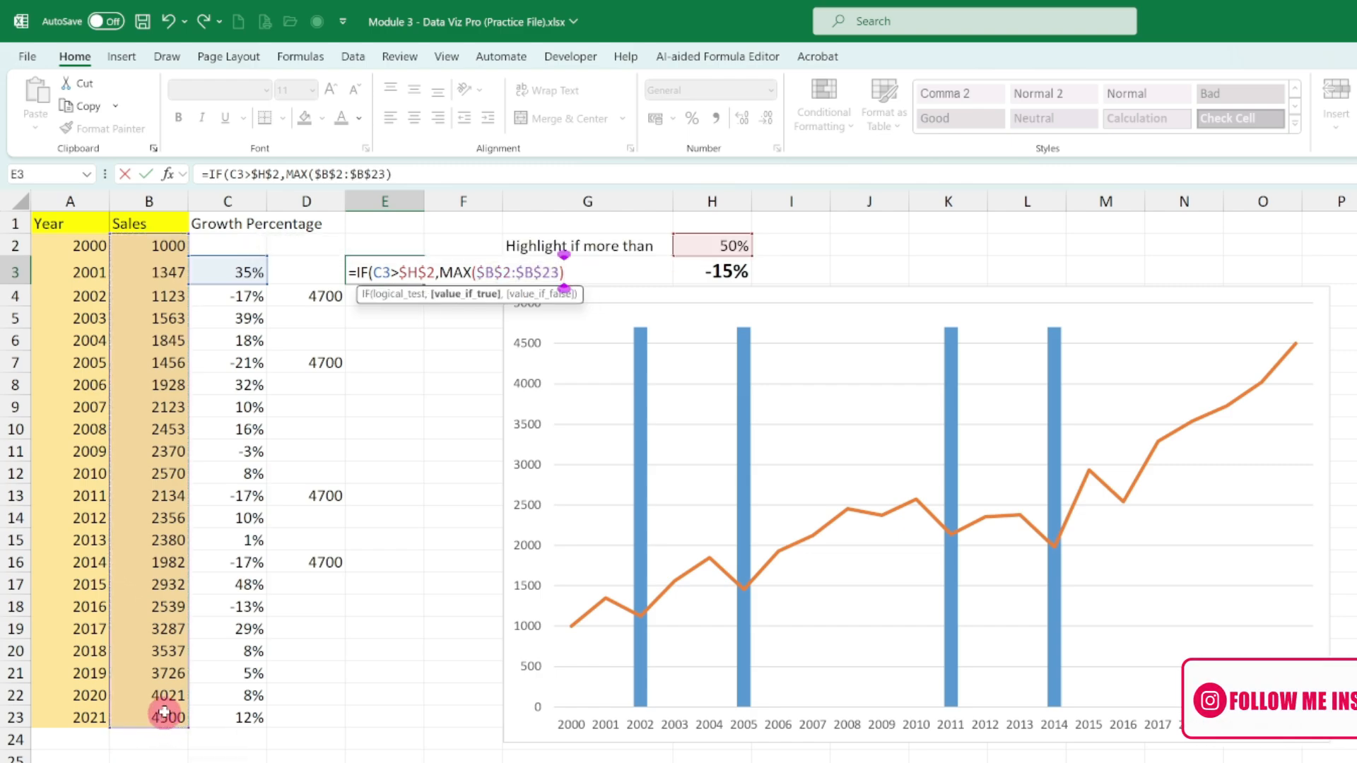
{"action": "type", "text": "+200"}
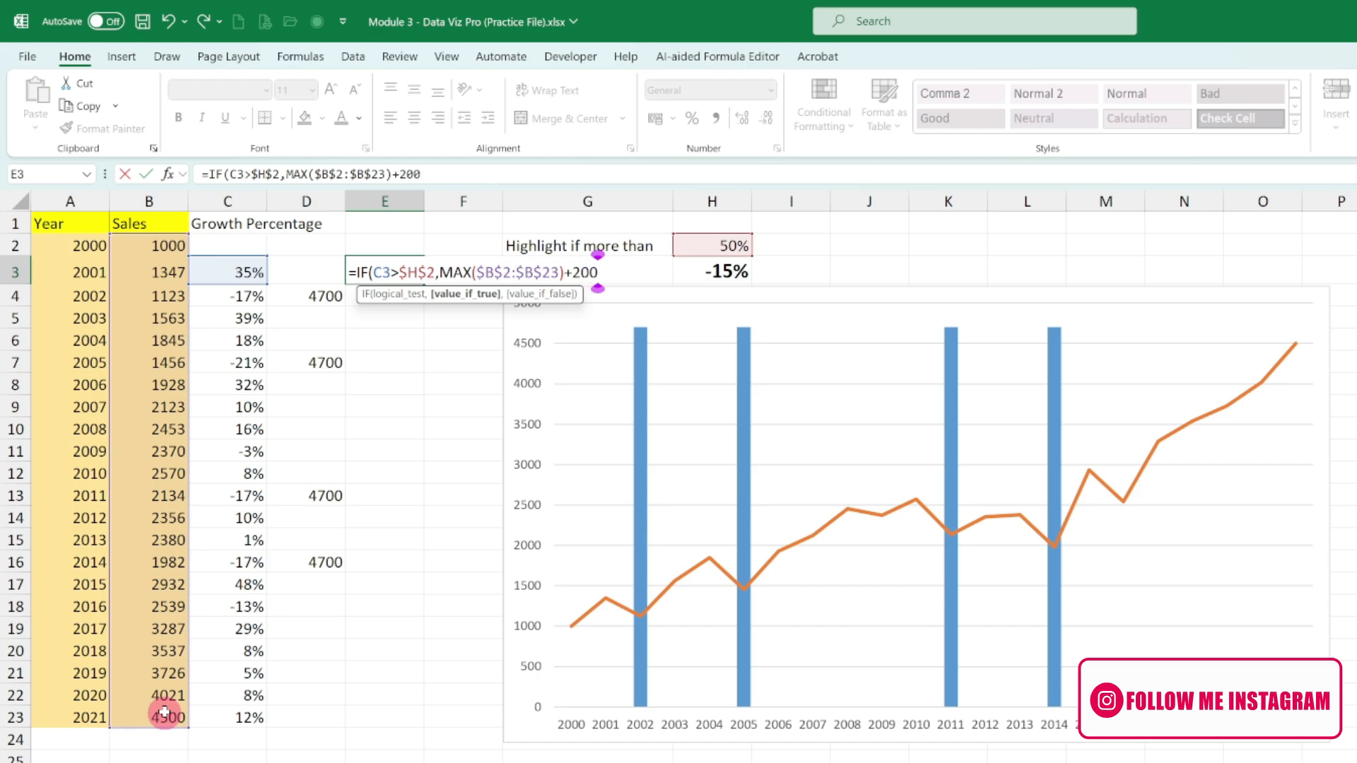
{"action": "type", "text": ","}
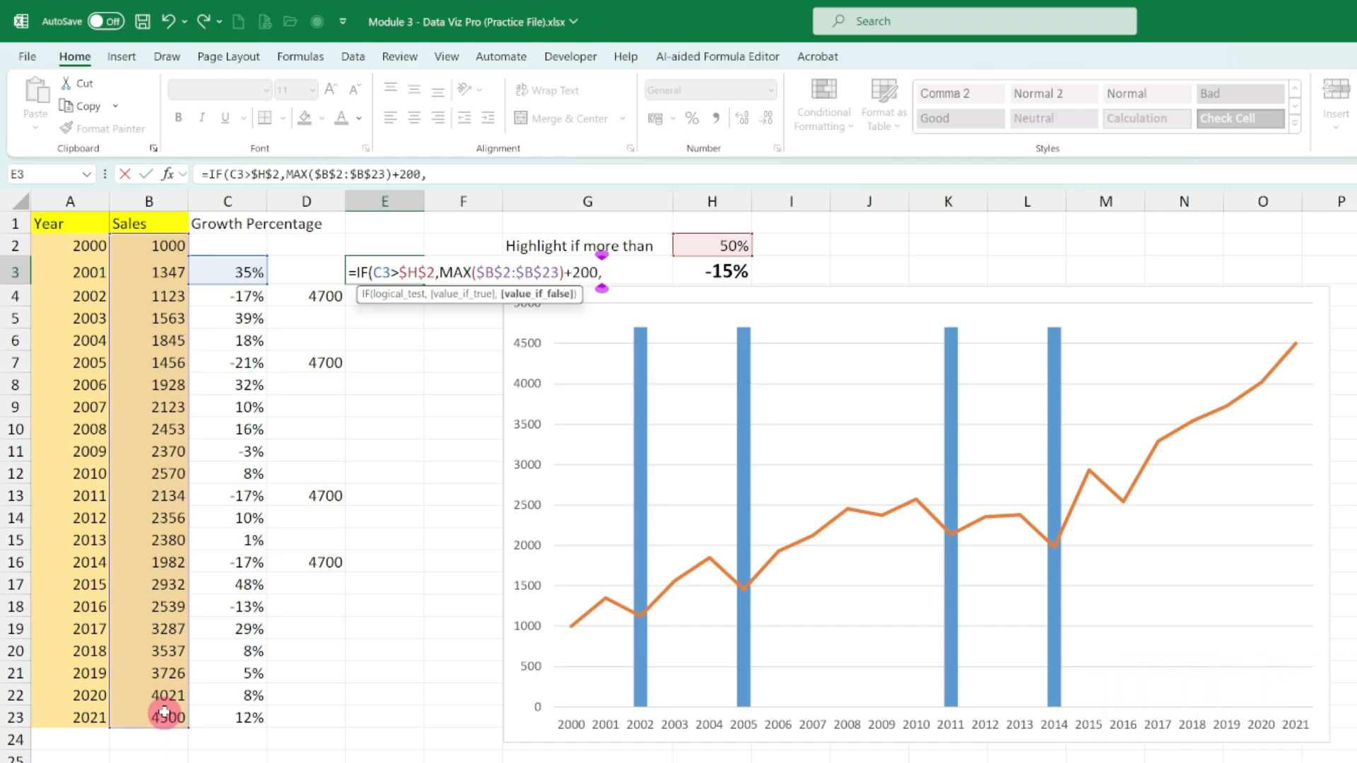
{"action": "type", "text": "\"\")"}
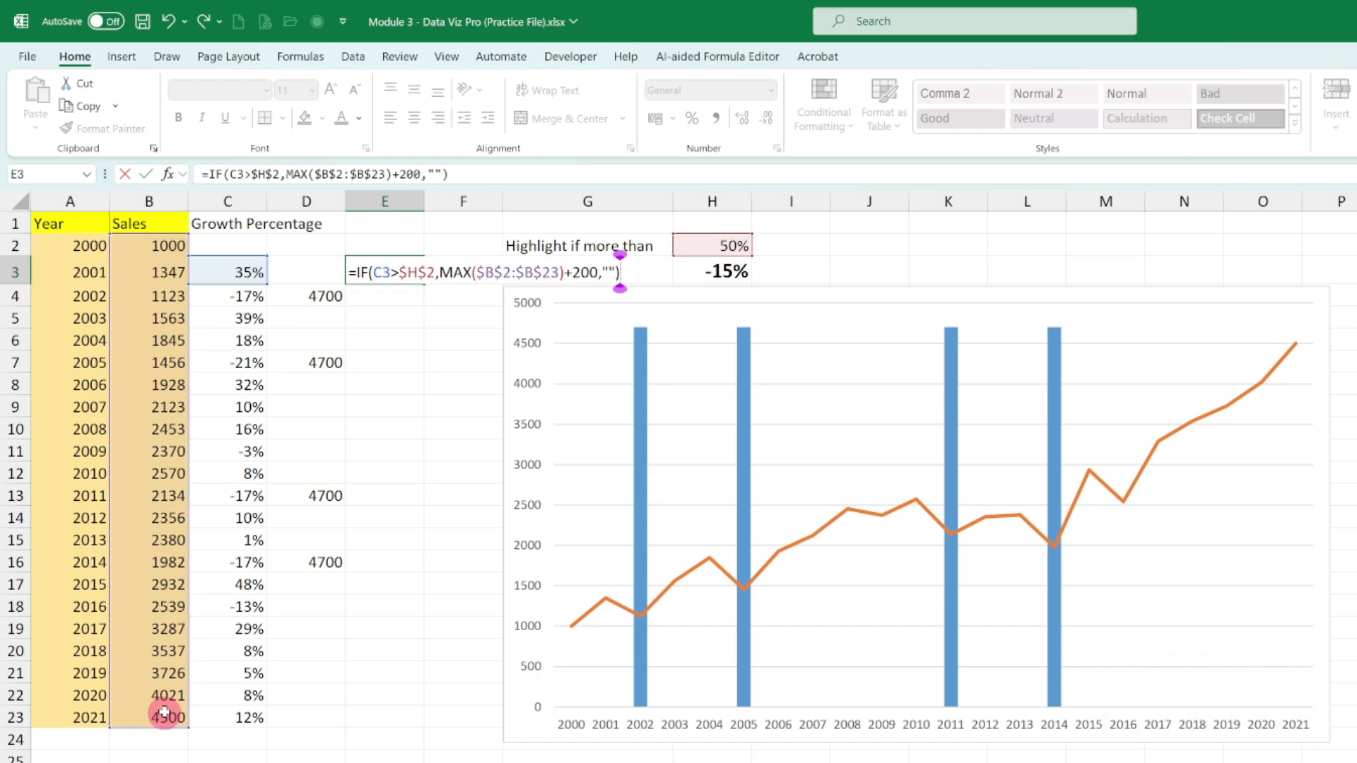
{"action": "key", "text": "Return"}
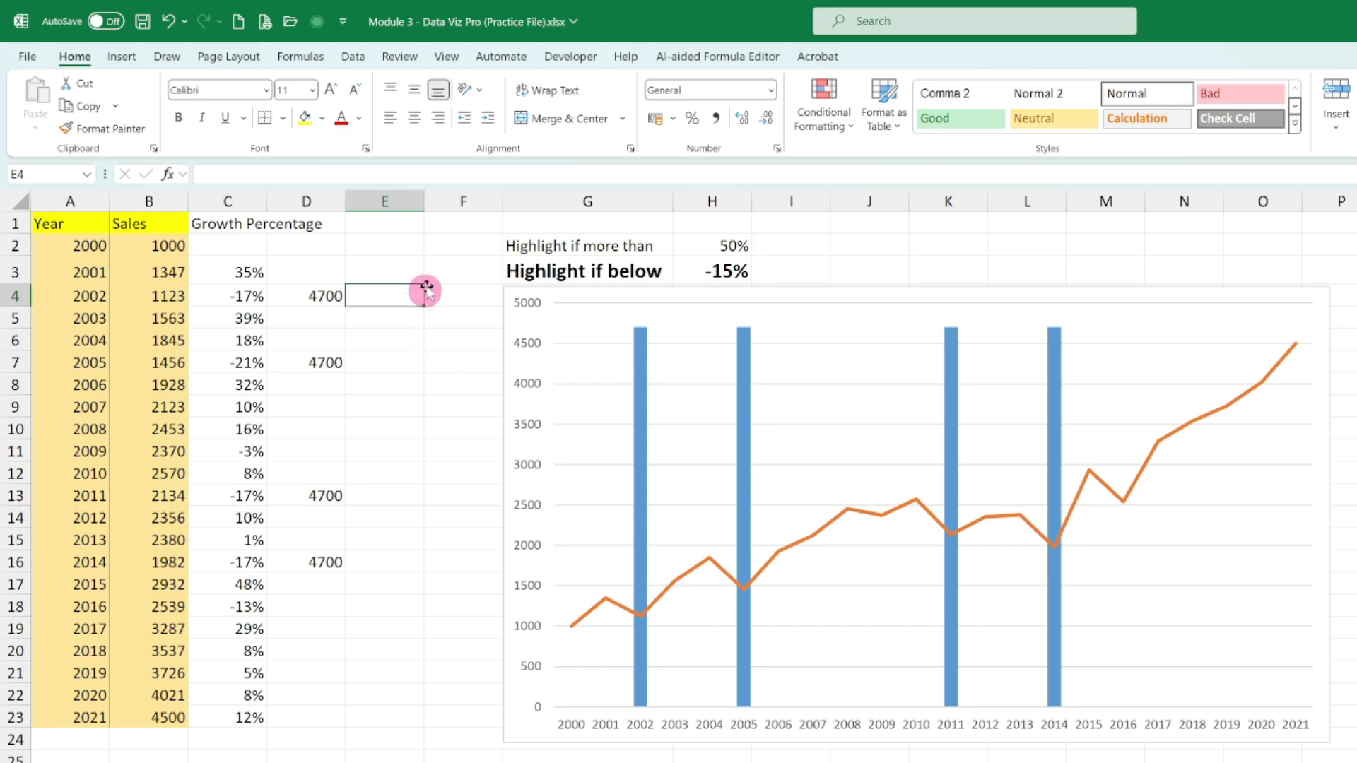
{"action": "key", "text": "Up"}
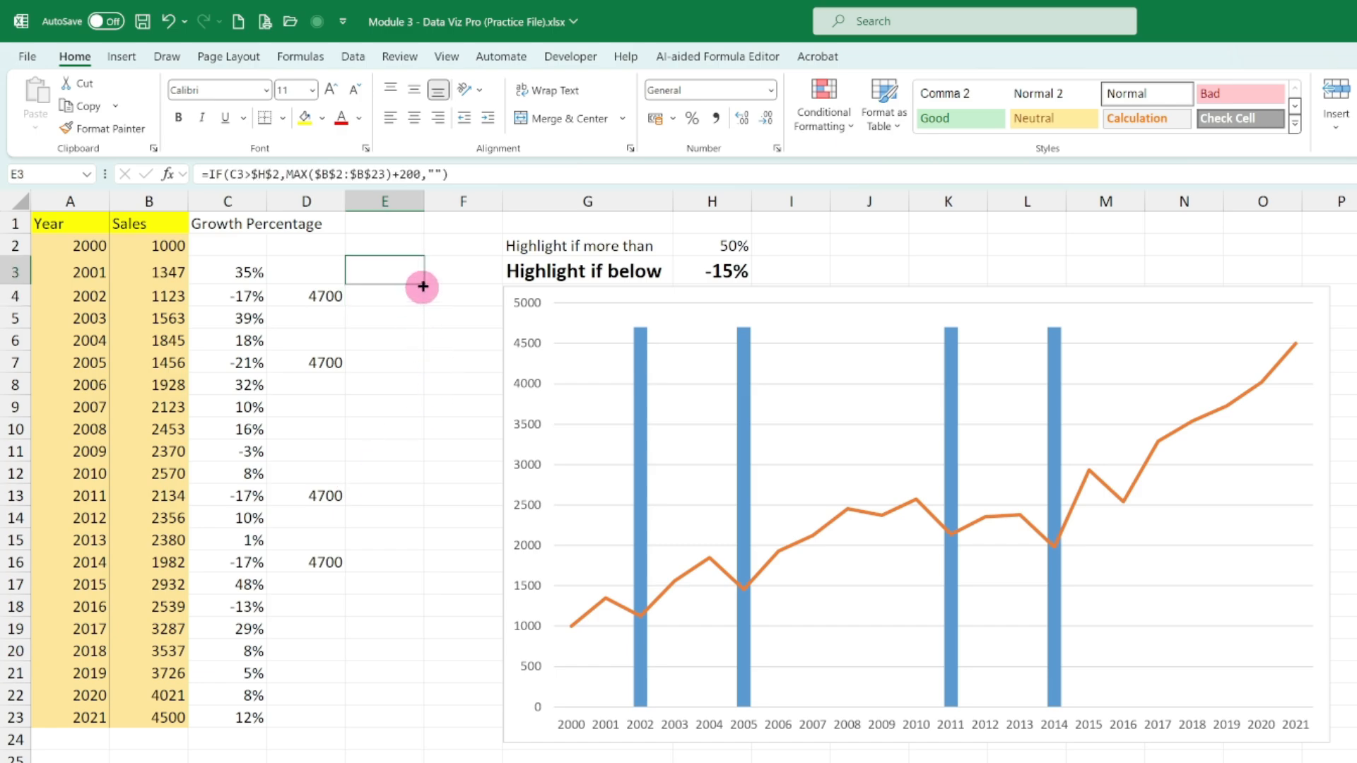
{"action": "left_click_drag", "start_coordinate": [422, 287], "coordinate": [431, 725]}
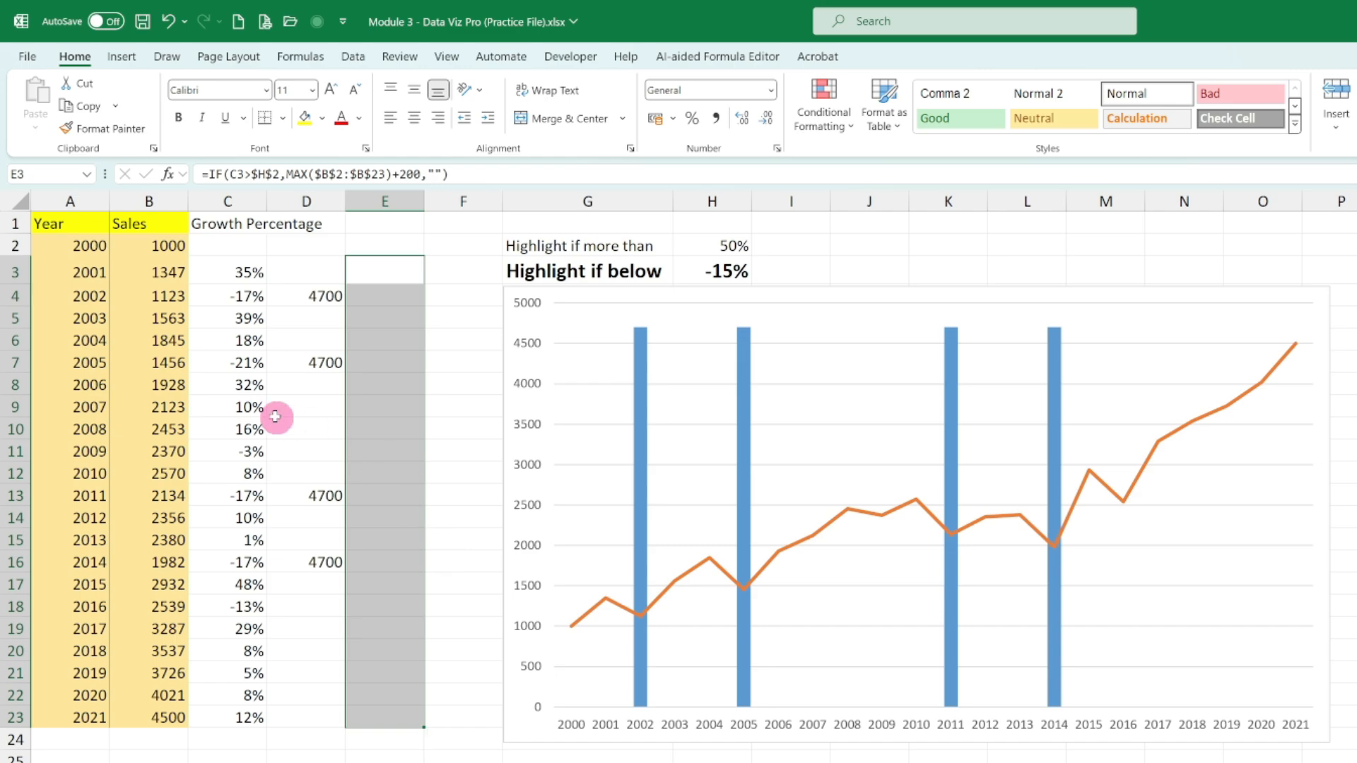
- Set the "Highlight if more than" threshold in H2 to 20% and move the existing chart clear of the growth data and thresholds
{"action": "left_click", "coordinate": [715, 246]}
{"action": "type", "text": "20"}
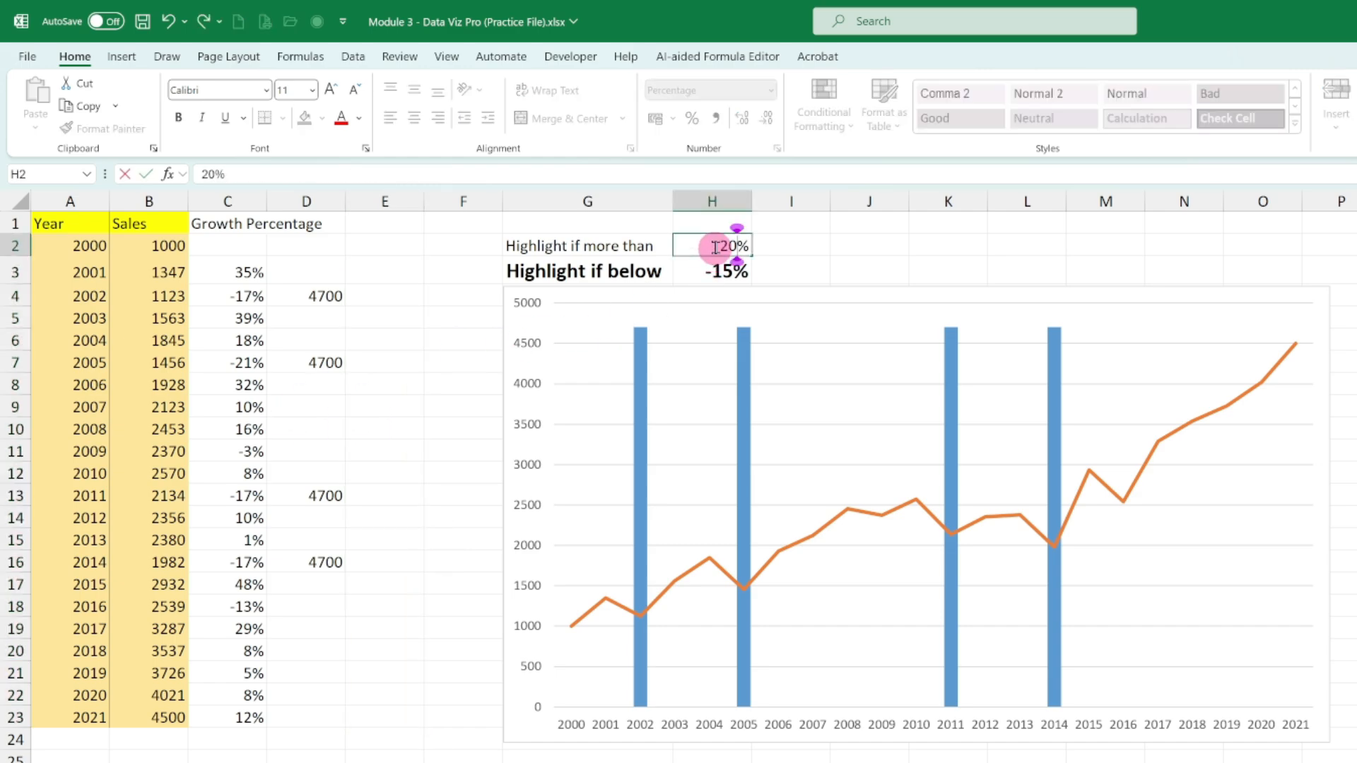
{"action": "key", "text": "Return"}
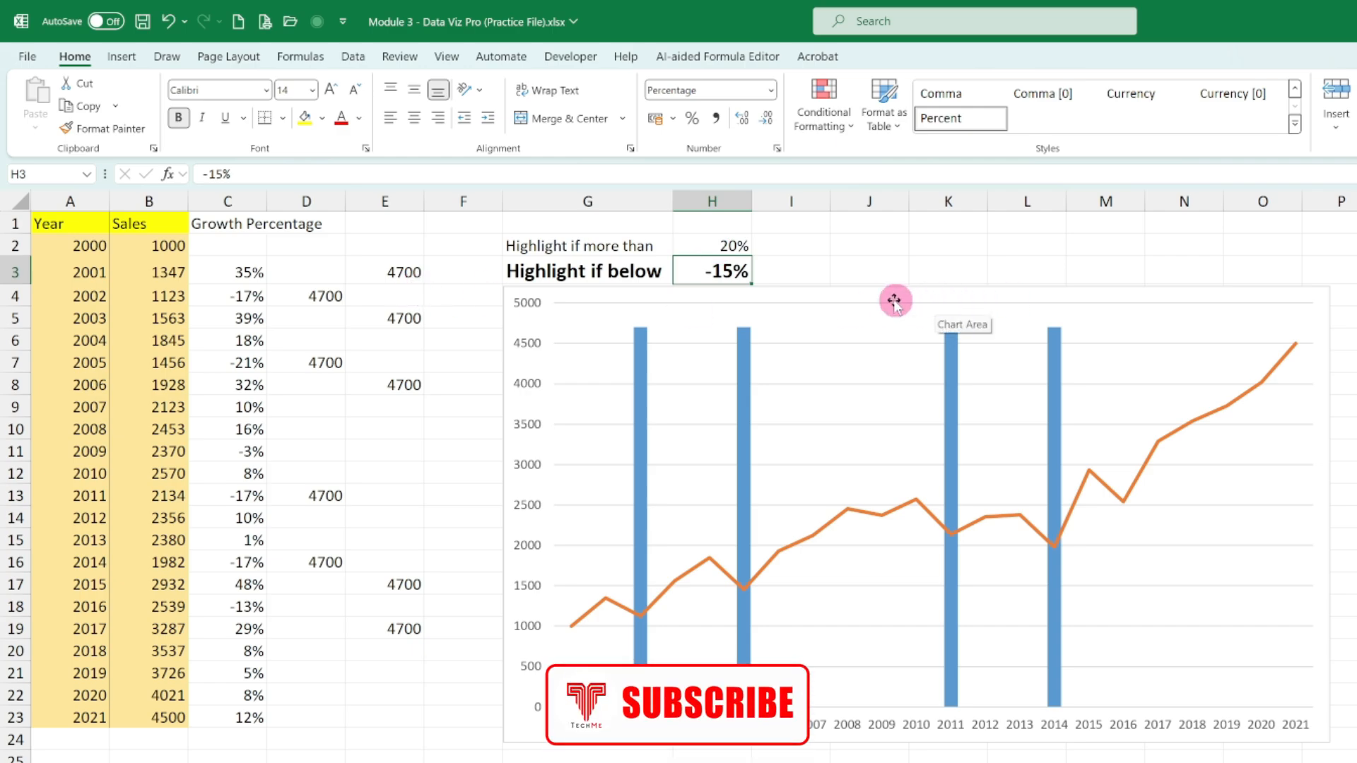
{"action": "left_click_drag", "start_coordinate": [891, 294], "coordinate": [1139, 252]}
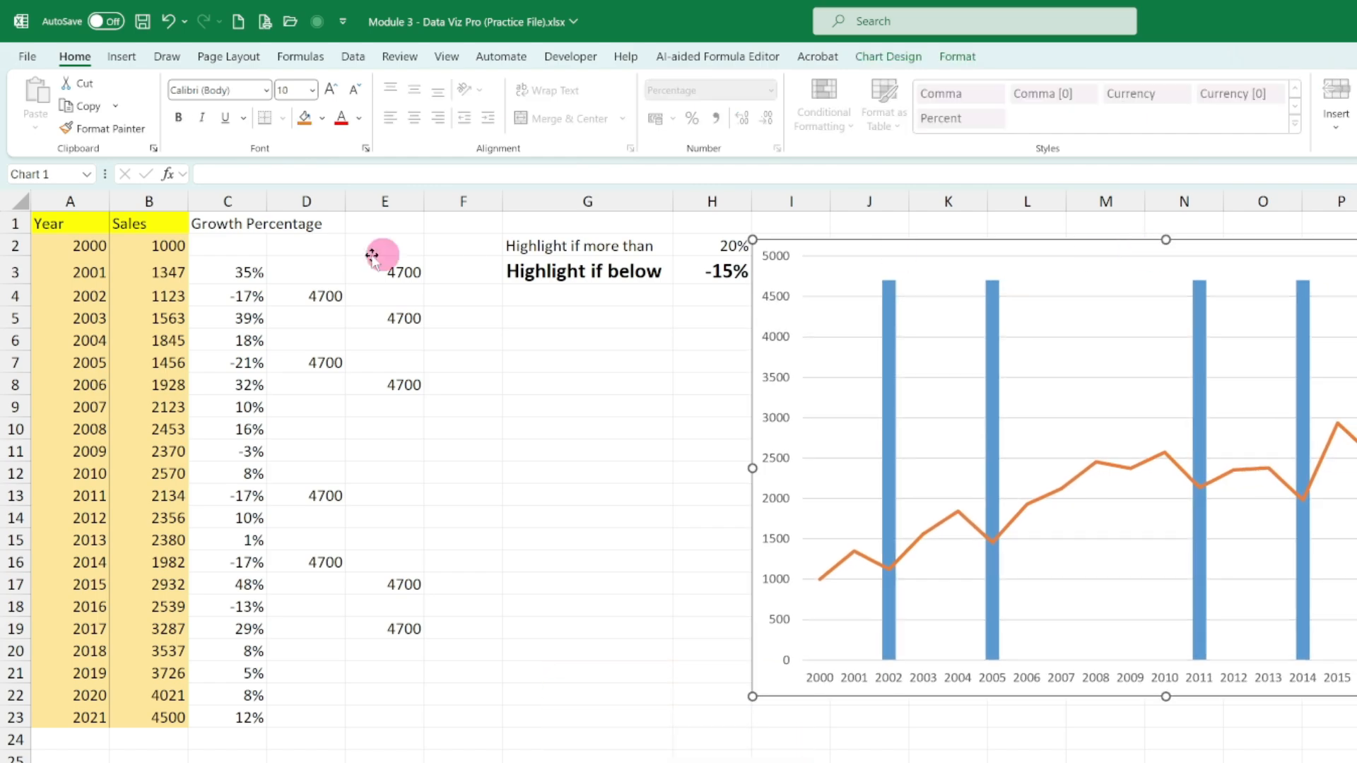
- Insert a Clustered Column - Line combo chart from the ranges A1:B23 and E1:E23
{"action": "left_click", "coordinate": [90, 225]}
{"action": "left_click_drag", "start_coordinate": [90, 225], "coordinate": [149, 708]}
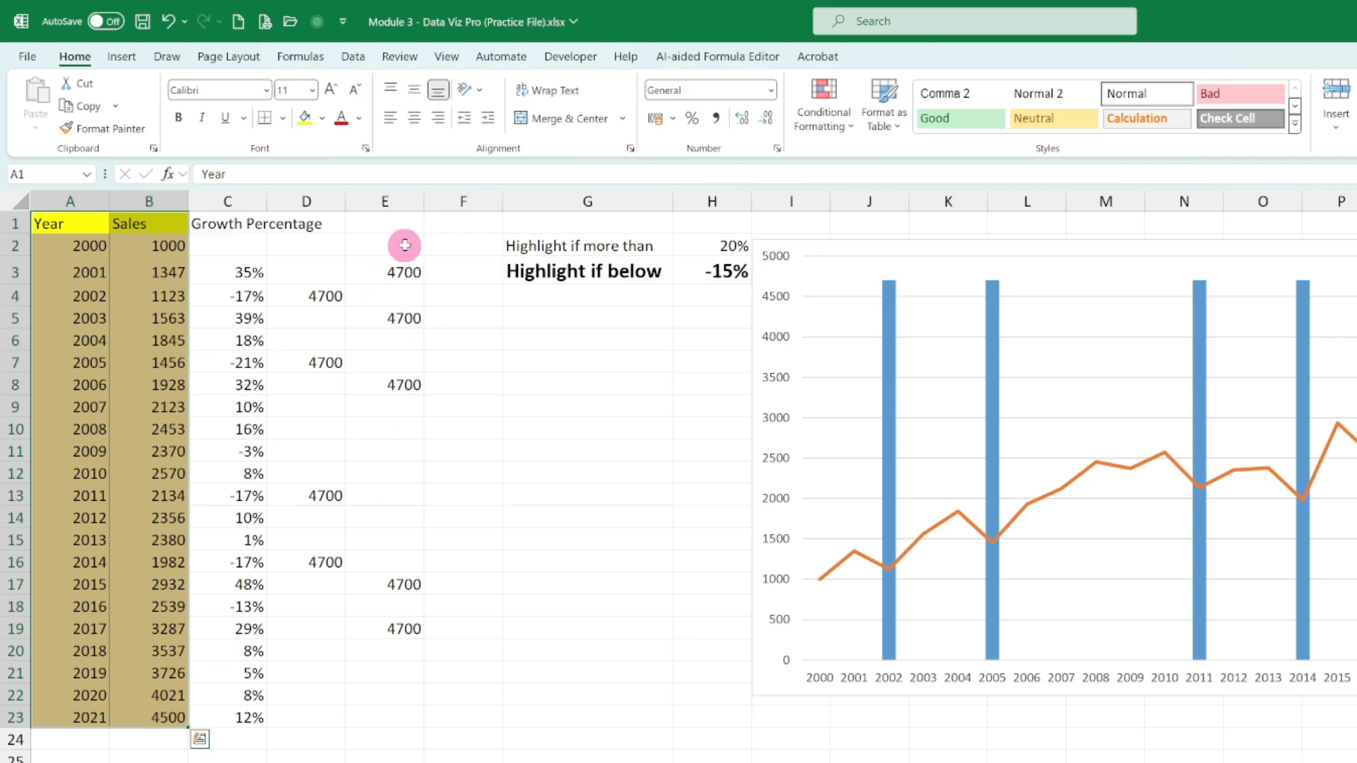
{"action": "left_click_drag", "start_coordinate": [406, 224], "coordinate": [416, 716]}
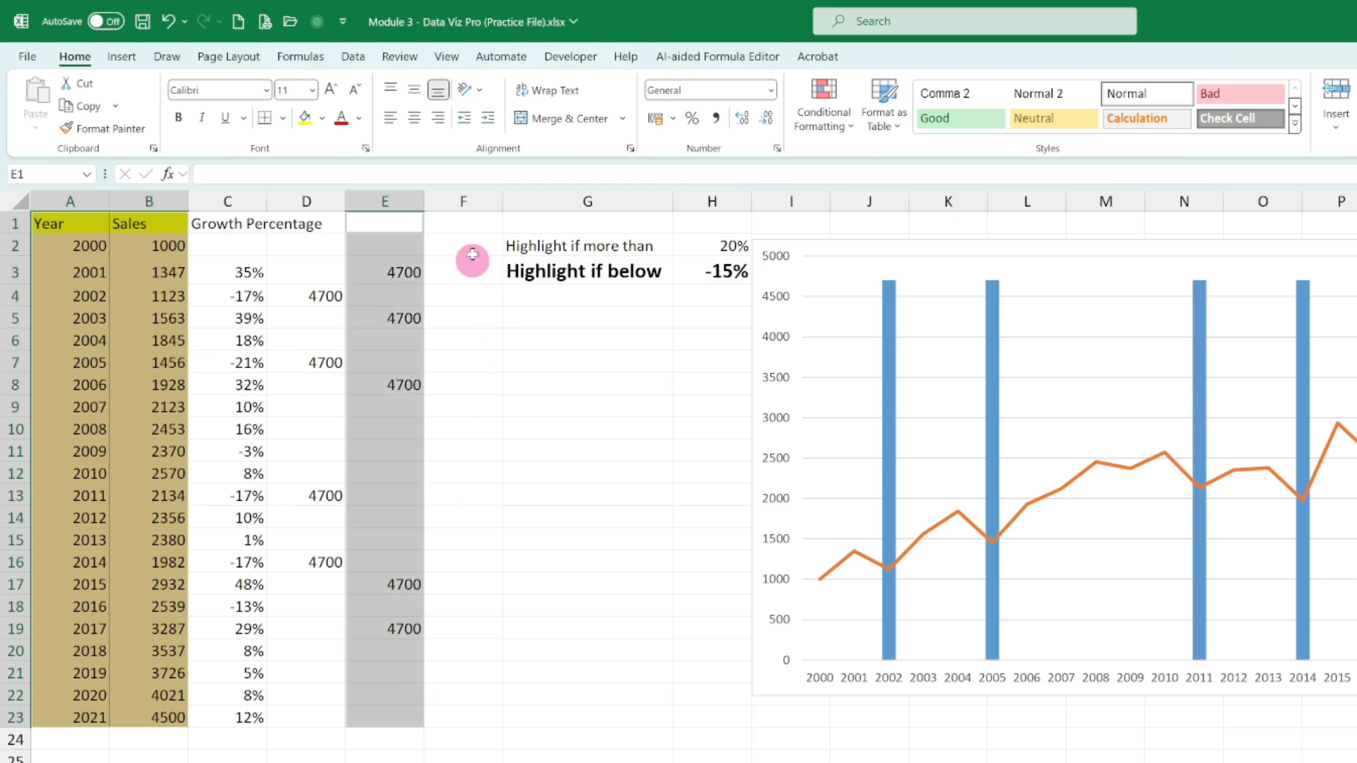
{"action": "left_click", "coordinate": [124, 57]}
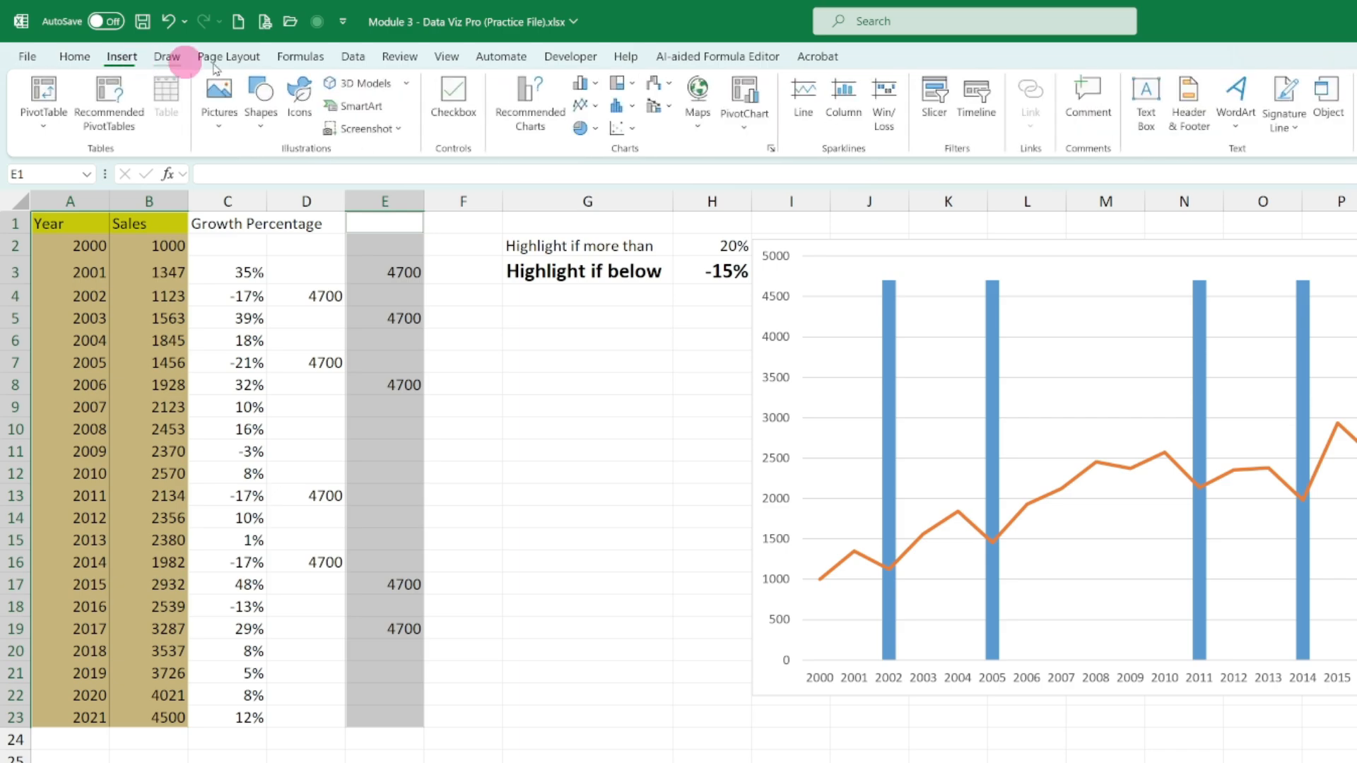
{"action": "left_click", "coordinate": [664, 85]}
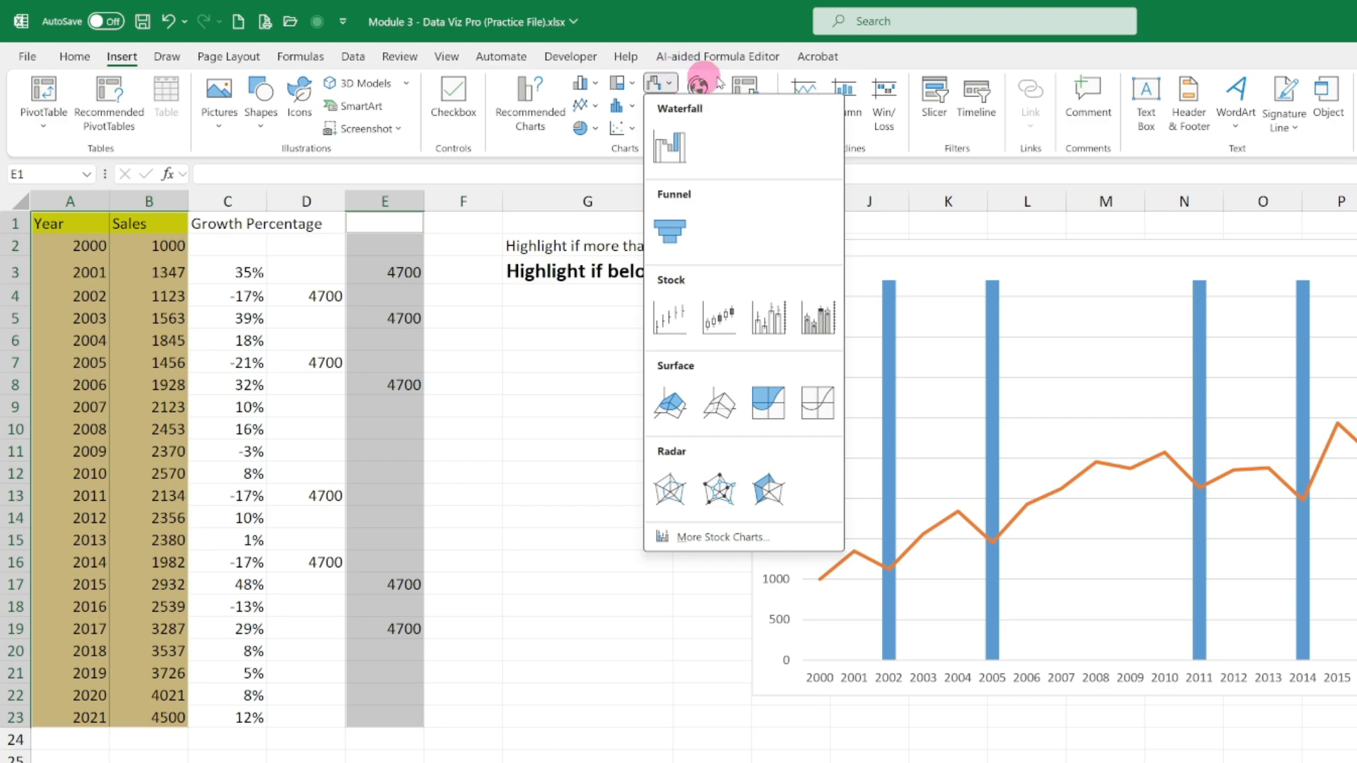
{"action": "left_click", "coordinate": [876, 67]}
{"action": "left_click", "coordinate": [669, 106]}
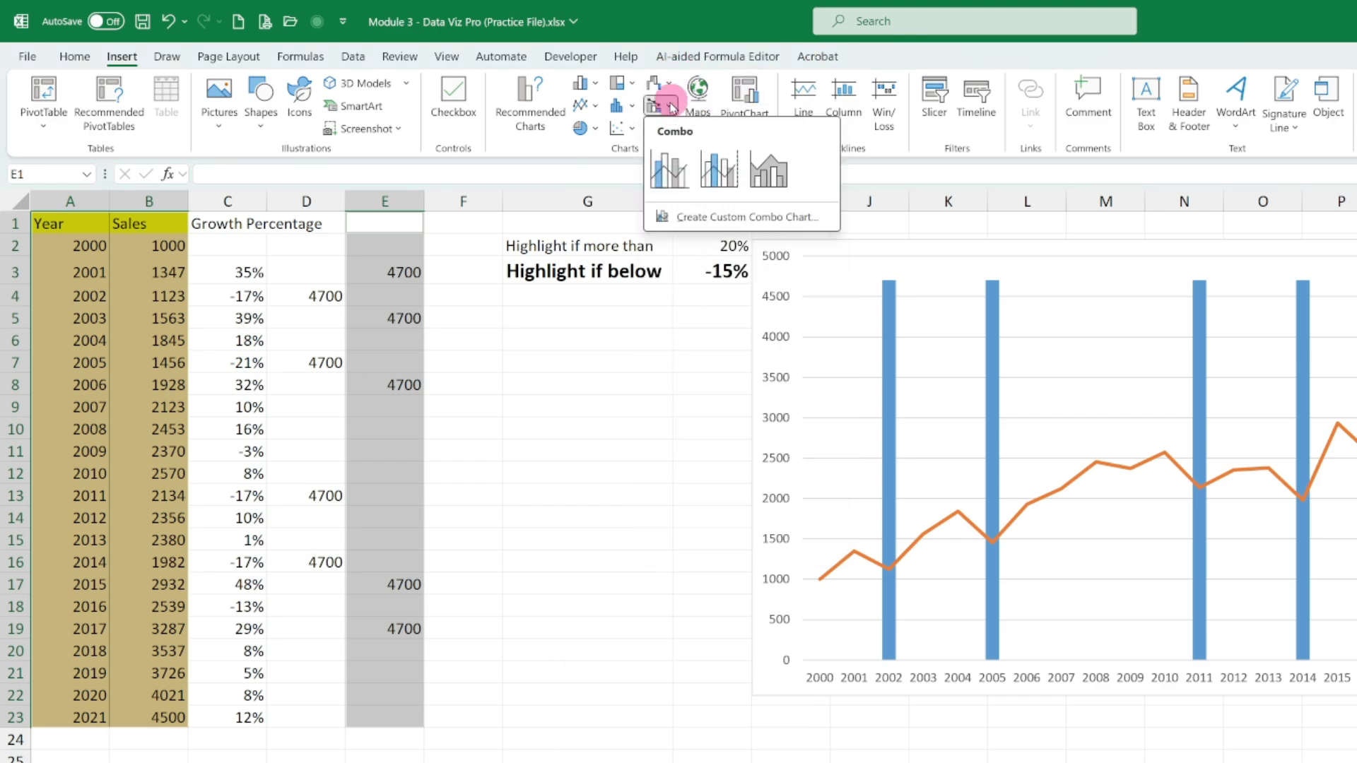
{"action": "left_click", "coordinate": [678, 180]}
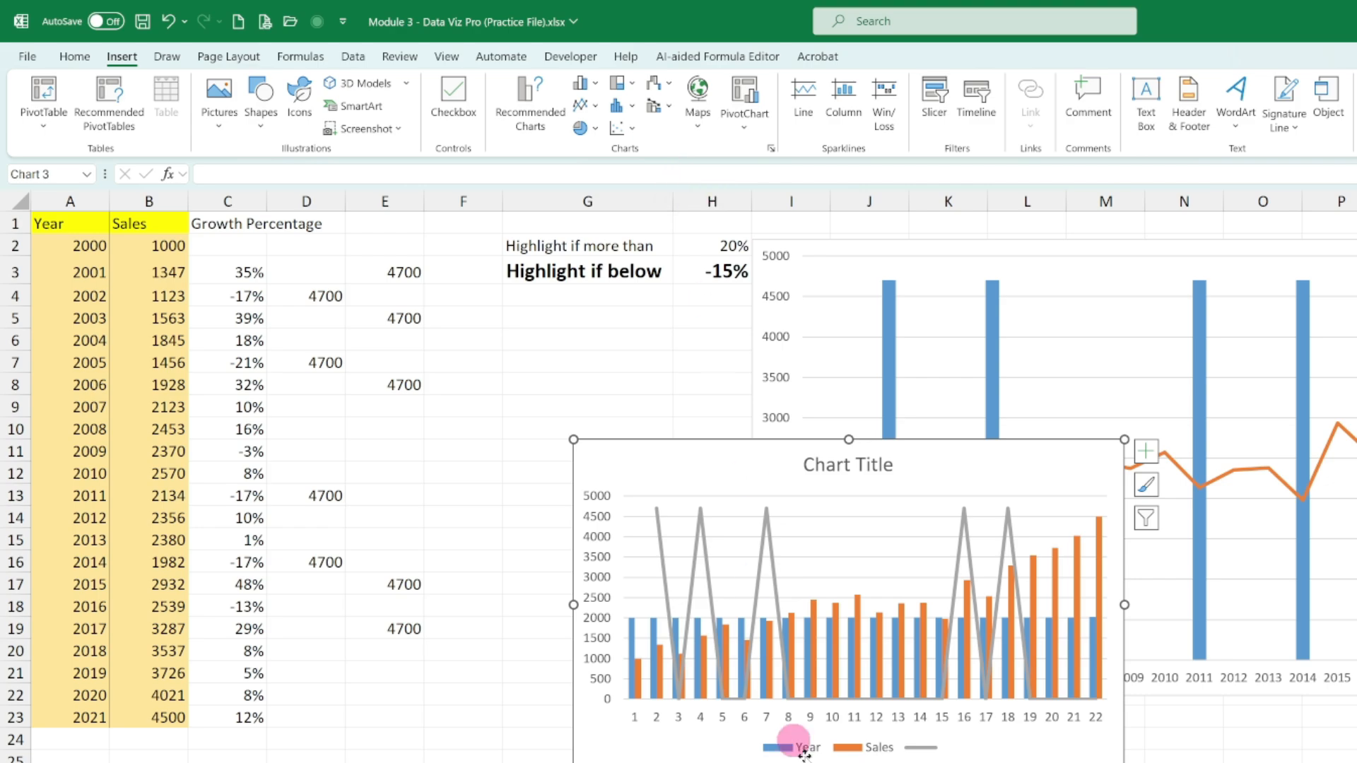
- Set the new combo chart's horizontal axis labels to the years in A2:A23
{"action": "right_click", "coordinate": [778, 468]}
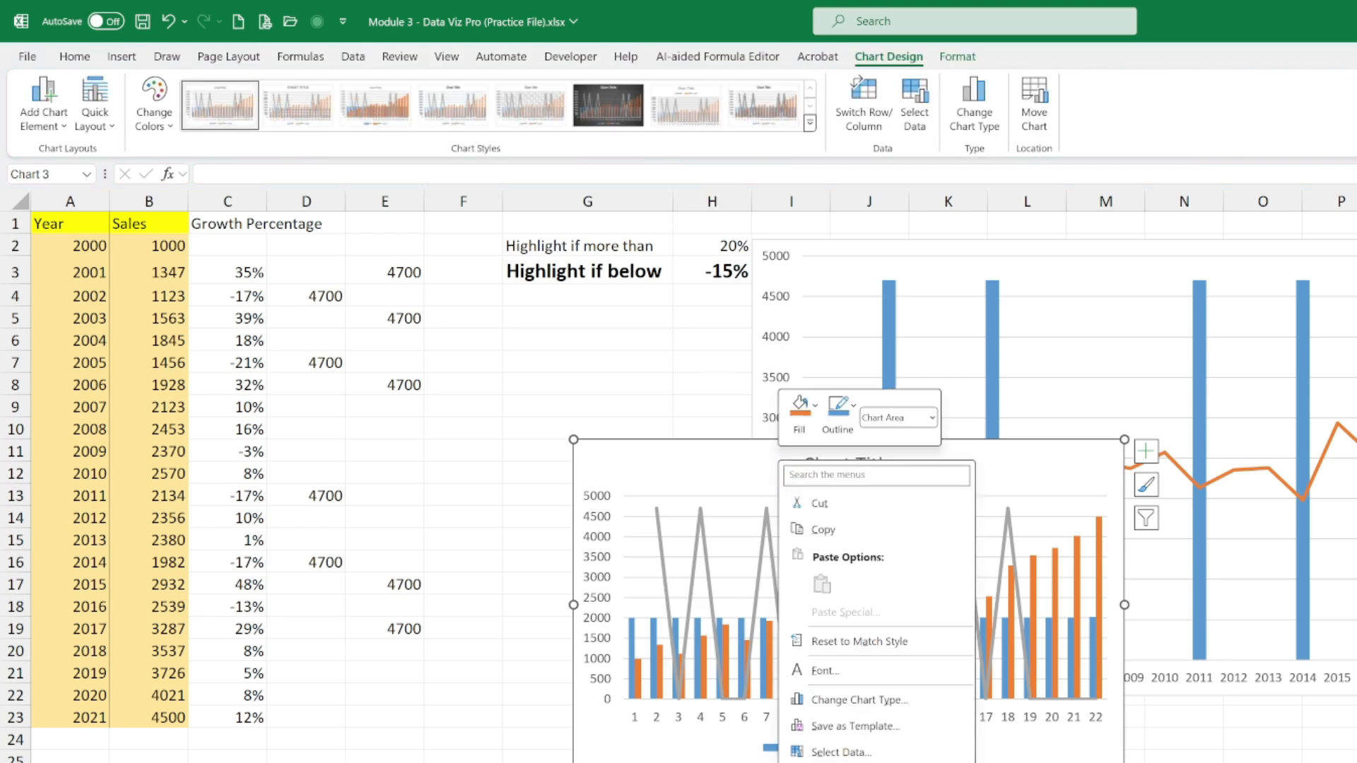
{"action": "left_click", "coordinate": [861, 753]}
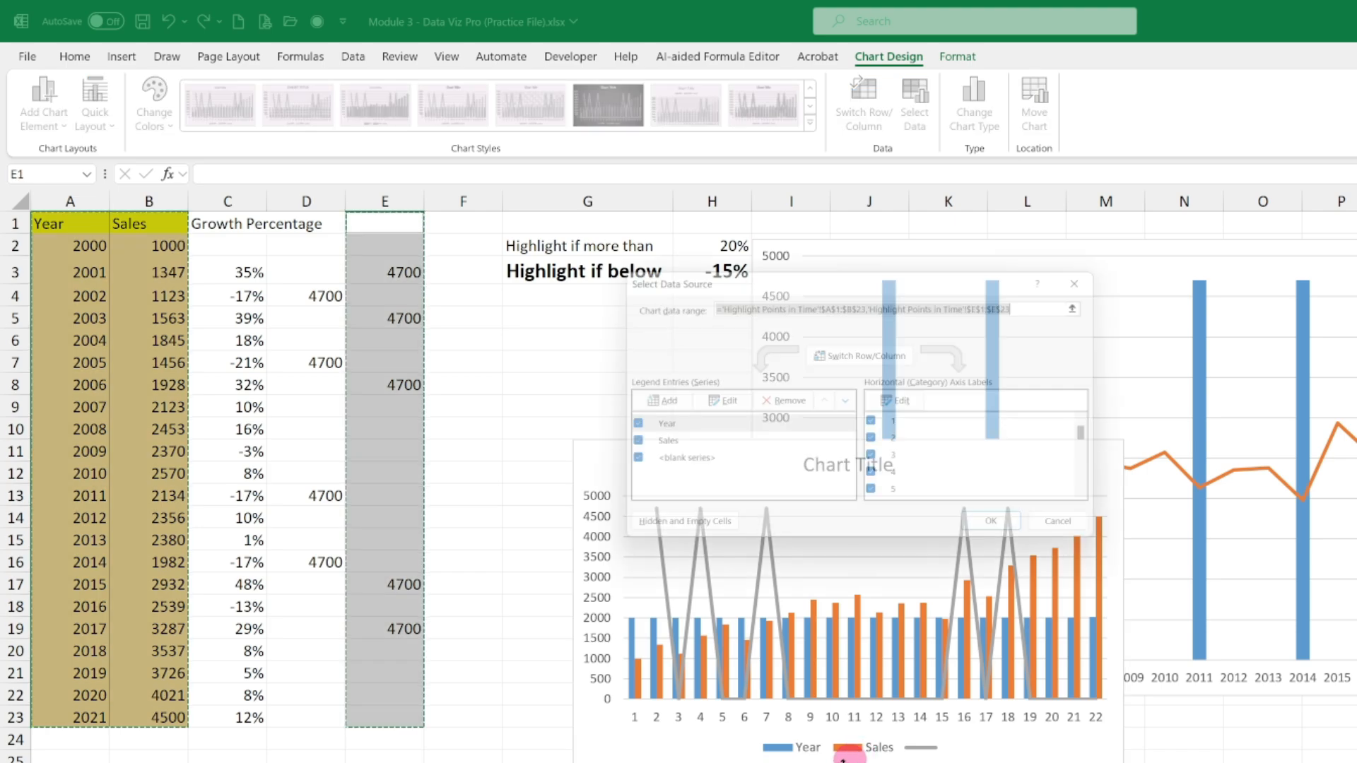
{"action": "left_click", "coordinate": [905, 402]}
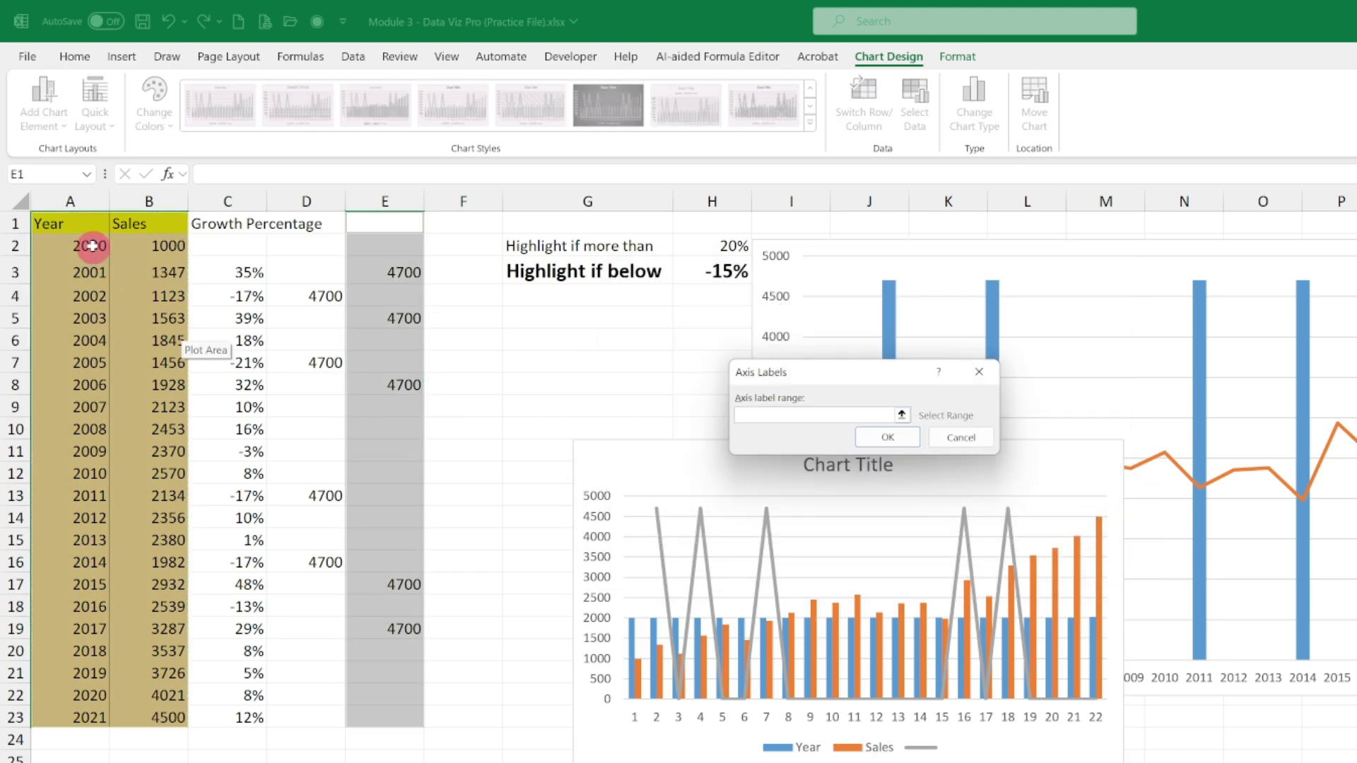
{"action": "left_click_drag", "start_coordinate": [92, 245], "coordinate": [90, 718]}
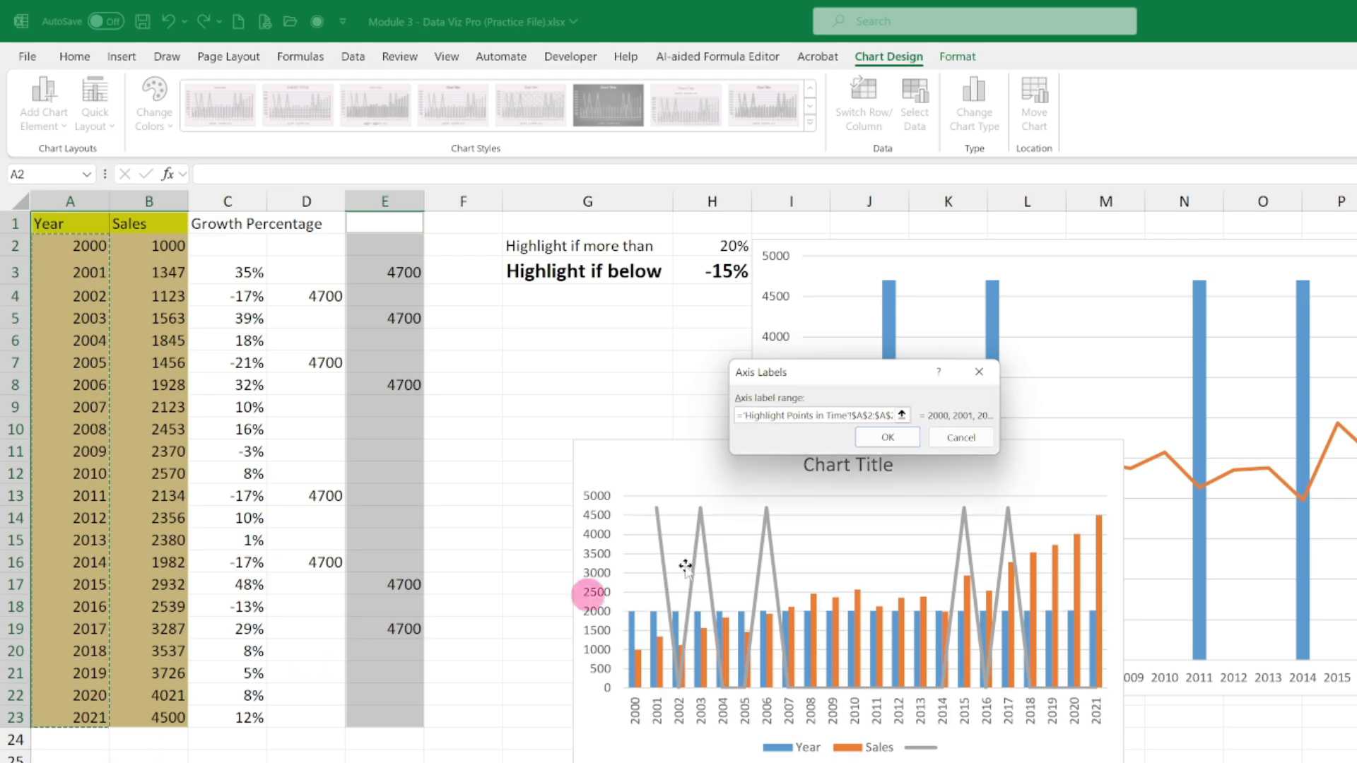
{"action": "left_click", "coordinate": [894, 439]}
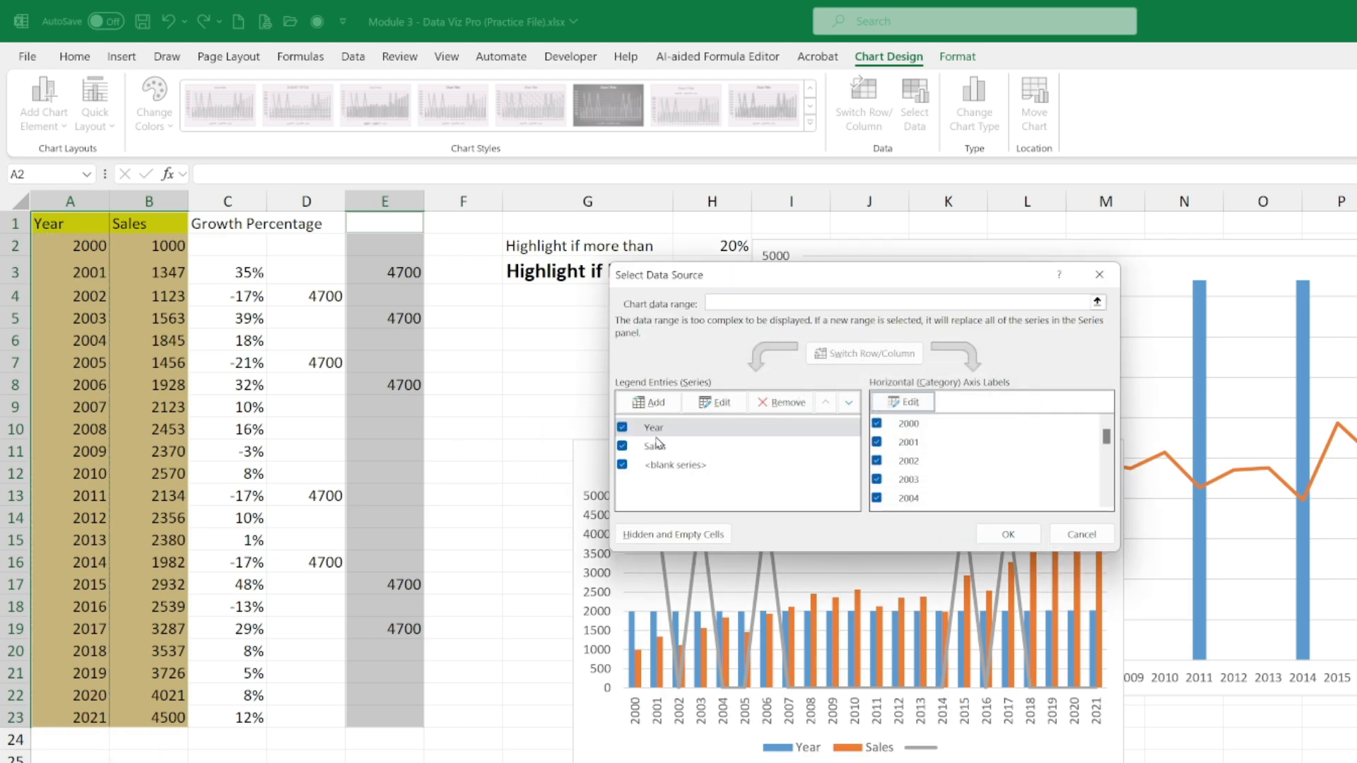
{"action": "left_click", "coordinate": [665, 466]}
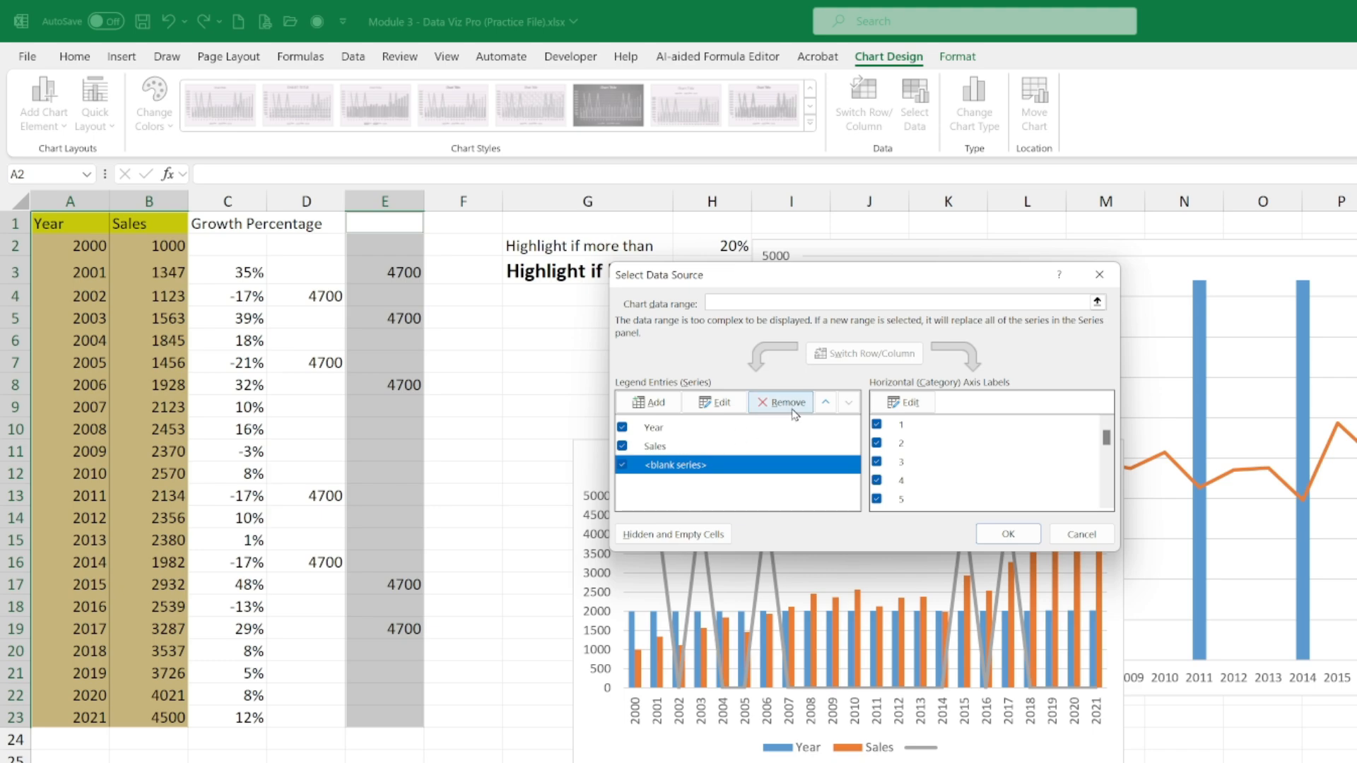
{"action": "left_click", "coordinate": [1023, 539]}
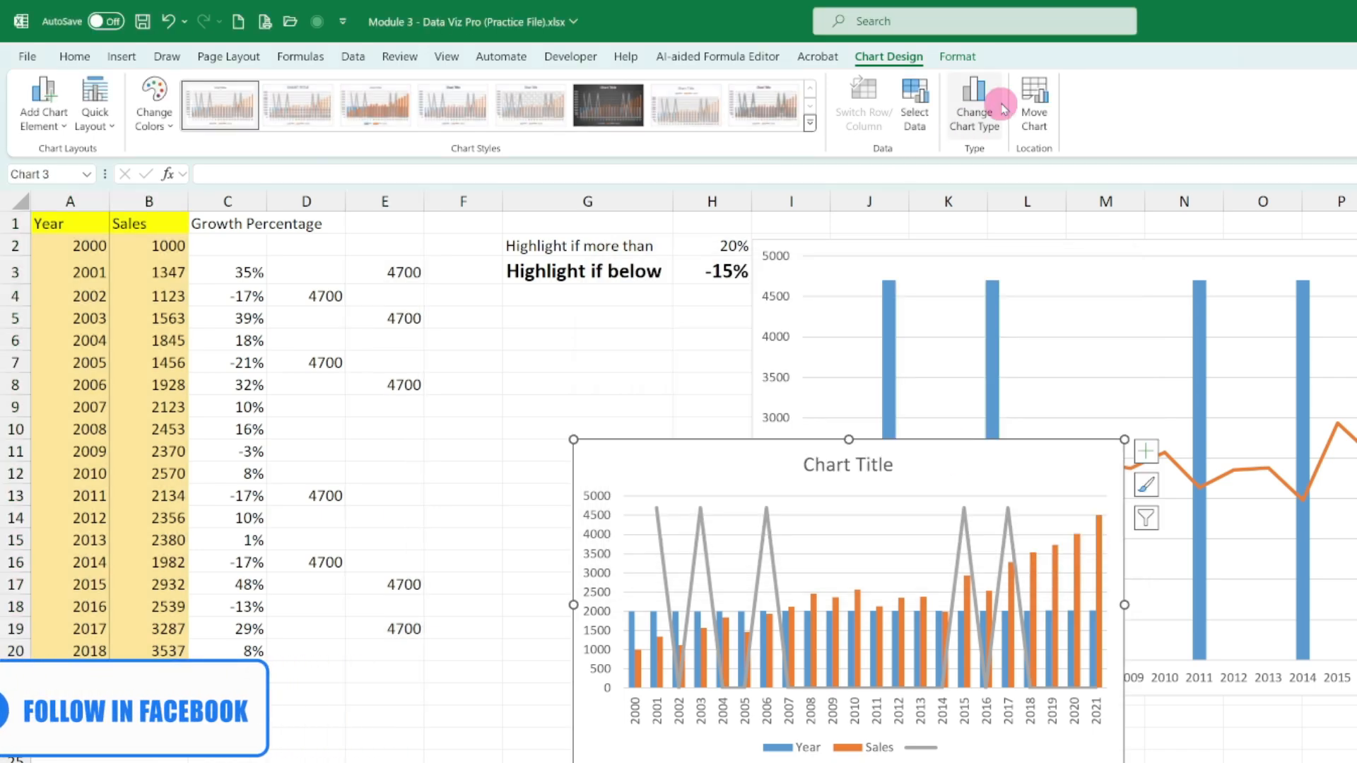
{"action": "left_click", "coordinate": [1002, 104]}
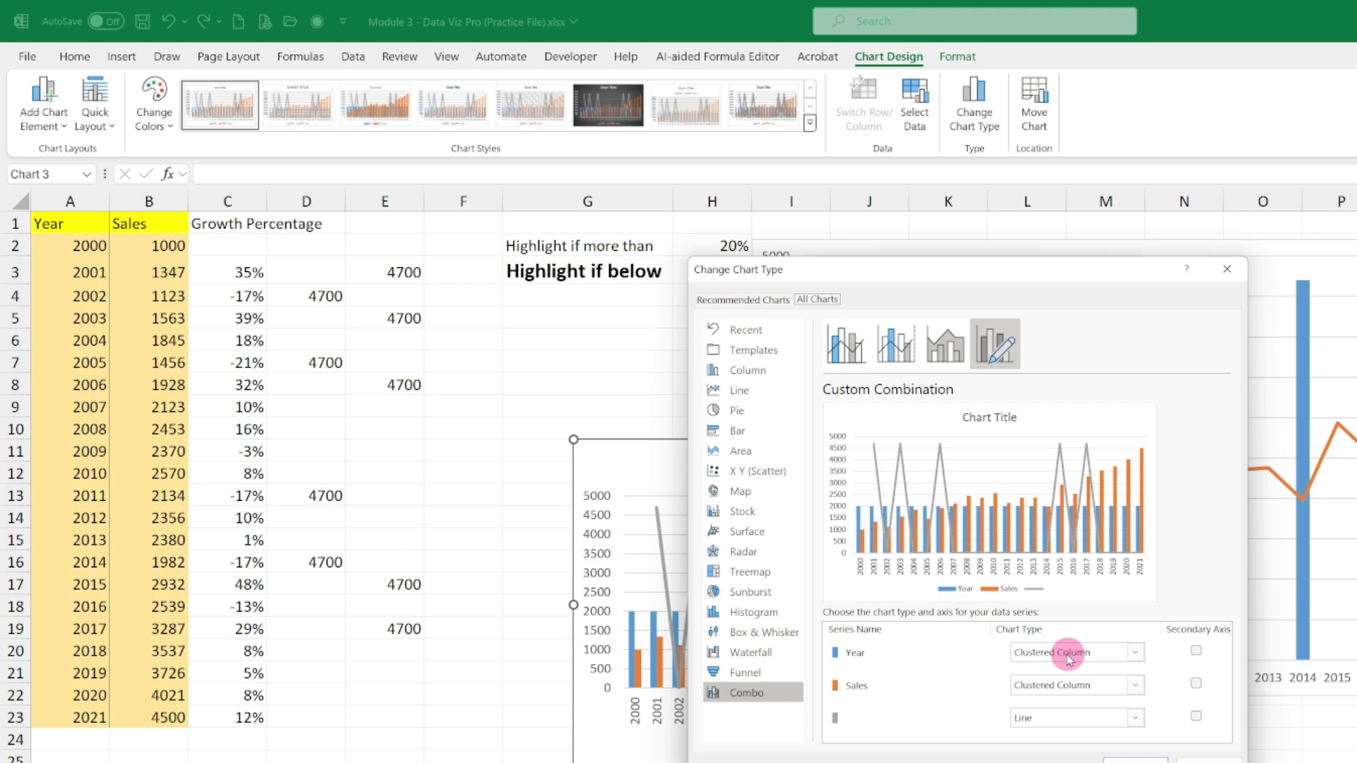
{"action": "left_click", "coordinate": [1114, 655]}
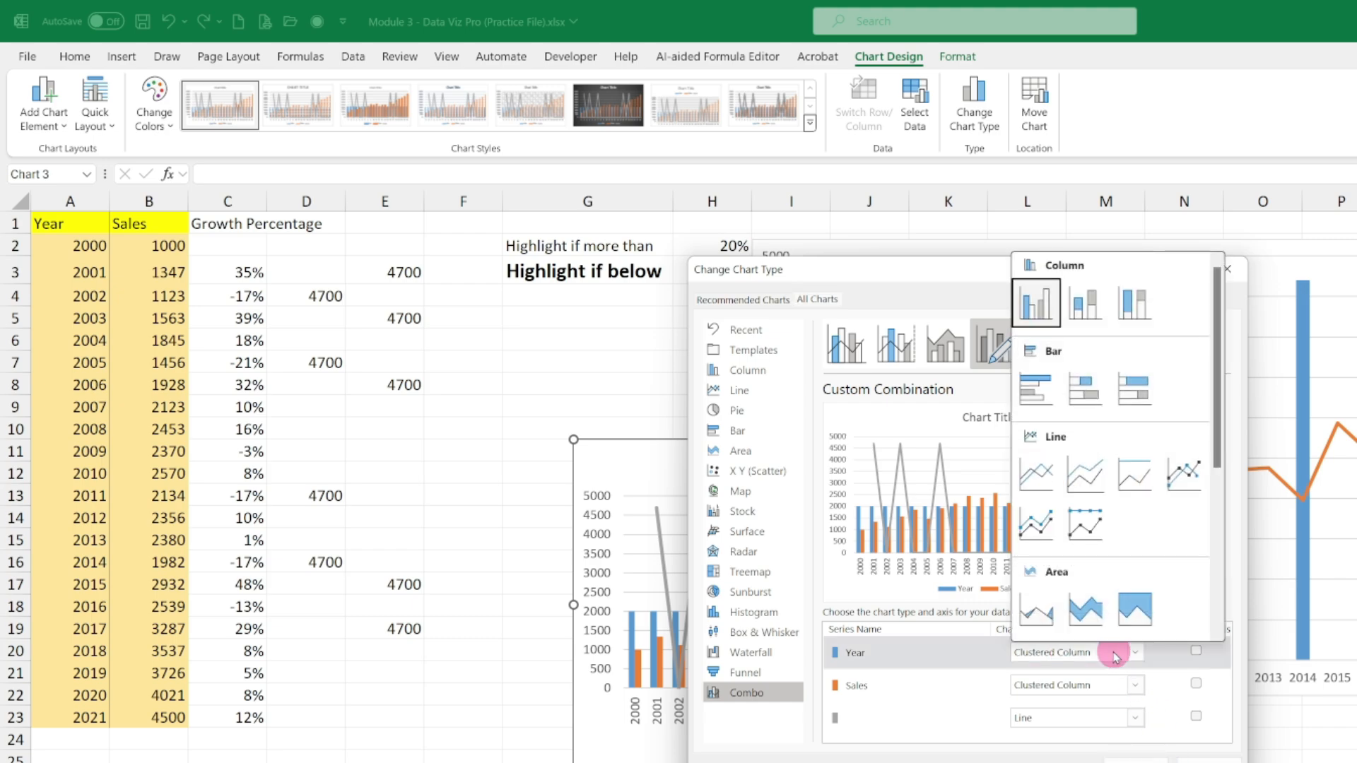
{"action": "left_click", "coordinate": [1185, 751]}
{"action": "left_click", "coordinate": [1185, 752]}
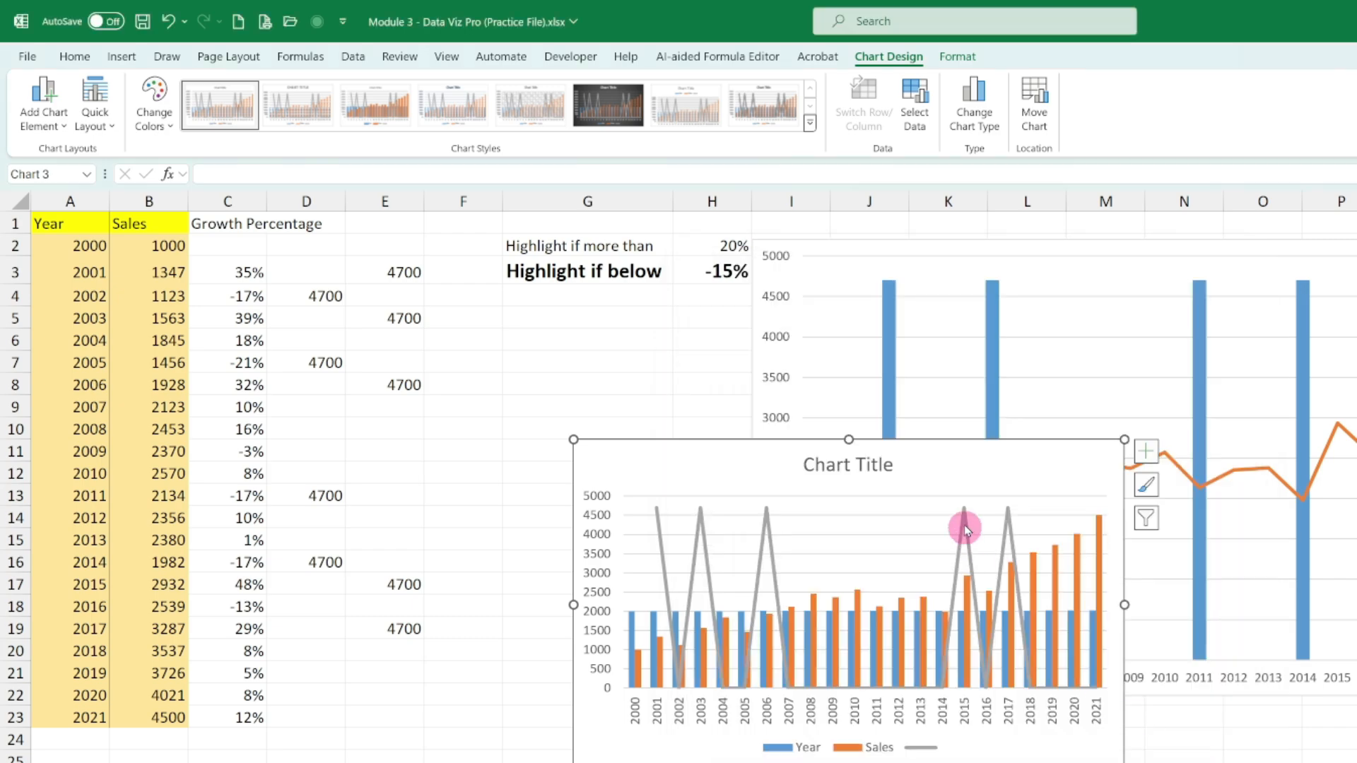
- Remove the Year series from the new combo chart's data source
{"action": "right_click", "coordinate": [984, 470]}
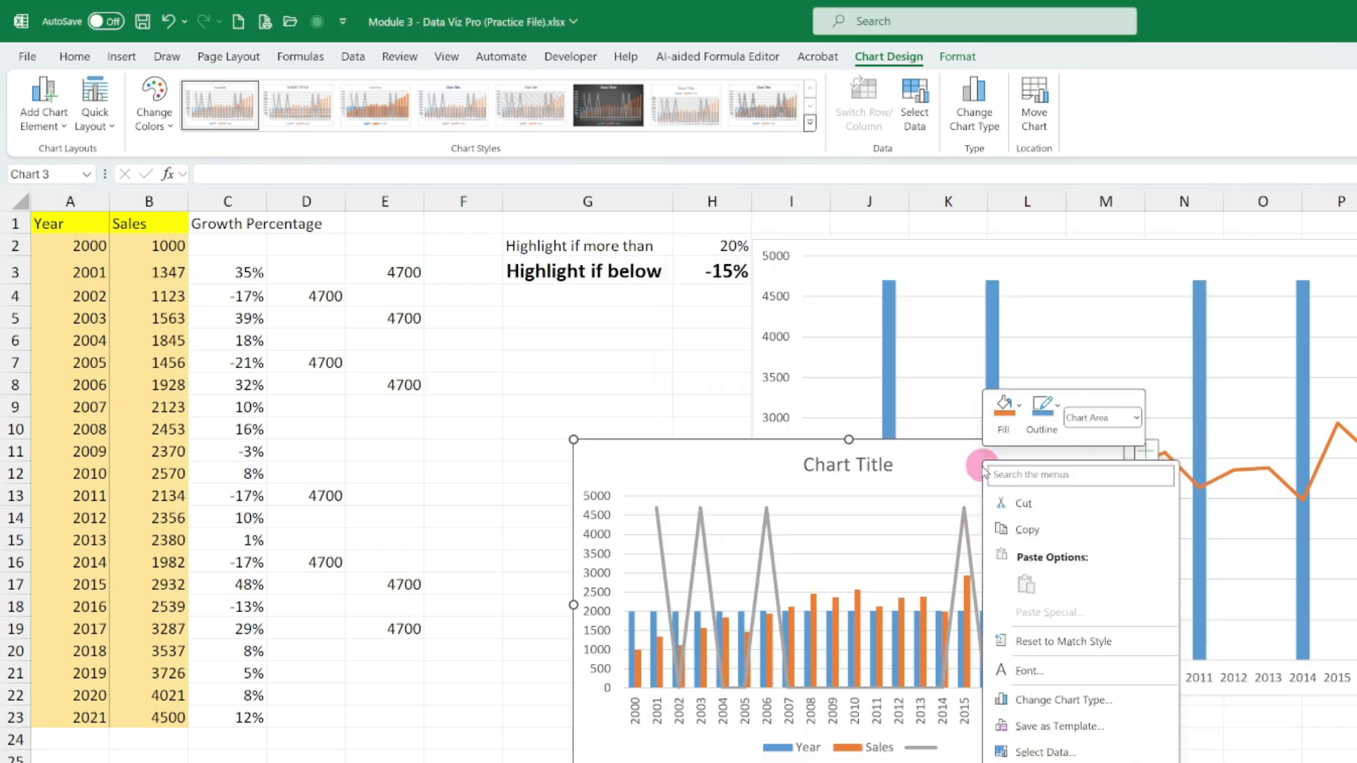
{"action": "left_click", "coordinate": [1049, 754]}
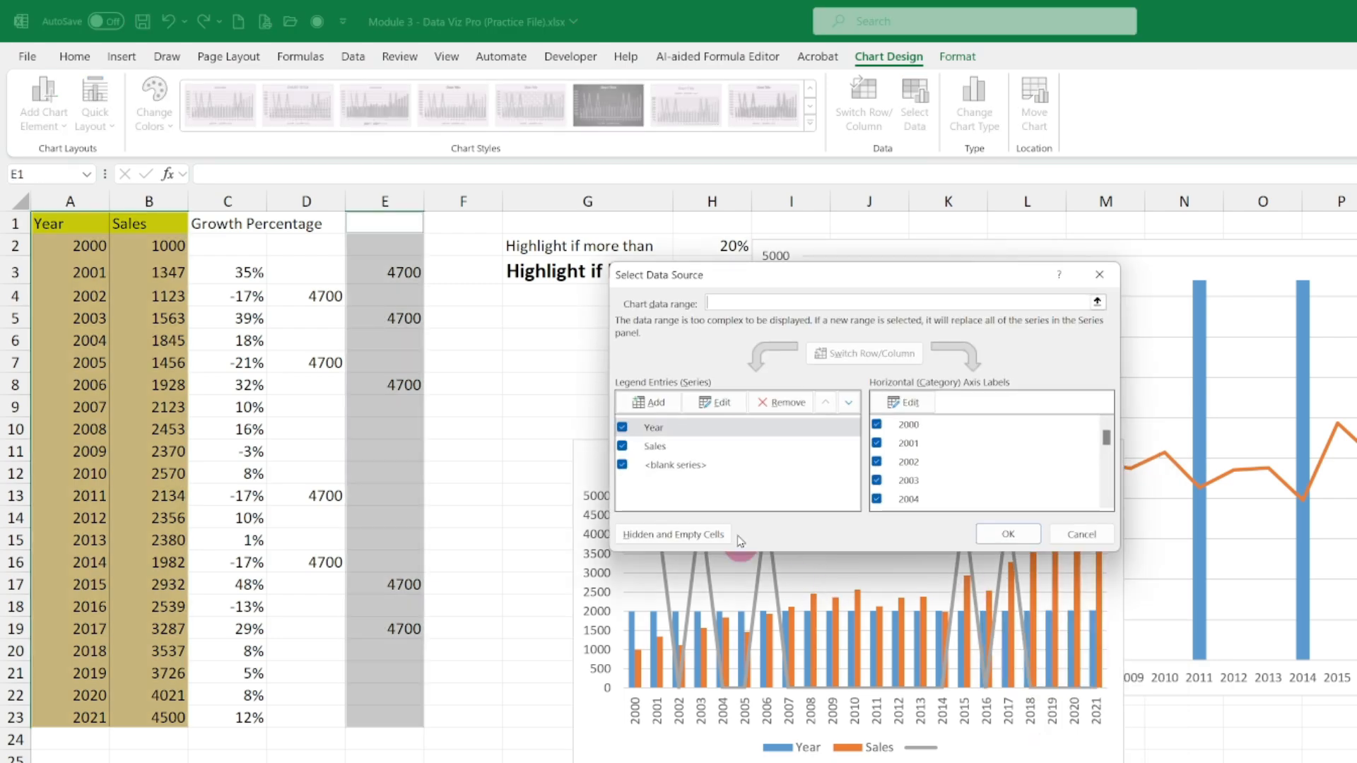
{"action": "left_click", "coordinate": [781, 402]}
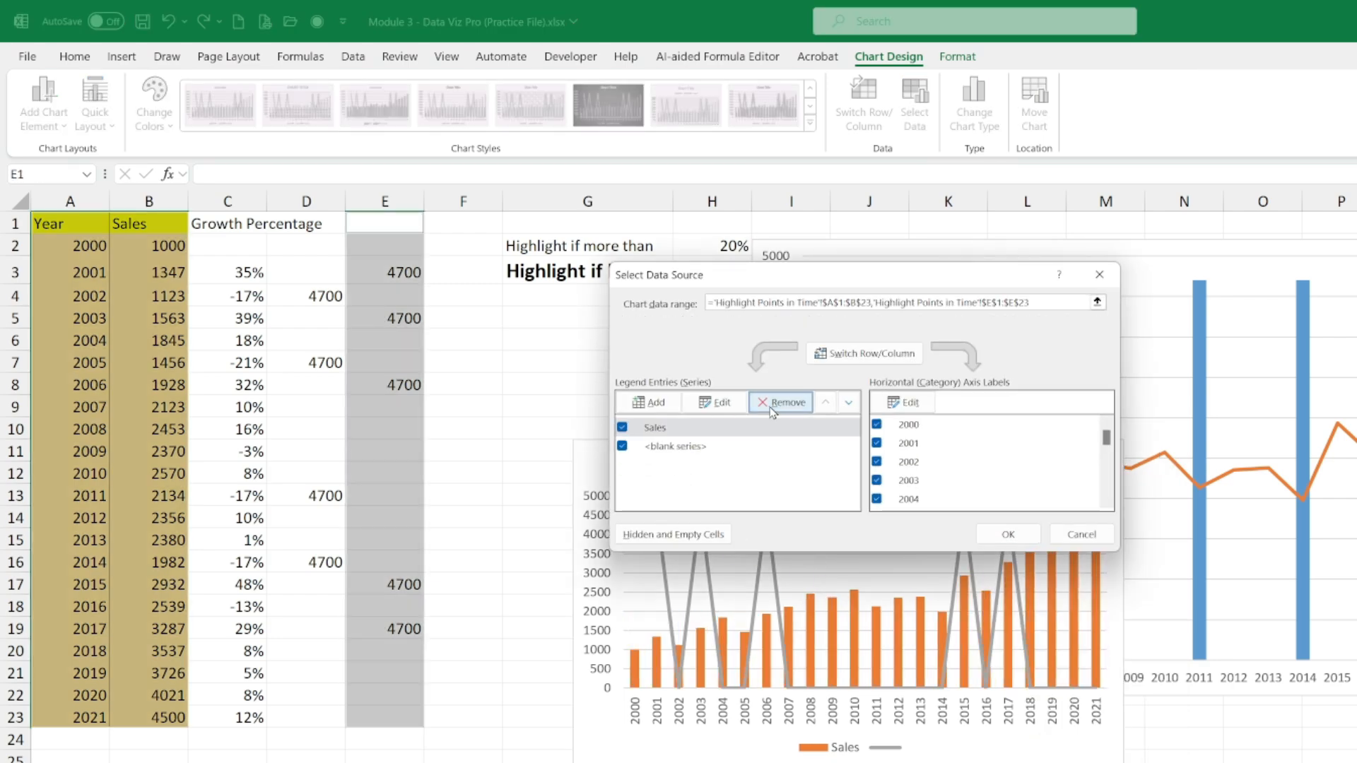
{"action": "left_click", "coordinate": [973, 592]}
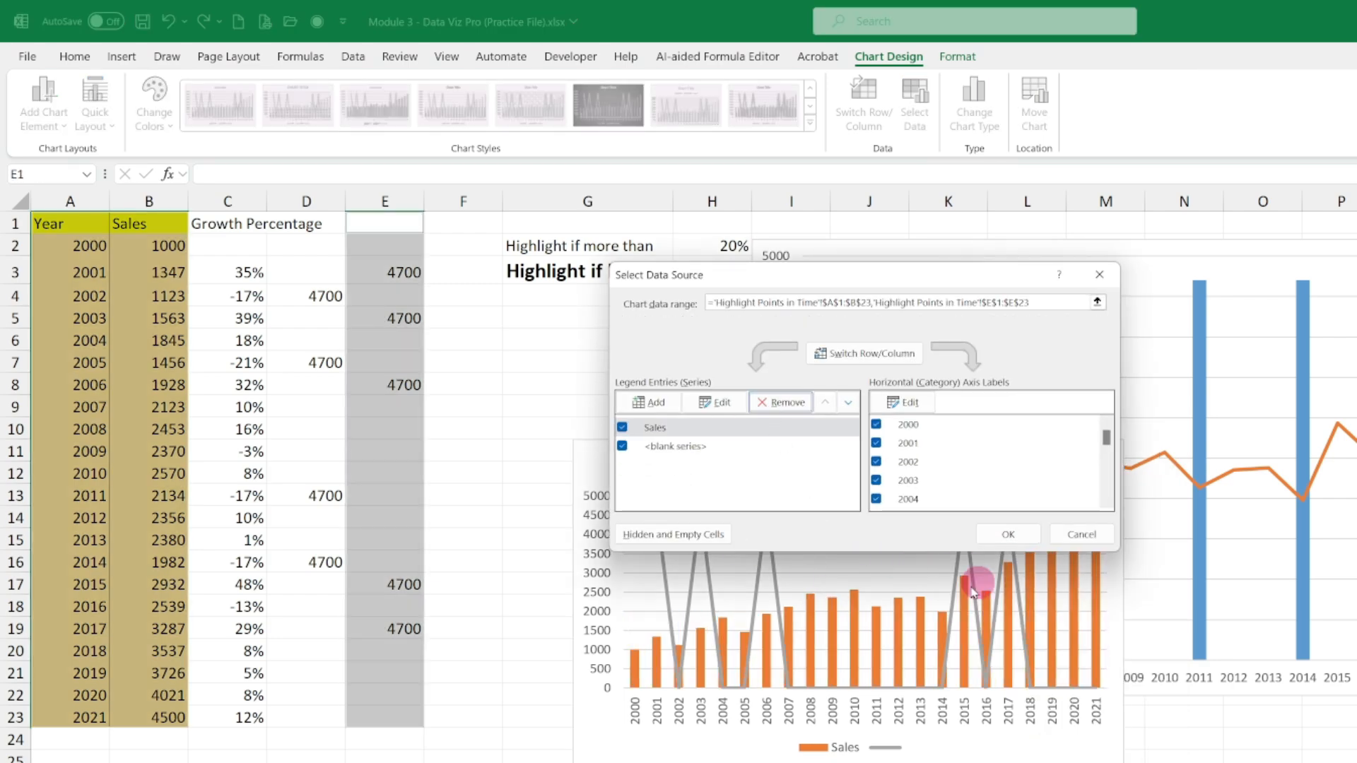
{"action": "left_click", "coordinate": [999, 540]}
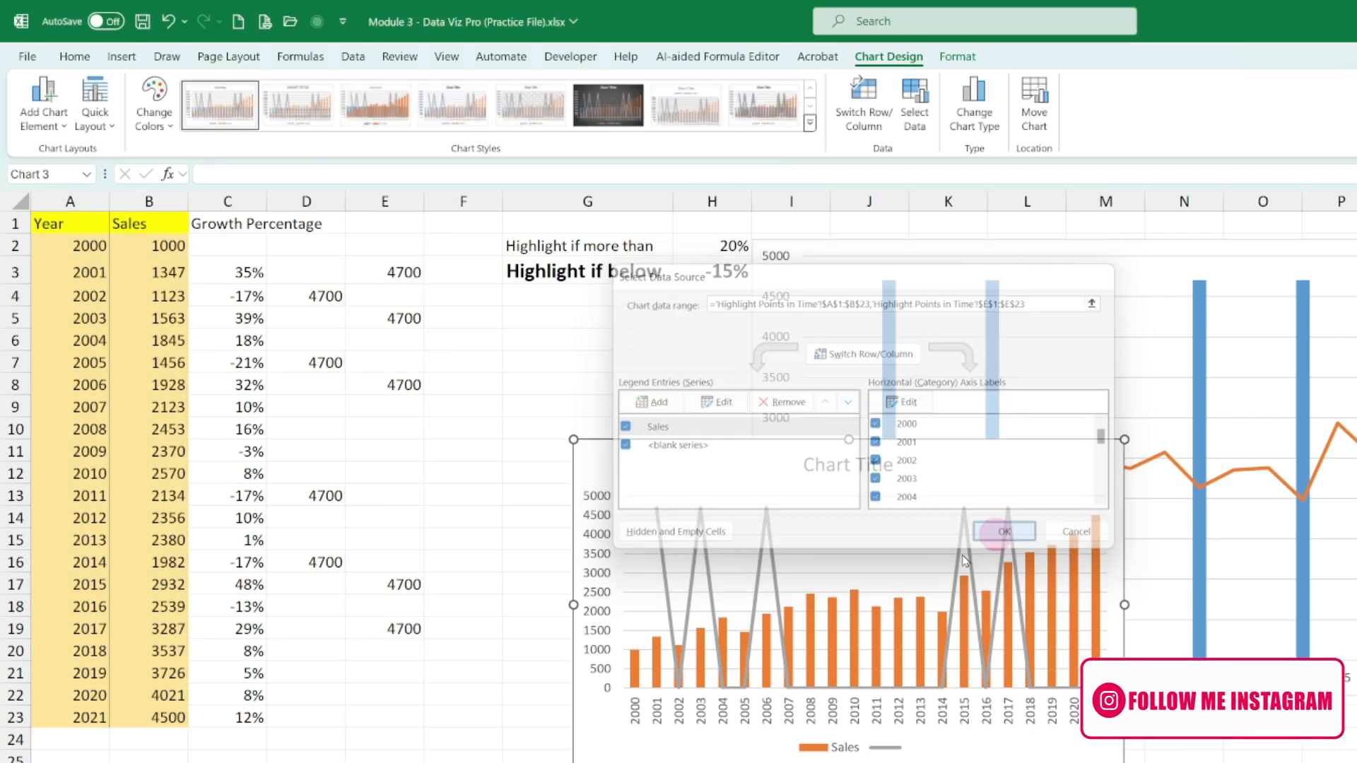
- Change the new chart's Sales series to Line and its unnamed column E series to Clustered Column
{"action": "right_click", "coordinate": [940, 464]}
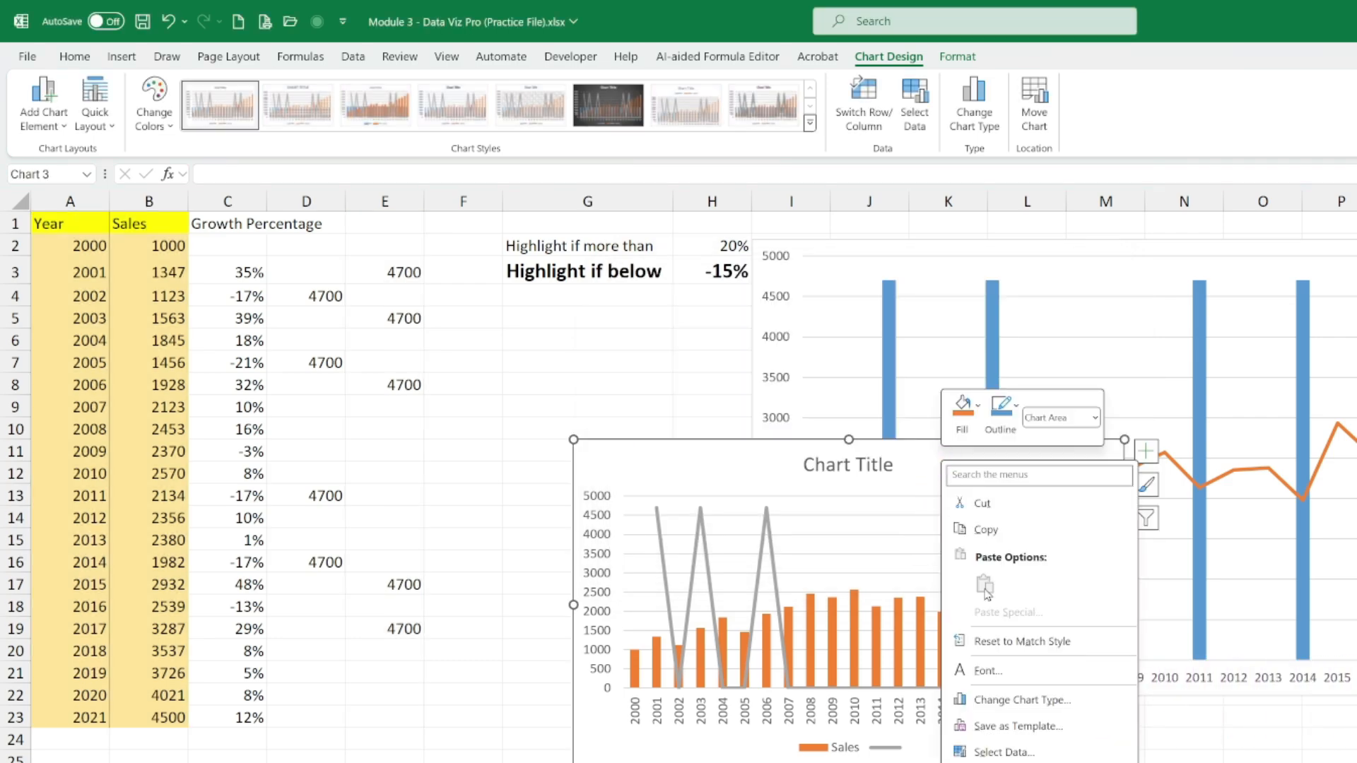
{"action": "left_click", "coordinate": [975, 113]}
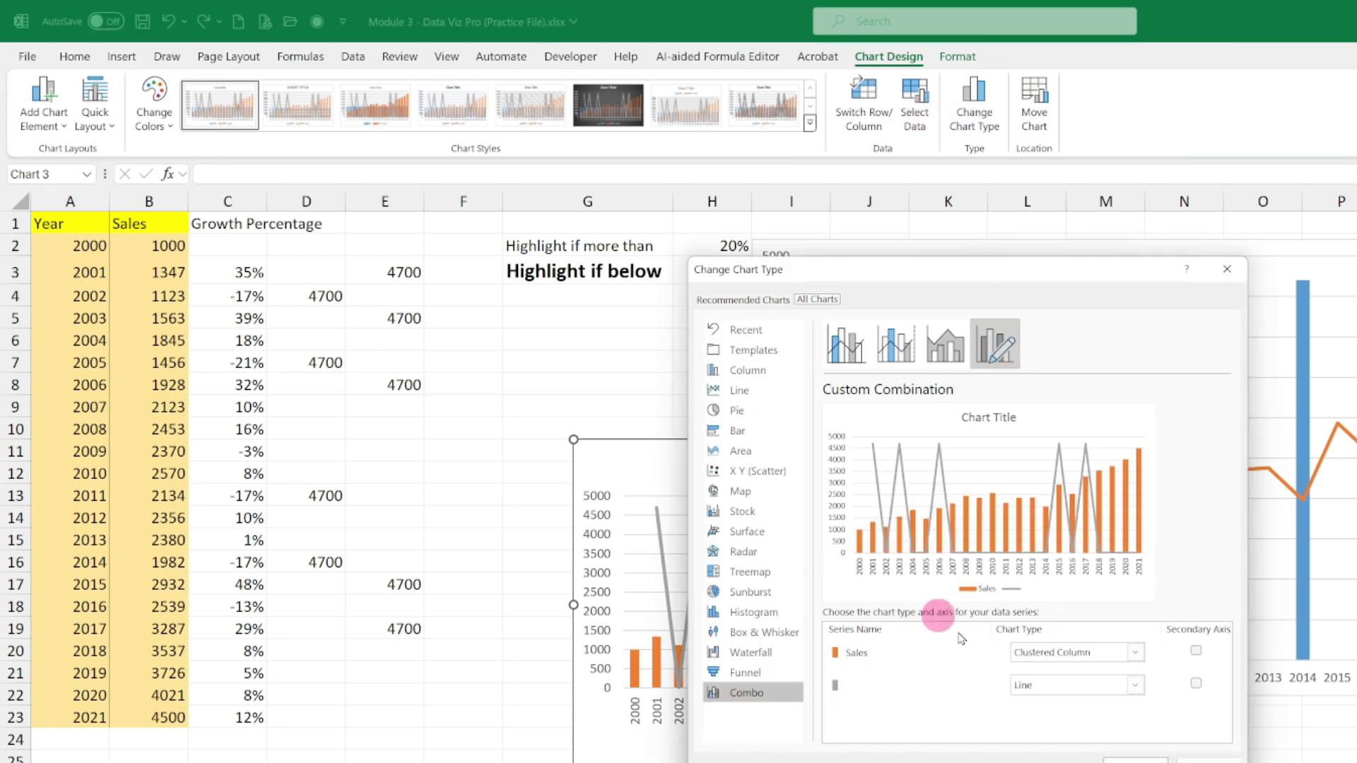
{"action": "left_click", "coordinate": [1062, 654]}
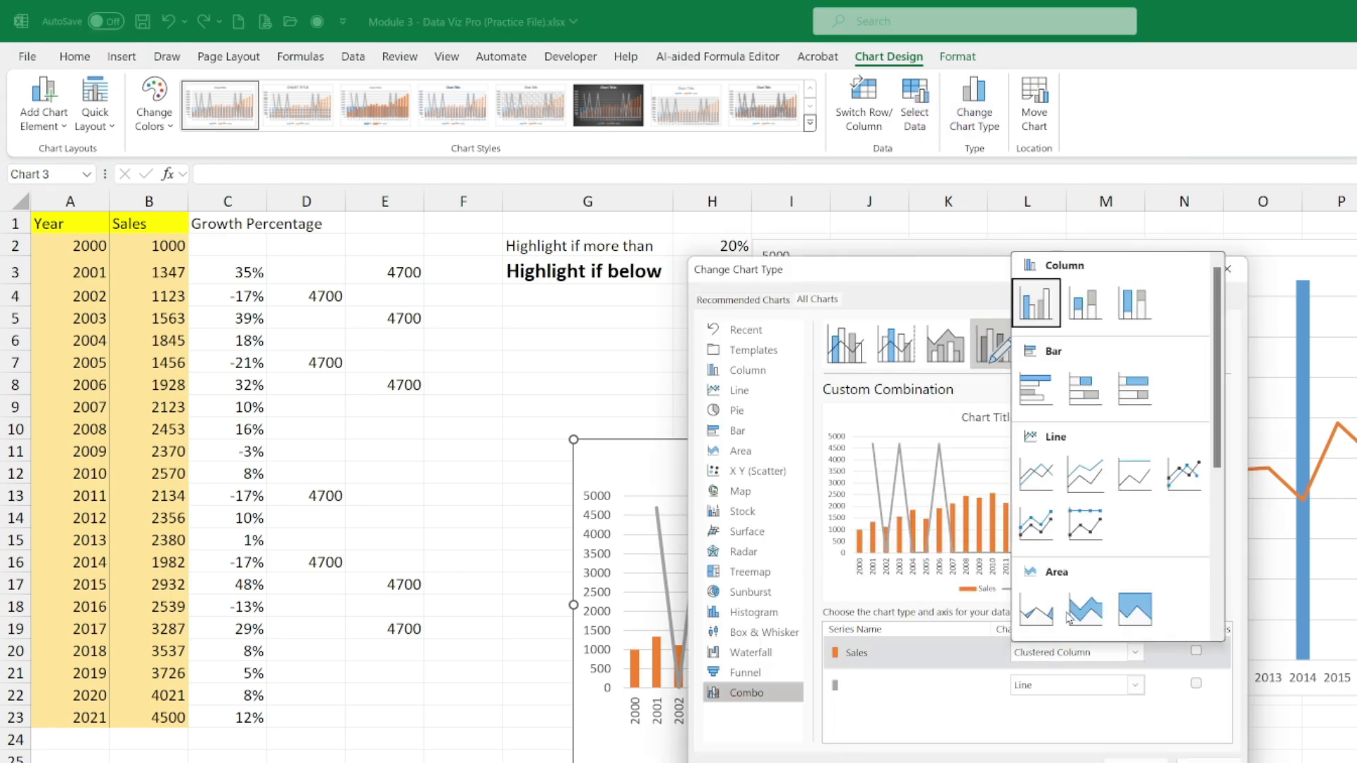
{"action": "left_click", "coordinate": [1036, 472]}
{"action": "left_click", "coordinate": [1046, 655]}
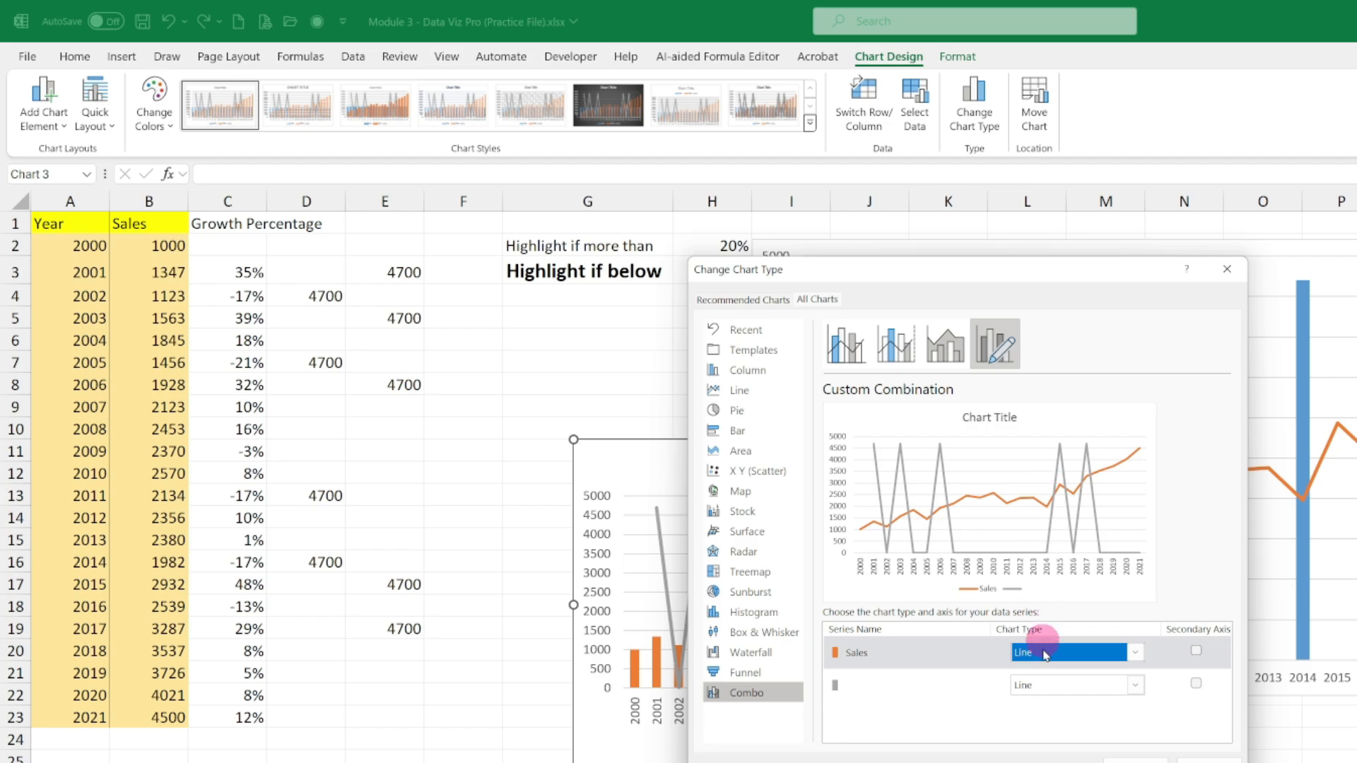
{"action": "left_click", "coordinate": [1046, 685]}
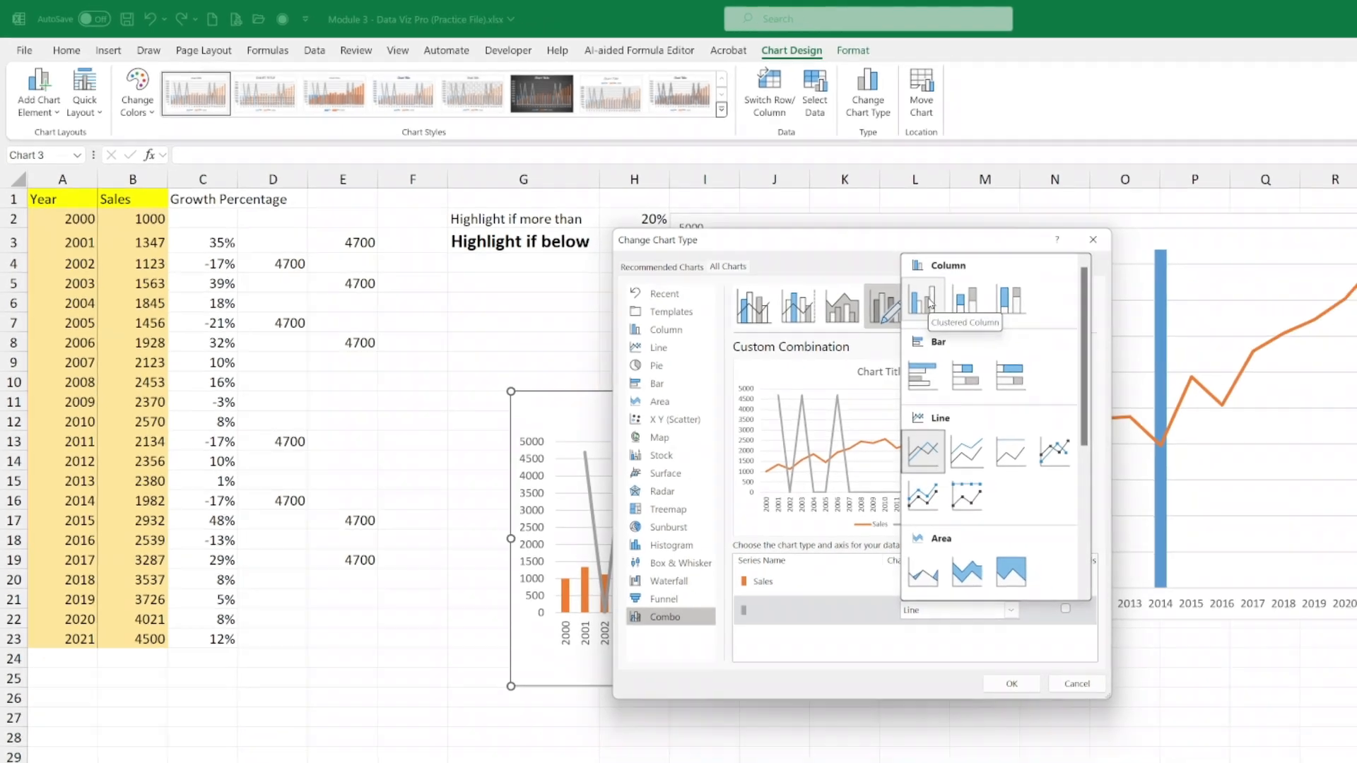
{"action": "left_click", "coordinate": [930, 304]}
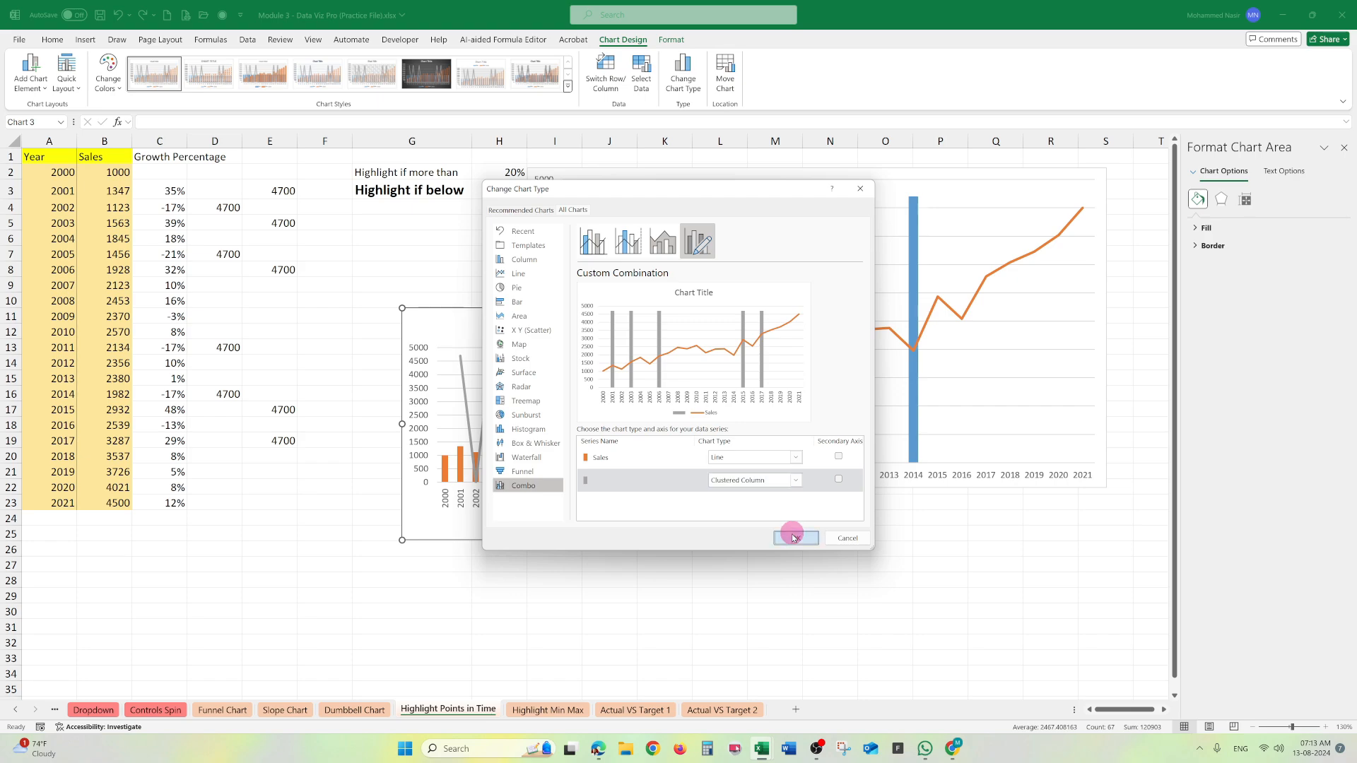
{"action": "left_click", "coordinate": [793, 536]}
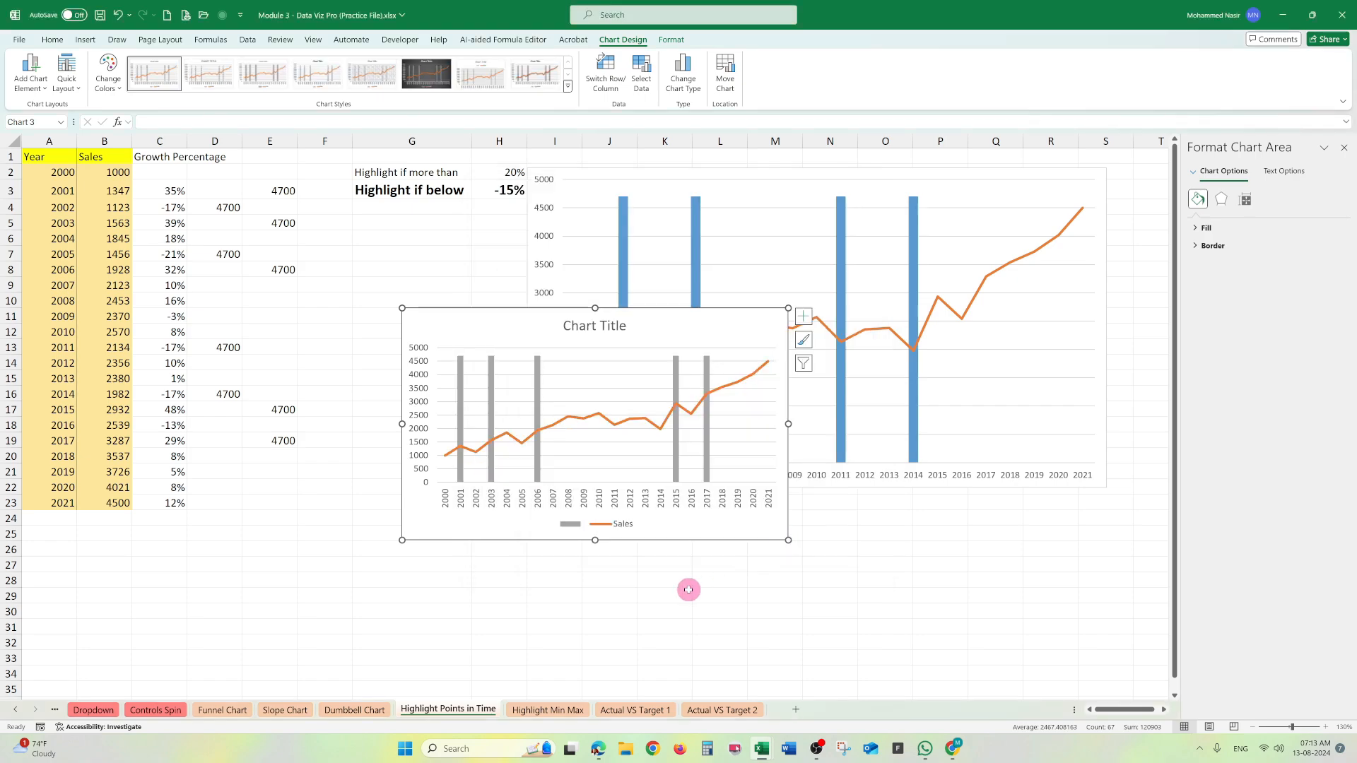
- Move the new combo chart below the original chart and shift the original chart's plot area slightly upward within its frame
{"action": "left_click_drag", "start_coordinate": [647, 320], "coordinate": [532, 485]}
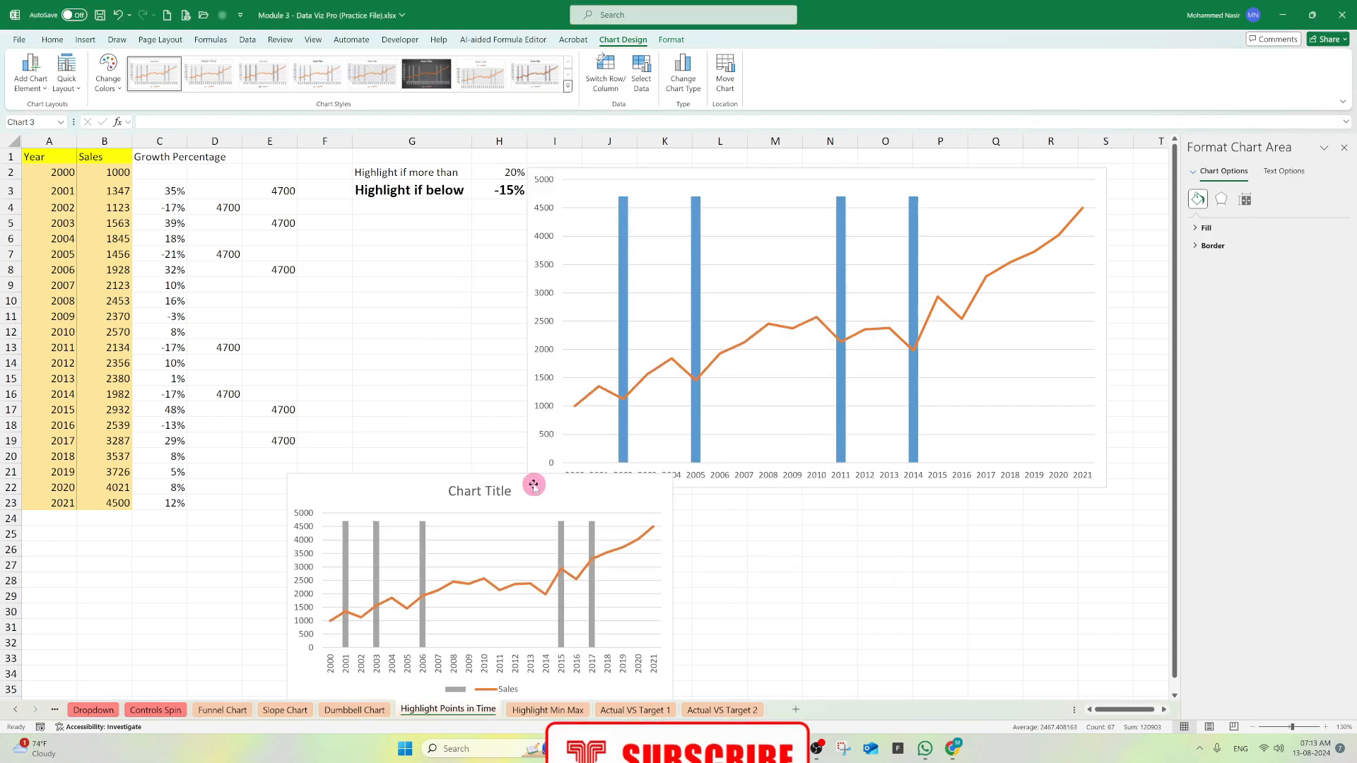
{"action": "left_click_drag", "start_coordinate": [802, 187], "coordinate": [830, 178]}
{"action": "left_click", "coordinate": [738, 192]}
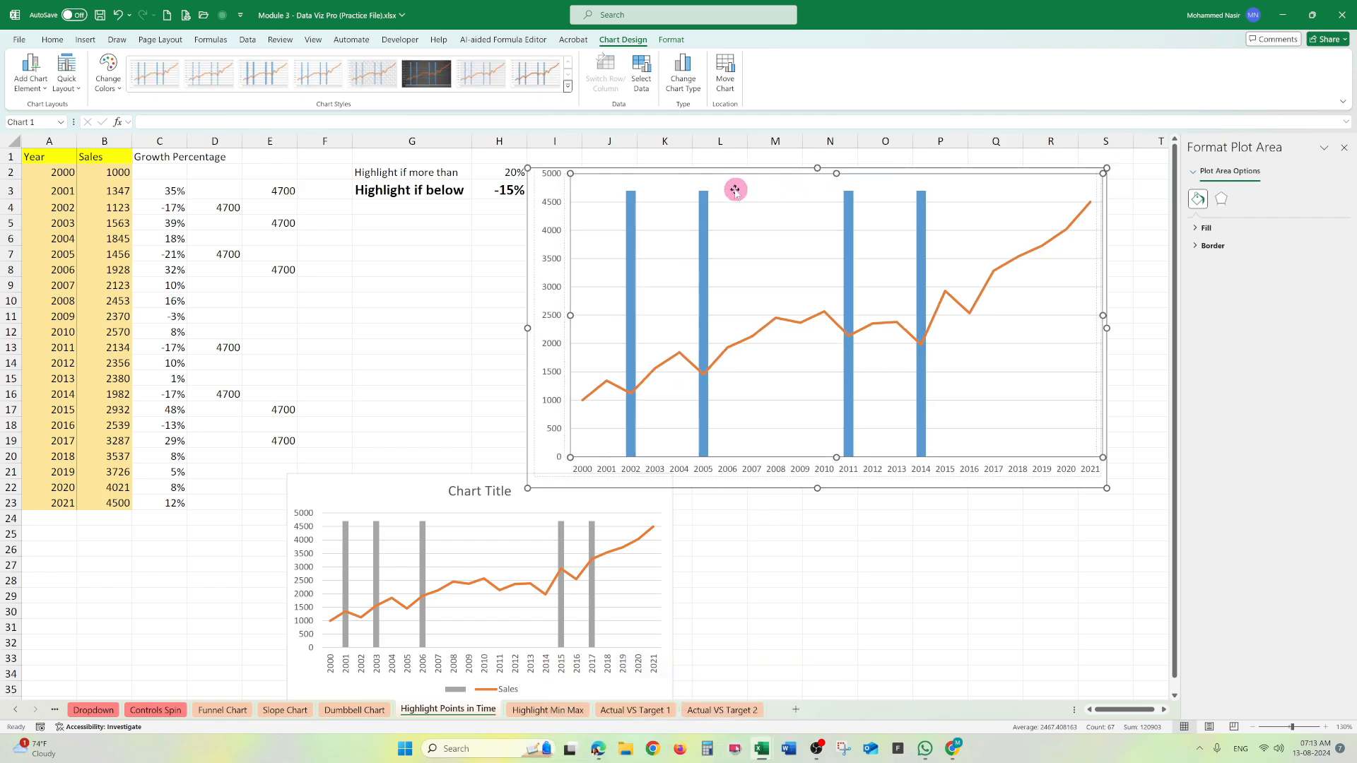
{"action": "left_click_drag", "start_coordinate": [740, 190], "coordinate": [735, 190]}
{"action": "left_click", "coordinate": [819, 641]}
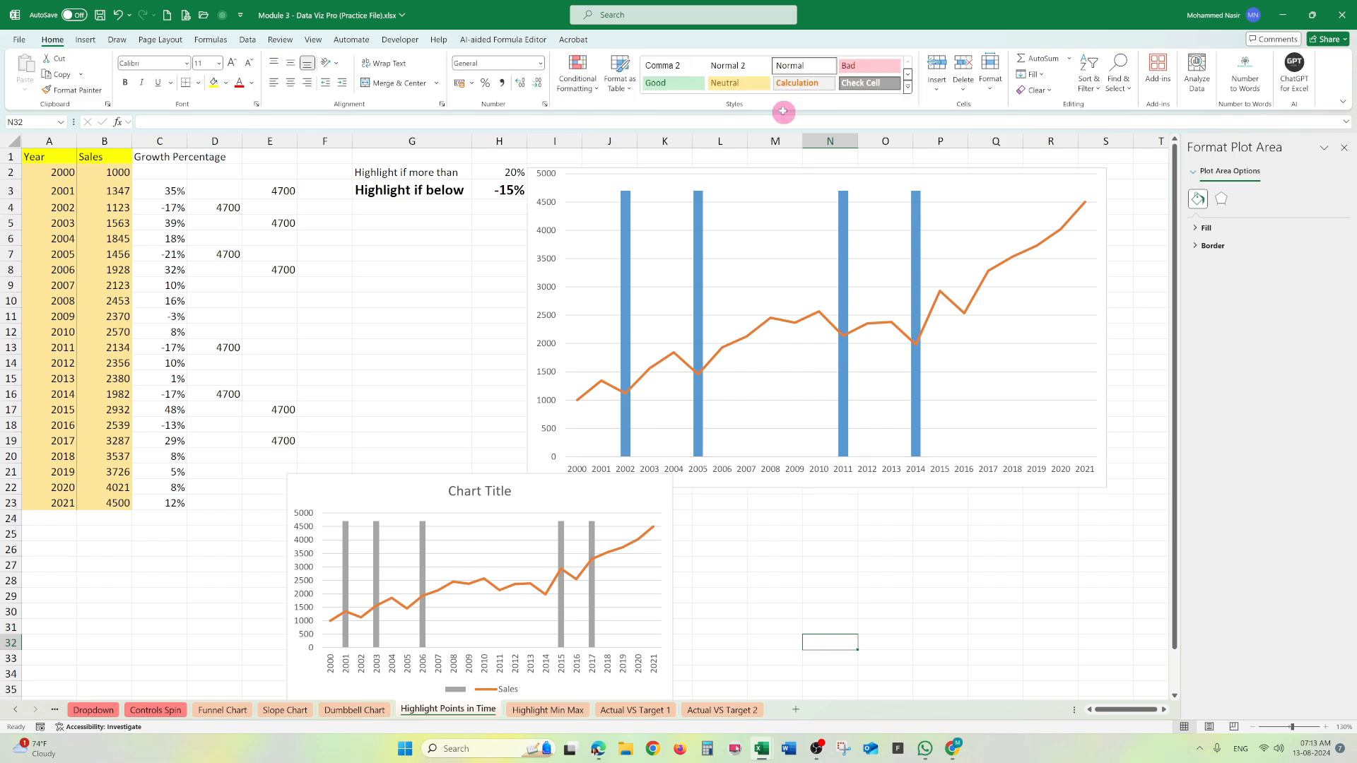
{"action": "left_click", "coordinate": [769, 183]}
{"action": "left_click", "coordinate": [830, 249]}
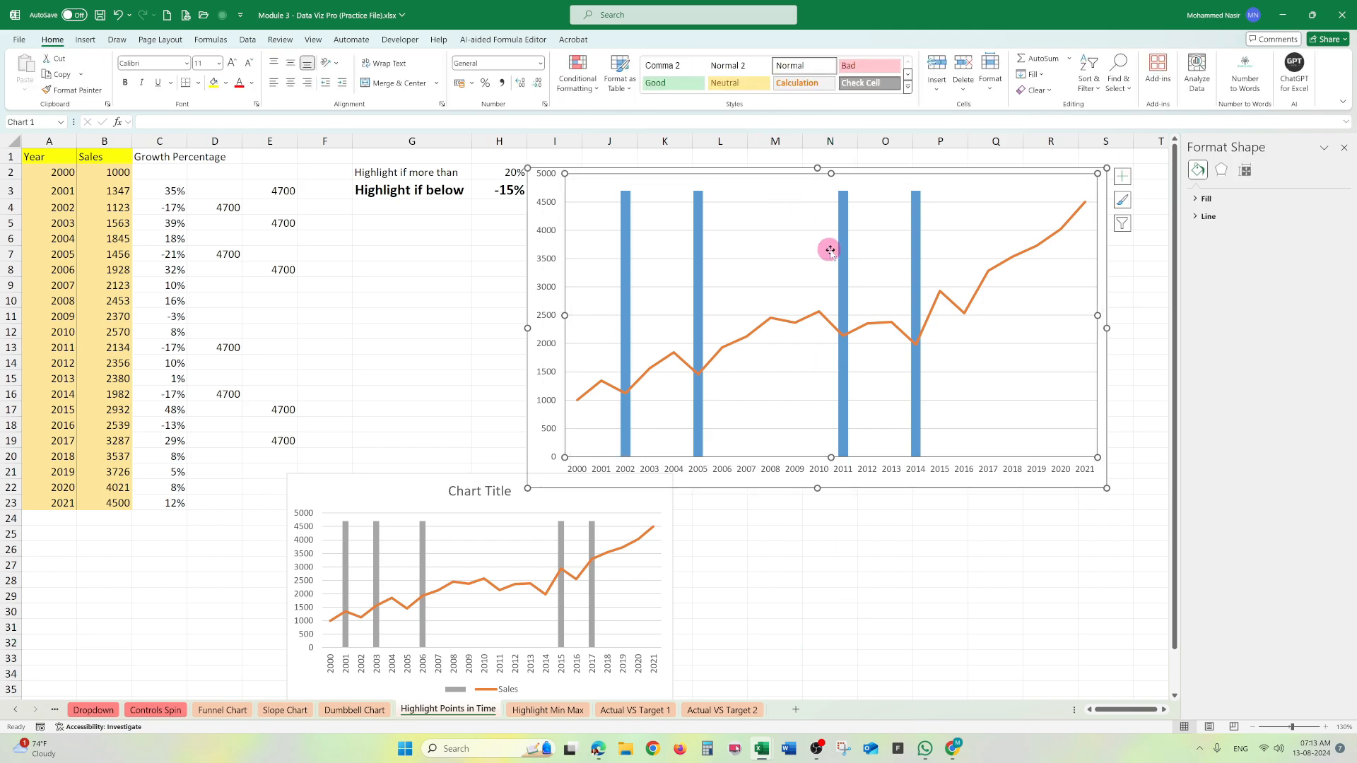
- Shrink the blue-column chart and arrange both charts side by side below the threshold cells, with the grey-column chart beside the data
{"action": "left_click_drag", "start_coordinate": [768, 183], "coordinate": [830, 249]}
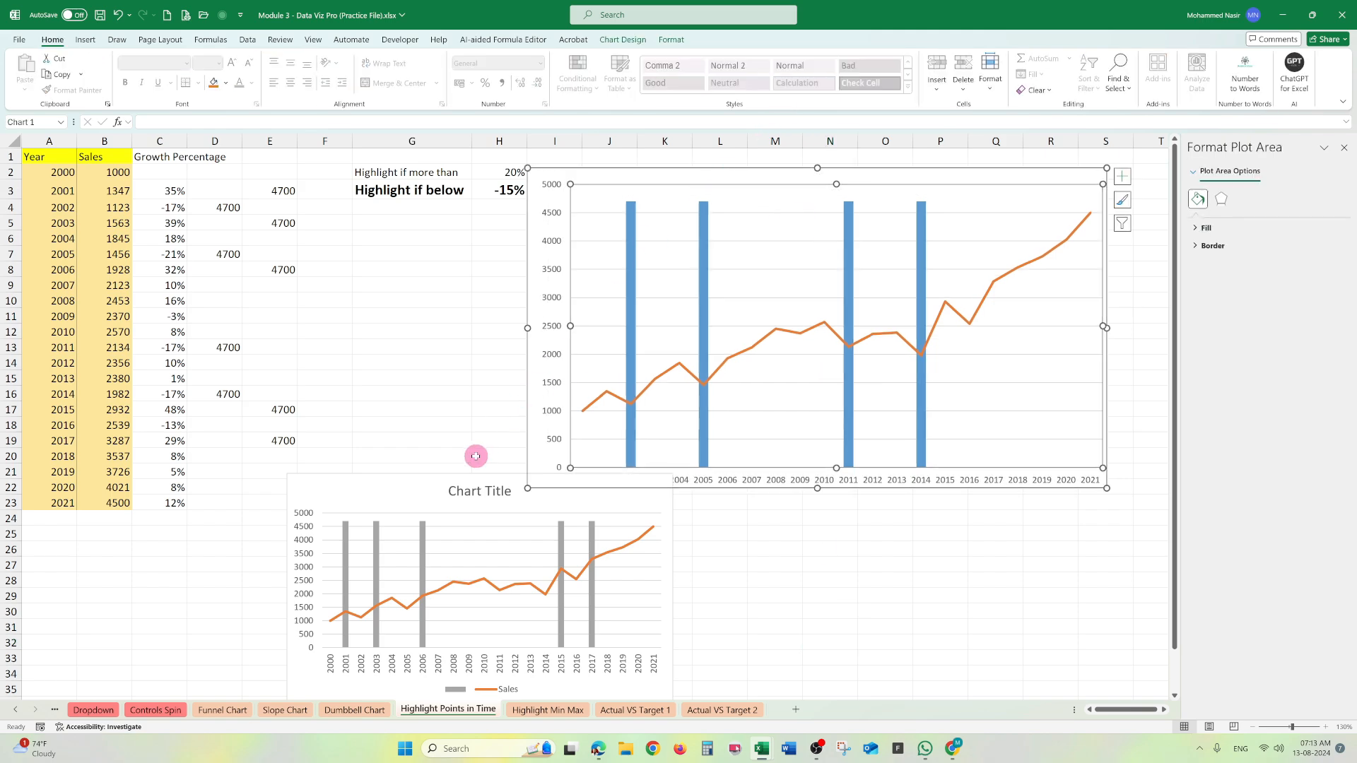
{"action": "left_click_drag", "start_coordinate": [1109, 487], "coordinate": [934, 384]}
{"action": "left_click_drag", "start_coordinate": [760, 176], "coordinate": [919, 278]}
{"action": "left_click_drag", "start_coordinate": [580, 483], "coordinate": [590, 280]}
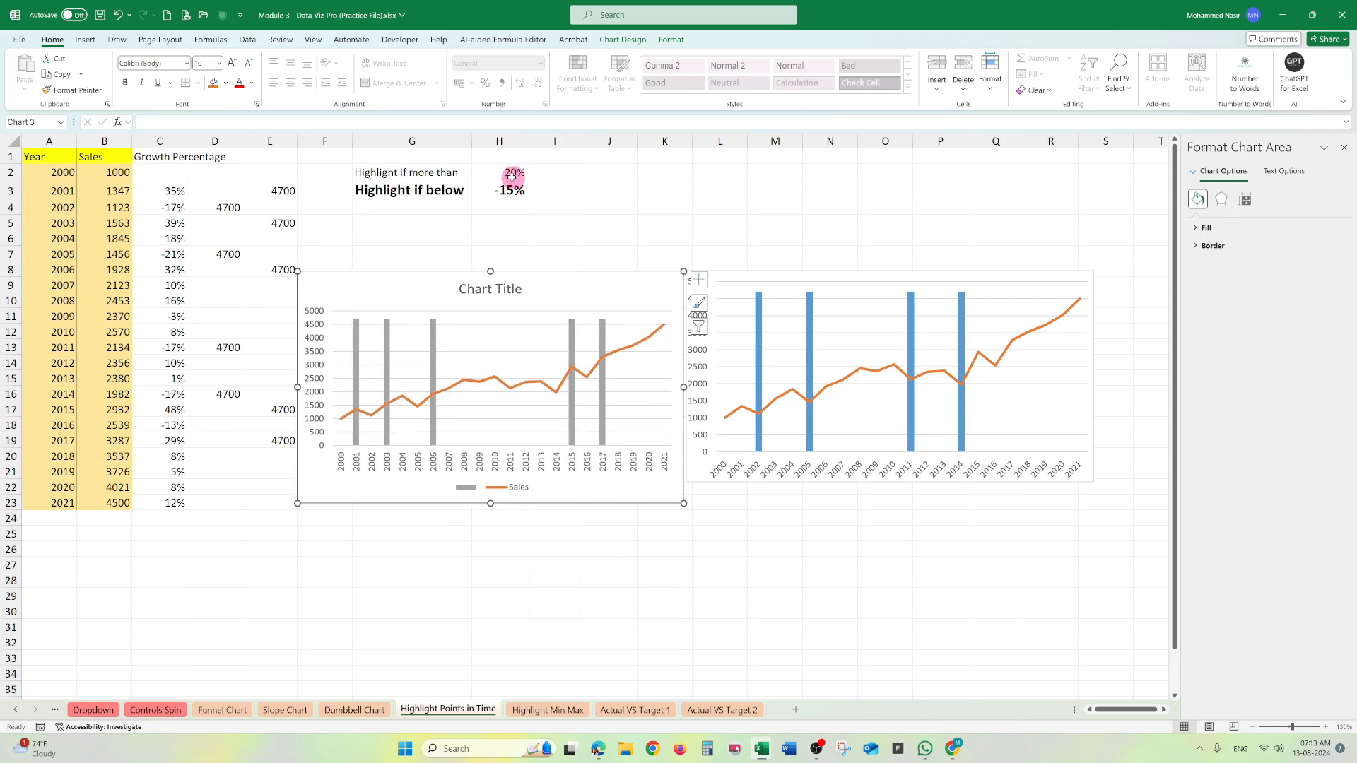
- Set the "Highlight if more than" threshold in H2 to 10% and the "Highlight if below" threshold in H3 to -10%
{"action": "left_click", "coordinate": [513, 174]}
{"action": "type", "text": "10%"}
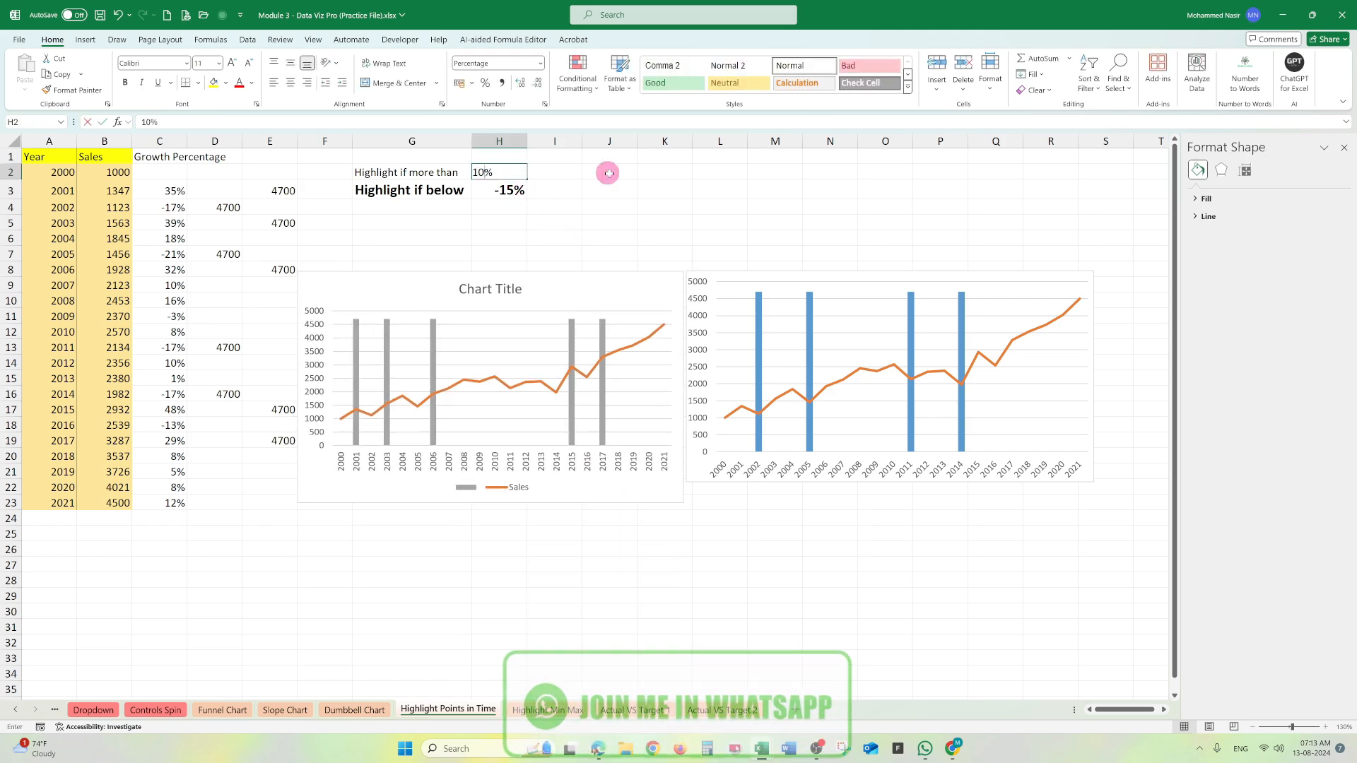
{"action": "key", "text": "Return"}
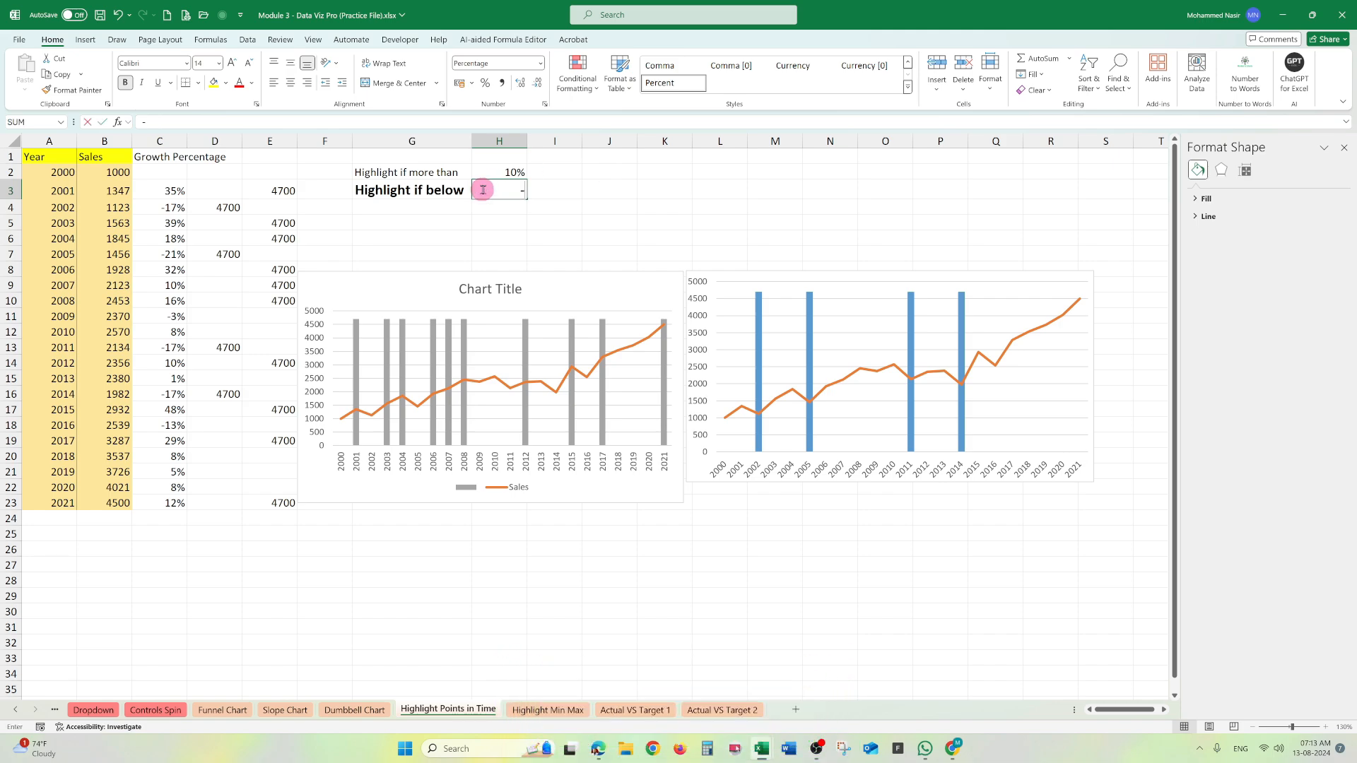
{"action": "type", "text": "-"}
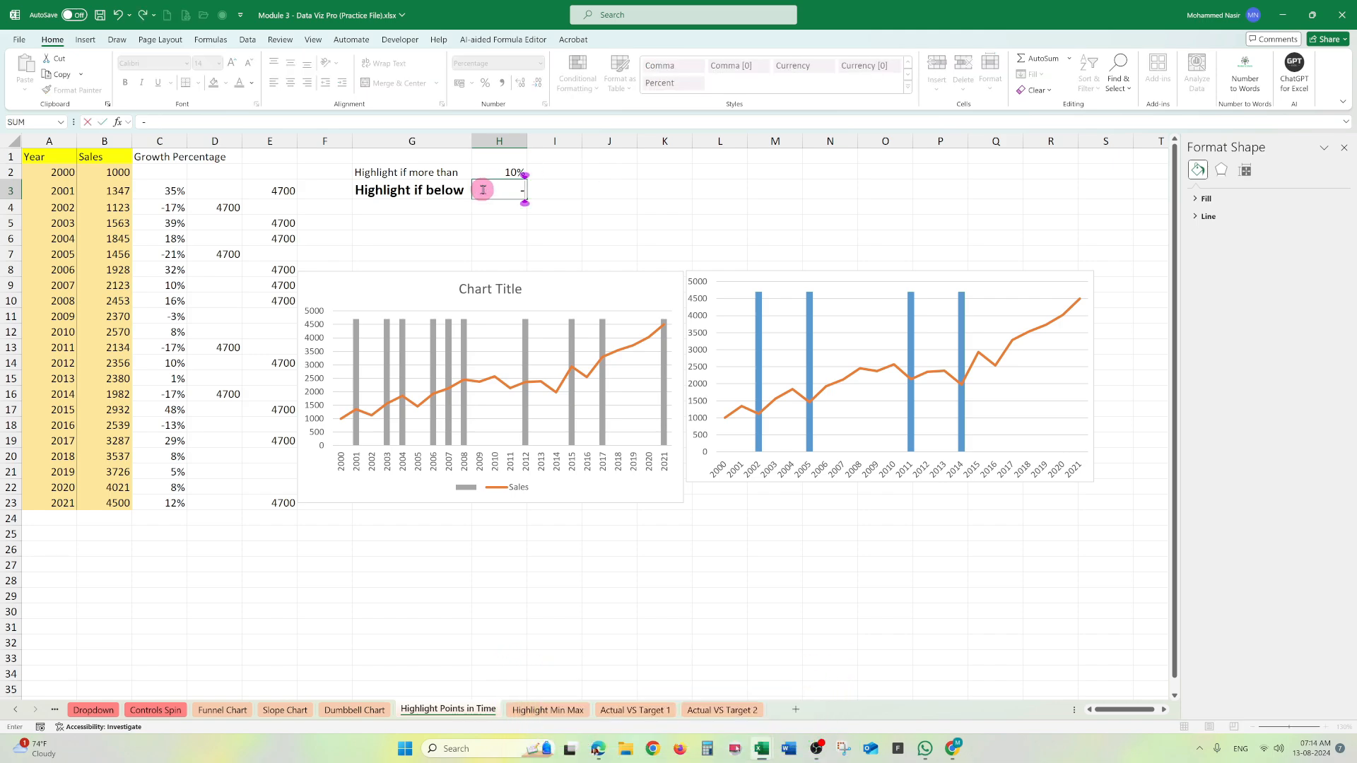
{"action": "type", "text": "10"}
{"action": "key", "text": "Return"}
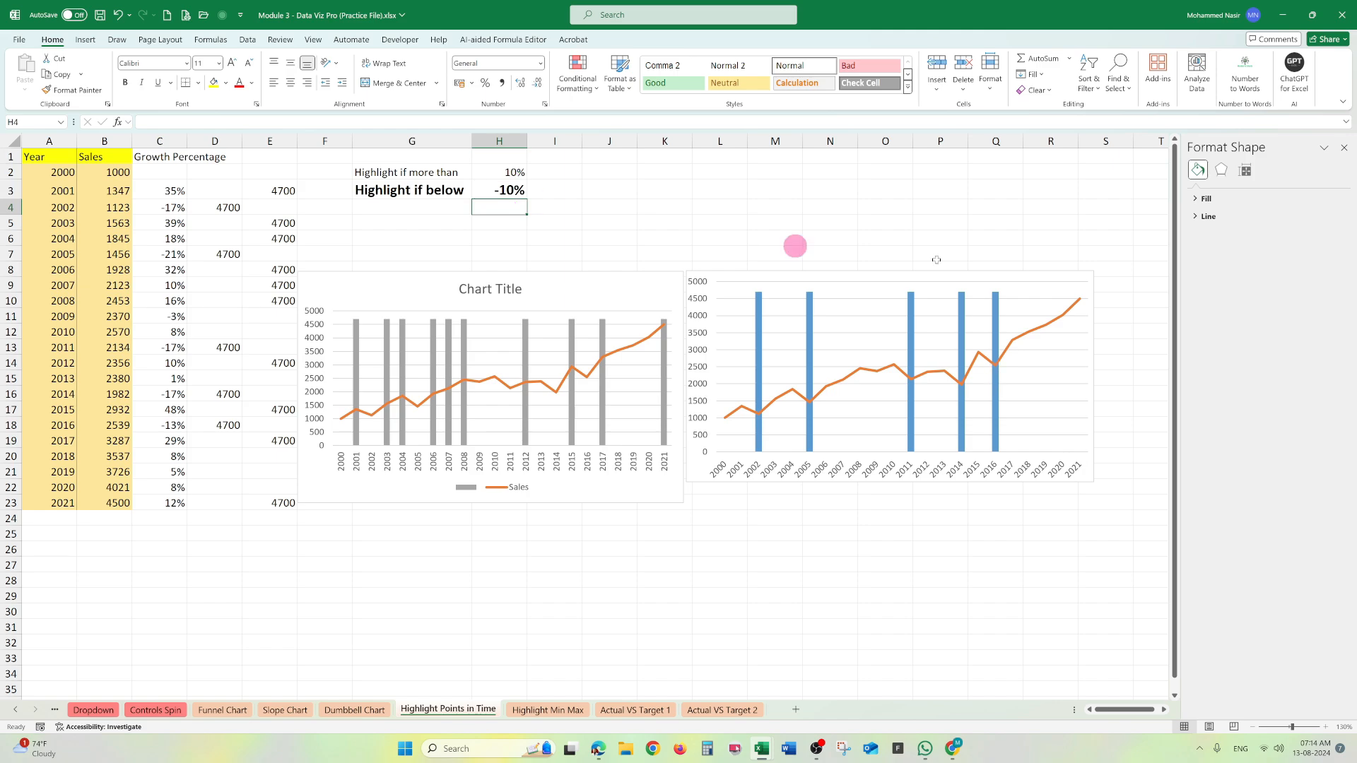
- Try 15% as the "Highlight if more than" threshold in H2, and change it to 30%
{"action": "left_click", "coordinate": [525, 173]}
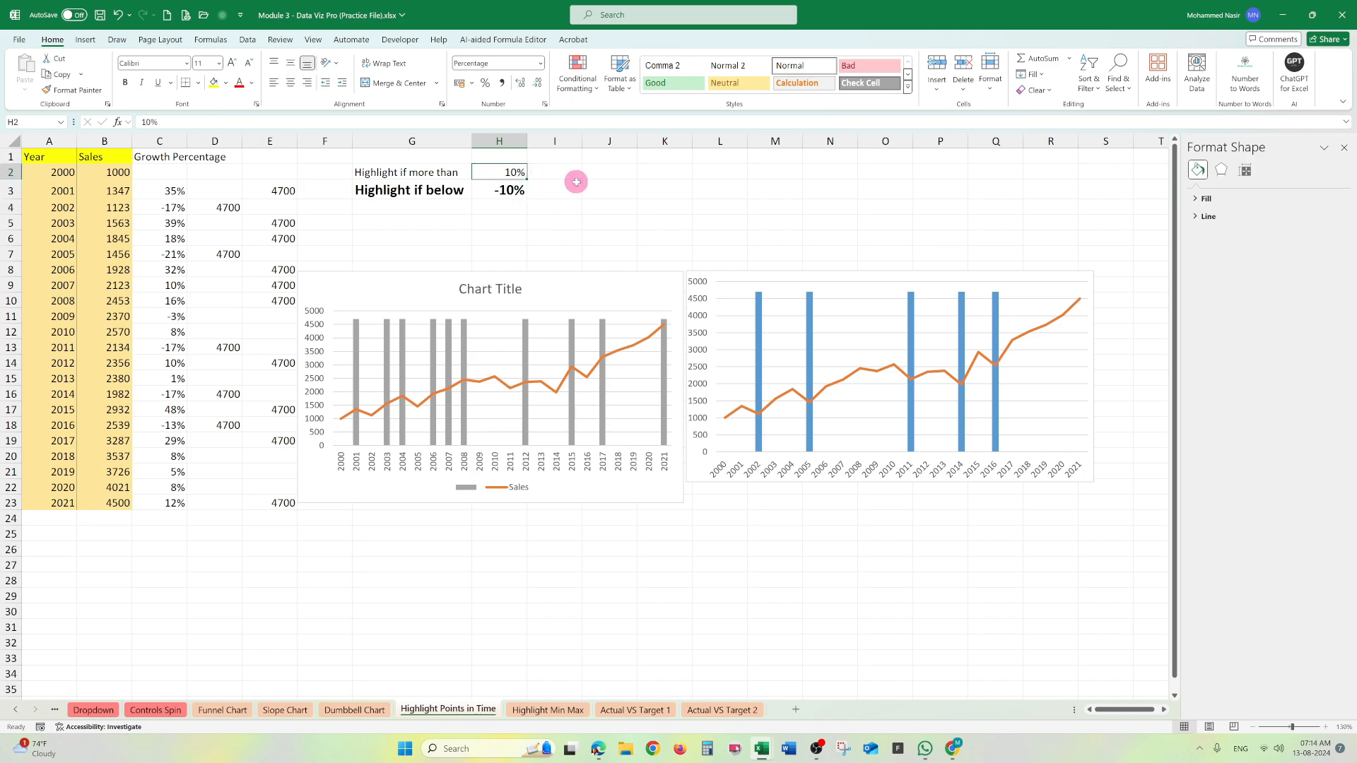
{"action": "type", "text": "15"}
{"action": "key", "text": "Return"}
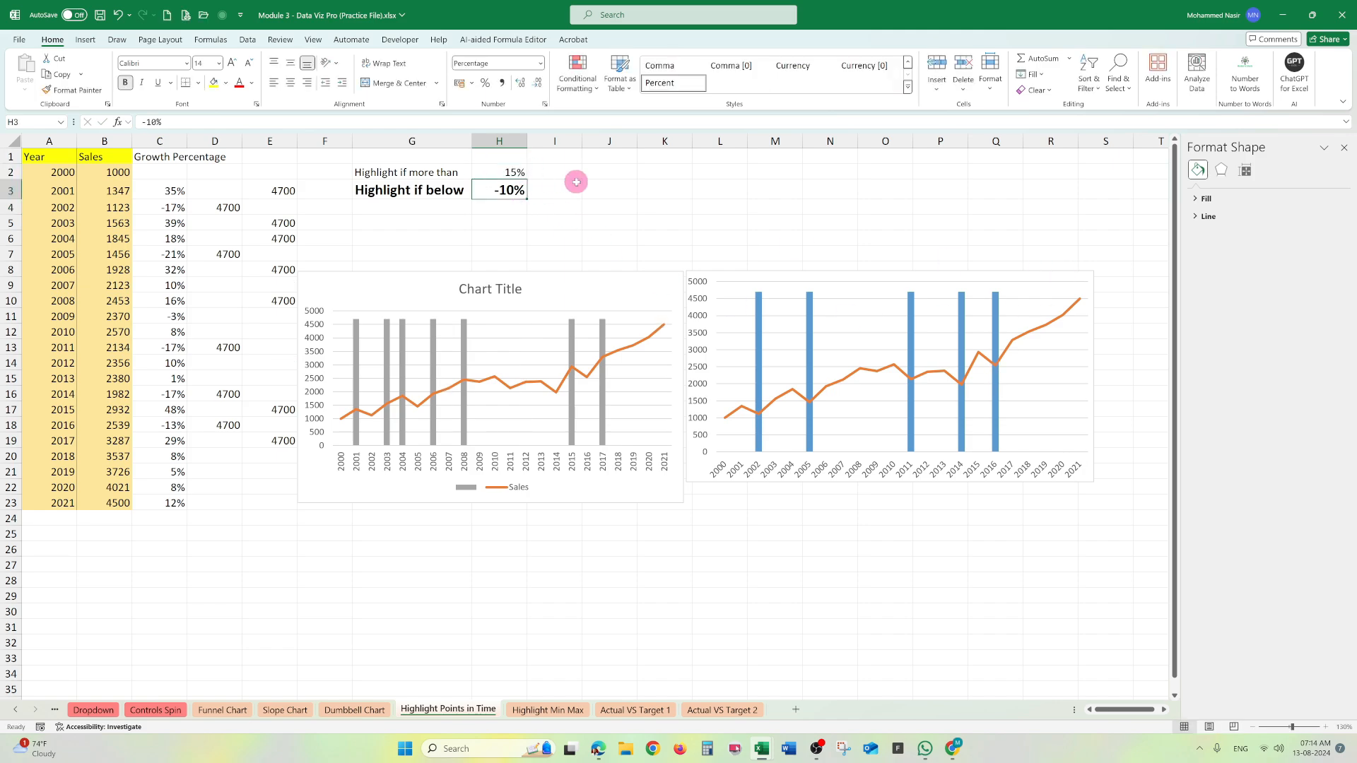
{"action": "left_click", "coordinate": [518, 171]}
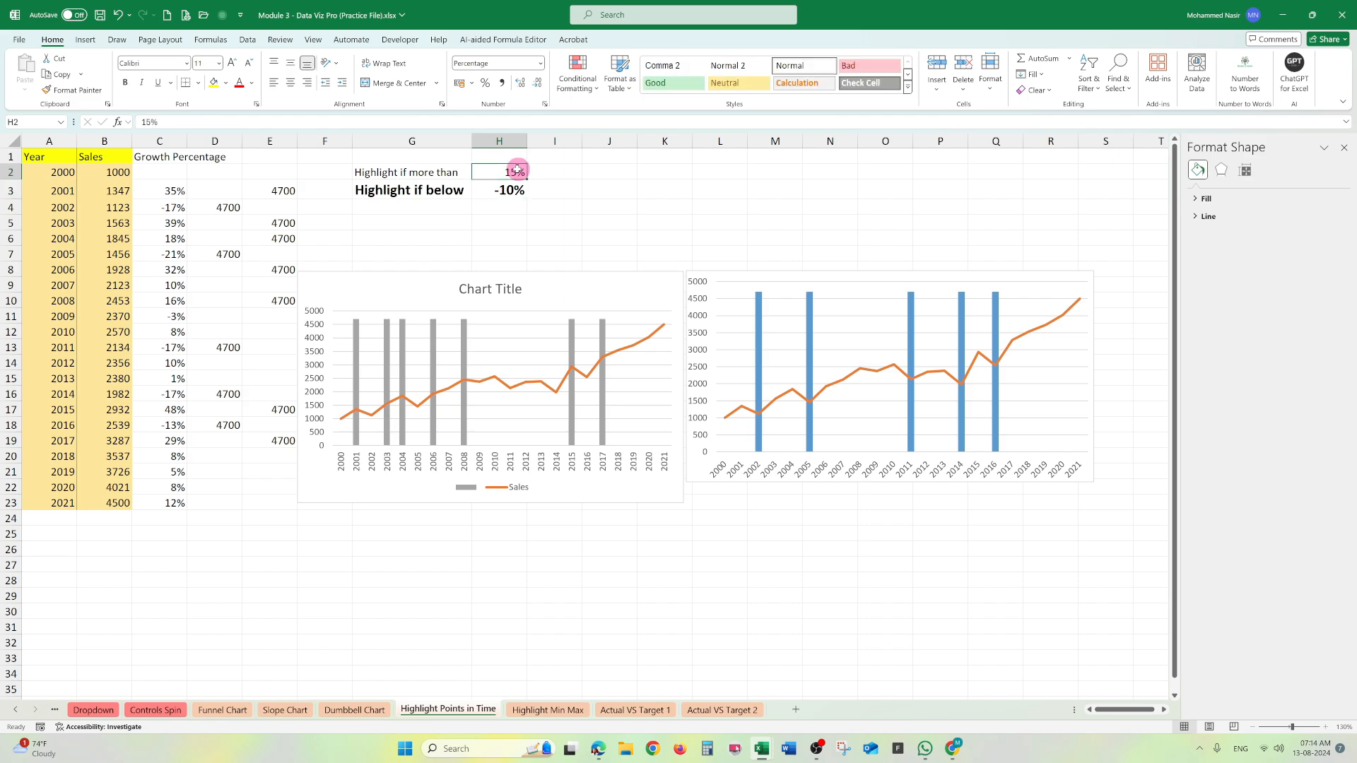
{"action": "key", "text": "Return"}
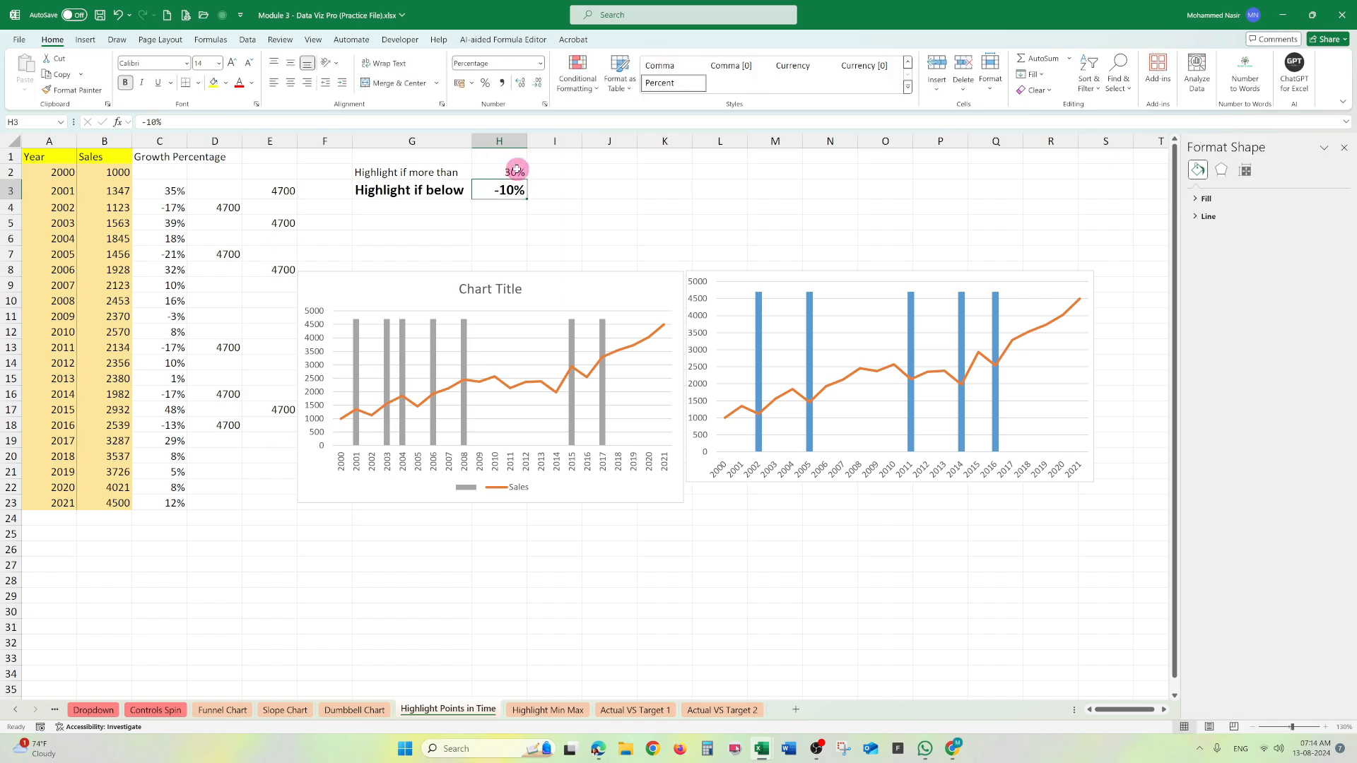